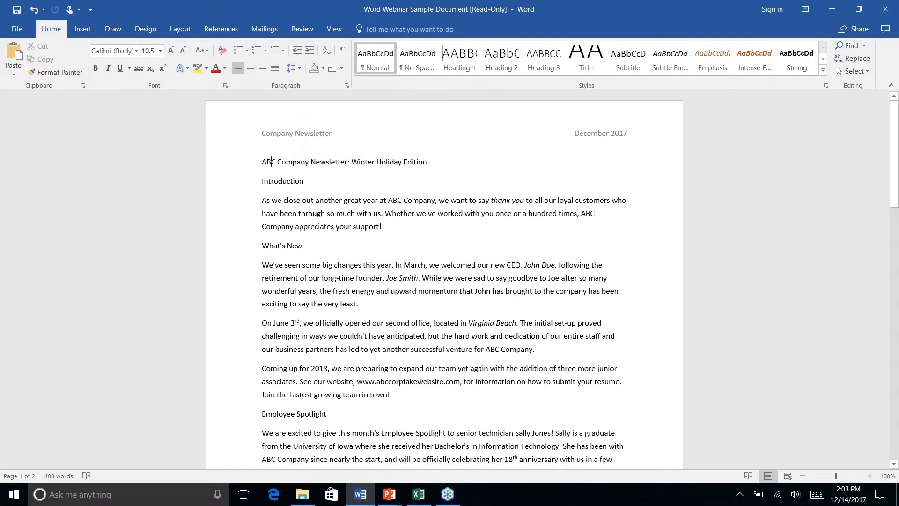
- Show the Quick Access Toolbar below the ribbon
{"action": "right_click", "coordinate": [233, 68]}
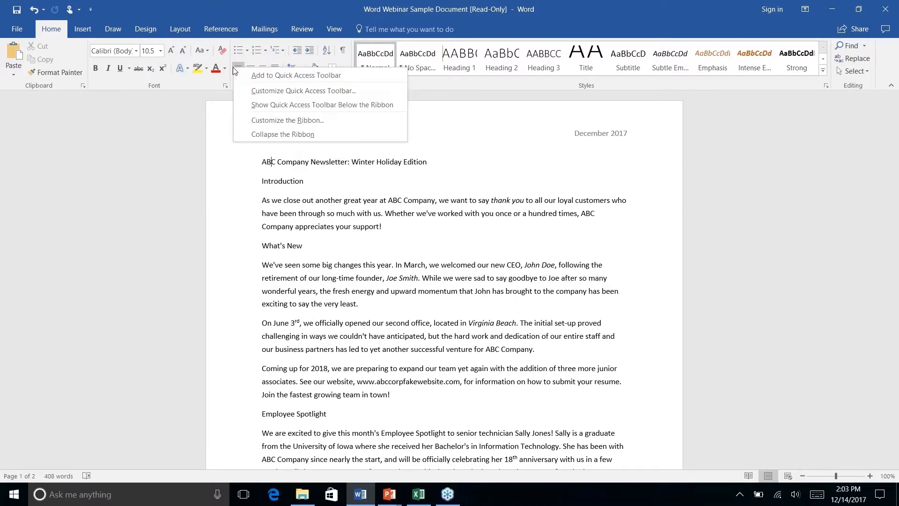
{"action": "left_click", "coordinate": [306, 106]}
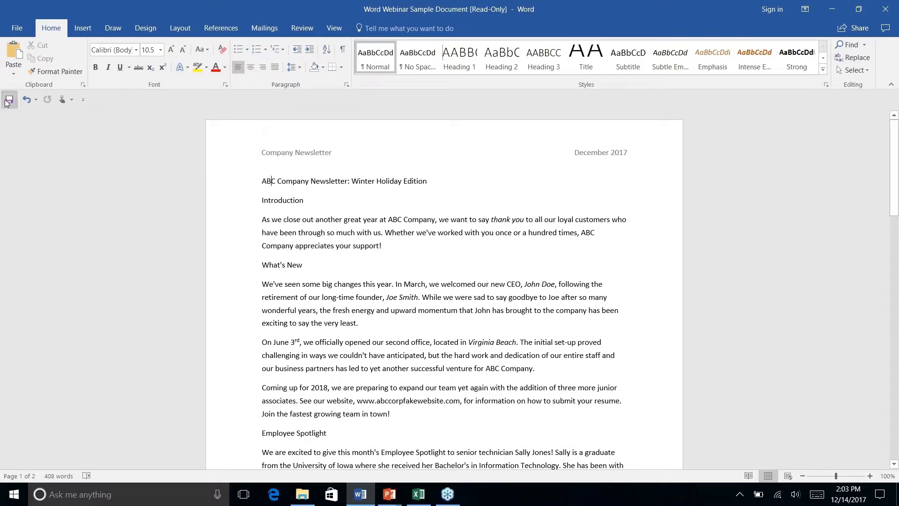
{"action": "right_click", "coordinate": [238, 69]}
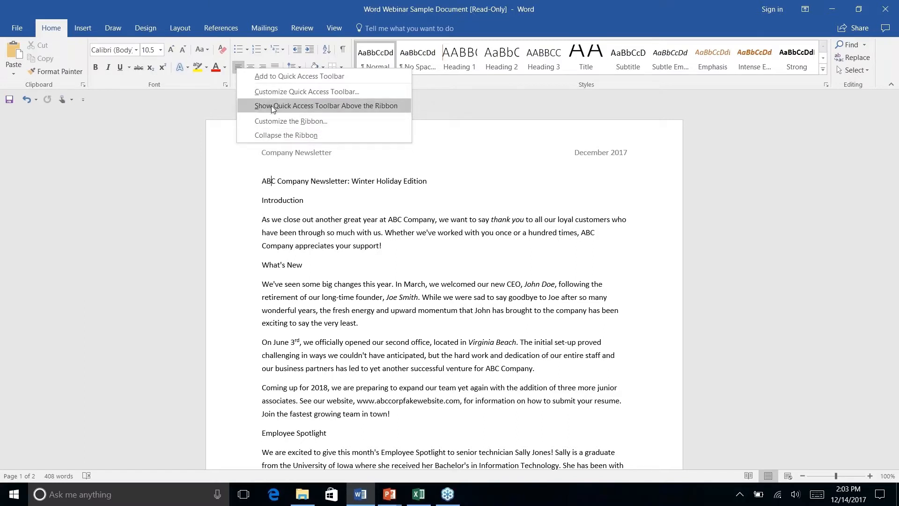
{"action": "left_click", "coordinate": [108, 96]}
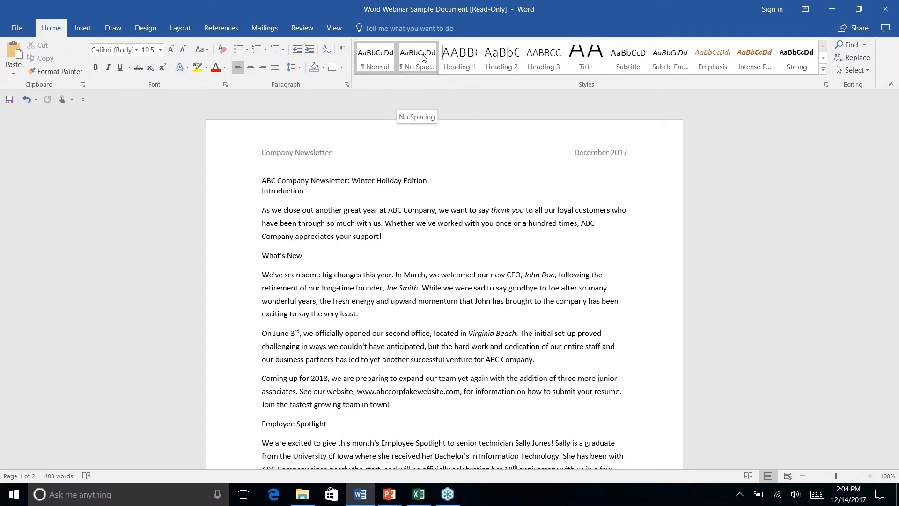
{"action": "right_click", "coordinate": [584, 61]}
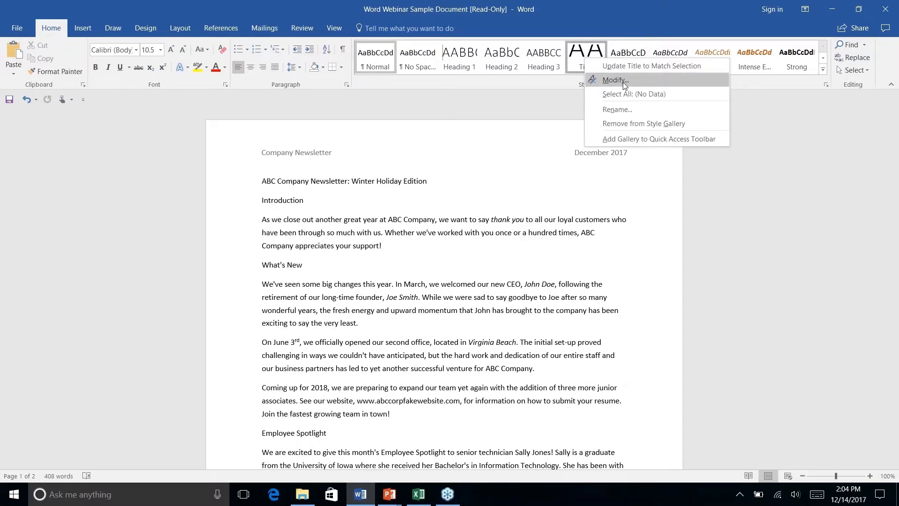
{"action": "right_click", "coordinate": [245, 49]}
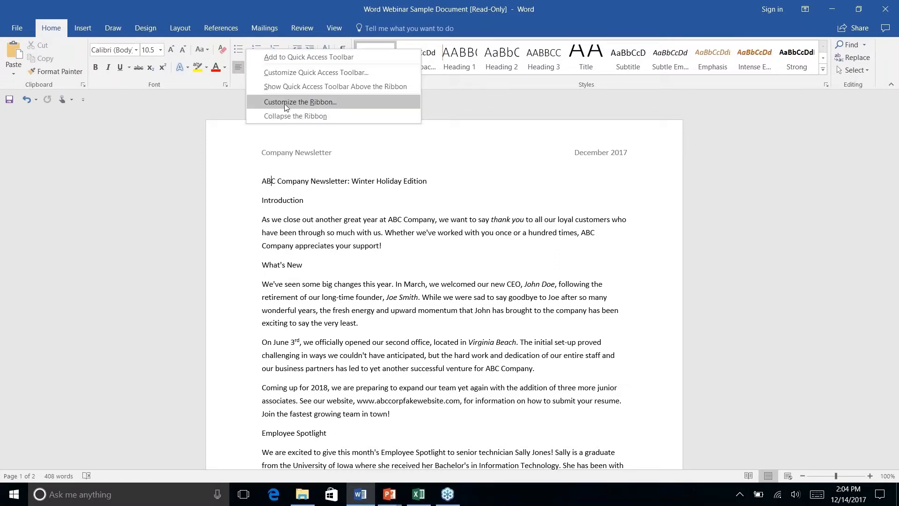
{"action": "left_click", "coordinate": [99, 97]}
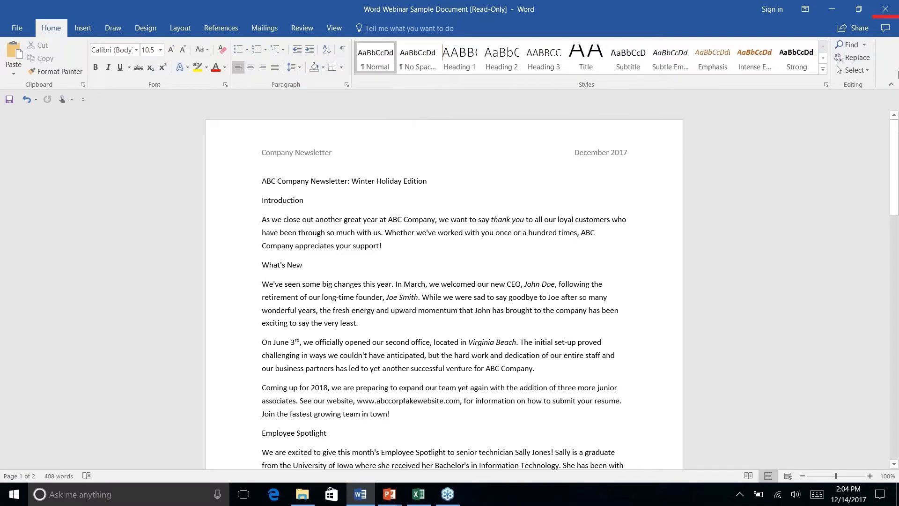
- Collapse the ribbon to its tab names and temporarily reveal the View commands
{"action": "left_click", "coordinate": [891, 85]}
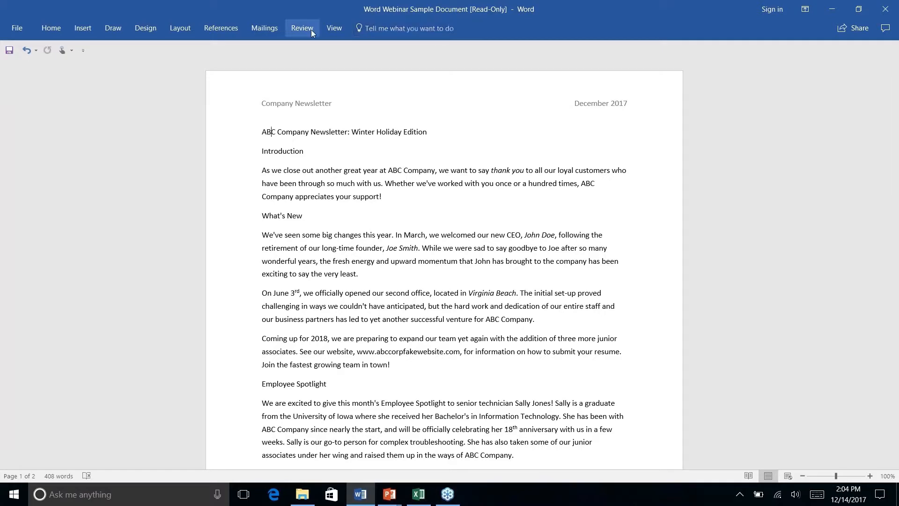
{"action": "left_click", "coordinate": [334, 28]}
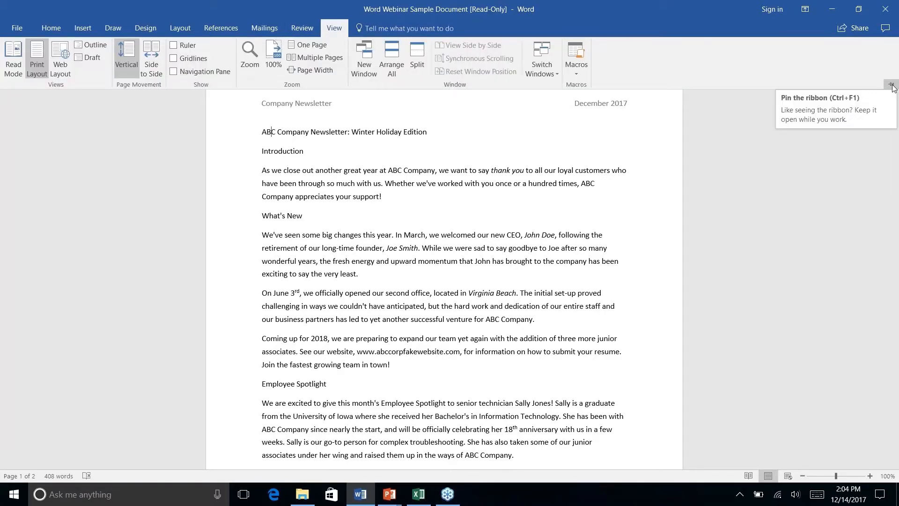
{"action": "left_click", "coordinate": [335, 29]}
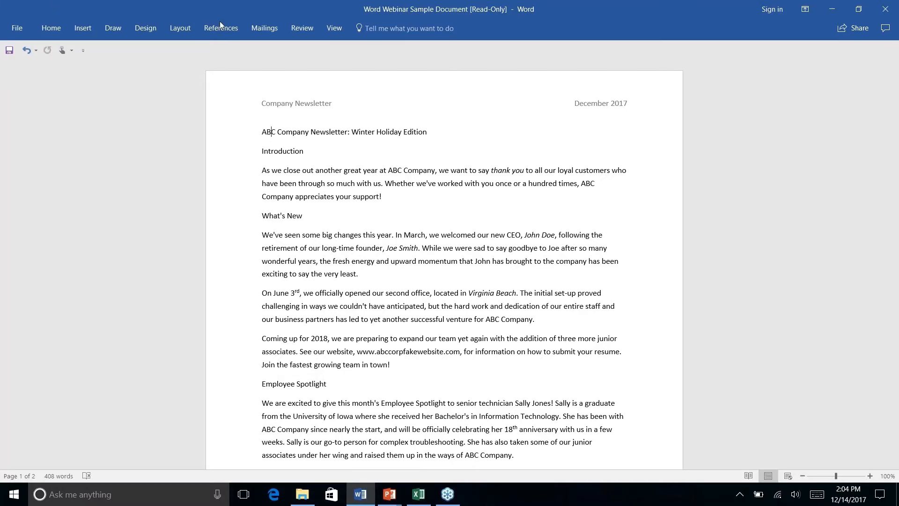
- Examine the Design, Home, Insert, Draw, Layout and References command sets of the collapsed ribbon
{"action": "left_click", "coordinate": [150, 30]}
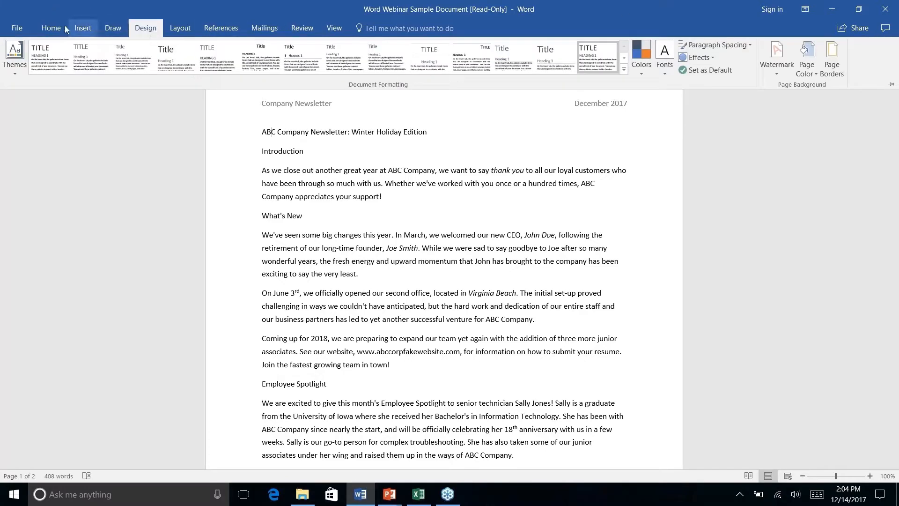
{"action": "left_click", "coordinate": [52, 28]}
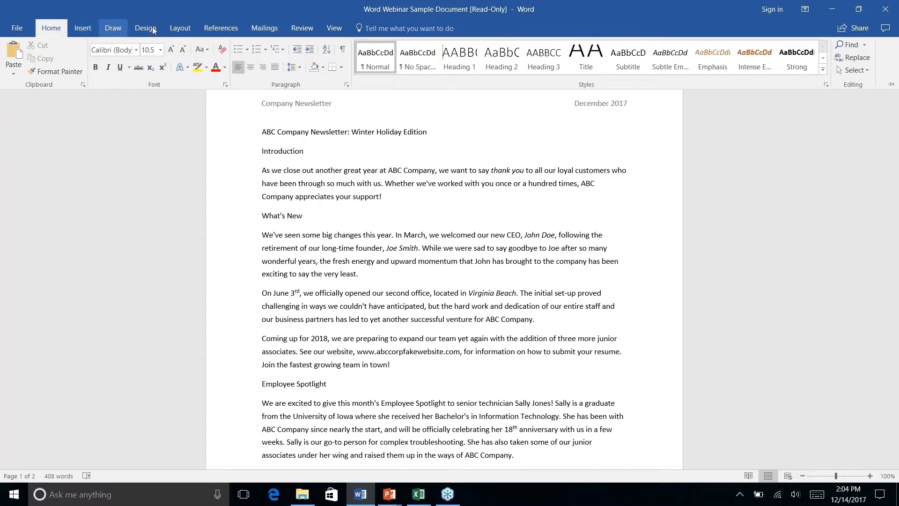
{"action": "left_click", "coordinate": [82, 28]}
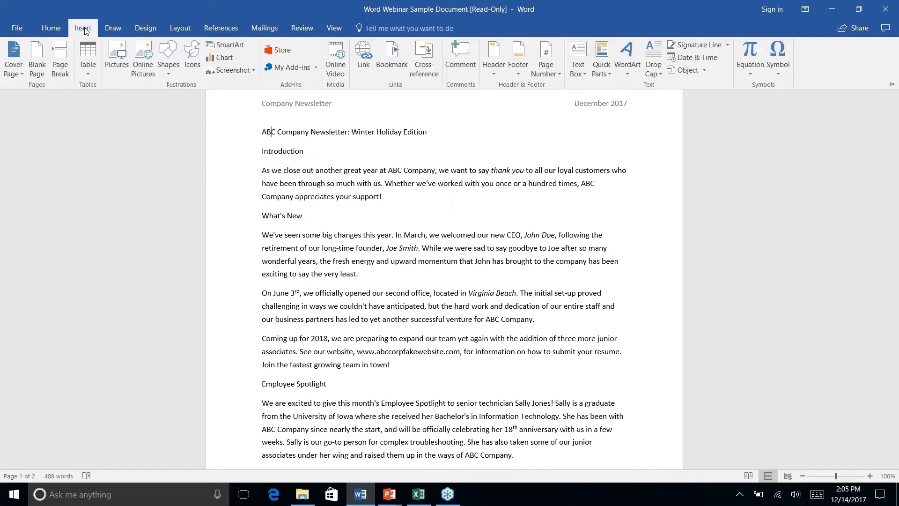
{"action": "left_click", "coordinate": [116, 30]}
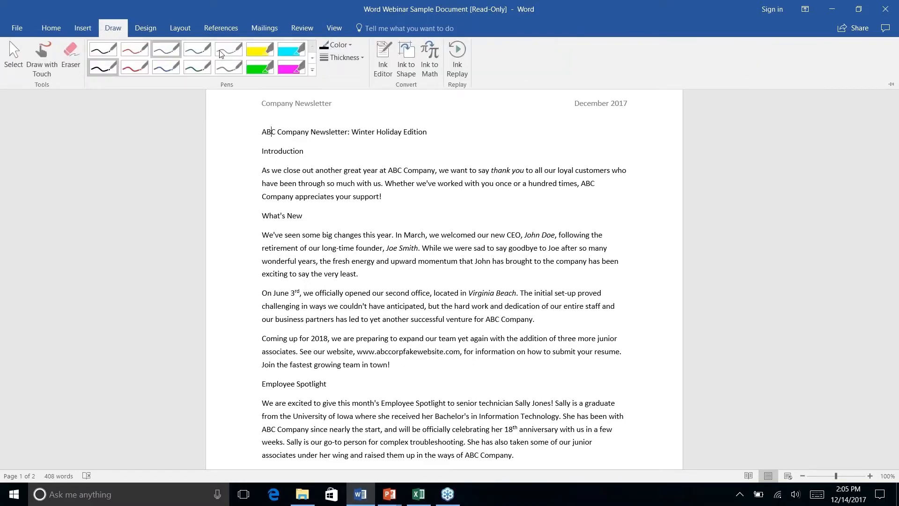
{"action": "left_click", "coordinate": [139, 29]}
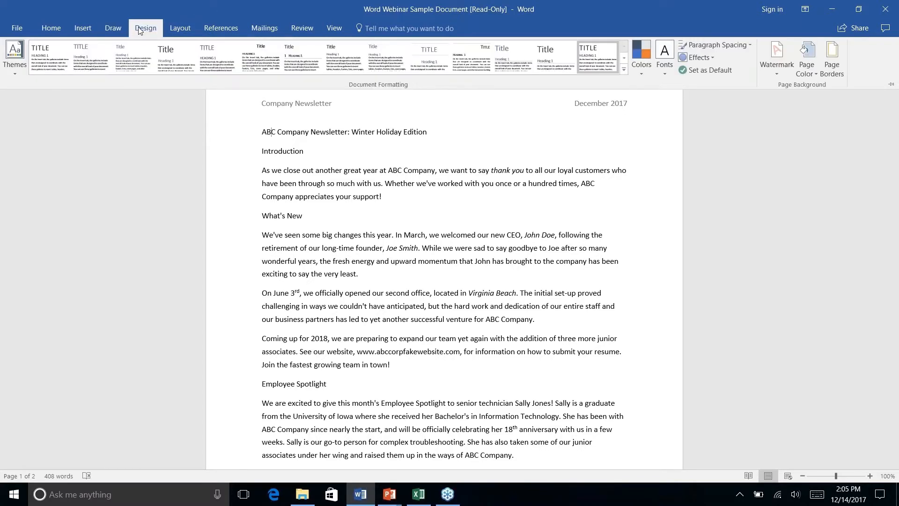
{"action": "left_click", "coordinate": [184, 30]}
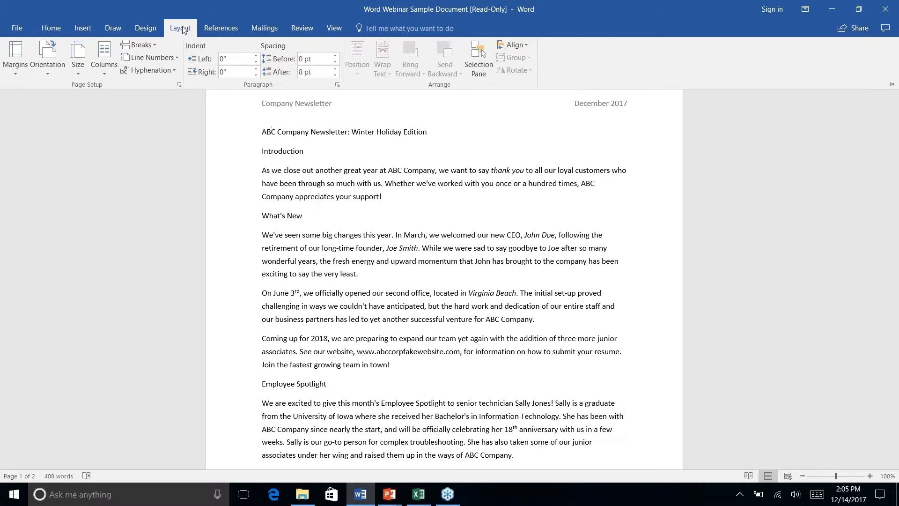
{"action": "left_click", "coordinate": [224, 31]}
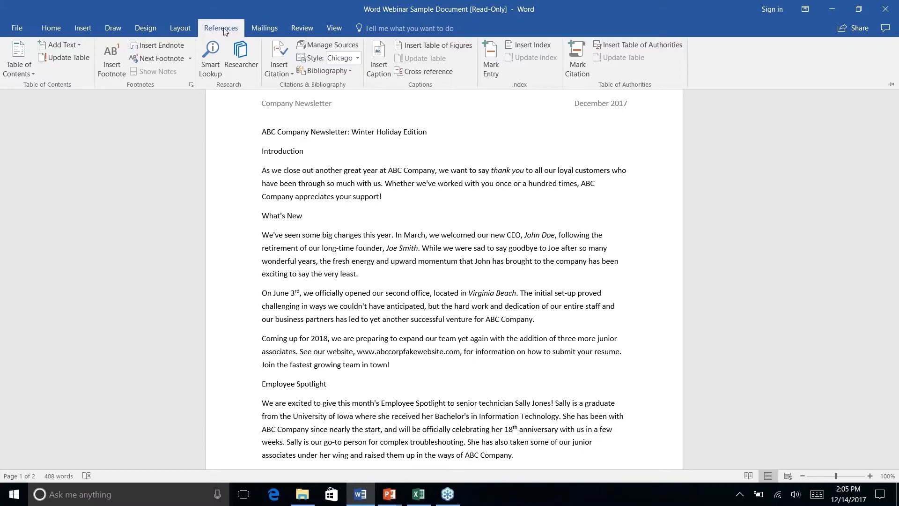
- Open the ribbon customization options from the Home commands and look through the Popular Commands list
{"action": "left_click", "coordinate": [59, 35]}
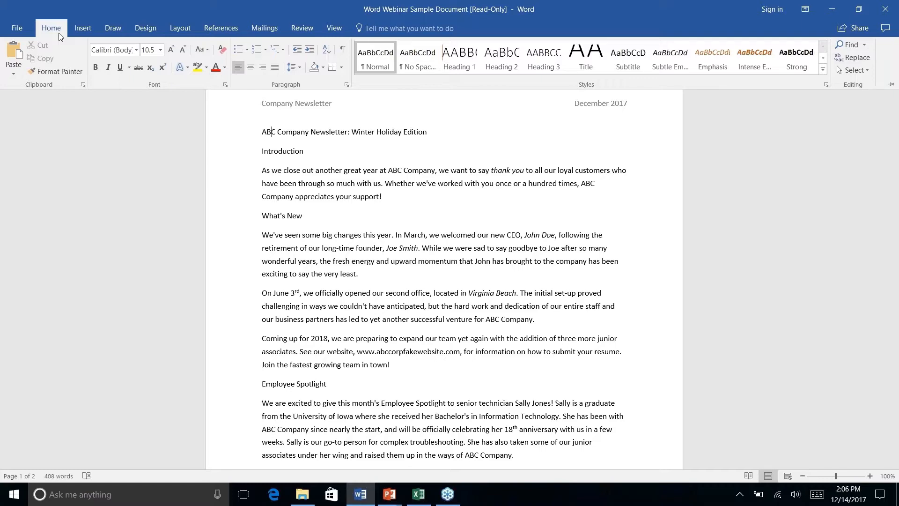
{"action": "right_click", "coordinate": [202, 68]}
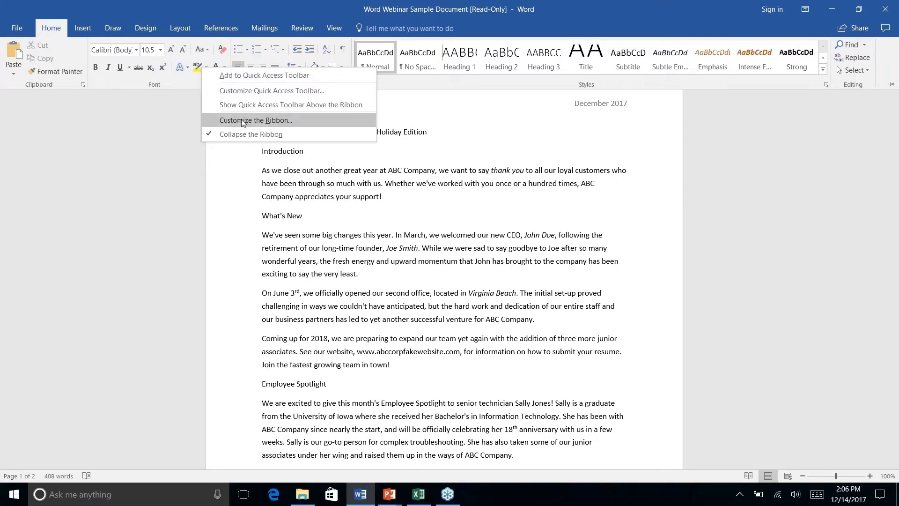
{"action": "left_click", "coordinate": [298, 117]}
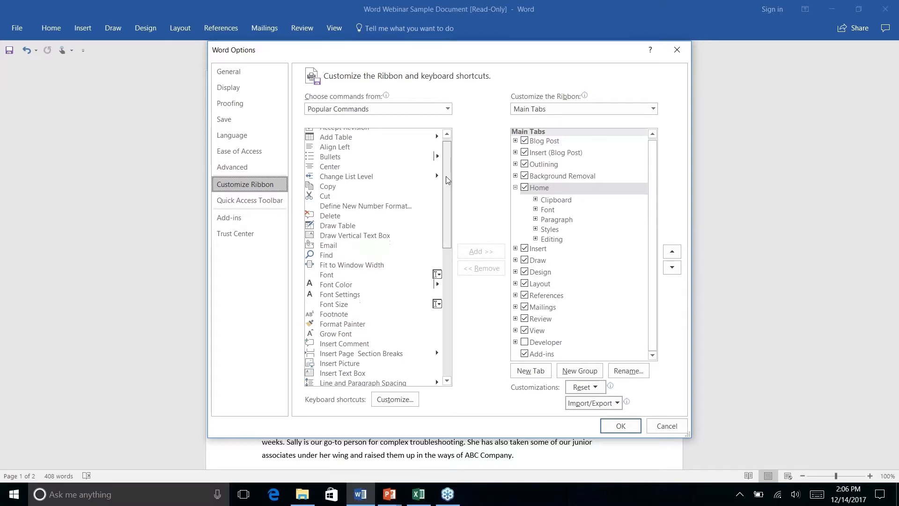
{"action": "left_click_drag", "start_coordinate": [449, 174], "coordinate": [448, 305]}
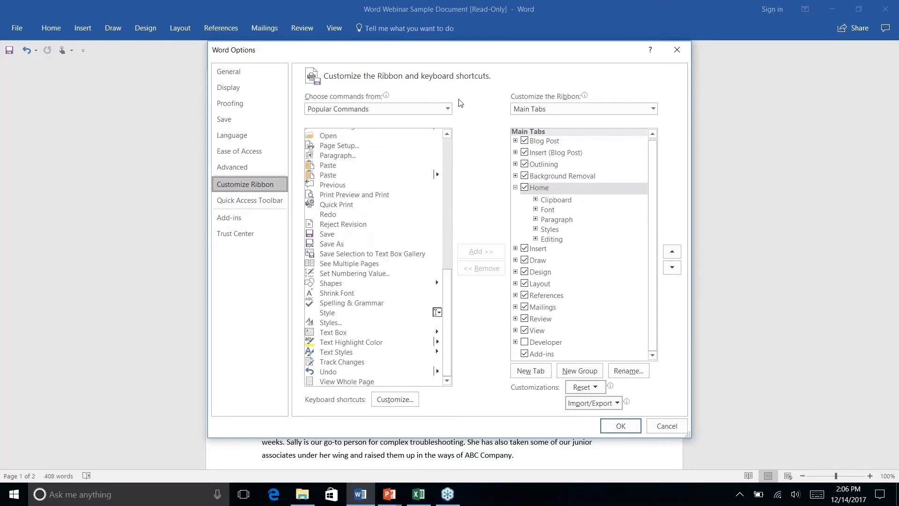
- Browse the Commands Not in the Ribbon list and close the options without applying anything
{"action": "left_click", "coordinate": [447, 109]}
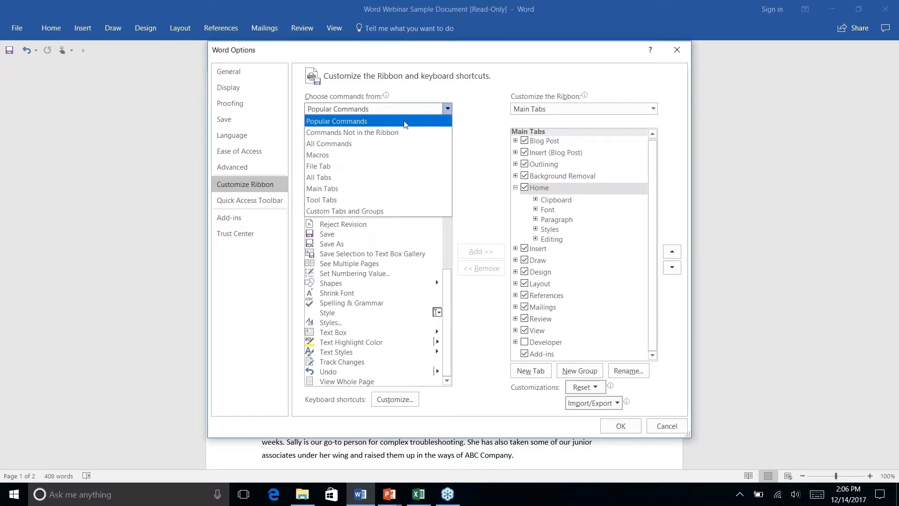
{"action": "left_click", "coordinate": [389, 132]}
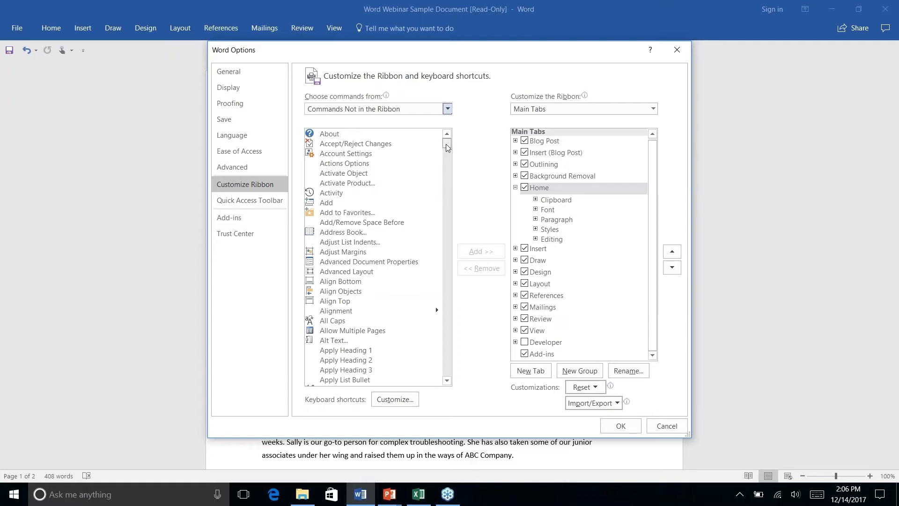
{"action": "left_click_drag", "start_coordinate": [448, 143], "coordinate": [442, 237]}
{"action": "scroll", "coordinate": [386, 265], "scroll_direction": "down", "scroll_amount": 4}
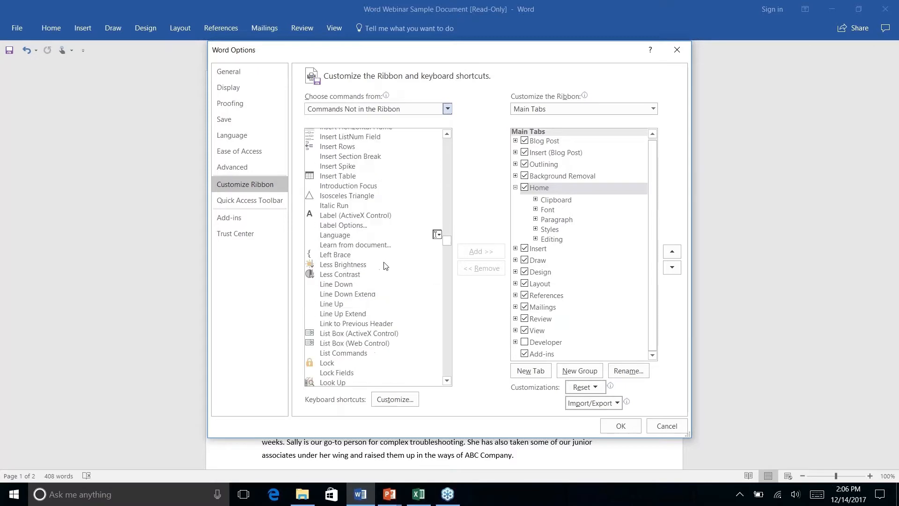
{"action": "scroll", "coordinate": [385, 266], "scroll_direction": "up", "scroll_amount": 8}
{"action": "scroll", "coordinate": [383, 265], "scroll_direction": "up", "scroll_amount": 20}
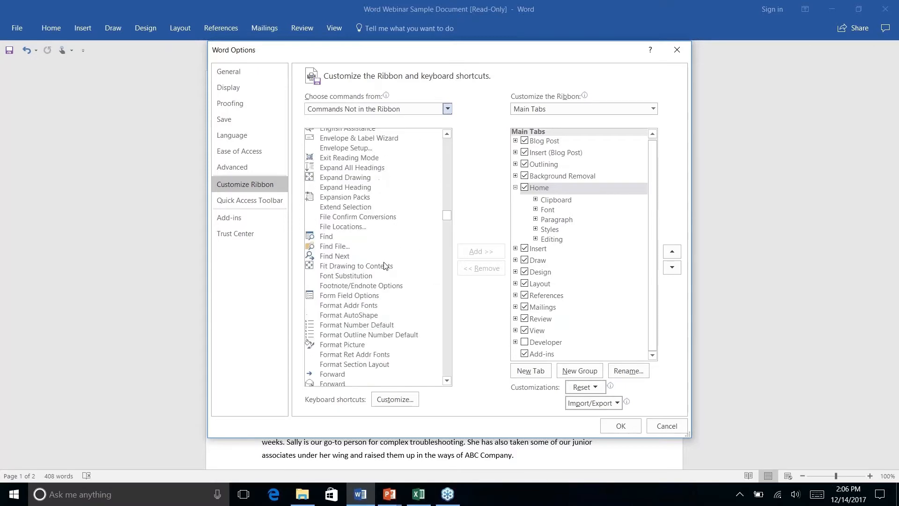
{"action": "left_click", "coordinate": [676, 50]}
{"action": "left_click", "coordinate": [389, 29]}
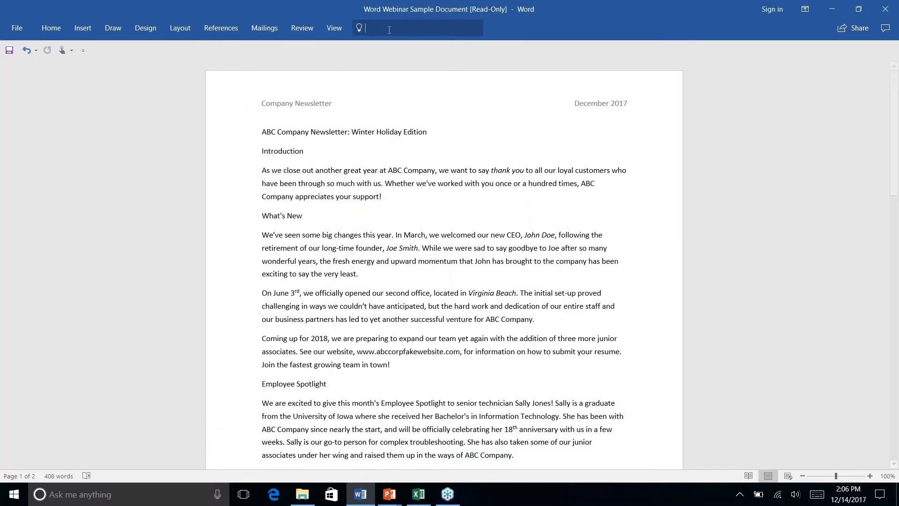
{"action": "left_click", "coordinate": [549, 25]}
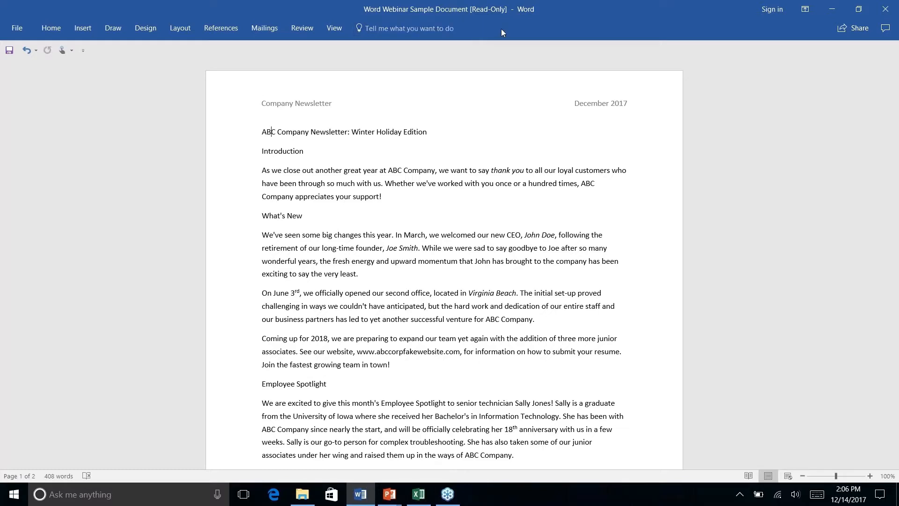
{"action": "left_click", "coordinate": [421, 32]}
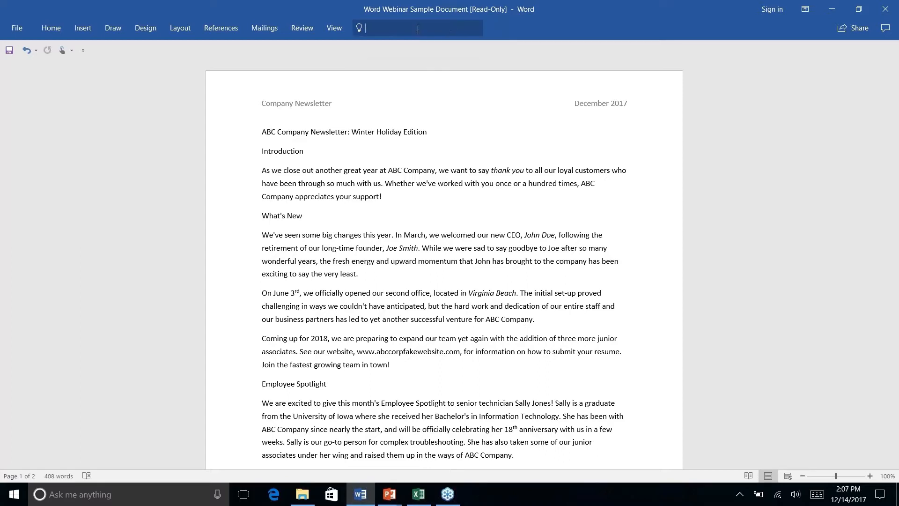
{"action": "left_click", "coordinate": [526, 24]}
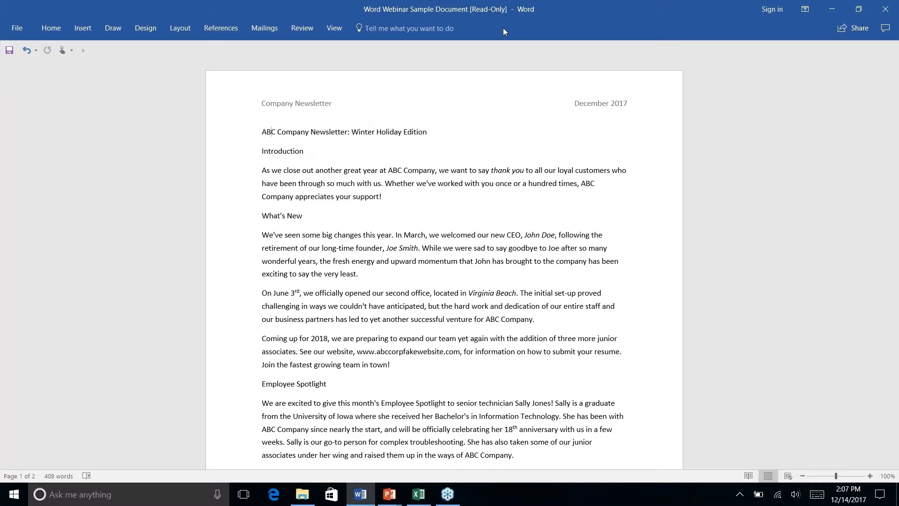
- Search the commands for "add link", open Add a Hyperlink, and close its dialog without inserting a link
{"action": "left_click", "coordinate": [440, 29]}
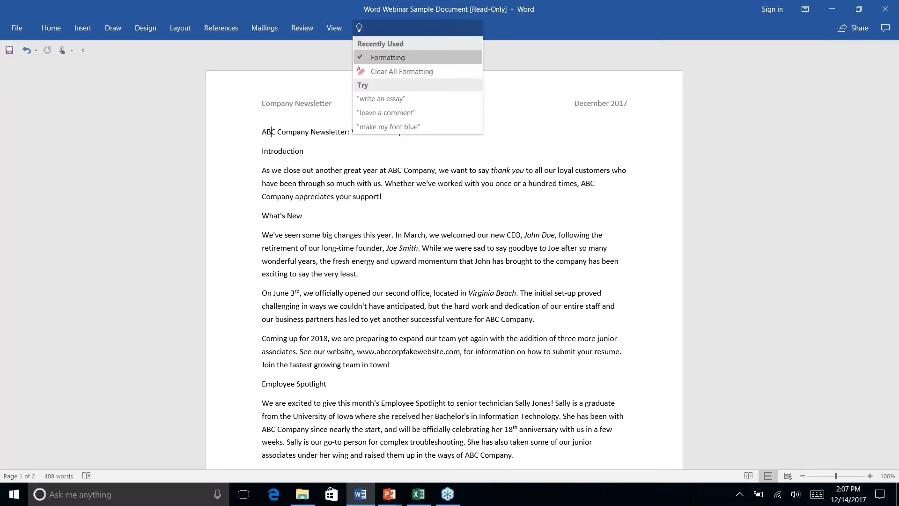
{"action": "type", "text": "add "}
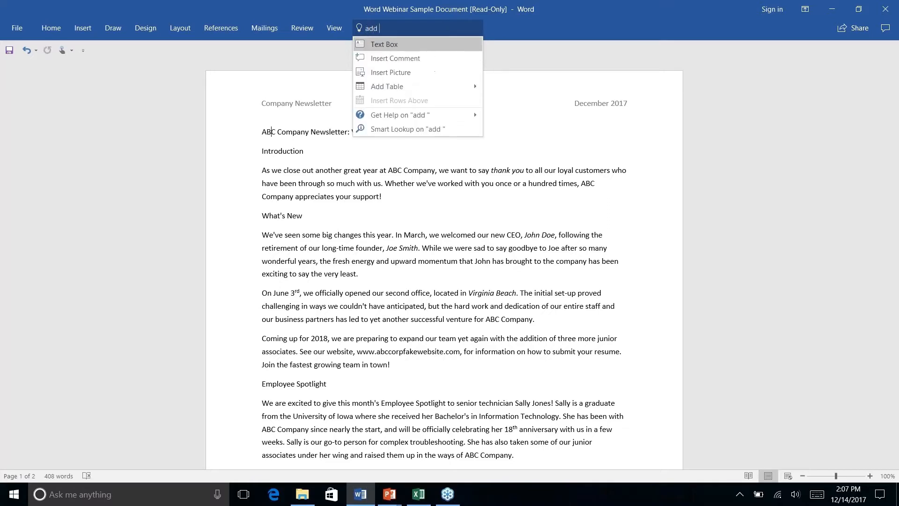
{"action": "type", "text": "link"}
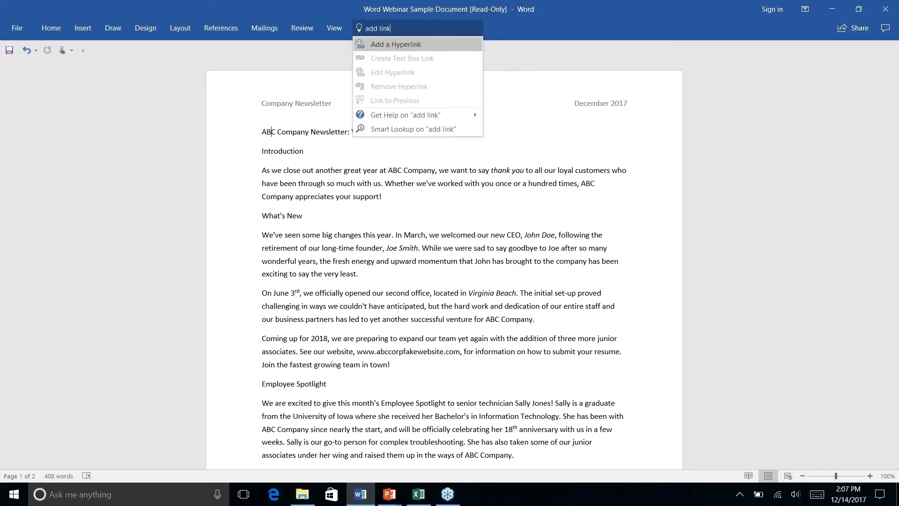
{"action": "left_click", "coordinate": [443, 46]}
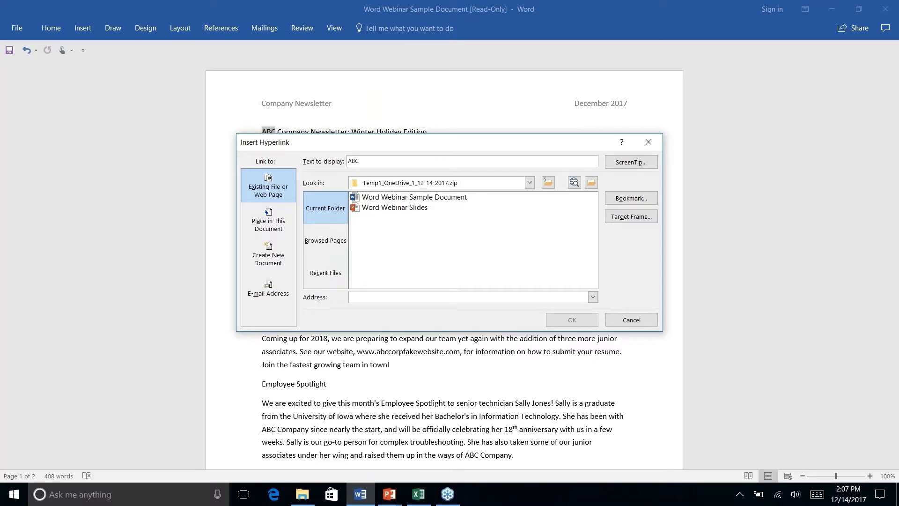
{"action": "left_click", "coordinate": [648, 141]}
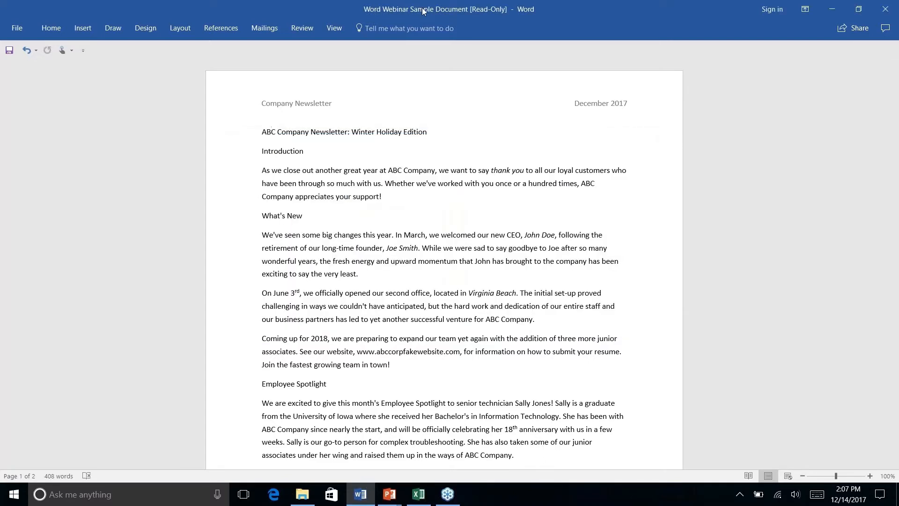
{"action": "left_click", "coordinate": [409, 29]}
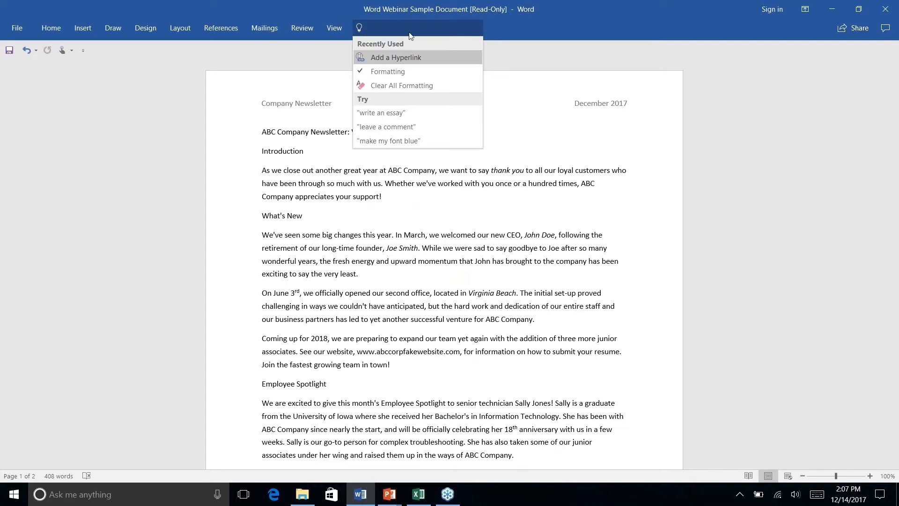
{"action": "left_click", "coordinate": [630, 53]}
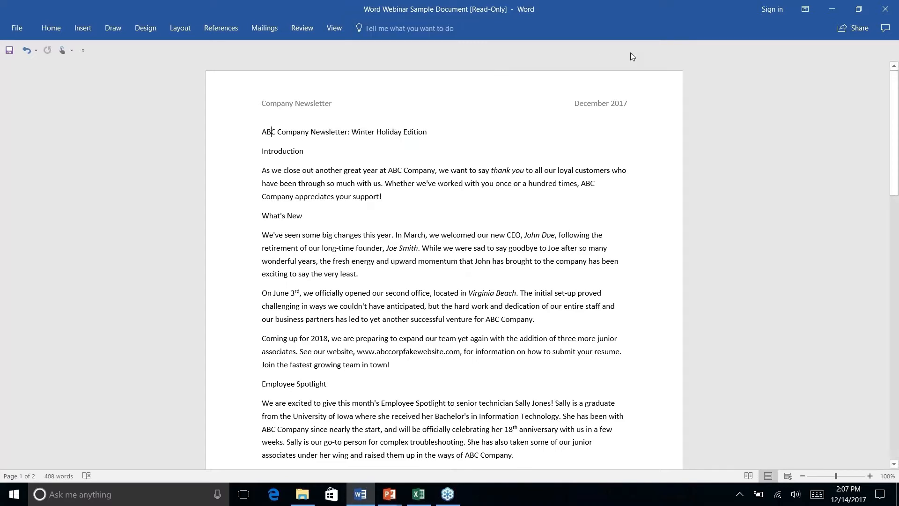
{"action": "left_click", "coordinate": [50, 32]}
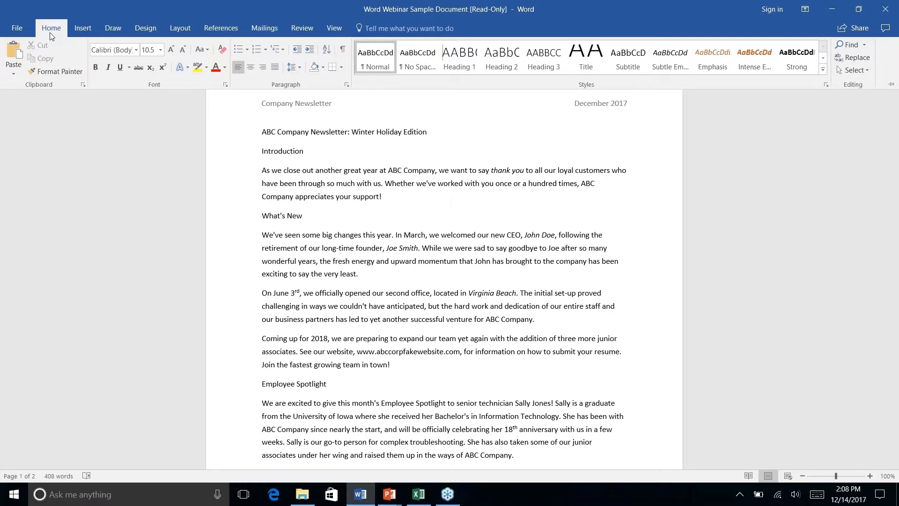
{"action": "key", "text": "alt+Tab"}
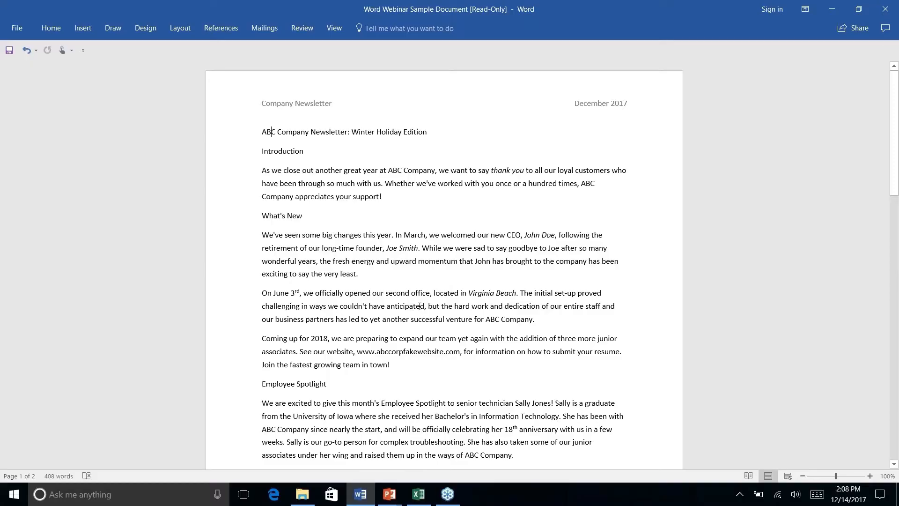
- Look through both pages of the newsletter and place the cursor after the Windows 3.0 sentence under History Lesson
{"action": "scroll", "coordinate": [420, 306], "scroll_direction": "down", "scroll_amount": 15}
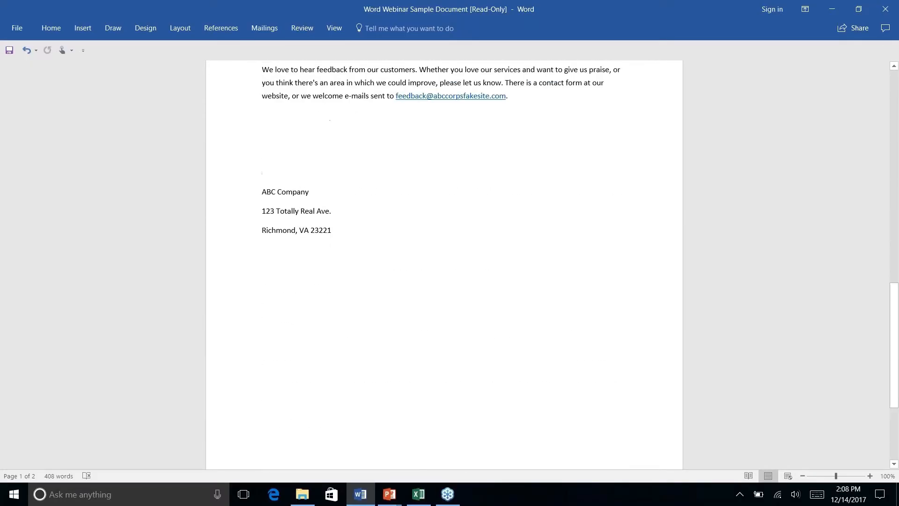
{"action": "scroll", "coordinate": [444, 264], "scroll_direction": "up", "scroll_amount": 15}
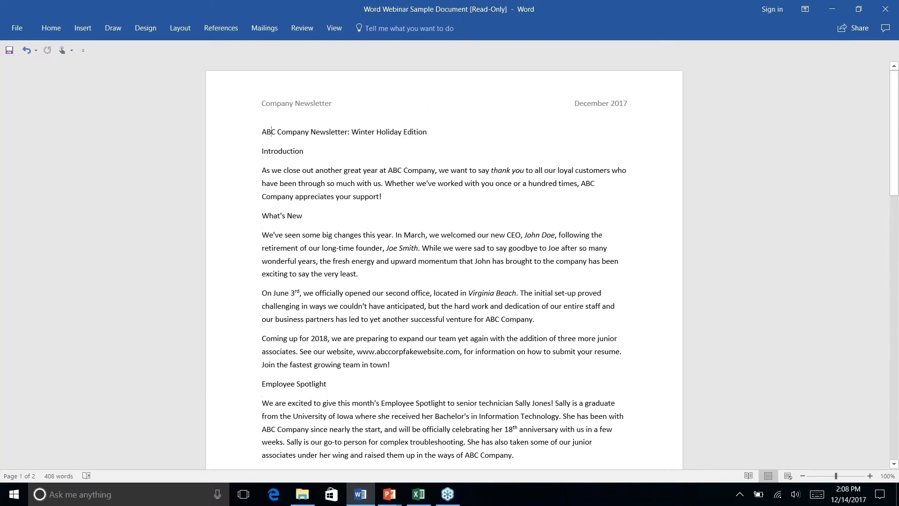
{"action": "scroll", "coordinate": [444, 264], "scroll_direction": "down", "scroll_amount": 1}
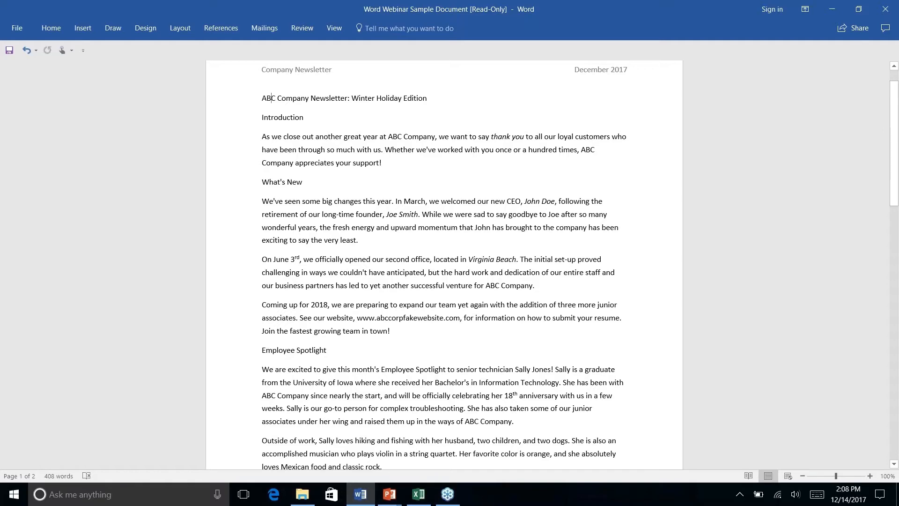
{"action": "scroll", "coordinate": [444, 309], "scroll_direction": "down", "scroll_amount": 8}
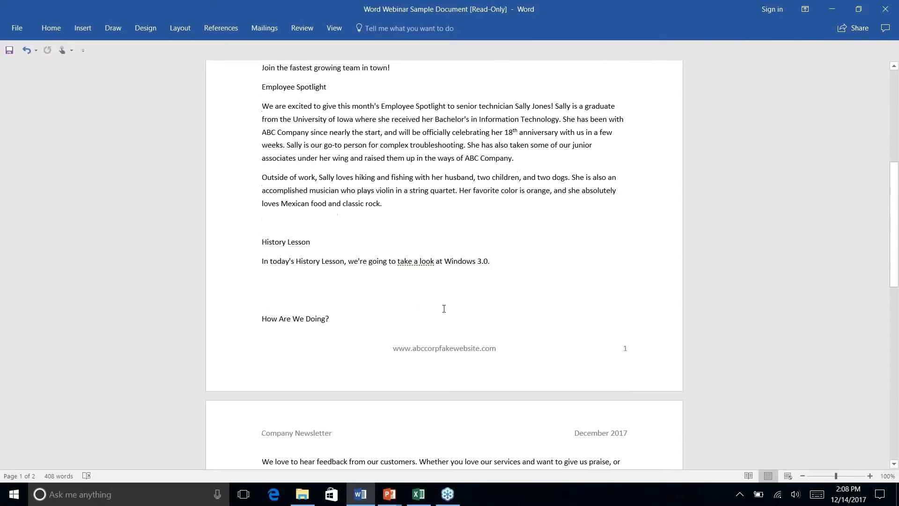
{"action": "left_click", "coordinate": [501, 264]}
{"action": "scroll", "coordinate": [454, 250], "scroll_direction": "down", "scroll_amount": 3}
{"action": "scroll", "coordinate": [454, 250], "scroll_direction": "up", "scroll_amount": 5}
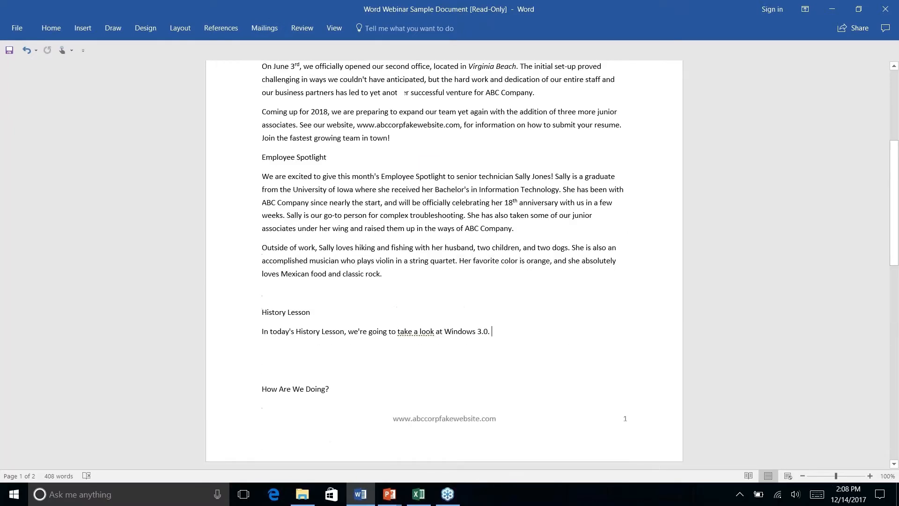
{"action": "scroll", "coordinate": [444, 265], "scroll_direction": "up", "scroll_amount": 3}
{"action": "scroll", "coordinate": [444, 264], "scroll_direction": "down", "scroll_amount": 4}
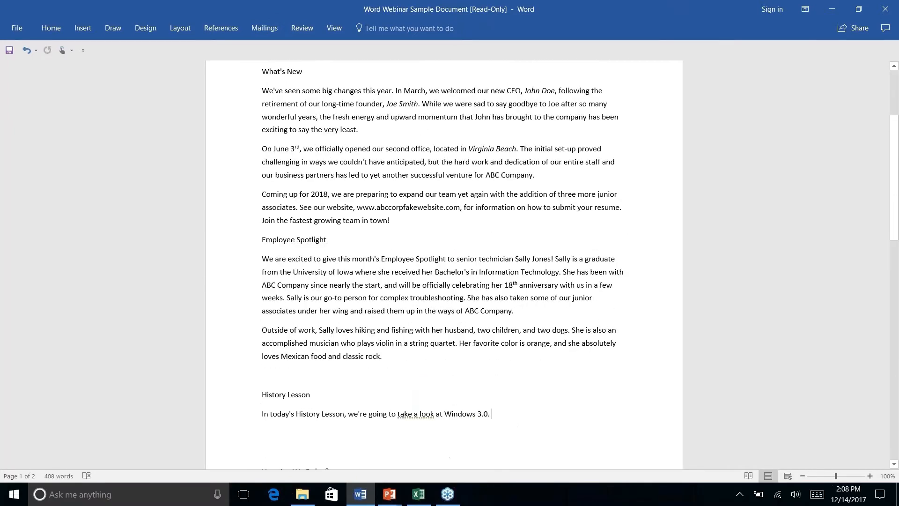
{"action": "scroll", "coordinate": [444, 264], "scroll_direction": "down", "scroll_amount": 1}
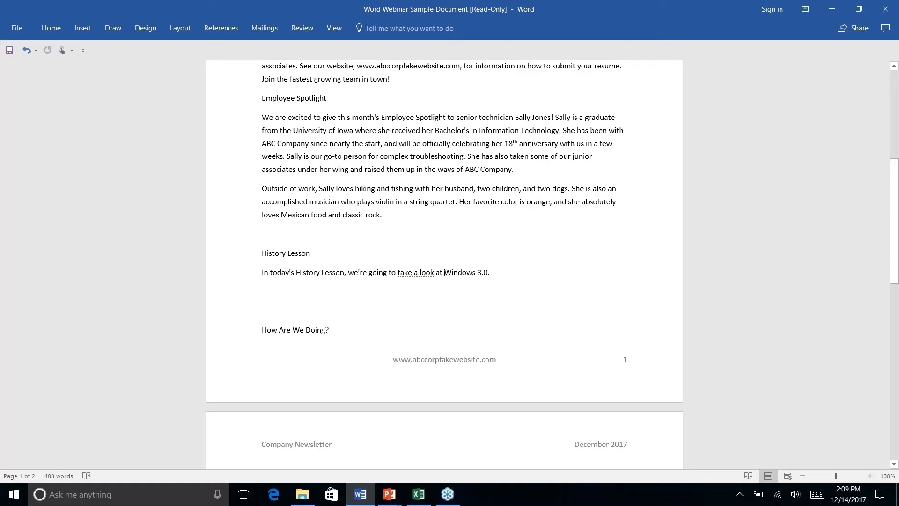
- Run a Smart Lookup on "Windows 3.0." in the History Lesson sentence
{"action": "left_click_drag", "start_coordinate": [445, 273], "coordinate": [491, 273]}
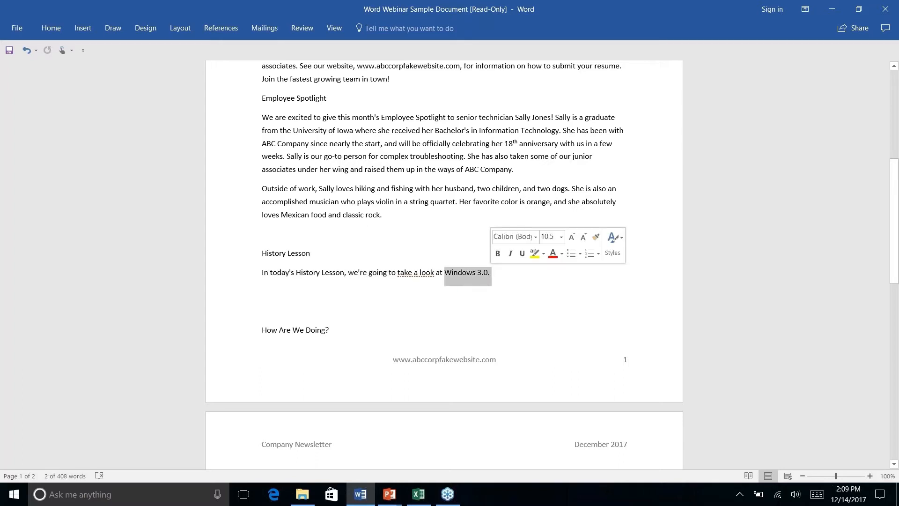
{"action": "right_click", "coordinate": [489, 274]}
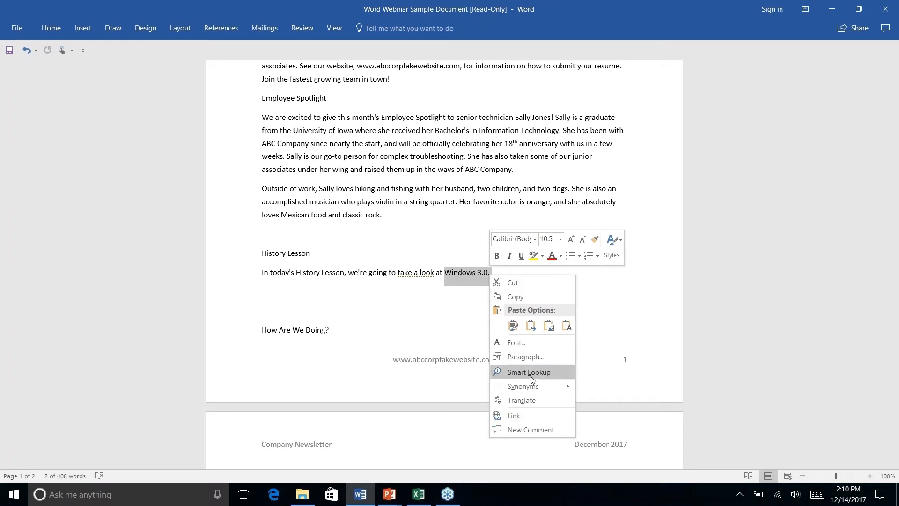
{"action": "left_click", "coordinate": [518, 375]}
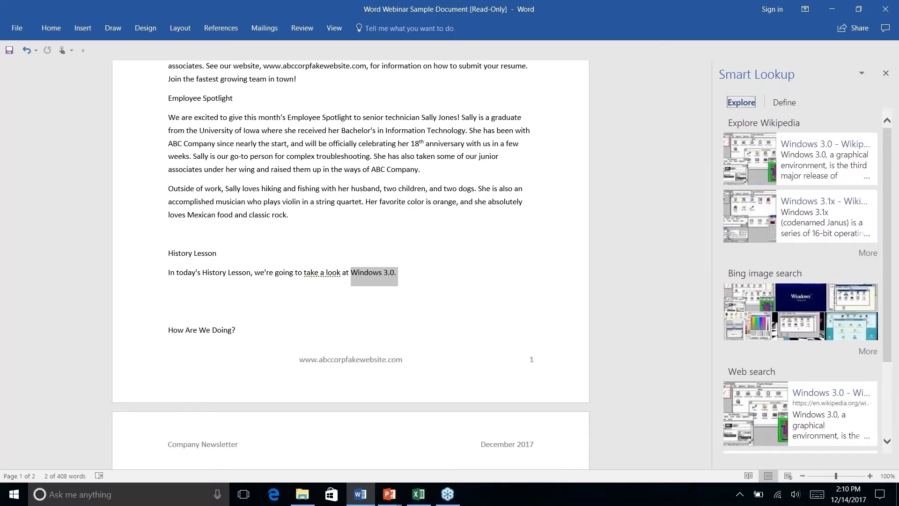
- Examine the Smart Lookup Explore results from Wikipedia, Bing image search and web search
{"action": "scroll", "coordinate": [829, 266], "scroll_direction": "down", "scroll_amount": 2}
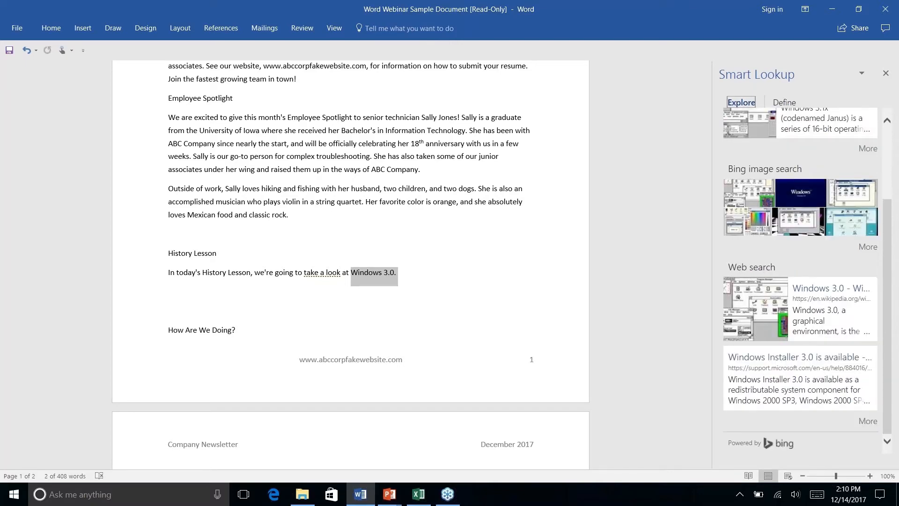
{"action": "scroll", "coordinate": [825, 206], "scroll_direction": "up", "scroll_amount": 2}
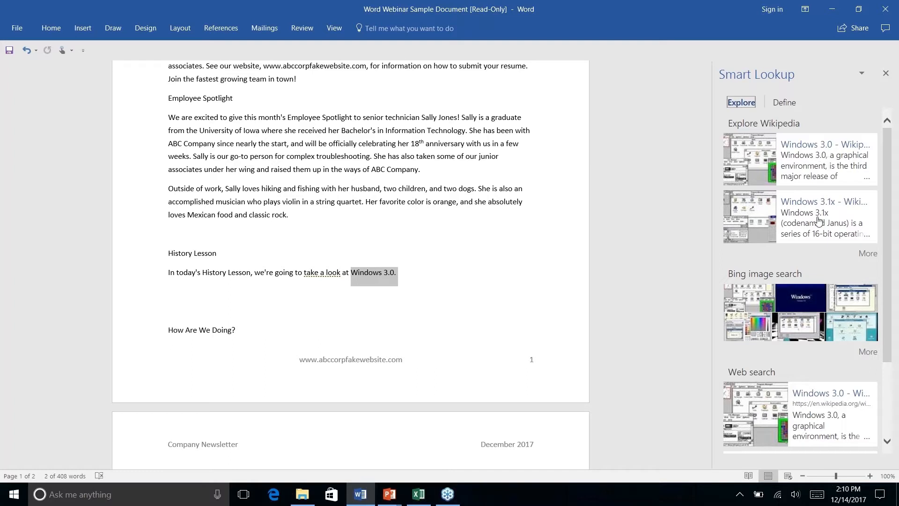
{"action": "scroll", "coordinate": [826, 160], "scroll_direction": "down", "scroll_amount": 3}
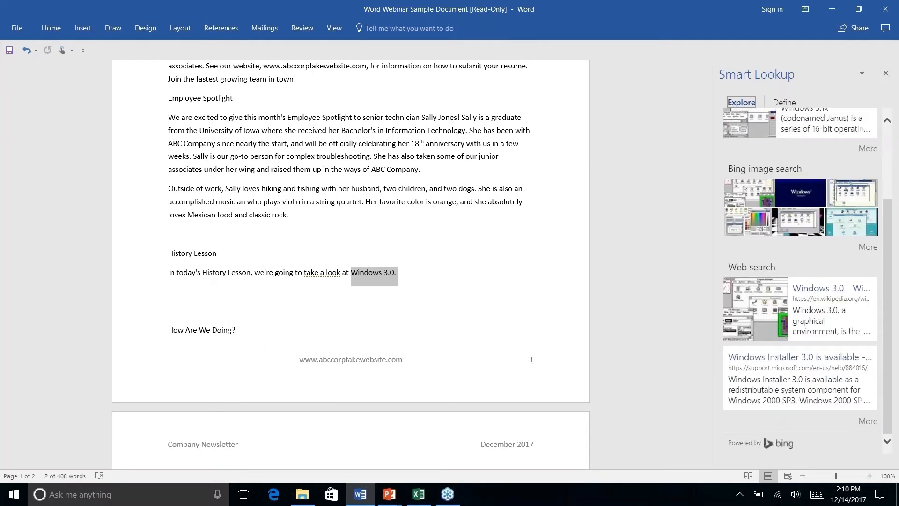
{"action": "scroll", "coordinate": [800, 280], "scroll_direction": "up", "scroll_amount": 3}
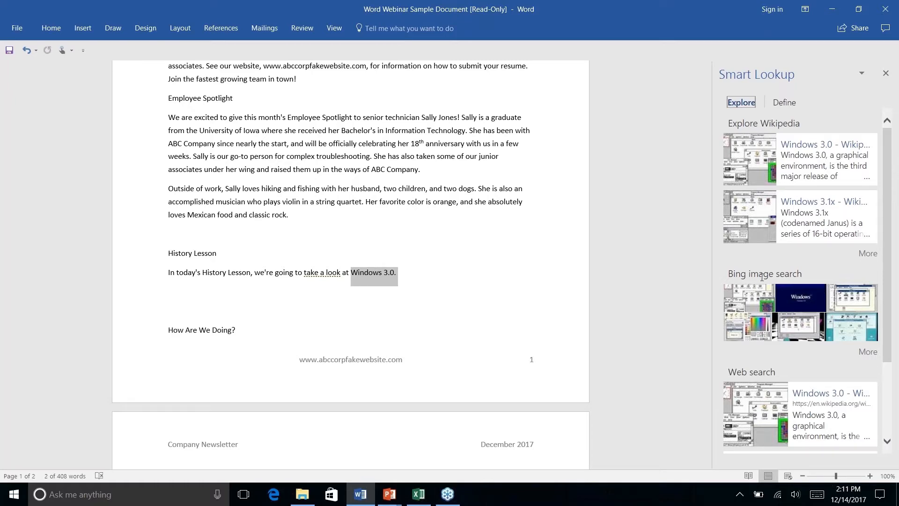
{"action": "scroll", "coordinate": [779, 373], "scroll_direction": "down", "scroll_amount": 4}
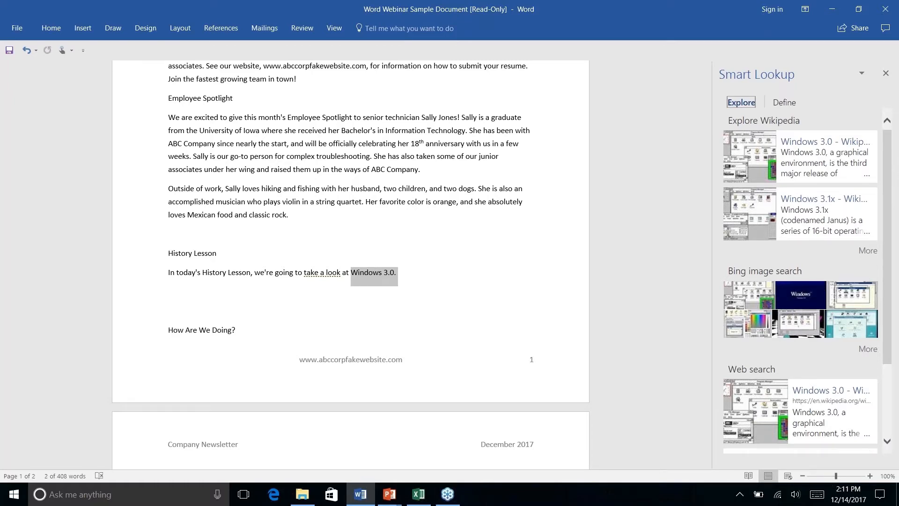
{"action": "scroll", "coordinate": [801, 281], "scroll_direction": "up", "scroll_amount": 4}
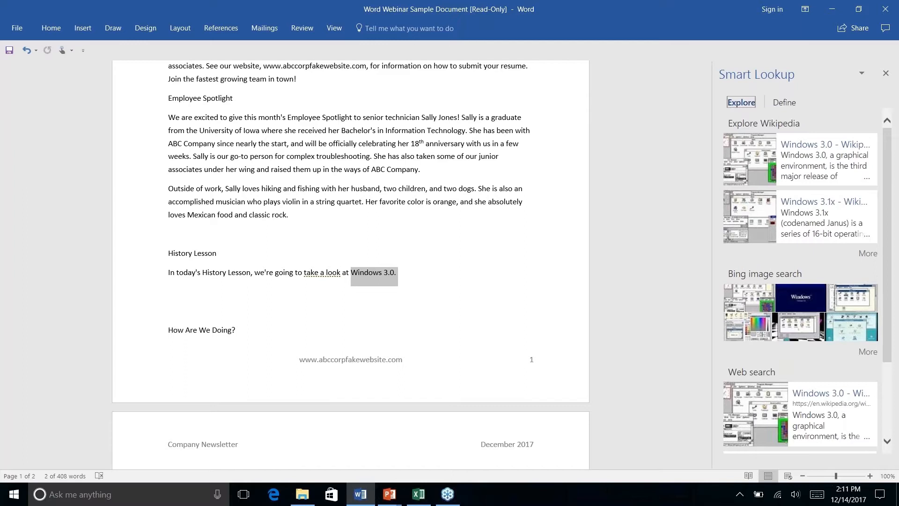
- View the Windows 3.0 Wikipedia article from the lookup results, and close both the article and Smart Lookup
{"action": "left_click", "coordinate": [815, 146]}
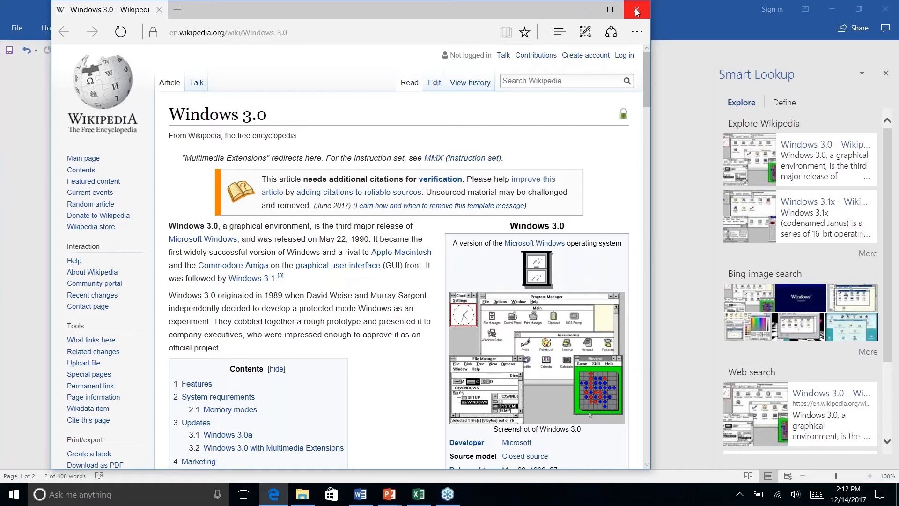
{"action": "left_click", "coordinate": [636, 12]}
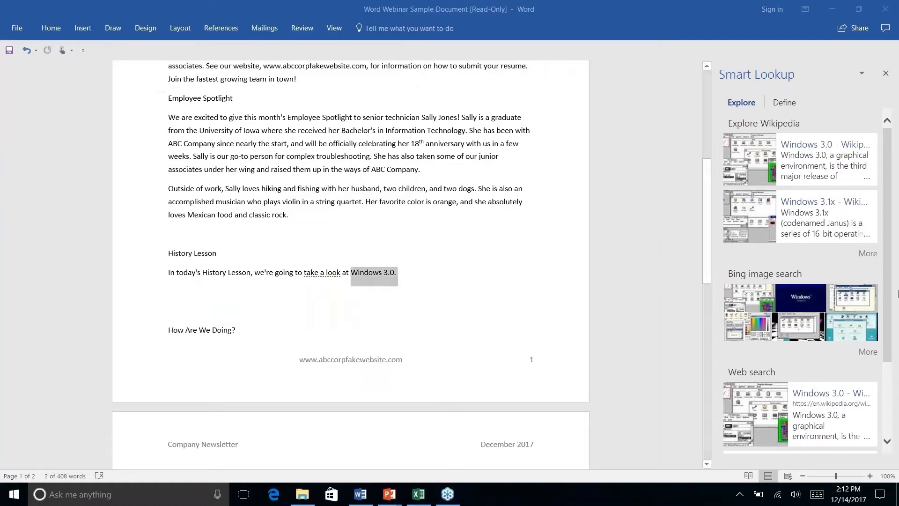
{"action": "left_click", "coordinate": [405, 273]}
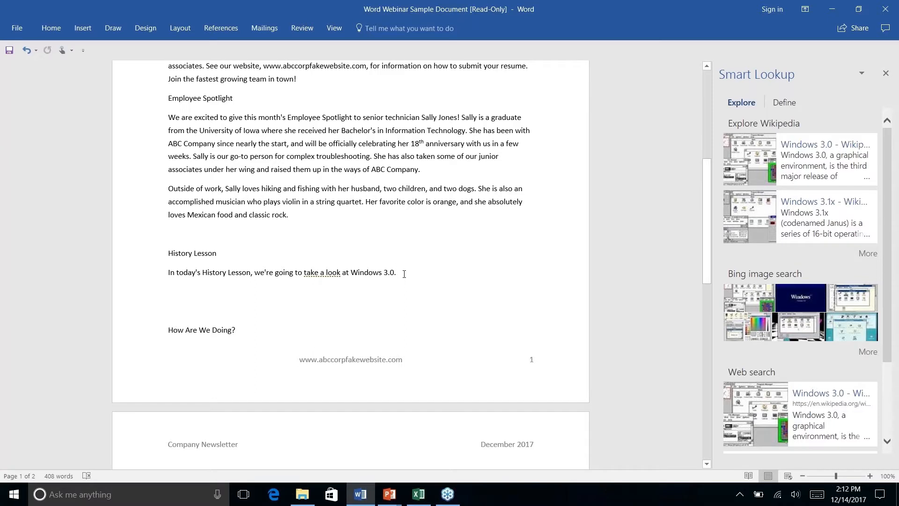
{"action": "left_click", "coordinate": [886, 74]}
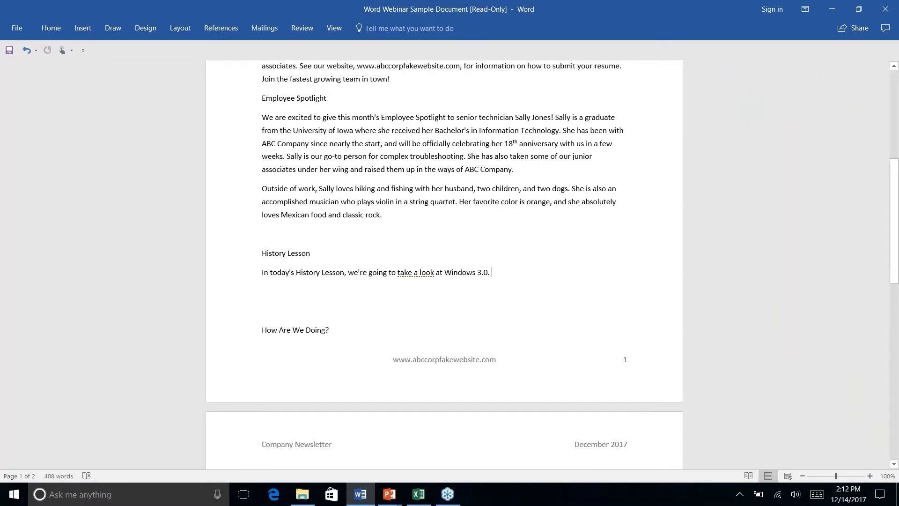
- Review the available citation styles in References and search Researcher for sources on "windows 3.0"
{"action": "left_click", "coordinate": [226, 31]}
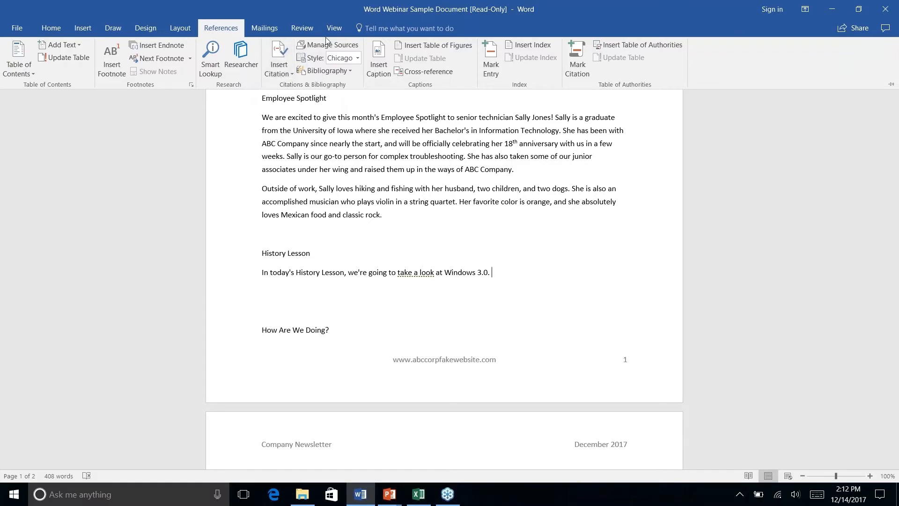
{"action": "left_click", "coordinate": [357, 59]}
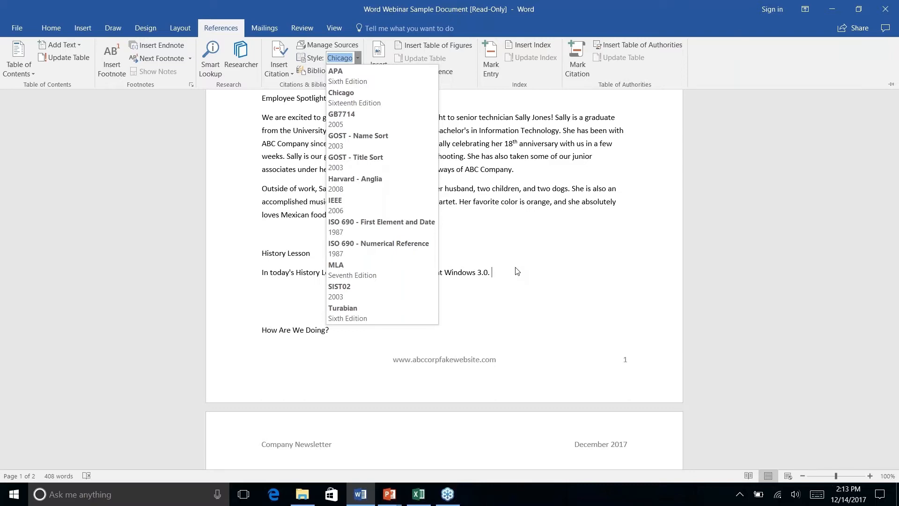
{"action": "left_click", "coordinate": [244, 61]}
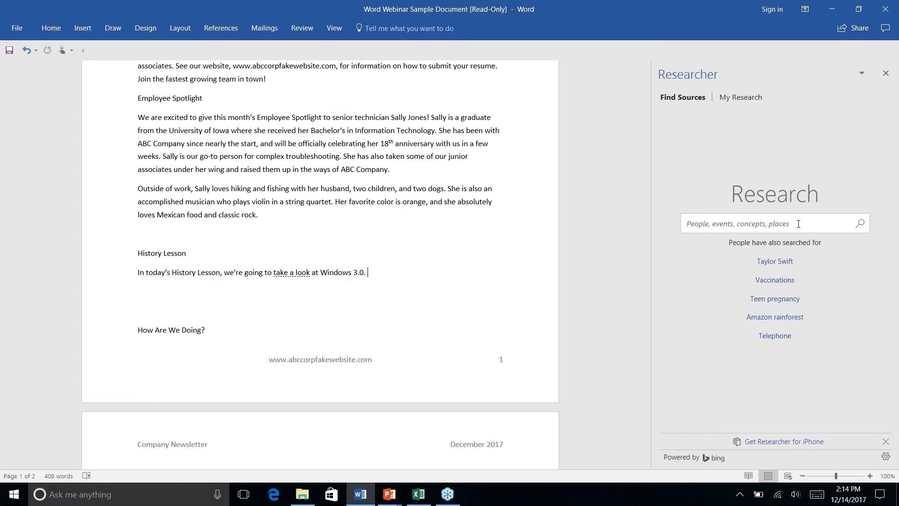
{"action": "type", "text": "windows"}
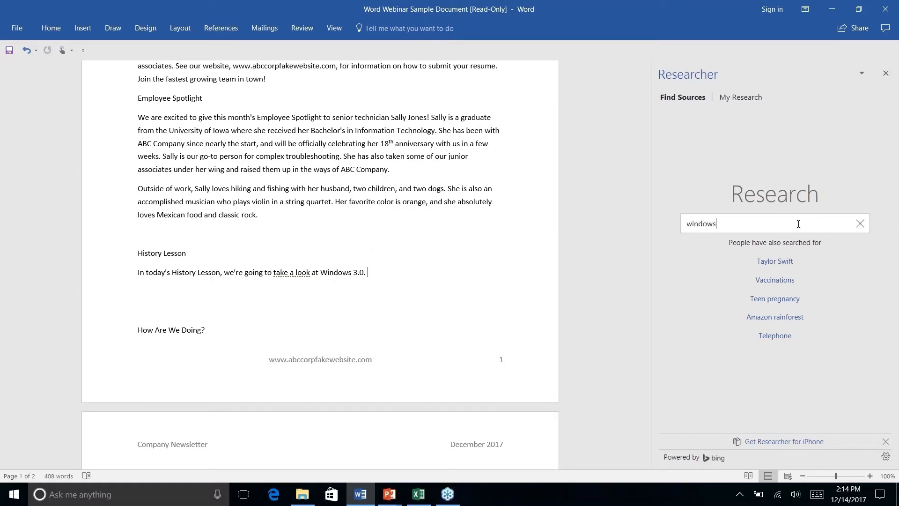
{"action": "type", "text": " 3.0"}
{"action": "key", "text": "Return"}
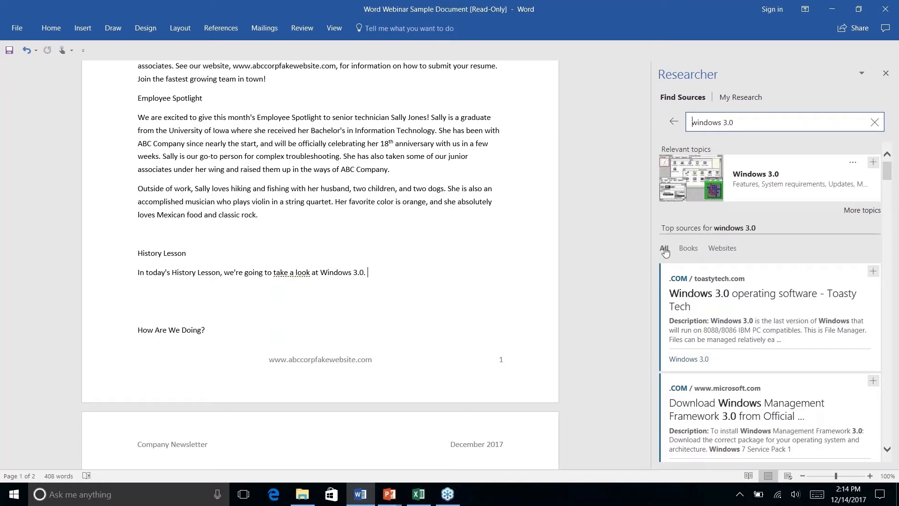
- Filter the Researcher sources to Books, switch back to All, and browse the full list of sources
{"action": "left_click", "coordinate": [689, 249]}
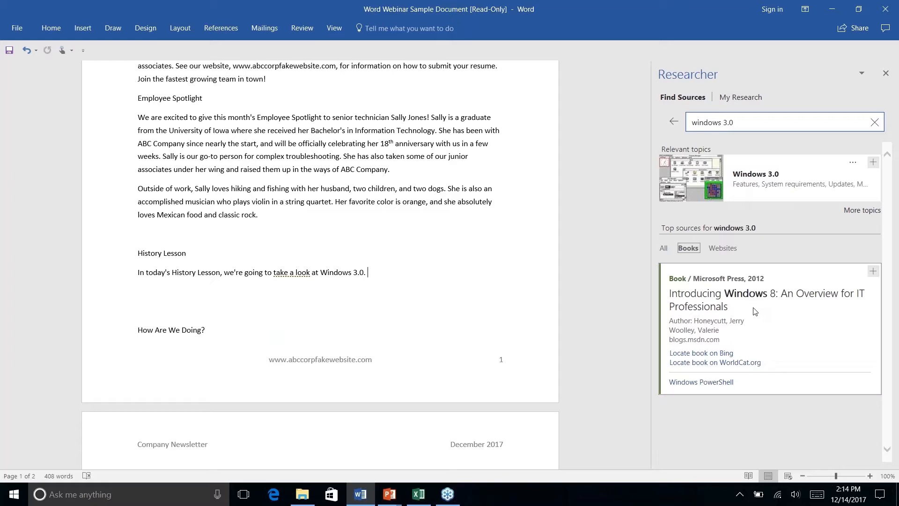
{"action": "left_click", "coordinate": [663, 250]}
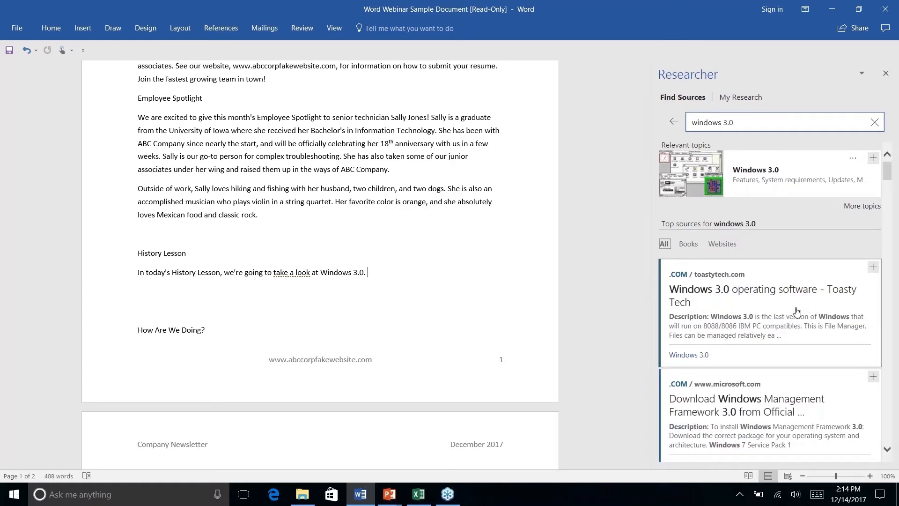
{"action": "scroll", "coordinate": [796, 312], "scroll_direction": "down", "scroll_amount": 5}
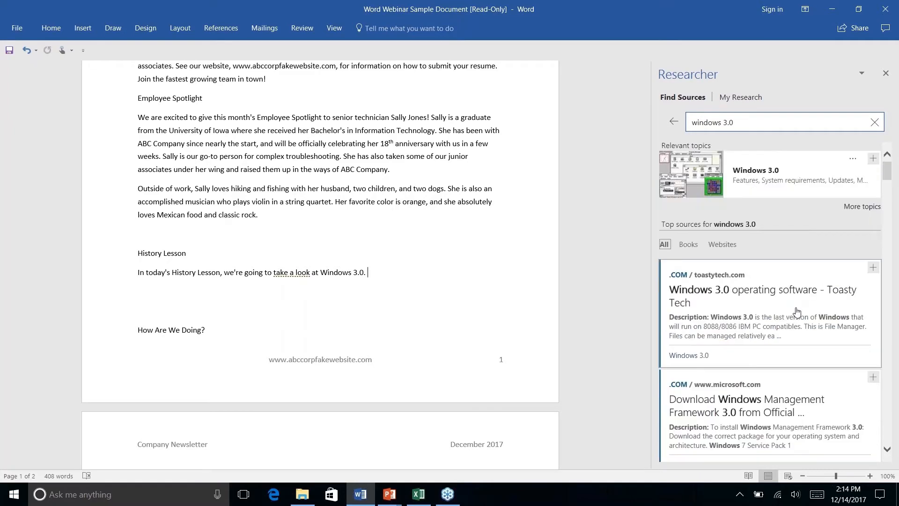
{"action": "scroll", "coordinate": [796, 312], "scroll_direction": "down", "scroll_amount": 2}
{"action": "scroll", "coordinate": [796, 312], "scroll_direction": "down", "scroll_amount": 10}
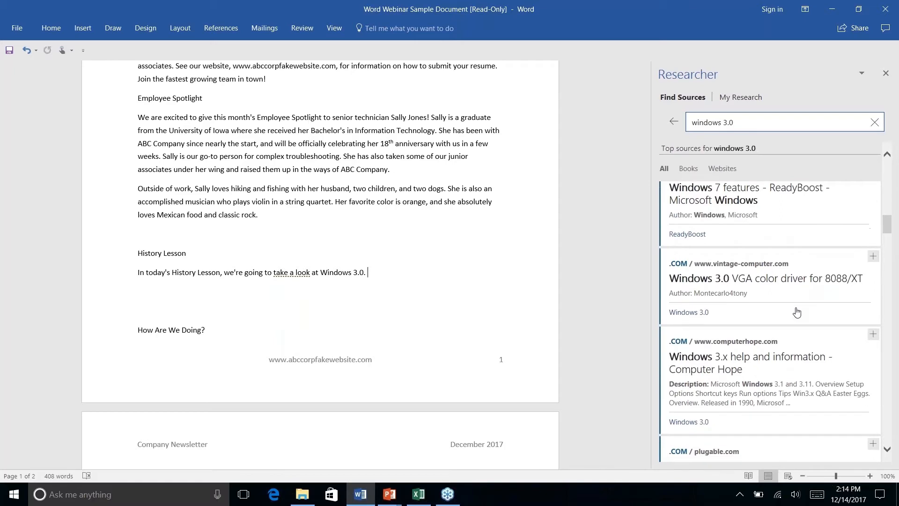
{"action": "scroll", "coordinate": [796, 312], "scroll_direction": "down", "scroll_amount": 7}
{"action": "scroll", "coordinate": [796, 312], "scroll_direction": "up", "scroll_amount": 11}
{"action": "scroll", "coordinate": [796, 311], "scroll_direction": "up", "scroll_amount": 3}
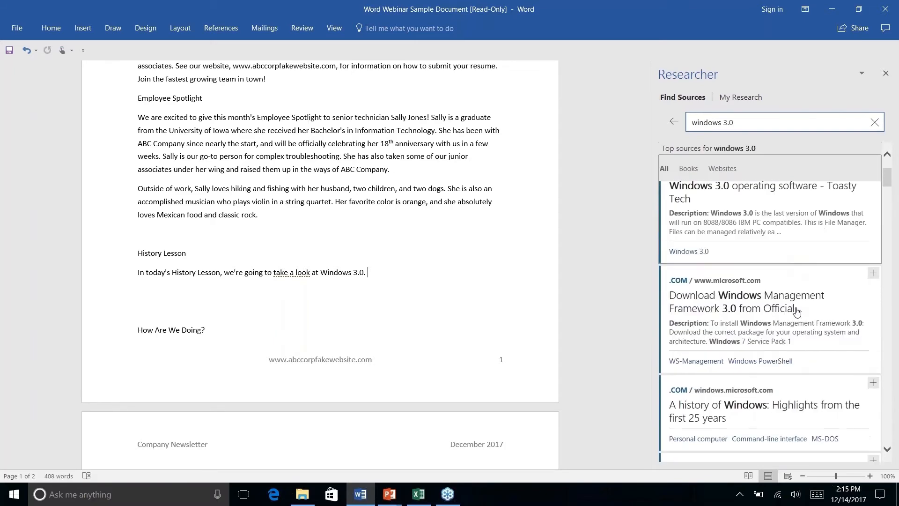
{"action": "scroll", "coordinate": [796, 312], "scroll_direction": "up", "scroll_amount": 3}
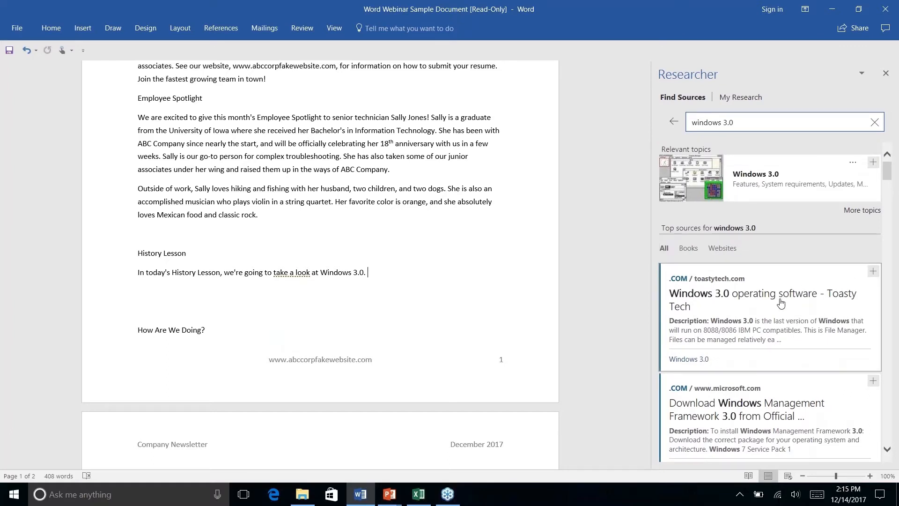
- Preview the Toasty Tech "Windows 3.0 operating software" source, return to the list, and search Researcher for "windows 3.0 history"
{"action": "left_click", "coordinate": [780, 303]}
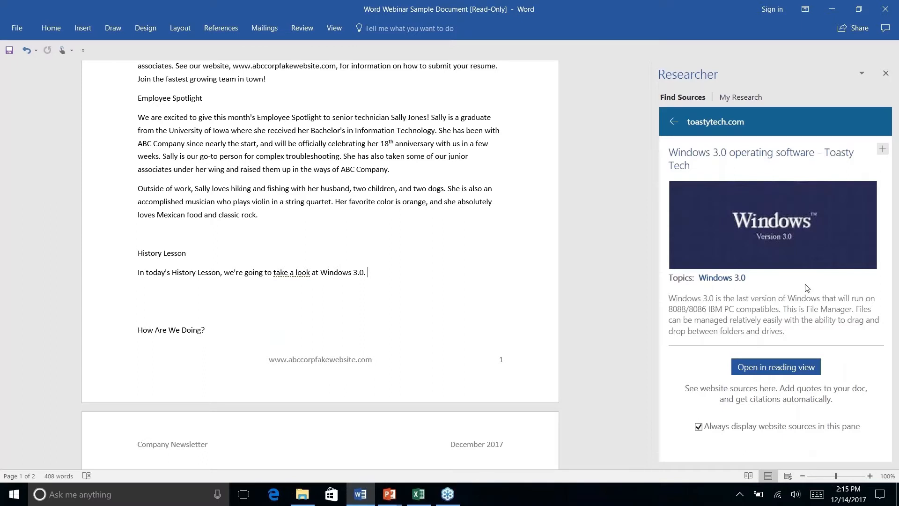
{"action": "left_click", "coordinate": [674, 123]}
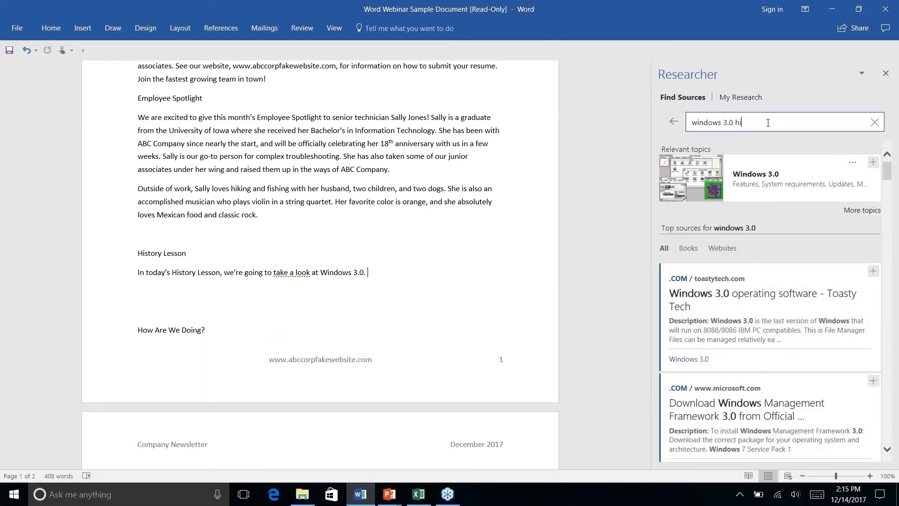
{"action": "type", "text": "story"}
{"action": "key", "text": "Return"}
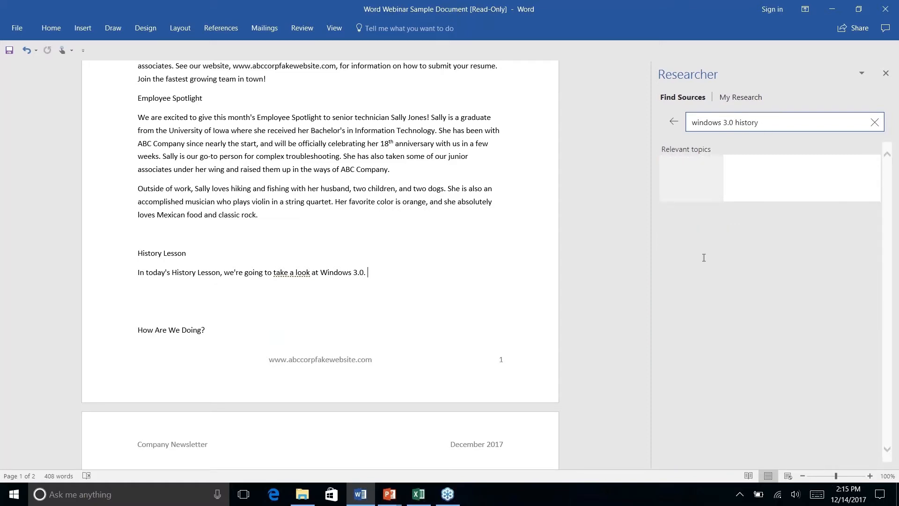
- Browse the history results, preview the ITProPortal article on Windows 3.0 turning 20, and return to the source list
{"action": "scroll", "coordinate": [803, 316], "scroll_direction": "down", "scroll_amount": 2}
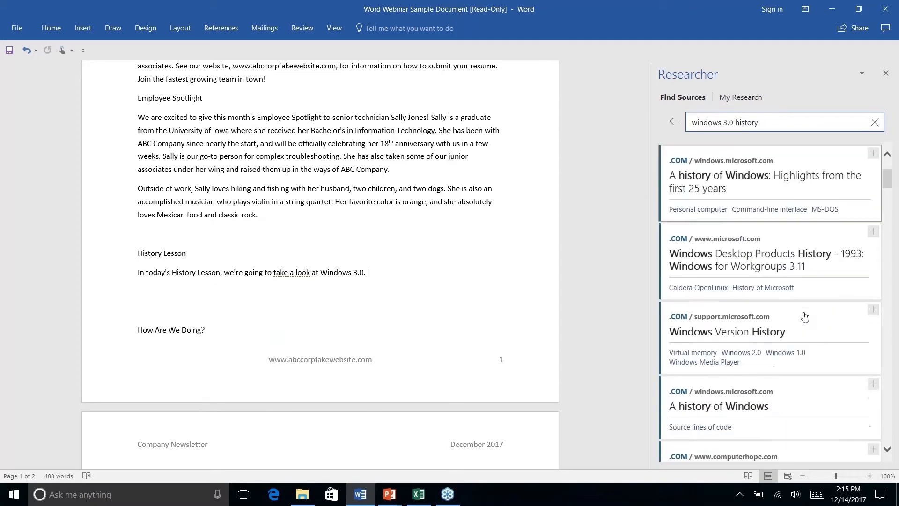
{"action": "scroll", "coordinate": [805, 317], "scroll_direction": "down", "scroll_amount": 6}
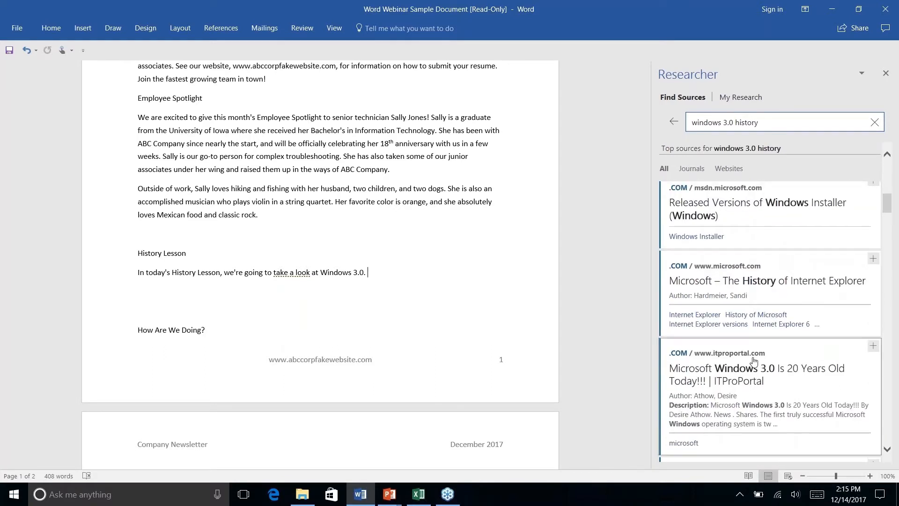
{"action": "left_click", "coordinate": [756, 378]}
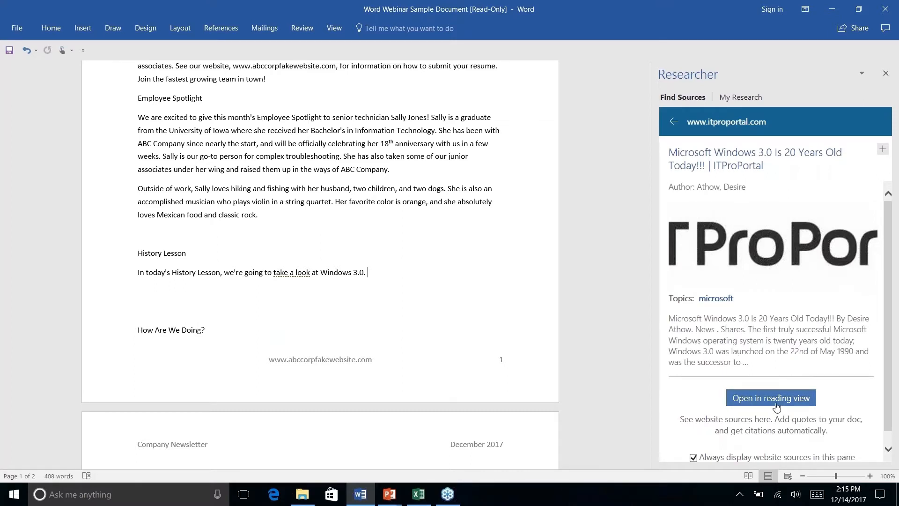
{"action": "scroll", "coordinate": [780, 322], "scroll_direction": "down", "scroll_amount": 1}
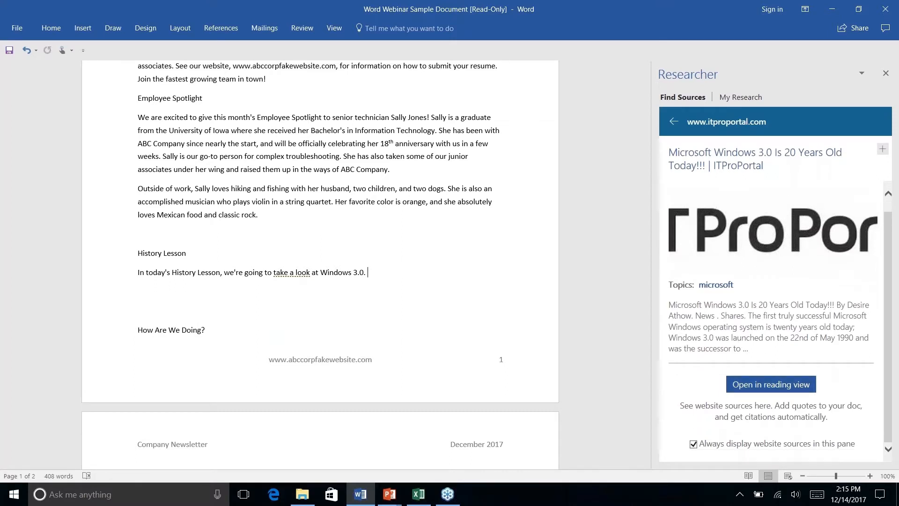
{"action": "scroll", "coordinate": [779, 265], "scroll_direction": "up", "scroll_amount": 1}
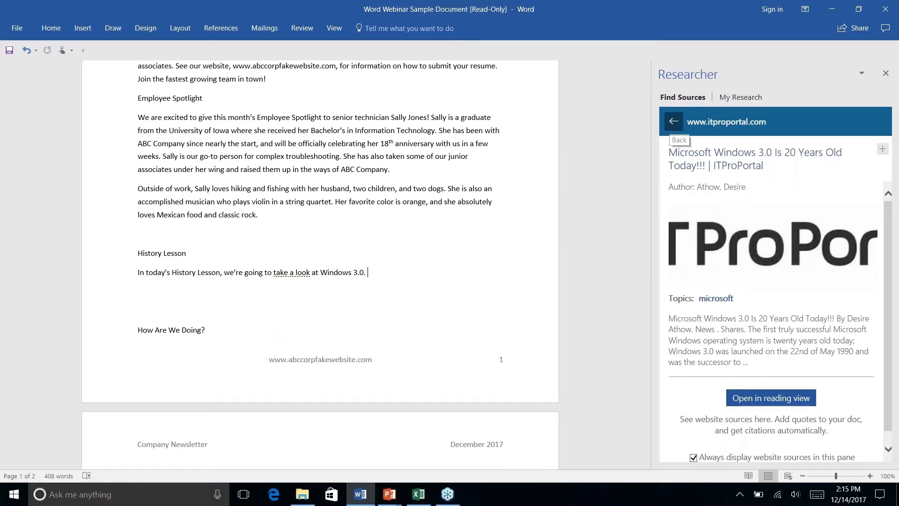
{"action": "left_click", "coordinate": [673, 123]}
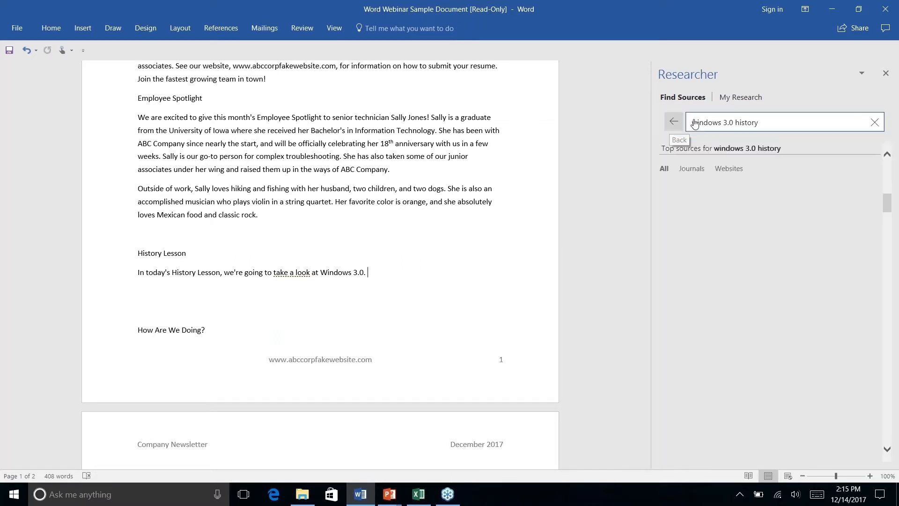
- Return Researcher to the "windows 3.0" search and browse its sources for one on multimedia extensions
{"action": "double_click", "coordinate": [765, 124]}
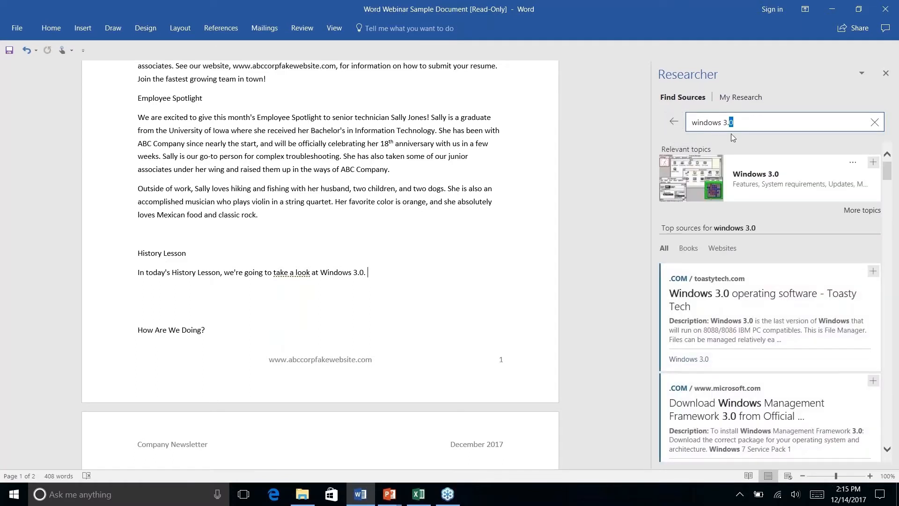
{"action": "left_click", "coordinate": [749, 124]}
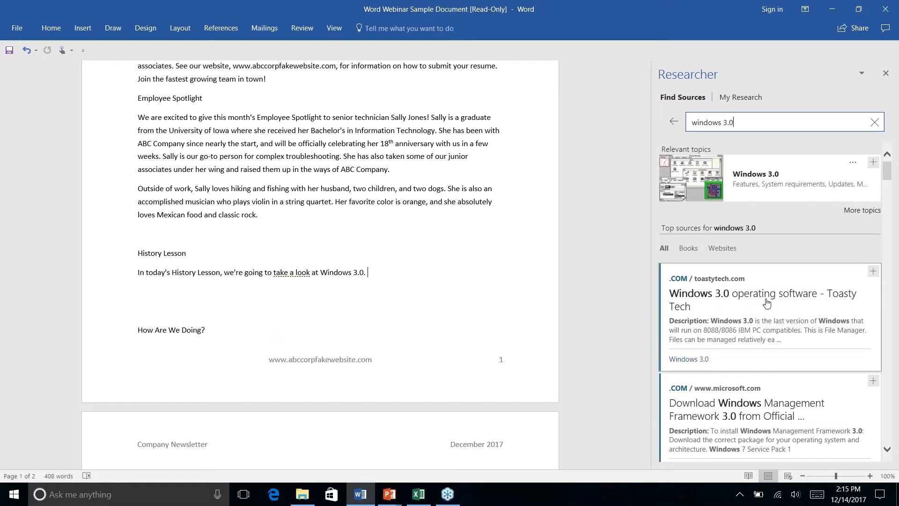
{"action": "scroll", "coordinate": [767, 304], "scroll_direction": "down", "scroll_amount": 6}
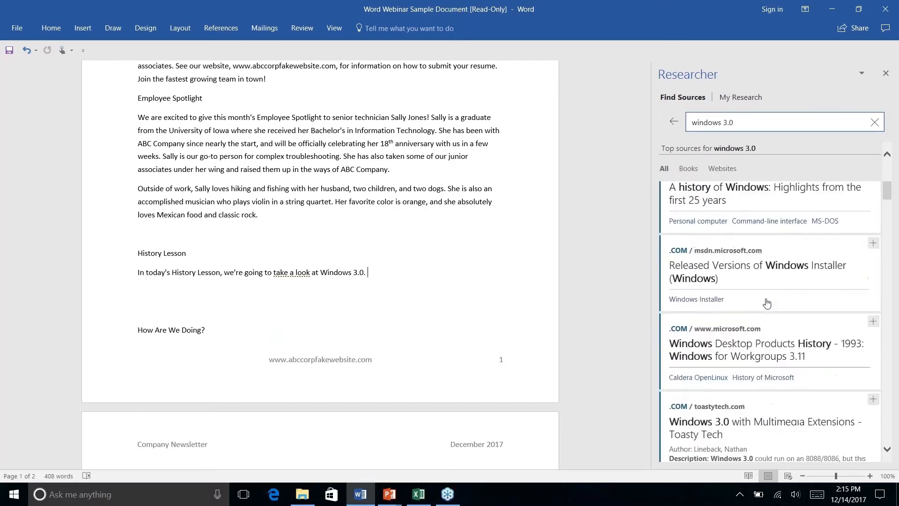
{"action": "scroll", "coordinate": [766, 304], "scroll_direction": "down", "scroll_amount": 4}
{"action": "scroll", "coordinate": [766, 303], "scroll_direction": "down", "scroll_amount": 3}
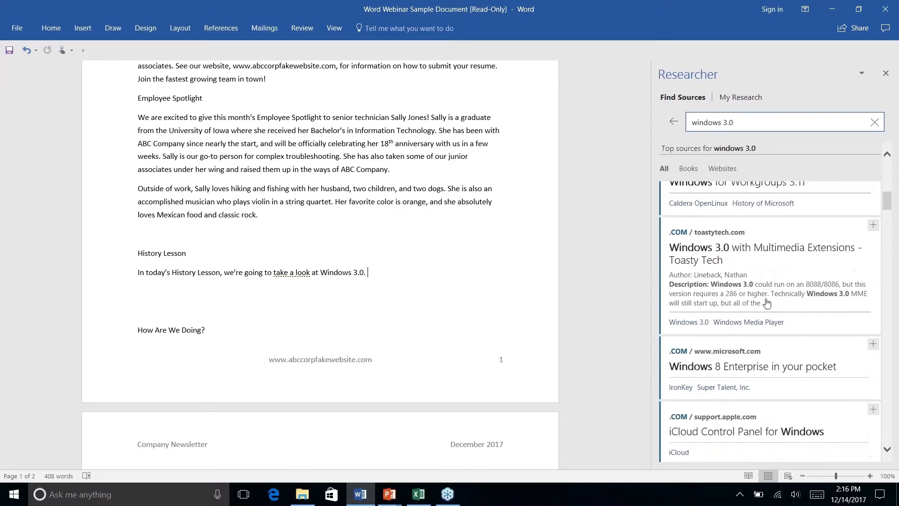
- Open the "Windows 3.0 with Multimedia Extensions" source and insert its summary paragraph below the History Lesson introduction
{"action": "left_click", "coordinate": [765, 250]}
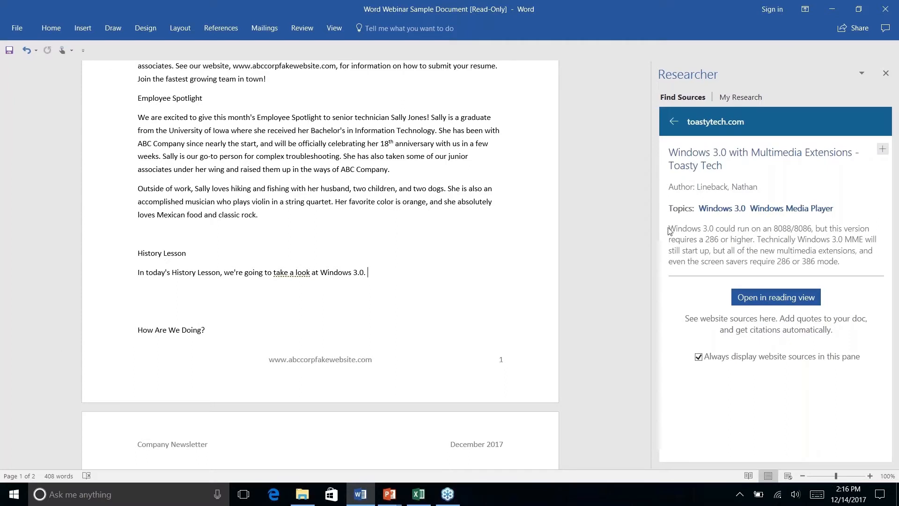
{"action": "left_click_drag", "start_coordinate": [668, 228], "coordinate": [858, 258]}
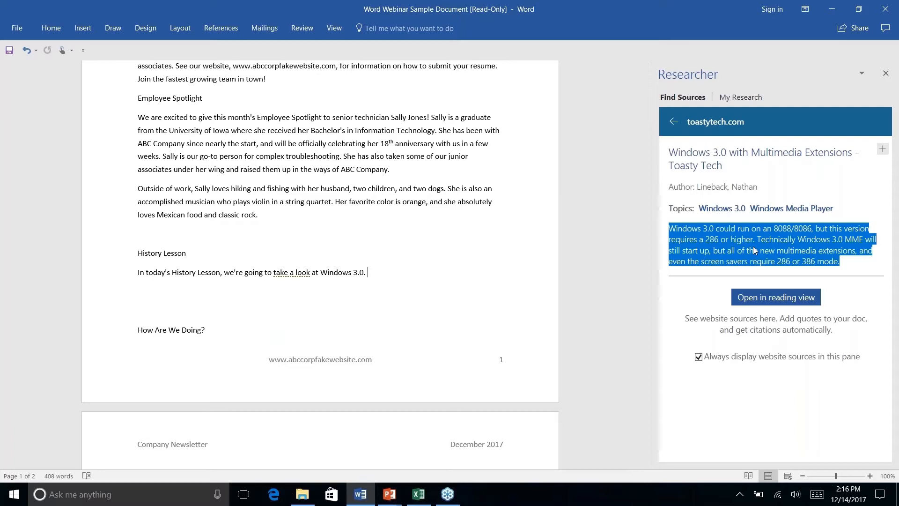
{"action": "left_click_drag", "start_coordinate": [754, 250], "coordinate": [443, 300]}
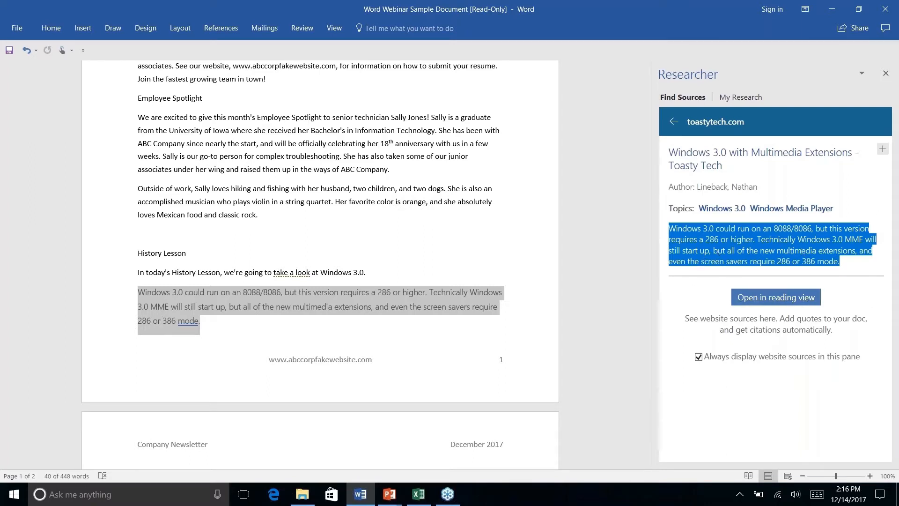
- Open the article in reading view, select the 8088/8086 paragraph to view the add options, and look through the remaining text and screenshots
{"action": "left_click", "coordinate": [763, 299]}
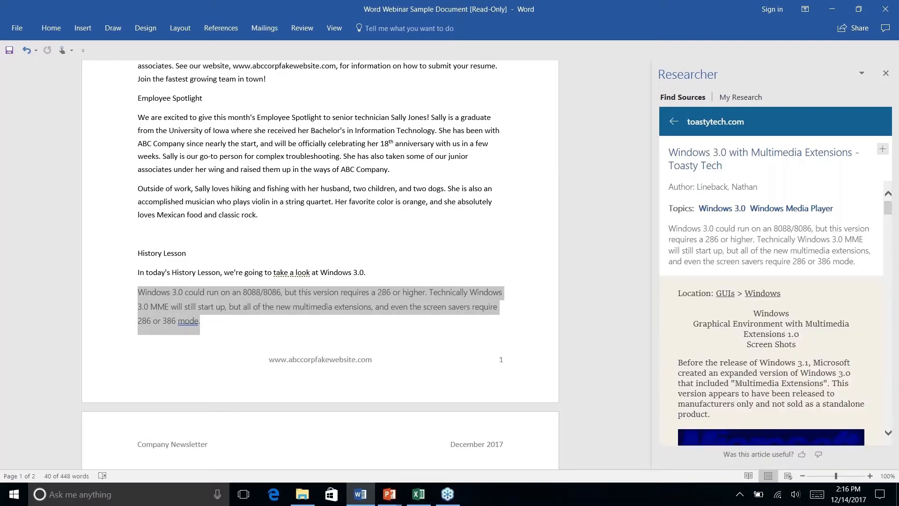
{"action": "scroll", "coordinate": [823, 233], "scroll_direction": "down", "scroll_amount": 10}
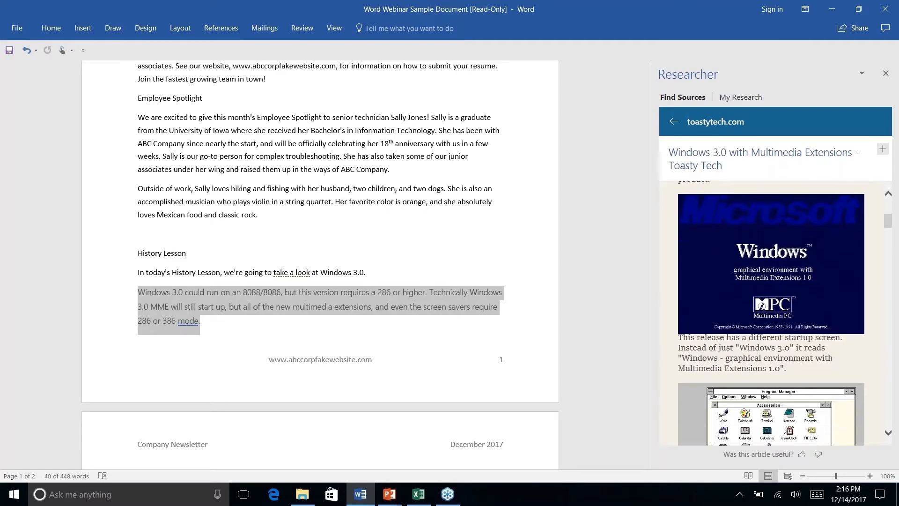
{"action": "scroll", "coordinate": [771, 312], "scroll_direction": "up", "scroll_amount": 5}
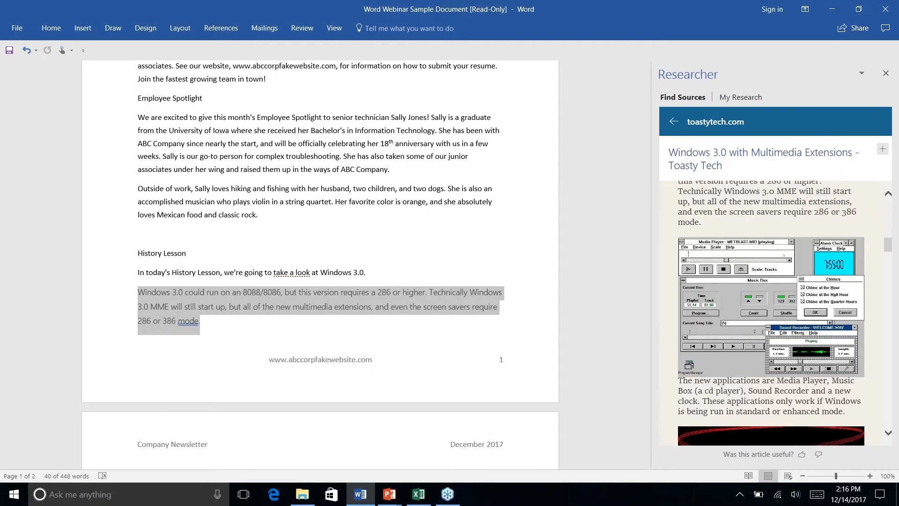
{"action": "scroll", "coordinate": [761, 343], "scroll_direction": "down", "scroll_amount": 5}
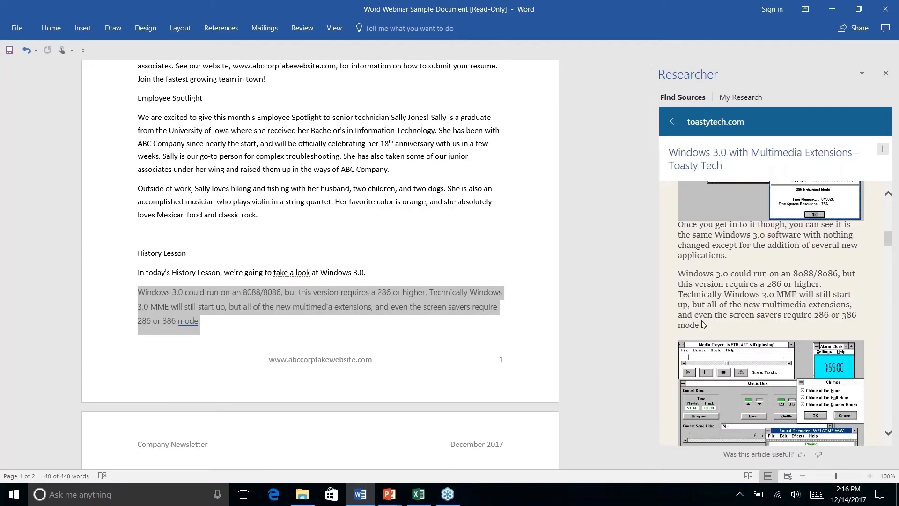
{"action": "scroll", "coordinate": [718, 287], "scroll_direction": "up", "scroll_amount": 1}
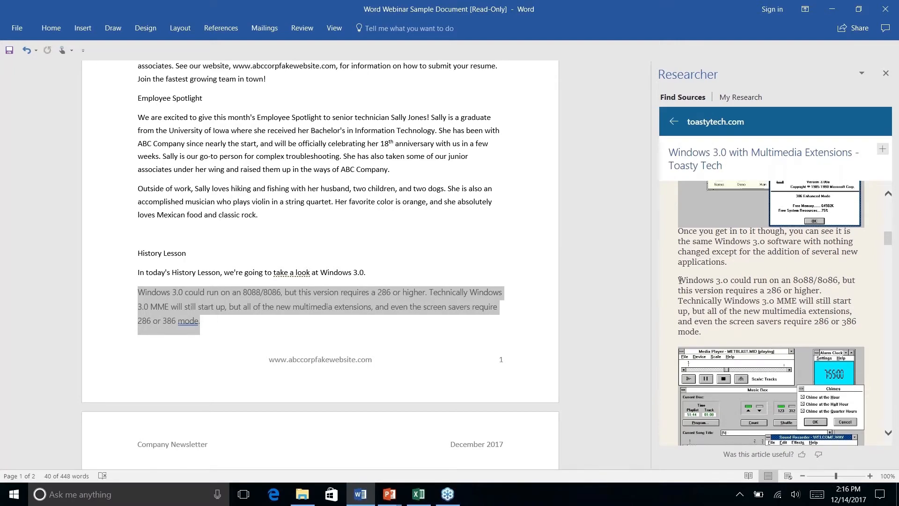
{"action": "left_click_drag", "start_coordinate": [682, 280], "coordinate": [701, 332]}
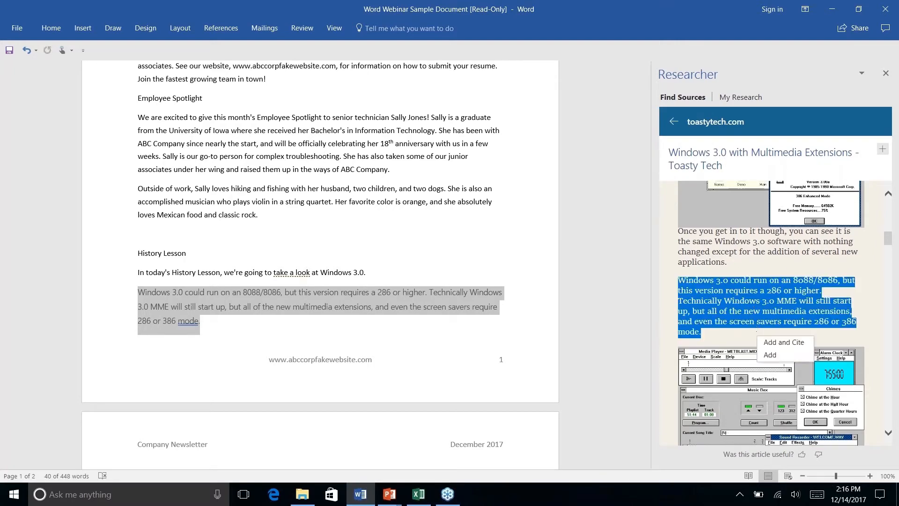
{"action": "scroll", "coordinate": [771, 313], "scroll_direction": "up", "scroll_amount": 4}
{"action": "scroll", "coordinate": [771, 313], "scroll_direction": "down", "scroll_amount": 8}
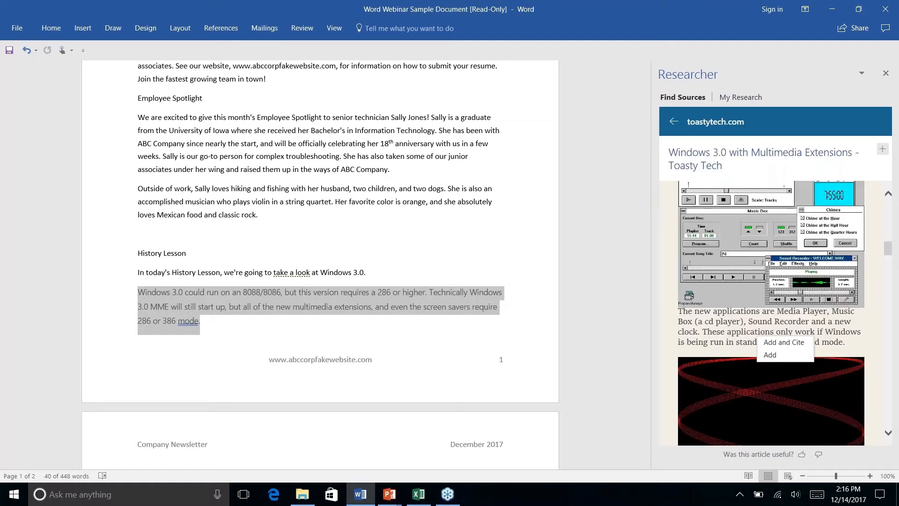
{"action": "scroll", "coordinate": [771, 313], "scroll_direction": "down", "scroll_amount": 1}
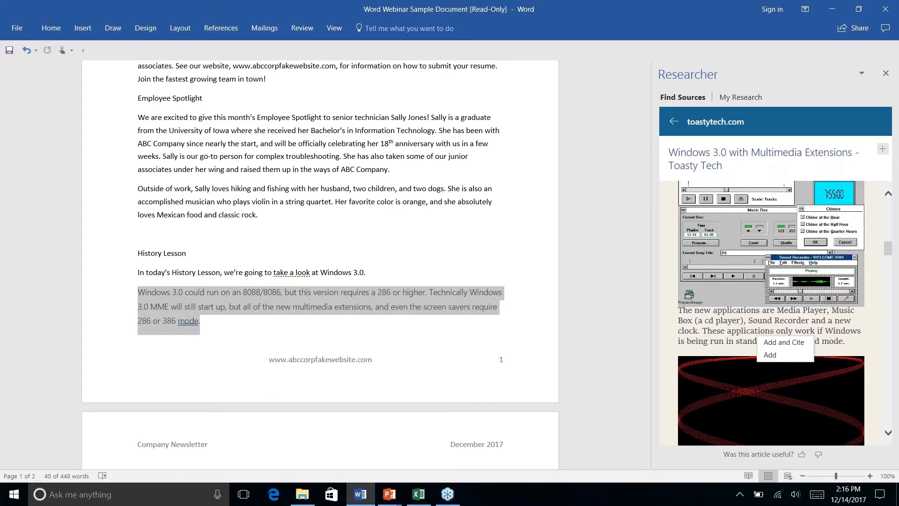
{"action": "scroll", "coordinate": [770, 313], "scroll_direction": "down", "scroll_amount": 4}
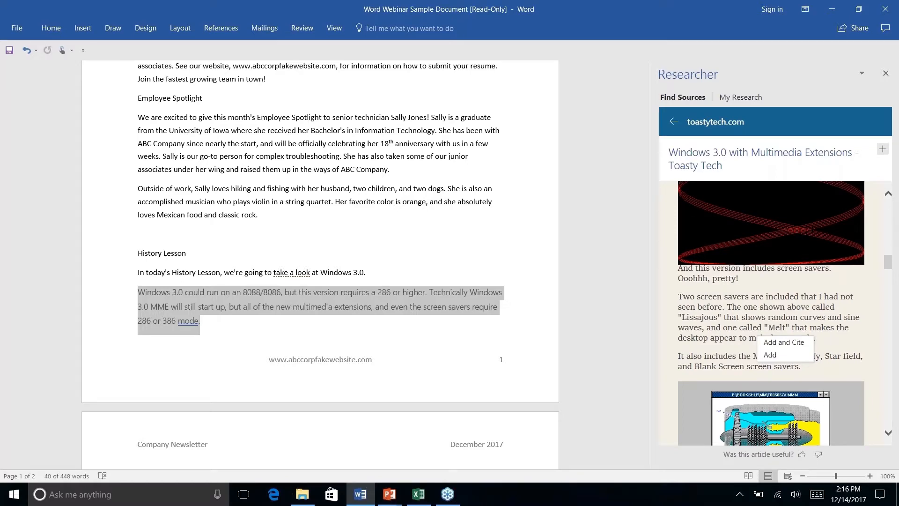
{"action": "scroll", "coordinate": [704, 302], "scroll_direction": "down", "scroll_amount": 5}
{"action": "scroll", "coordinate": [705, 302], "scroll_direction": "up", "scroll_amount": 1}
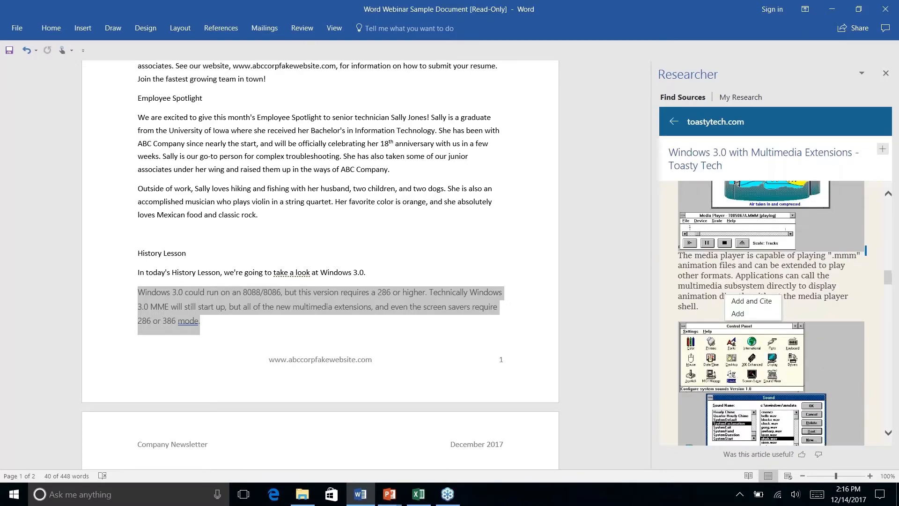
- Add the article's paragraph on the media player's ".mmm" playback to the History Lesson section with a citation, and check its placement
{"action": "left_click_drag", "start_coordinate": [678, 255], "coordinate": [720, 308]}
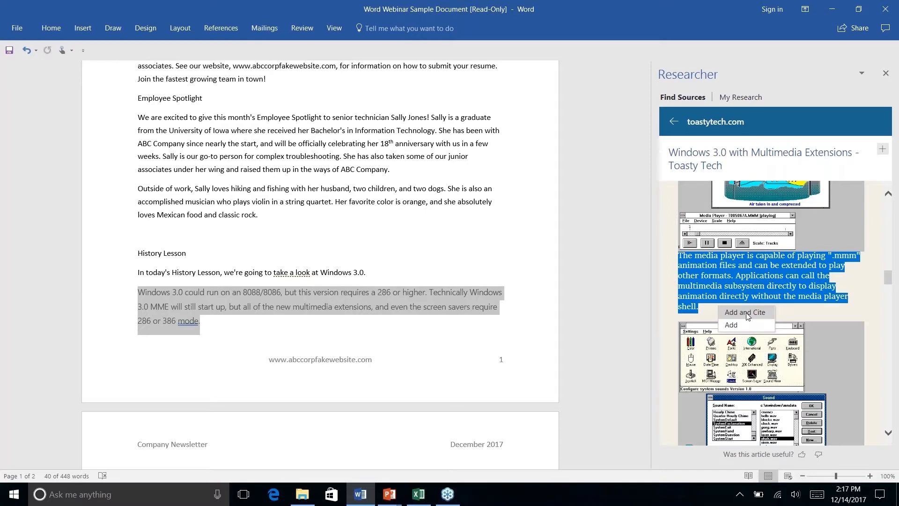
{"action": "left_click", "coordinate": [744, 312]}
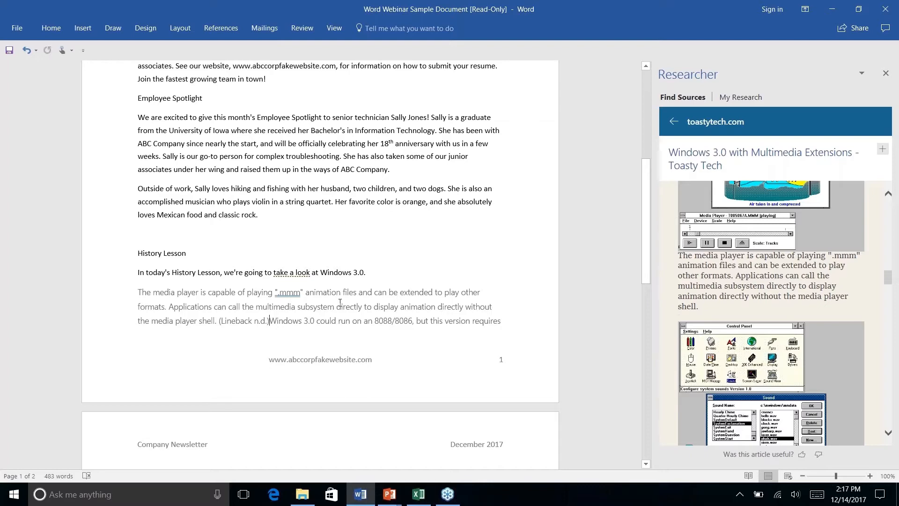
{"action": "scroll", "coordinate": [340, 302], "scroll_direction": "down", "scroll_amount": 3}
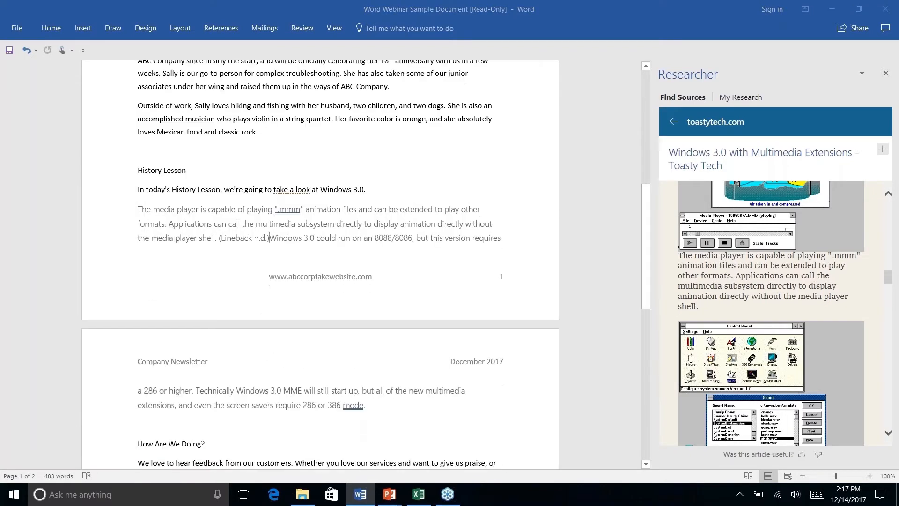
{"action": "scroll", "coordinate": [340, 302], "scroll_direction": "down", "scroll_amount": 3}
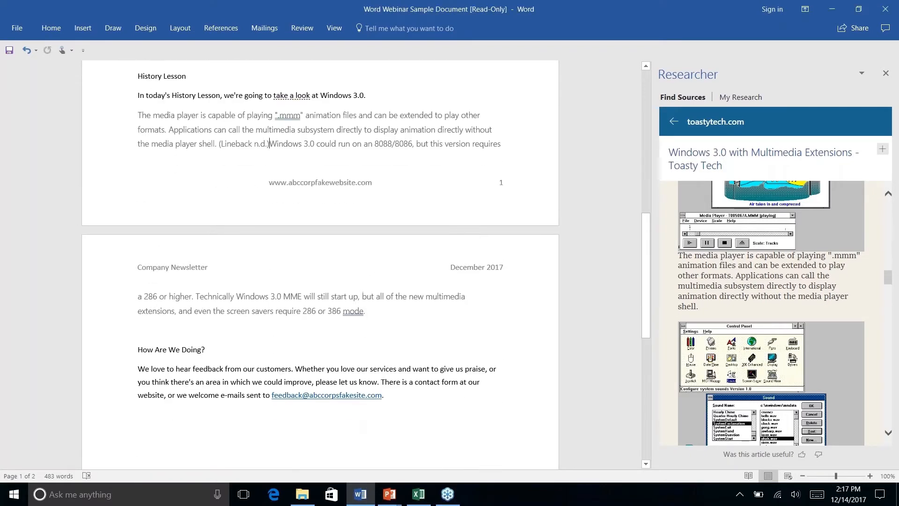
- Change the document's citation style to APA Sixth Edition and select the inserted citation after the media player paragraph
{"action": "left_click", "coordinate": [220, 28]}
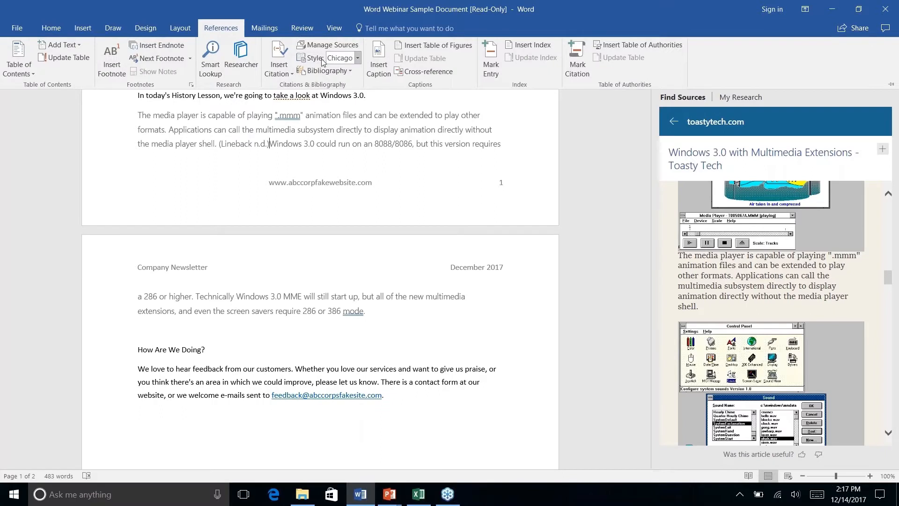
{"action": "left_click", "coordinate": [358, 64]}
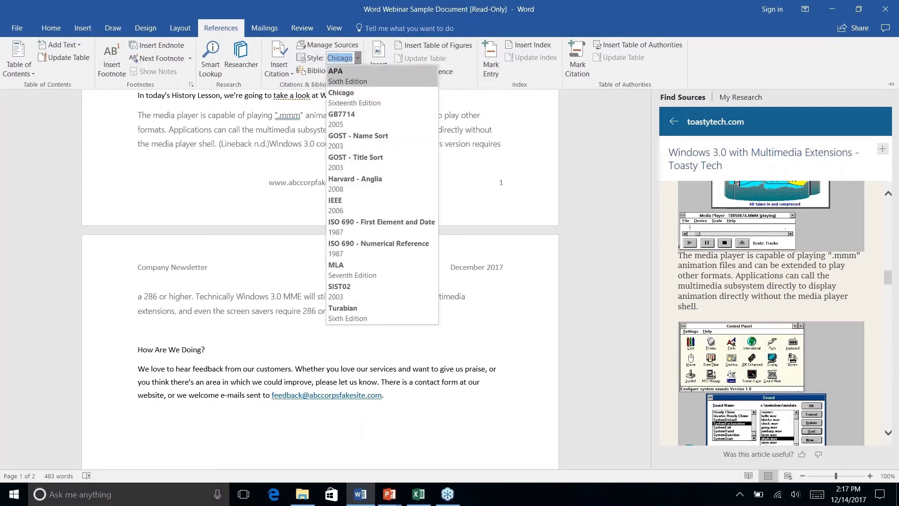
{"action": "left_click", "coordinate": [340, 78]}
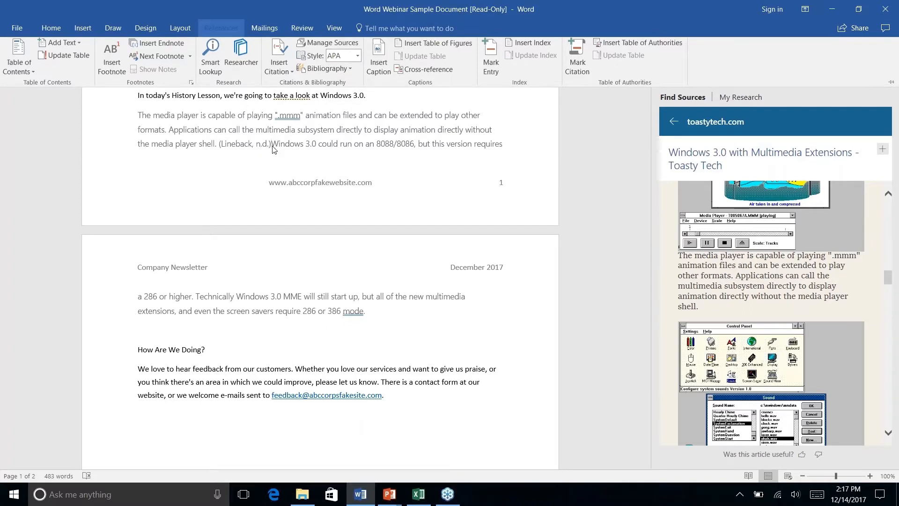
{"action": "key", "text": "ctrl+F1"}
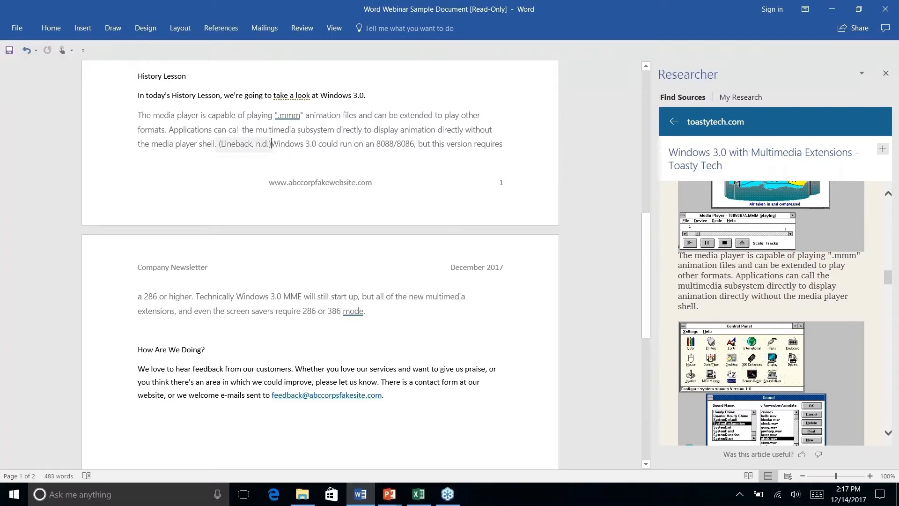
{"action": "left_click", "coordinate": [245, 144]}
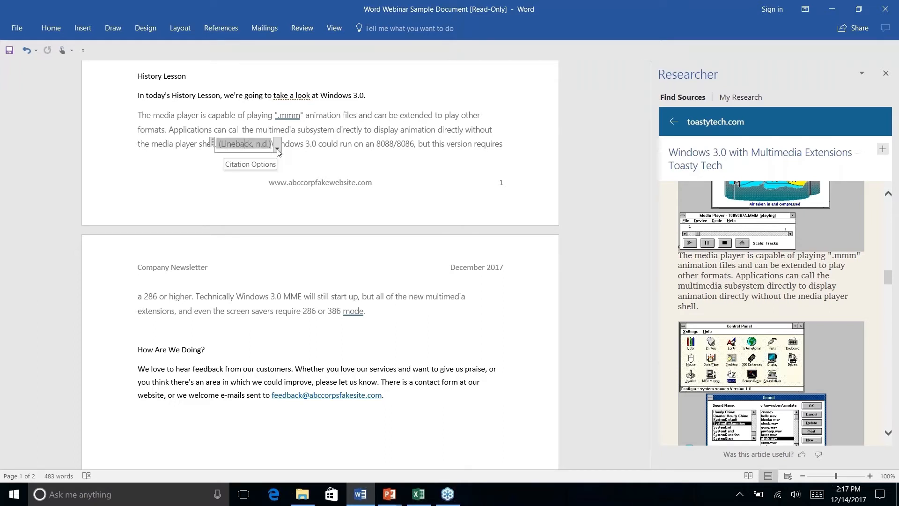
- Open the source details of the citation after the media player paragraph, view the source type choices, and leave without changes
{"action": "left_click", "coordinate": [277, 148]}
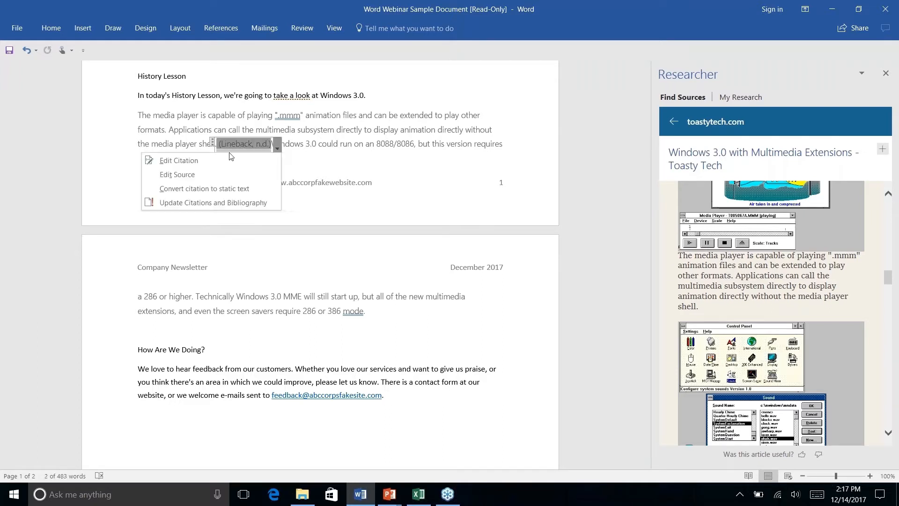
{"action": "left_click", "coordinate": [199, 174]}
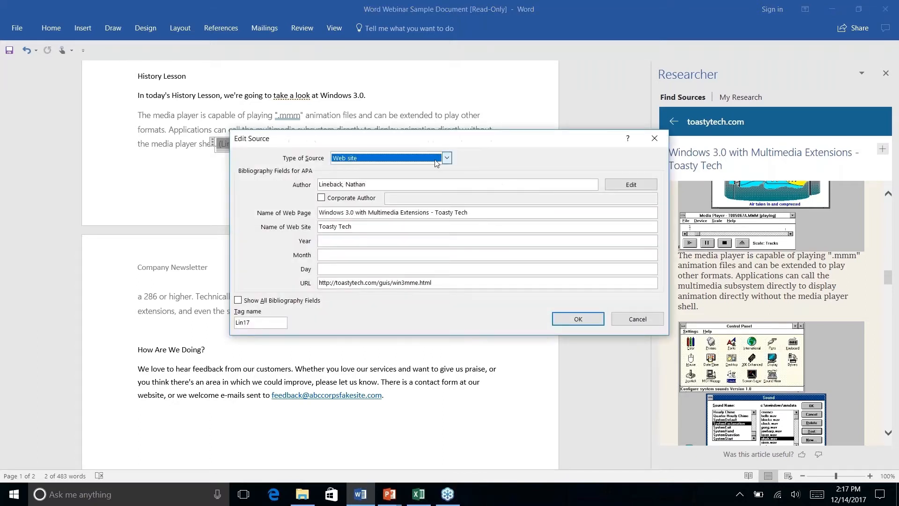
{"action": "left_click", "coordinate": [447, 160]}
{"action": "left_click", "coordinate": [494, 162]}
{"action": "left_click", "coordinate": [636, 320]}
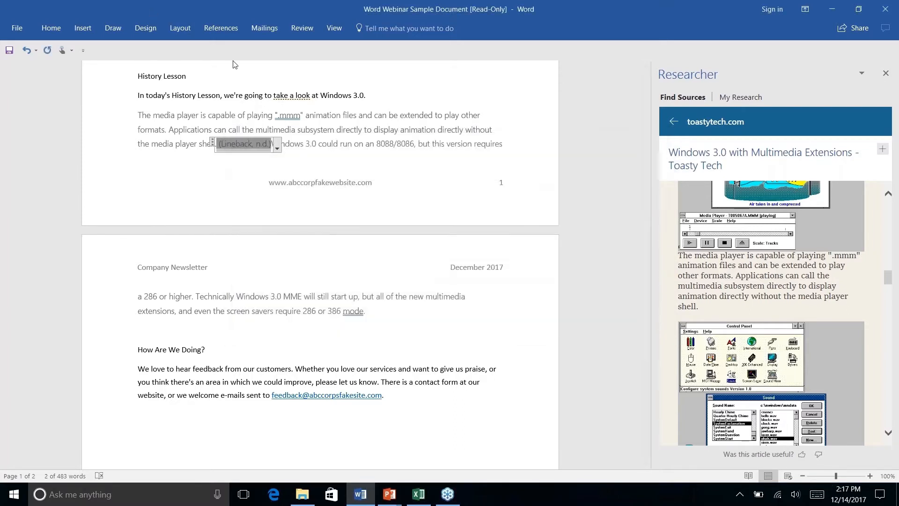
- Insert a built-in References bibliography after the last History Lesson sentence, which ends with "286 or 386 mode"
{"action": "left_click", "coordinate": [220, 27]}
{"action": "scroll", "coordinate": [329, 111], "scroll_direction": "down", "scroll_amount": 1}
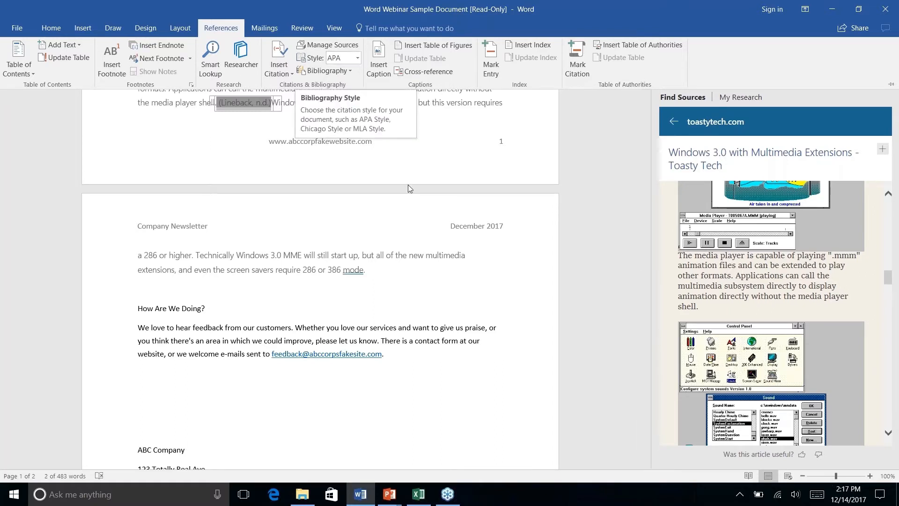
{"action": "scroll", "coordinate": [424, 184], "scroll_direction": "down", "scroll_amount": 4}
{"action": "scroll", "coordinate": [423, 185], "scroll_direction": "up", "scroll_amount": 7}
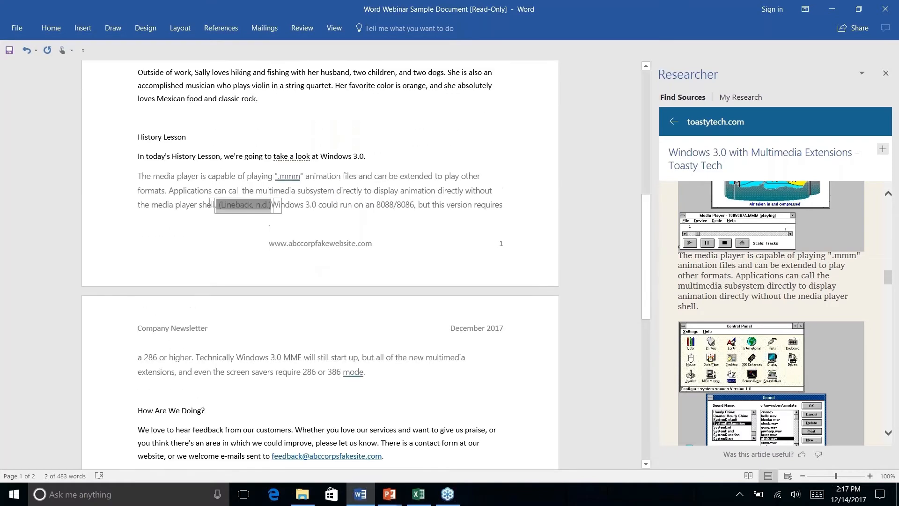
{"action": "left_click", "coordinate": [408, 176]}
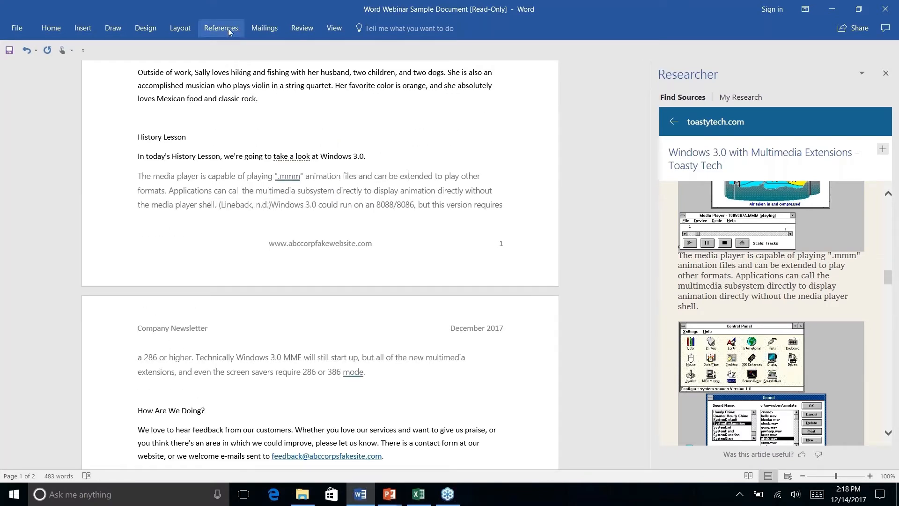
{"action": "left_click", "coordinate": [214, 29]}
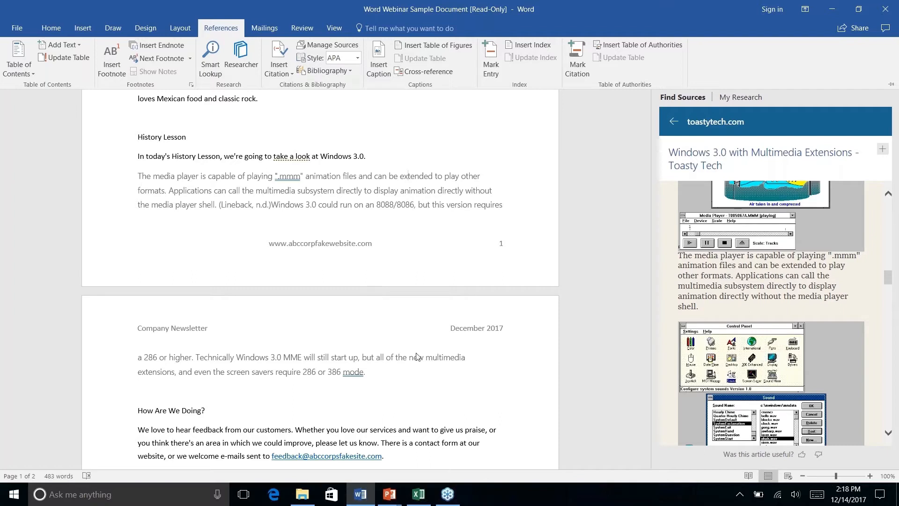
{"action": "left_click", "coordinate": [369, 373]}
{"action": "right_click", "coordinate": [369, 373]}
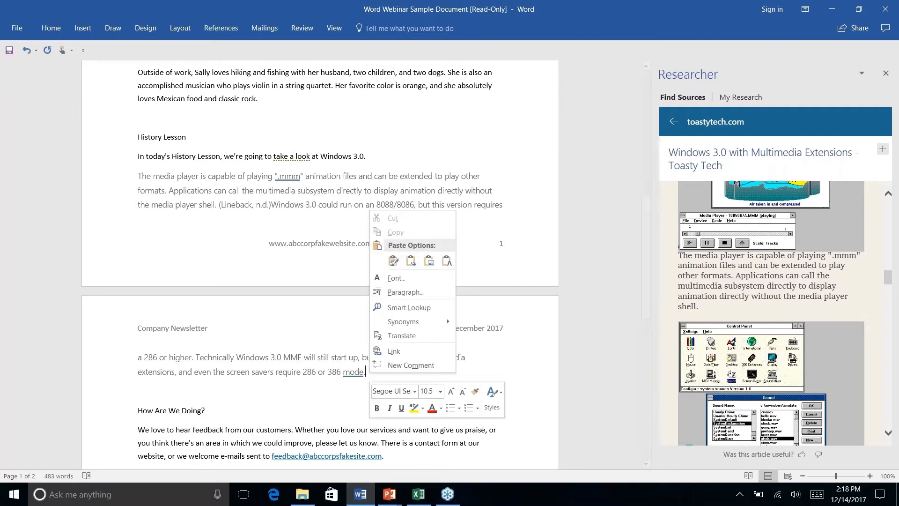
{"action": "key", "text": "Escape"}
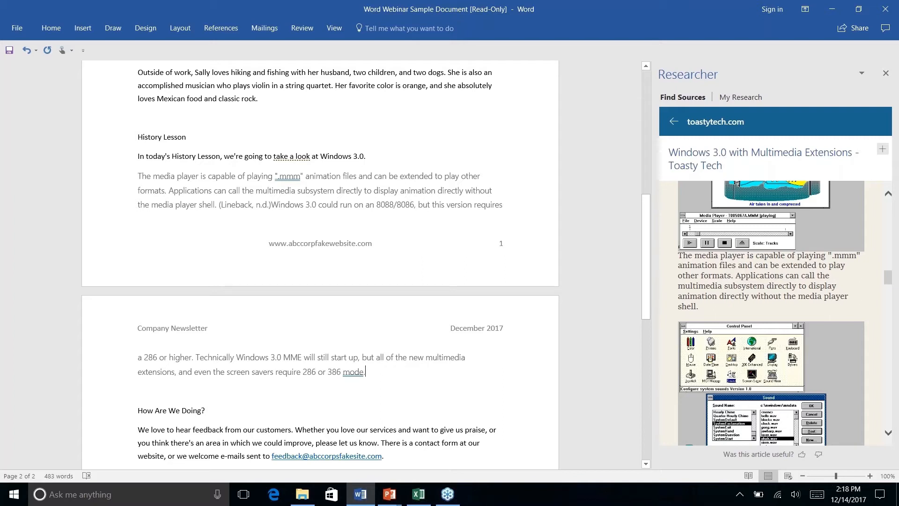
{"action": "left_click", "coordinate": [229, 32]}
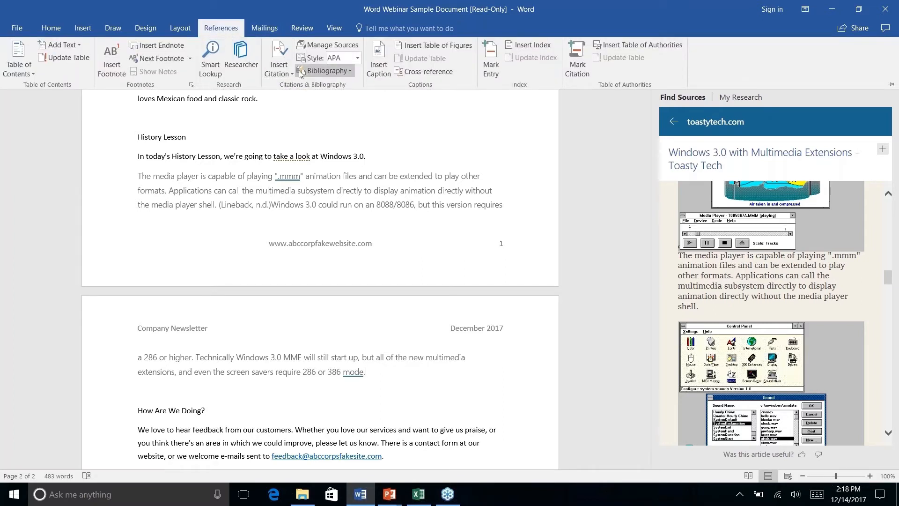
{"action": "left_click", "coordinate": [350, 70]}
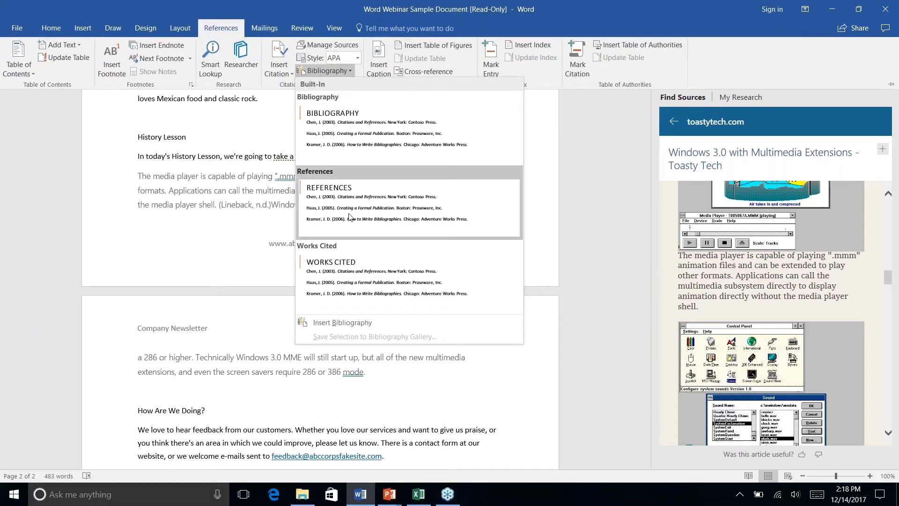
{"action": "left_click", "coordinate": [349, 212]}
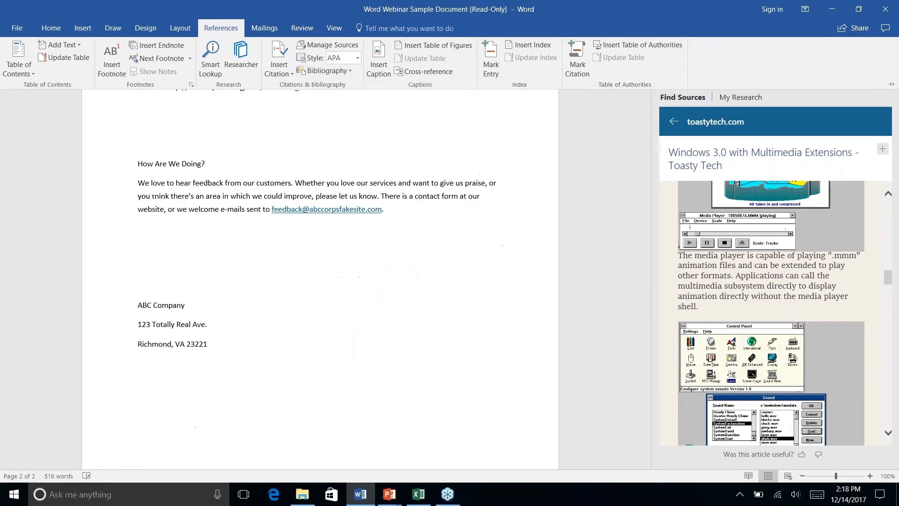
- Examine the inserted References list and compare its entries with the in-text citation in the History Lesson section
{"action": "scroll", "coordinate": [320, 281], "scroll_direction": "down", "scroll_amount": 2}
{"action": "scroll", "coordinate": [320, 281], "scroll_direction": "up", "scroll_amount": 7}
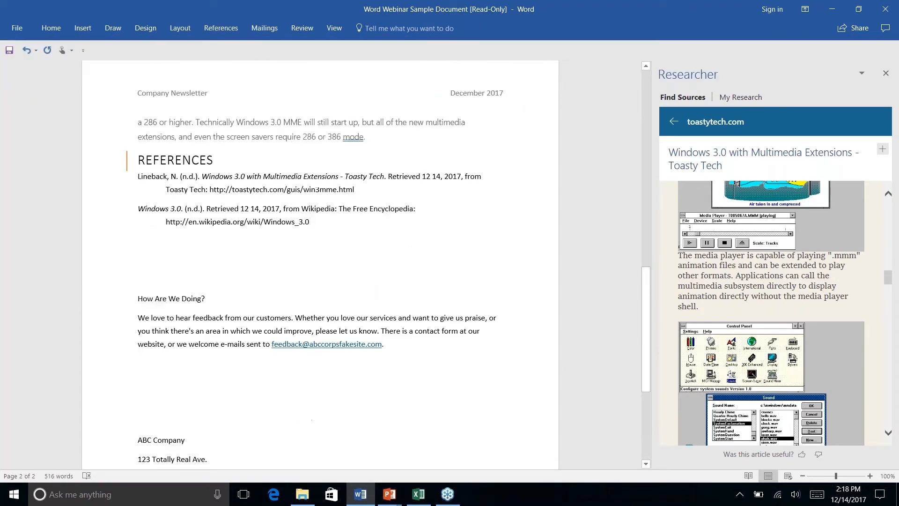
{"action": "scroll", "coordinate": [320, 262], "scroll_direction": "up", "scroll_amount": 3}
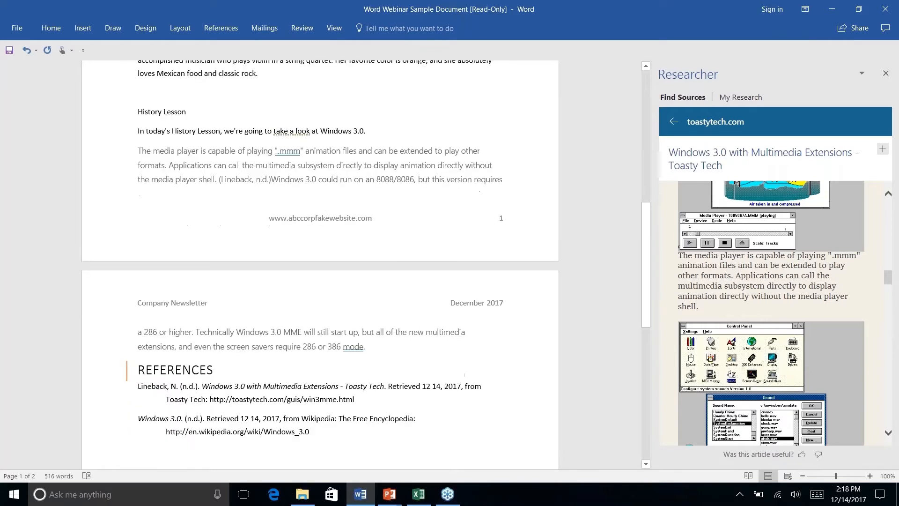
{"action": "left_click", "coordinate": [257, 177]}
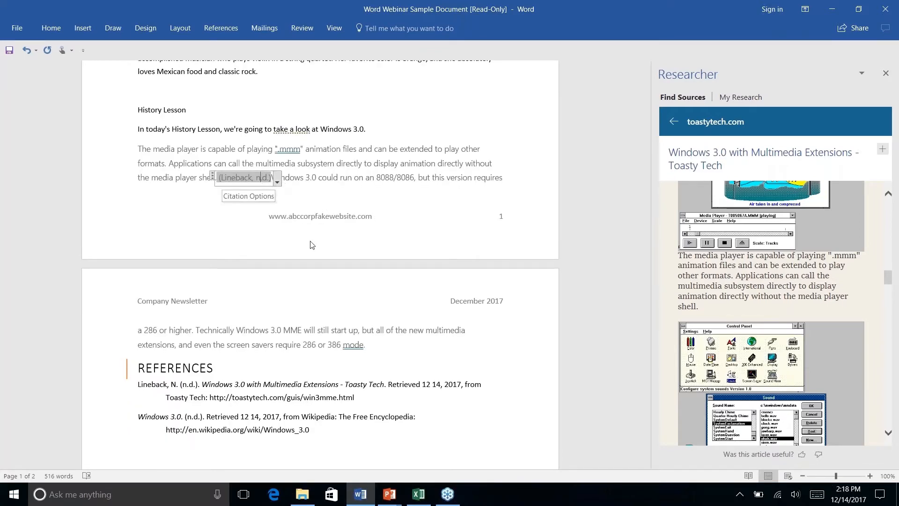
{"action": "right_click", "coordinate": [329, 325]}
{"action": "left_click", "coordinate": [329, 325]}
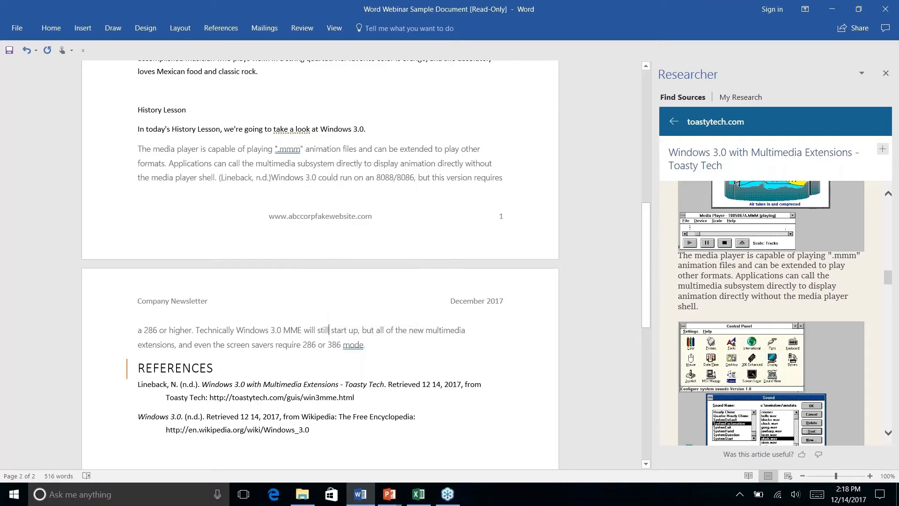
{"action": "scroll", "coordinate": [350, 309], "scroll_direction": "down", "scroll_amount": 5}
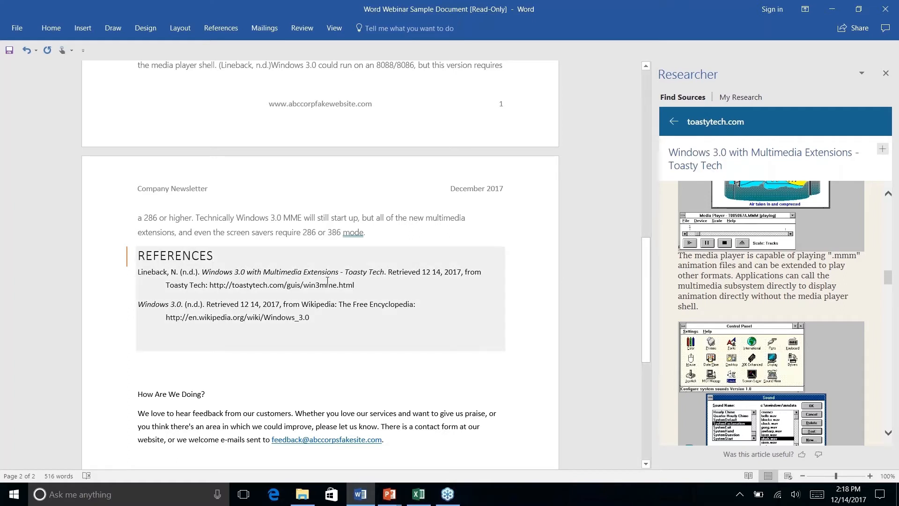
{"action": "scroll", "coordinate": [327, 280], "scroll_direction": "down", "scroll_amount": 4}
{"action": "scroll", "coordinate": [327, 281], "scroll_direction": "up", "scroll_amount": 6}
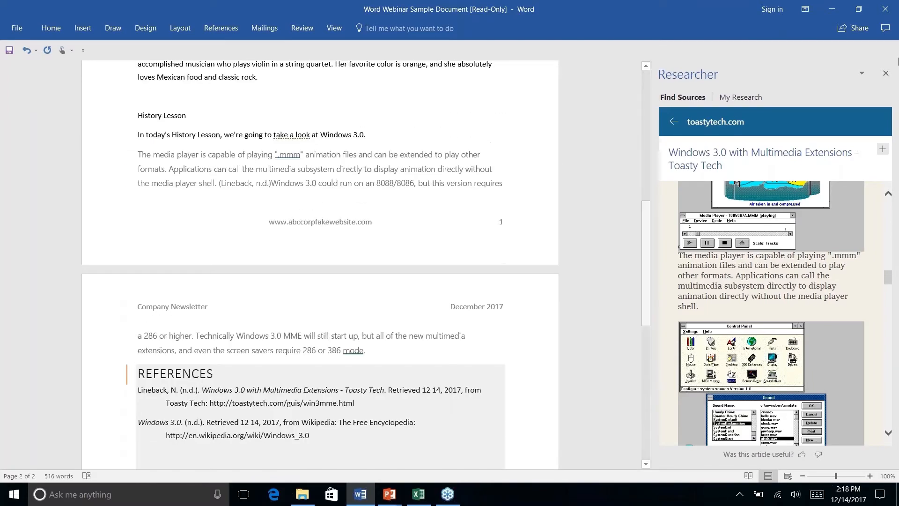
- Close and reopen Researcher, view the My Research page for saved research, and close Researcher again
{"action": "left_click", "coordinate": [885, 74]}
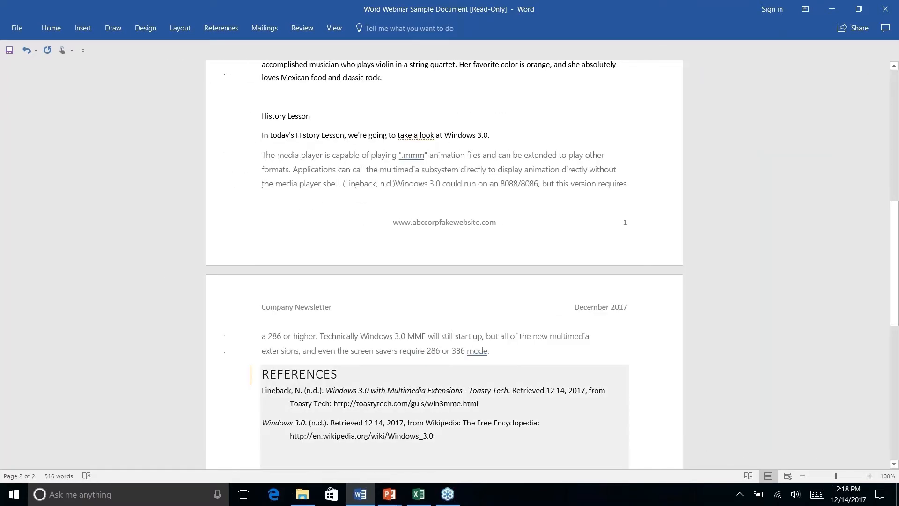
{"action": "left_click", "coordinate": [235, 20]}
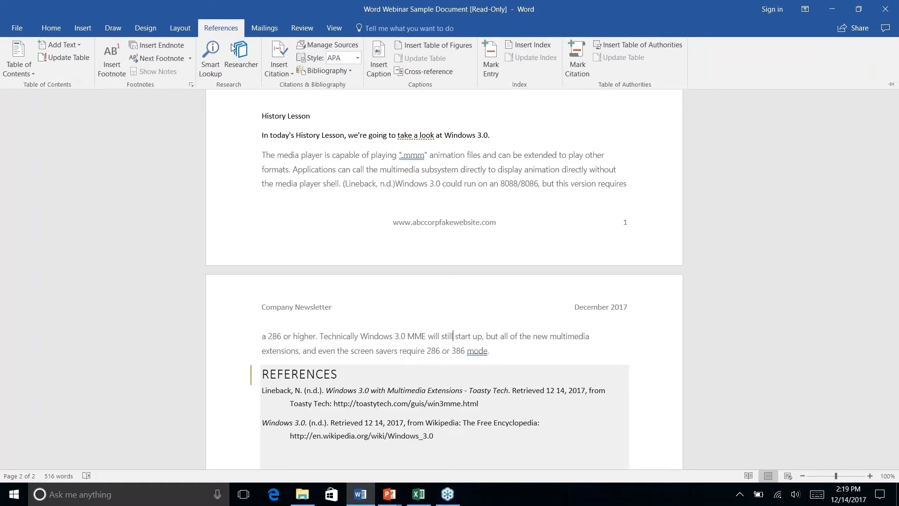
{"action": "left_click", "coordinate": [233, 48]}
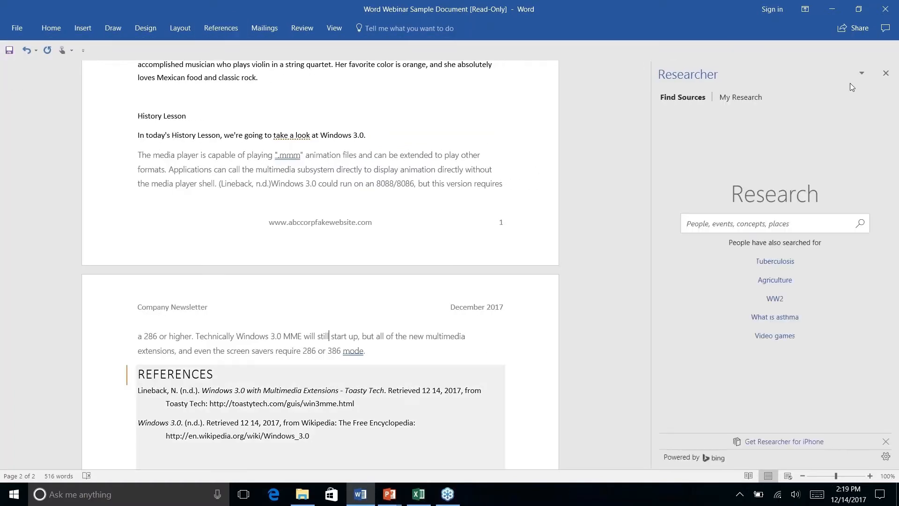
{"action": "left_click", "coordinate": [731, 97]}
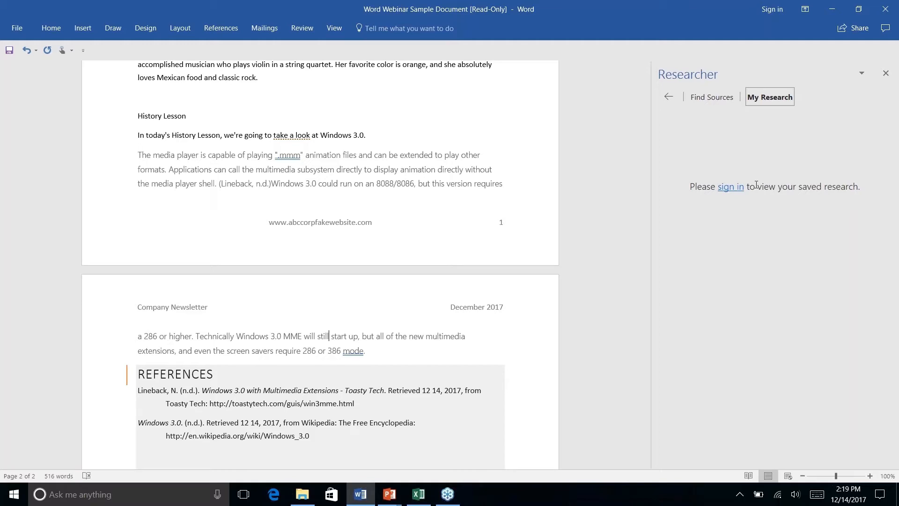
{"action": "left_click", "coordinate": [885, 75]}
{"action": "scroll", "coordinate": [444, 262], "scroll_direction": "down", "scroll_amount": 4}
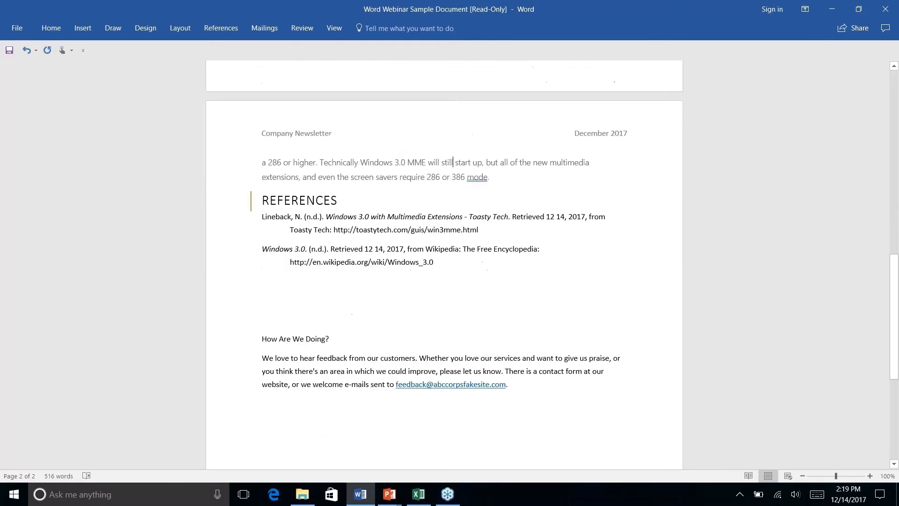
{"action": "scroll", "coordinate": [444, 262], "scroll_direction": "up", "scroll_amount": 15}
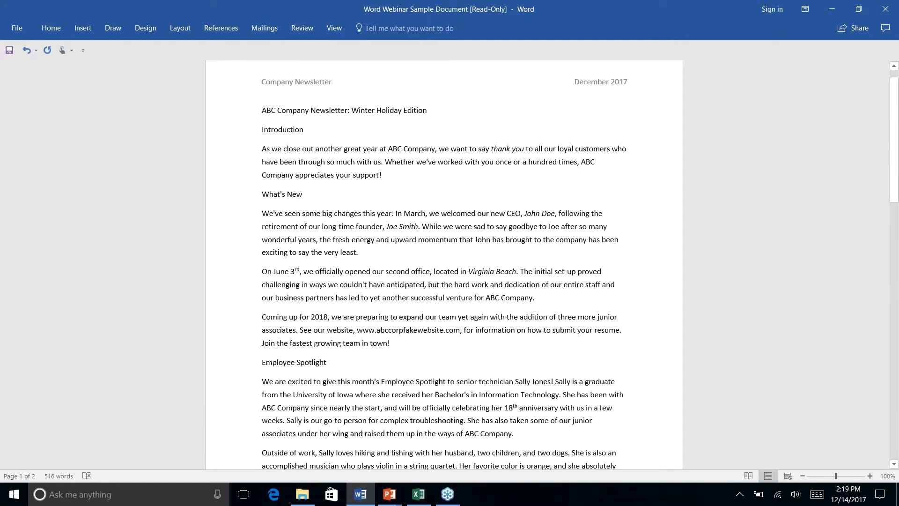
{"action": "scroll", "coordinate": [444, 262], "scroll_direction": "down", "scroll_amount": 6}
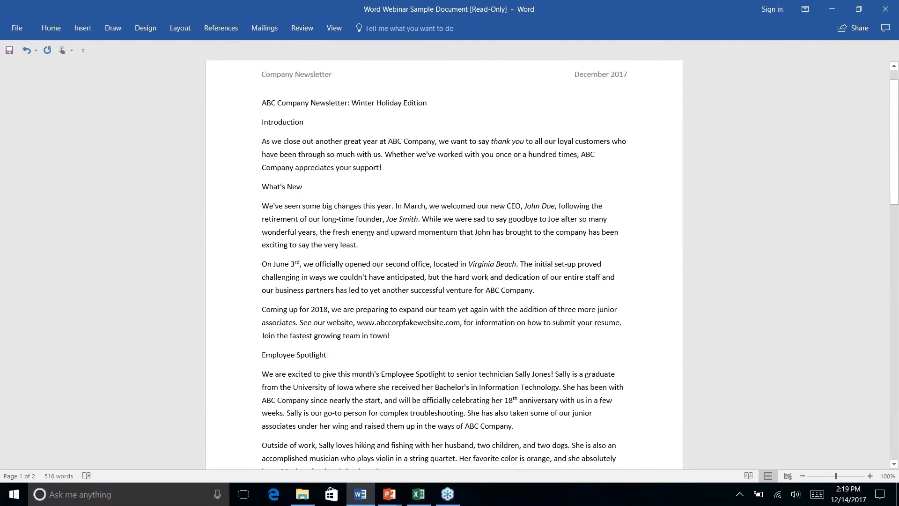
{"action": "scroll", "coordinate": [444, 262], "scroll_direction": "down", "scroll_amount": 7}
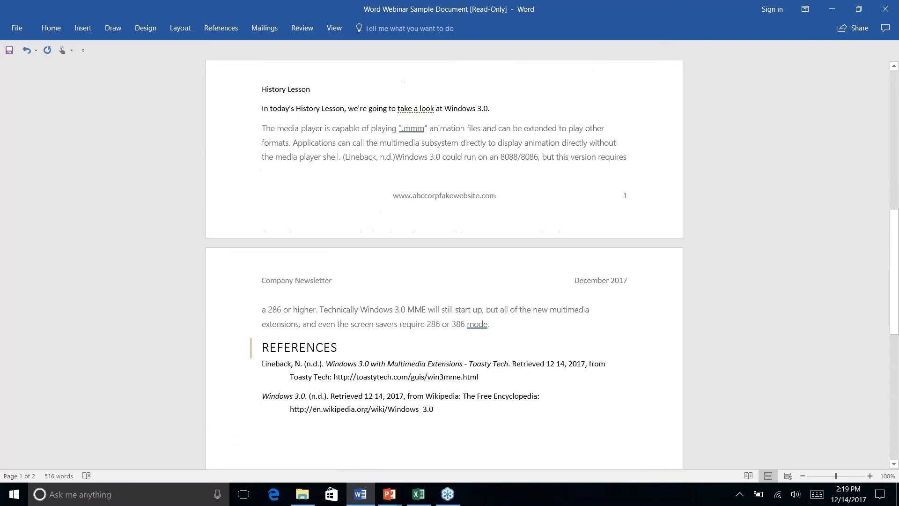
{"action": "scroll", "coordinate": [453, 210], "scroll_direction": "up", "scroll_amount": 4}
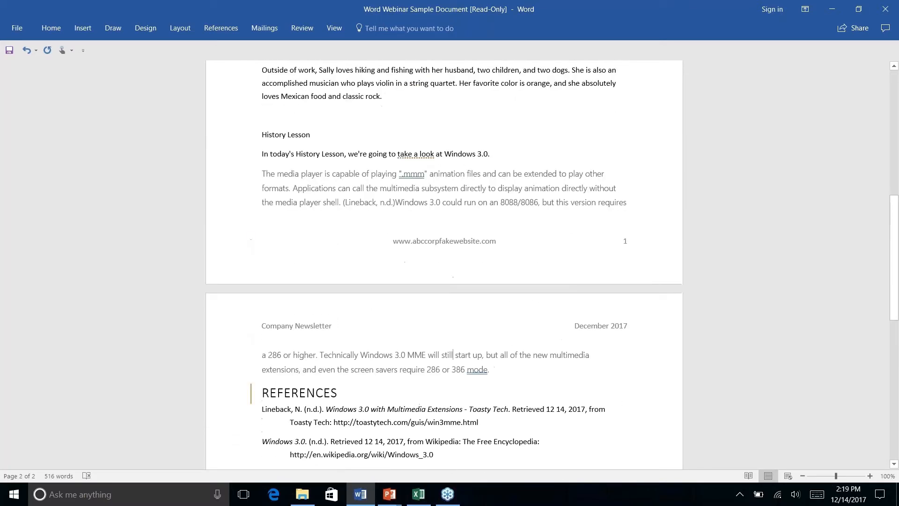
{"action": "scroll", "coordinate": [453, 210], "scroll_direction": "down", "scroll_amount": 1}
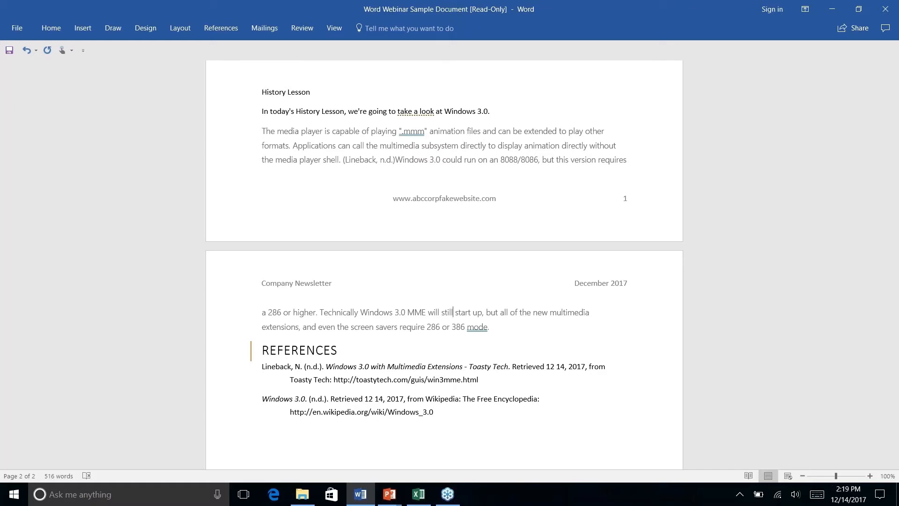
- Switch to the PowerPoint slide show, advance to the "Quick Parts" slide, and return to the Word newsletter
{"action": "key", "text": "alt+Tab"}
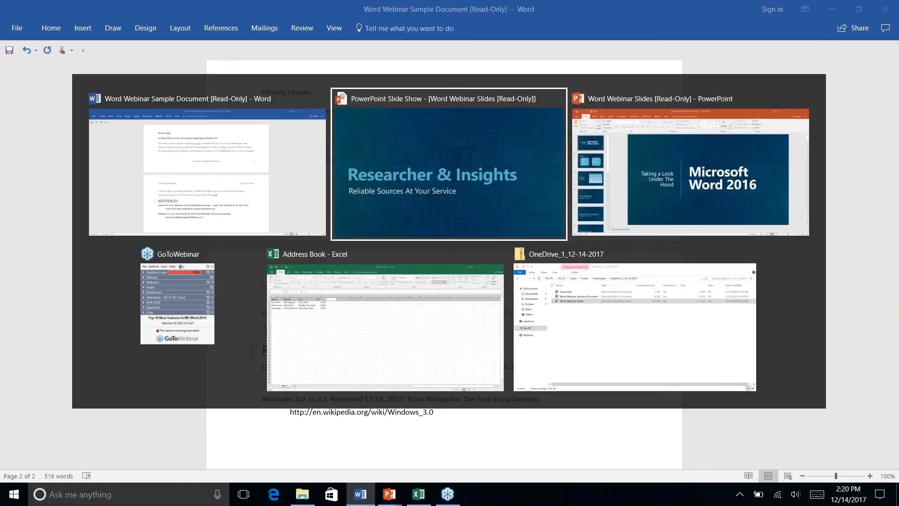
{"action": "key", "text": "Right"}
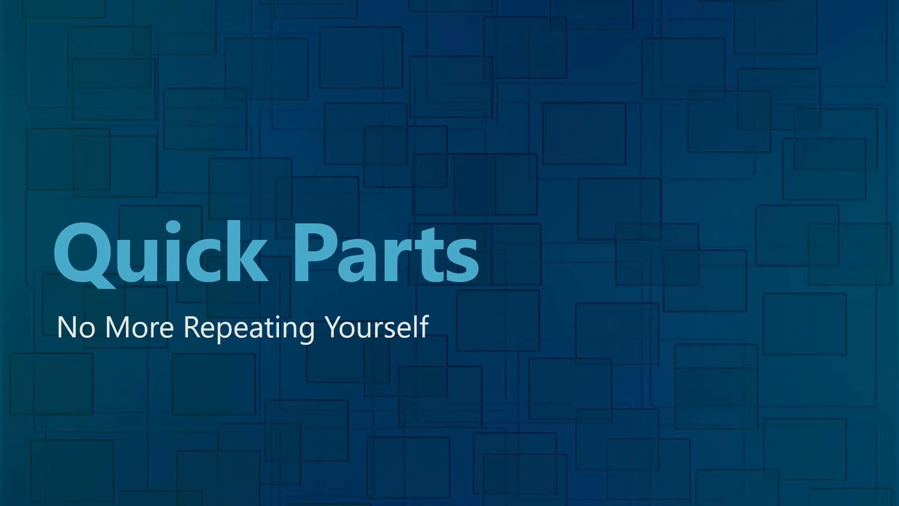
{"action": "key", "text": "alt+Tab"}
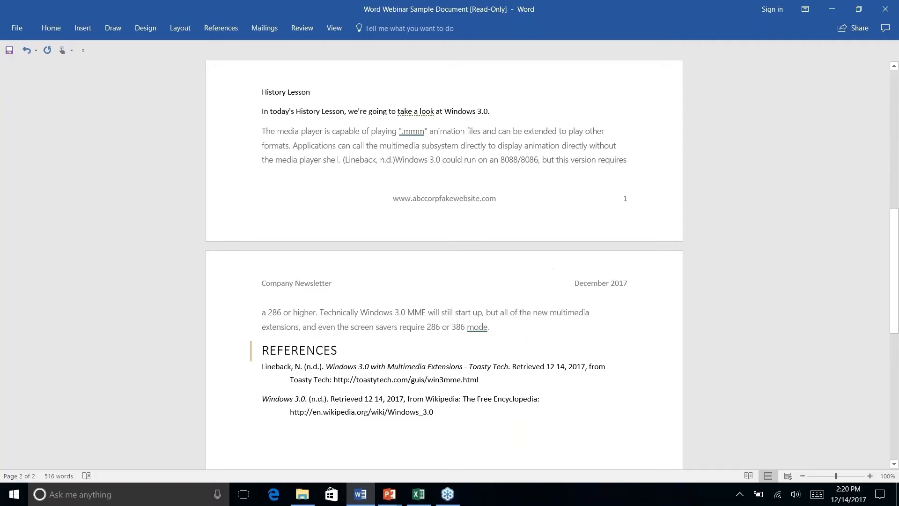
- Center the three-line company address block at the end of the newsletter's second page
{"action": "scroll", "coordinate": [463, 229], "scroll_direction": "down", "scroll_amount": 2}
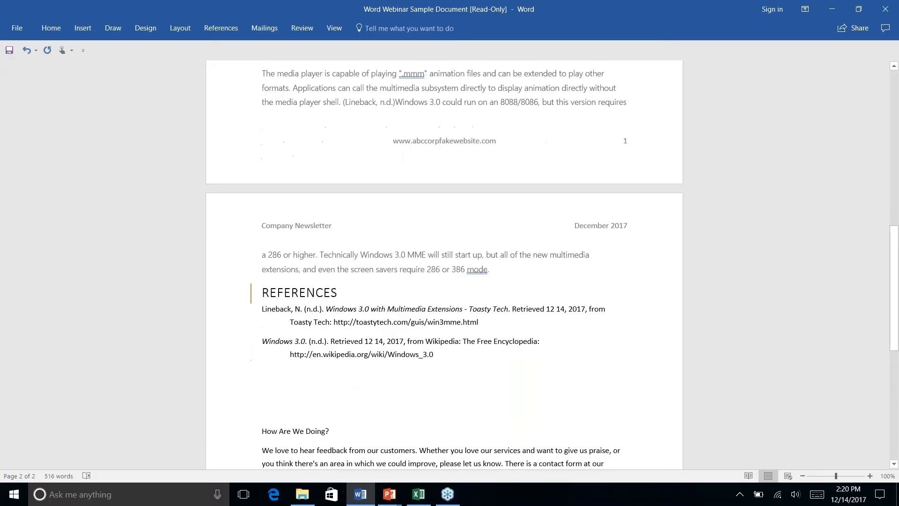
{"action": "scroll", "coordinate": [463, 229], "scroll_direction": "up", "scroll_amount": 5}
{"action": "scroll", "coordinate": [445, 264], "scroll_direction": "down", "scroll_amount": 10}
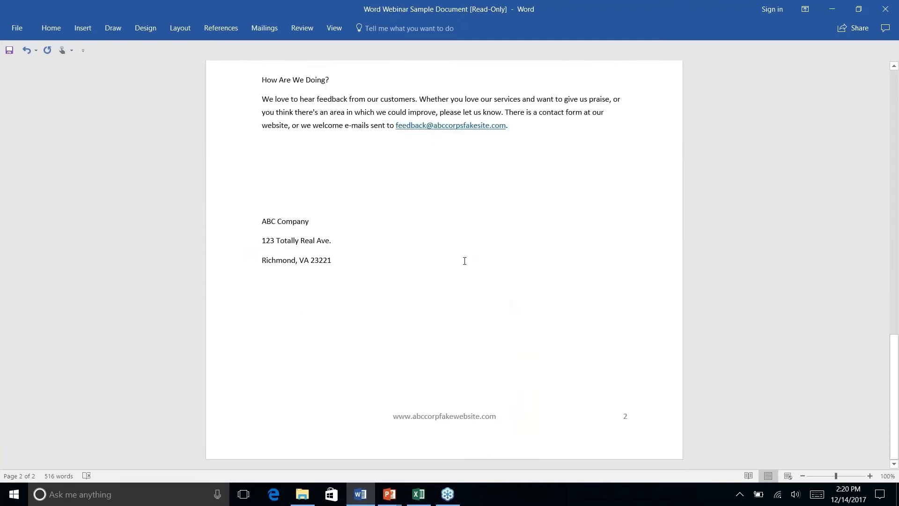
{"action": "left_click_drag", "start_coordinate": [332, 259], "coordinate": [229, 222]}
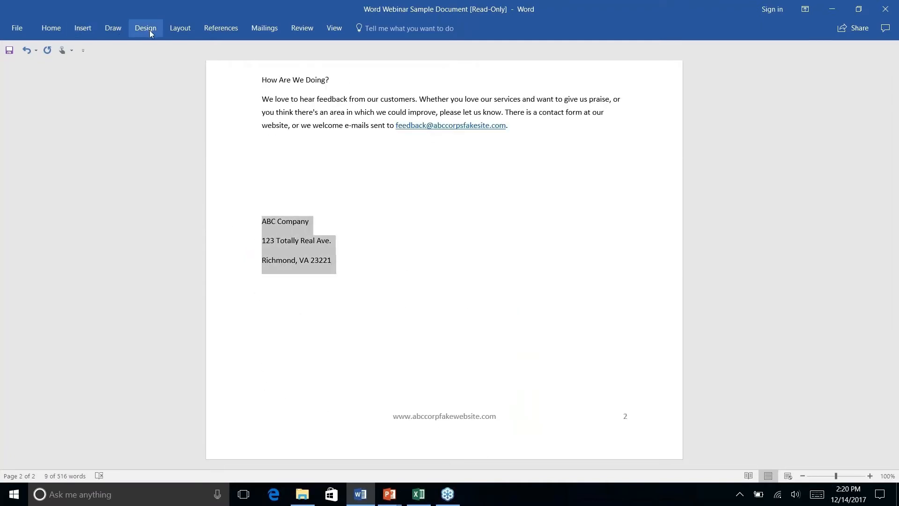
{"action": "left_click", "coordinate": [51, 28]}
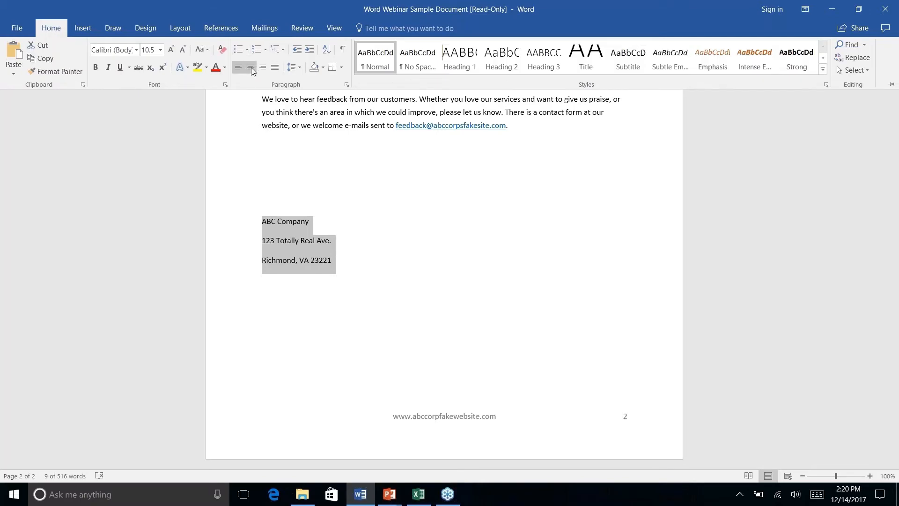
{"action": "left_click", "coordinate": [251, 68]}
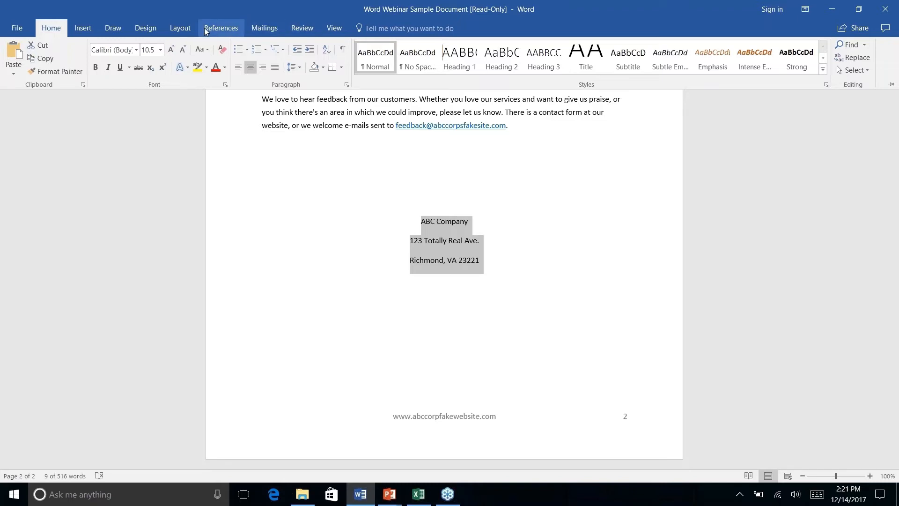
- Save the selected company address block to the AutoText gallery as a building block named "Company Address"
{"action": "left_click", "coordinate": [178, 29]}
{"action": "left_click", "coordinate": [150, 29]}
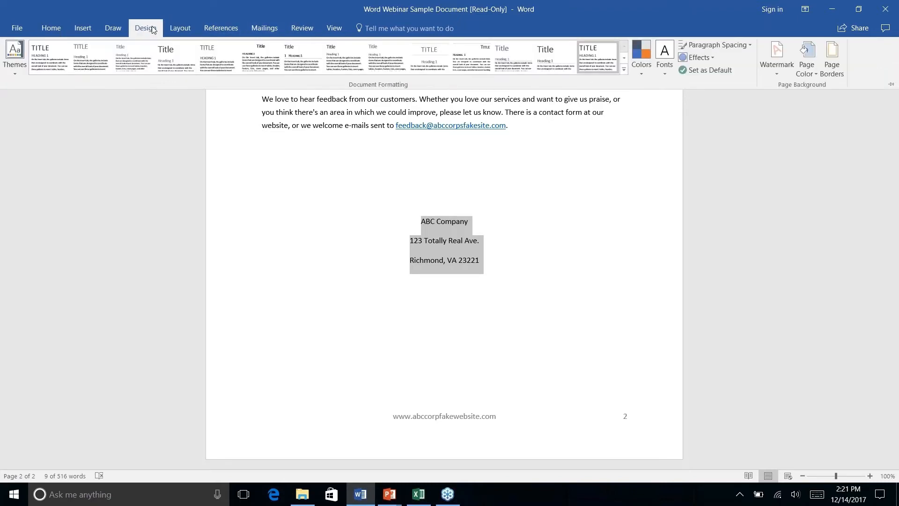
{"action": "left_click", "coordinate": [79, 30]}
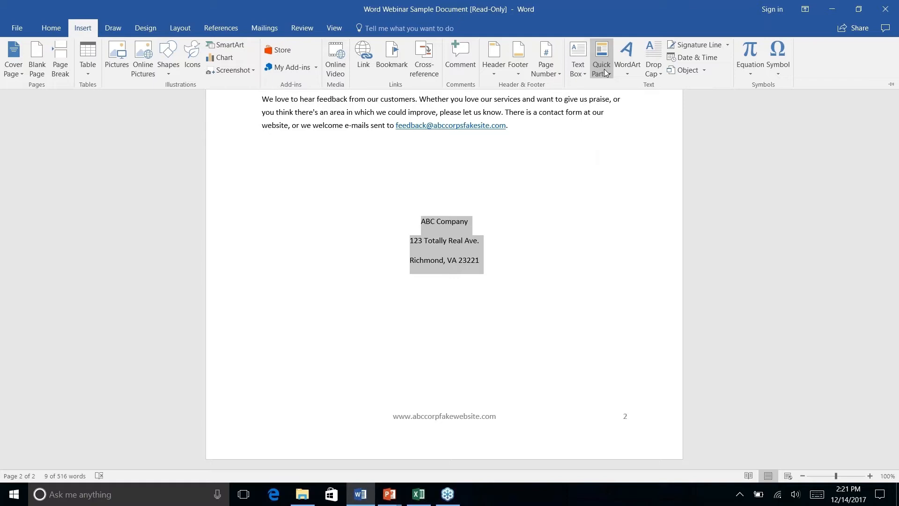
{"action": "double_click", "coordinate": [83, 20]}
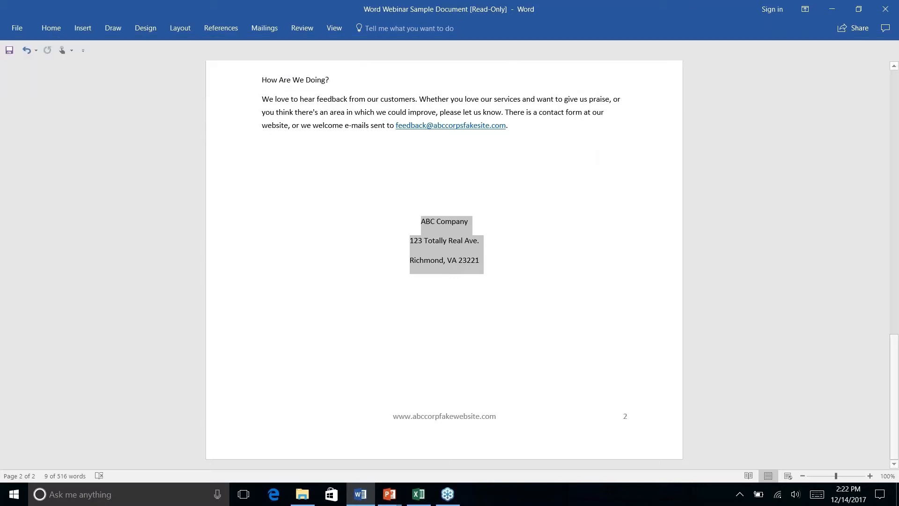
{"action": "left_click", "coordinate": [84, 29]}
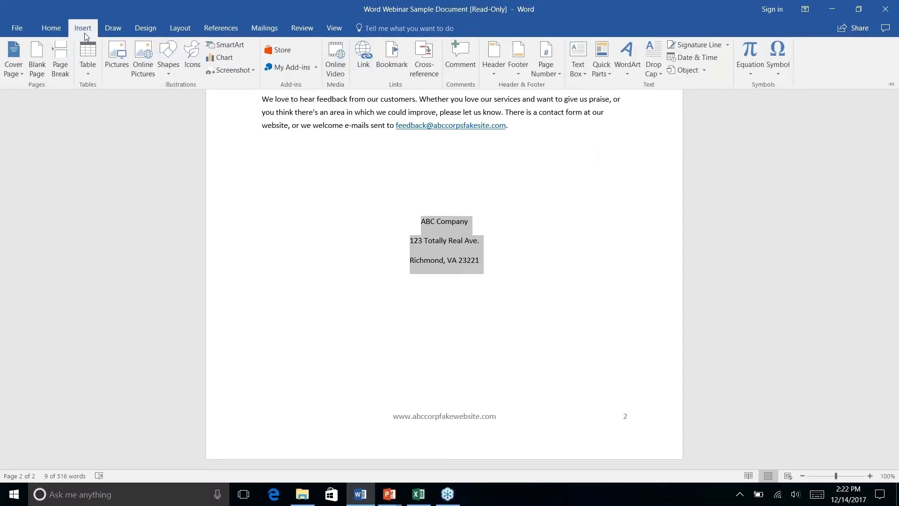
{"action": "left_click", "coordinate": [607, 73]}
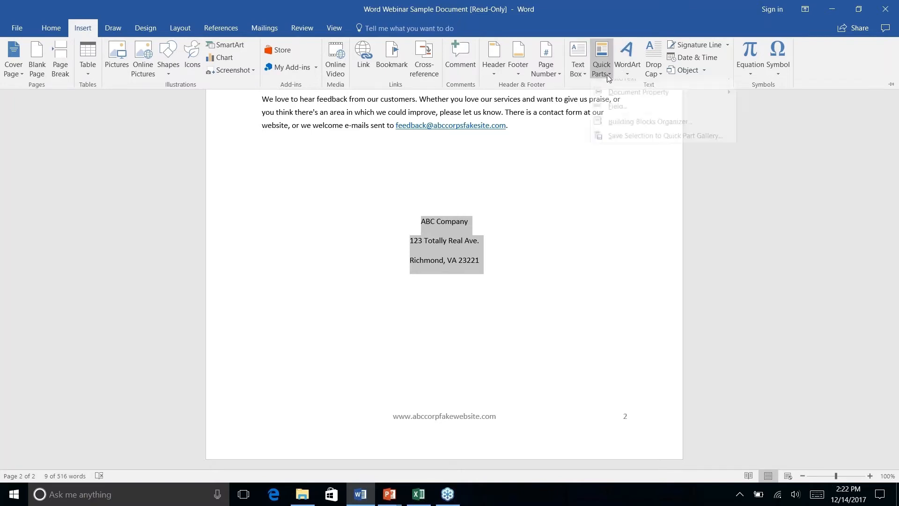
{"action": "mouse_move", "coordinate": [621, 88]}
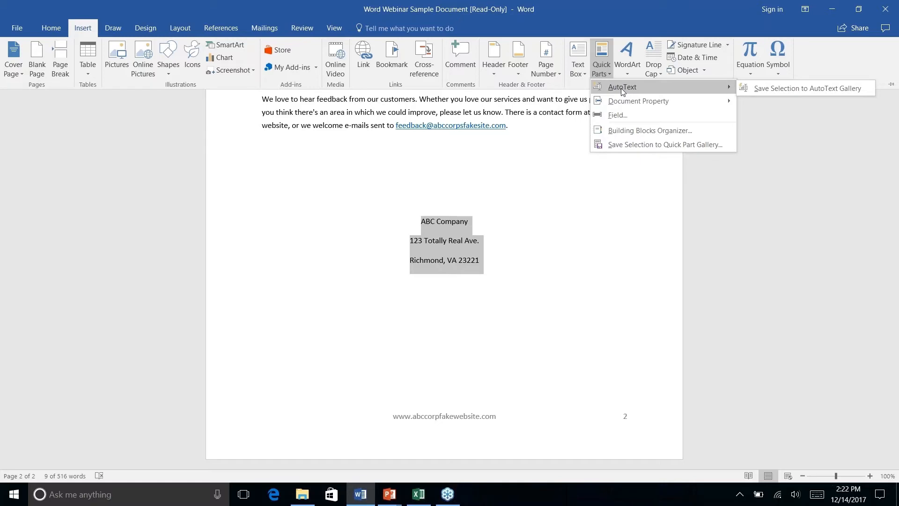
{"action": "right_click", "coordinate": [791, 90]}
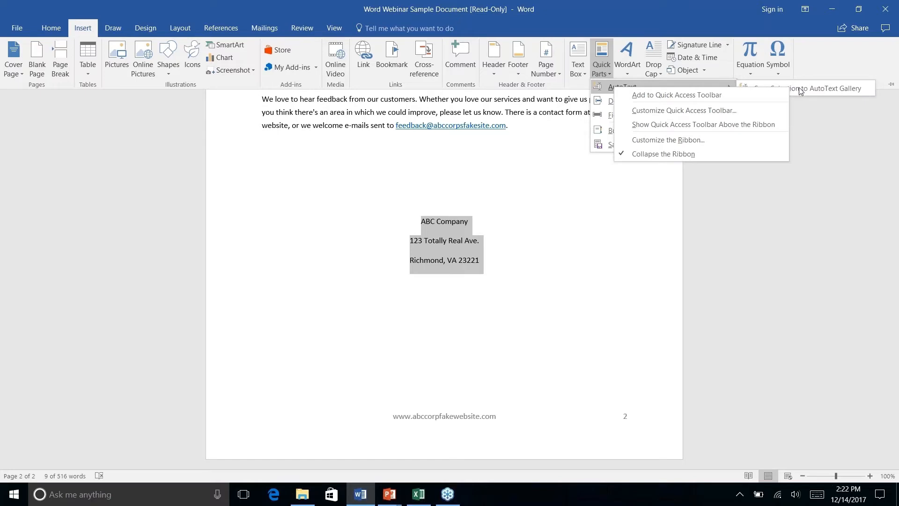
{"action": "key", "text": "n"}
{"action": "key", "text": "alt+F3"}
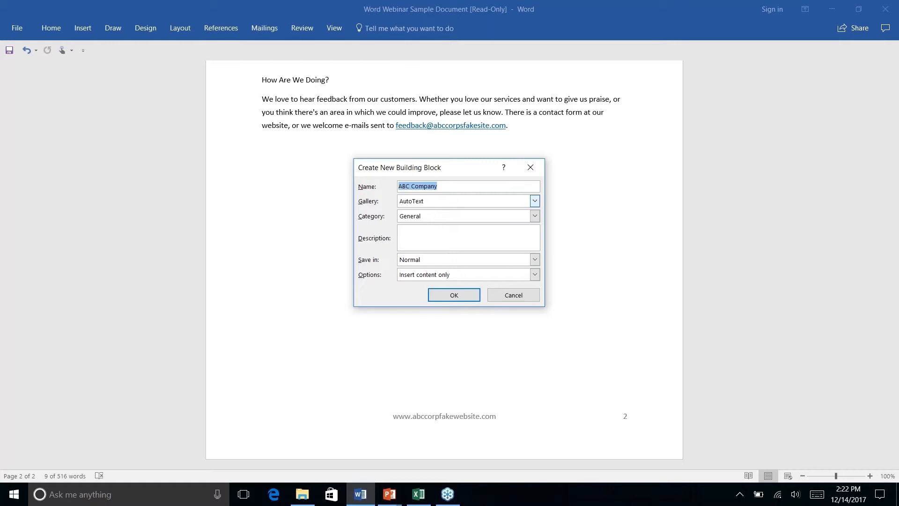
{"action": "type", "text": "Company Address"}
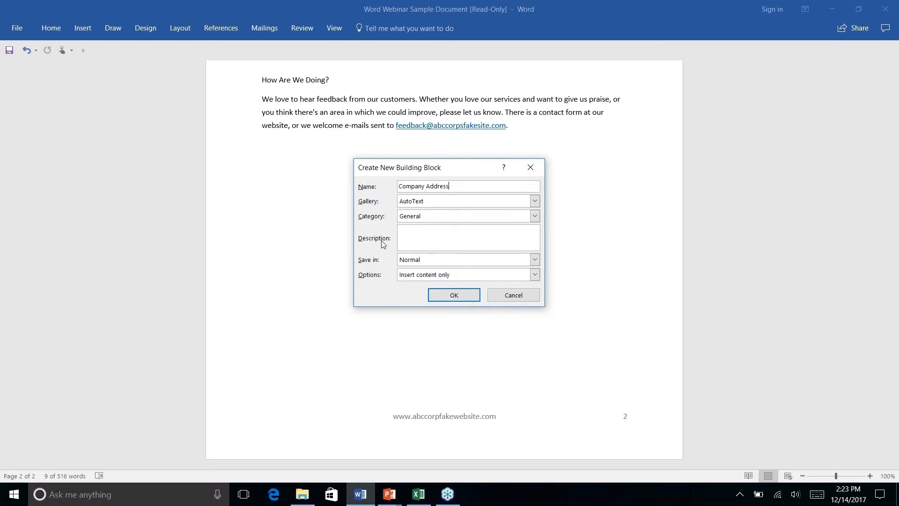
{"action": "left_click", "coordinate": [452, 299]}
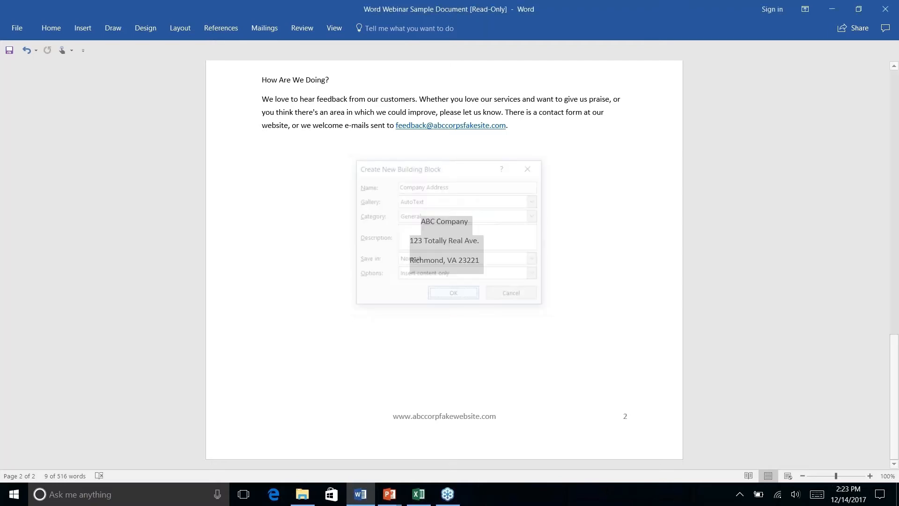
- Delete the three-line company address block below the "How Are We Doing?" section
{"action": "left_click", "coordinate": [448, 241]}
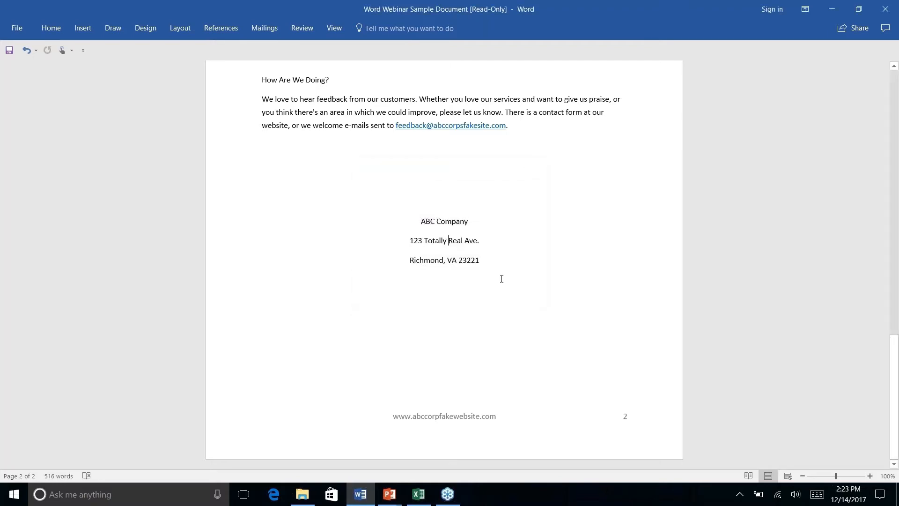
{"action": "left_click_drag", "start_coordinate": [486, 269], "coordinate": [411, 220]}
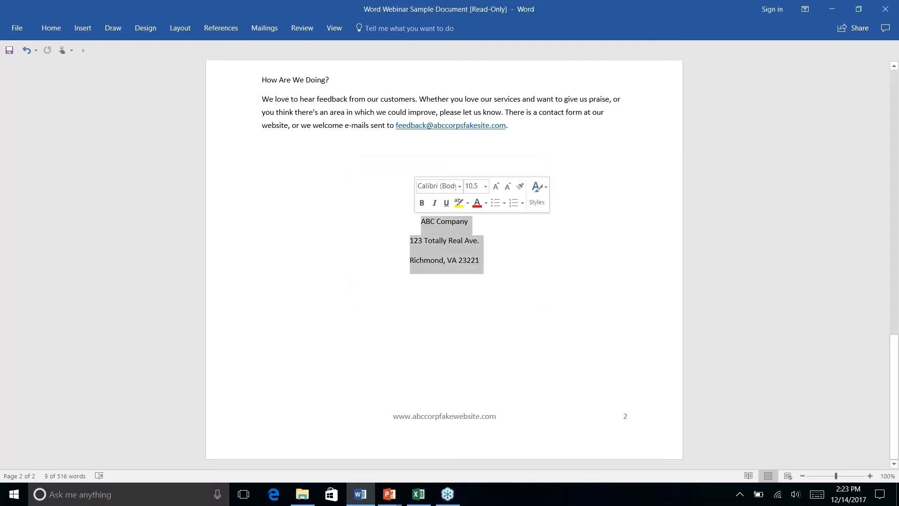
{"action": "key", "text": "Delete"}
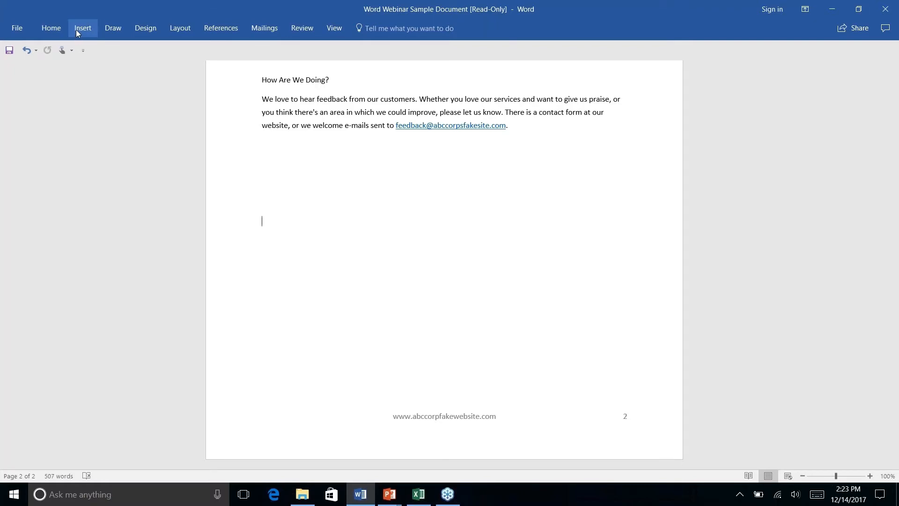
- Insert the Company Address AutoText entry at the emptied spot below the "How Are We Doing?" section
{"action": "left_click", "coordinate": [77, 30]}
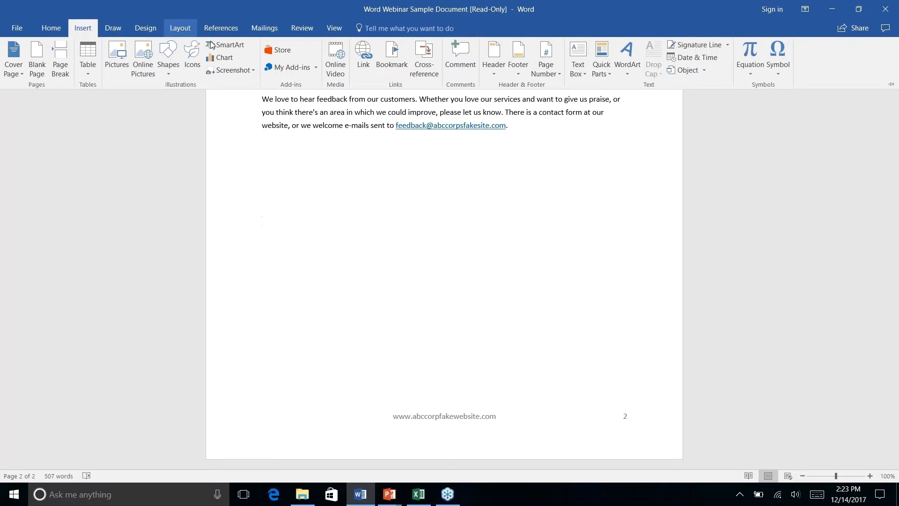
{"action": "right_click", "coordinate": [608, 75]}
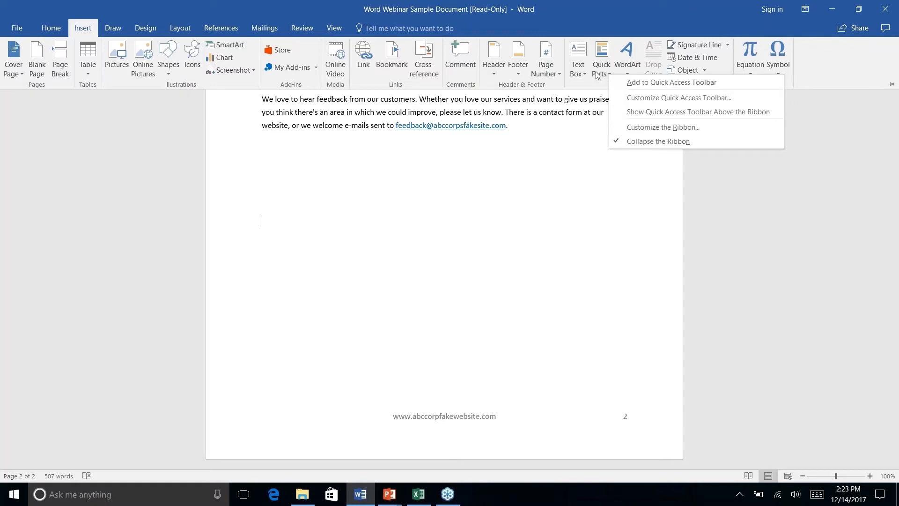
{"action": "left_click", "coordinate": [605, 71]}
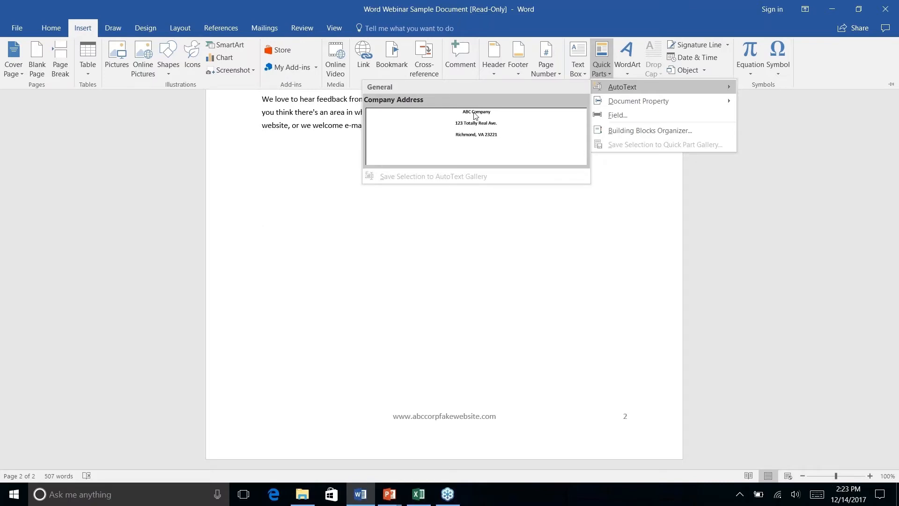
{"action": "left_click", "coordinate": [478, 133]}
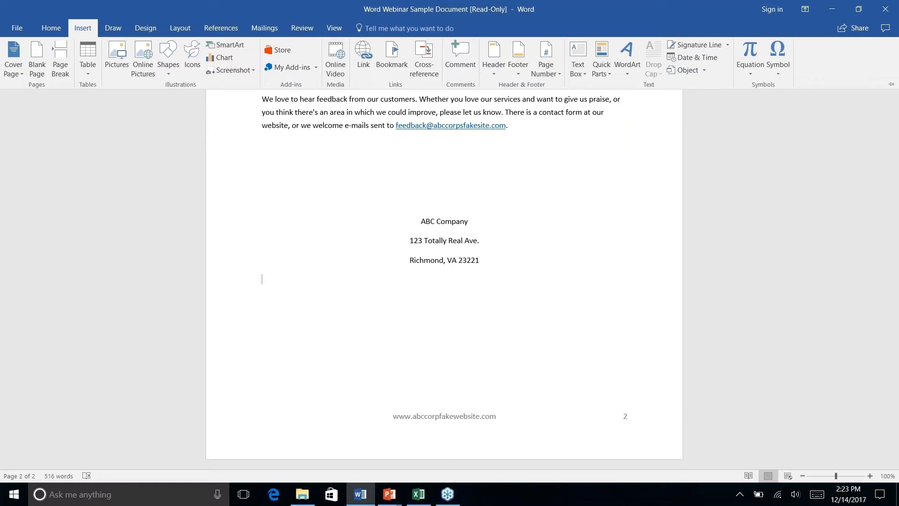
- Sort the Building Blocks Organizer list by name and by gallery, and view the properties of the Company Address entry
{"action": "left_click", "coordinate": [608, 75]}
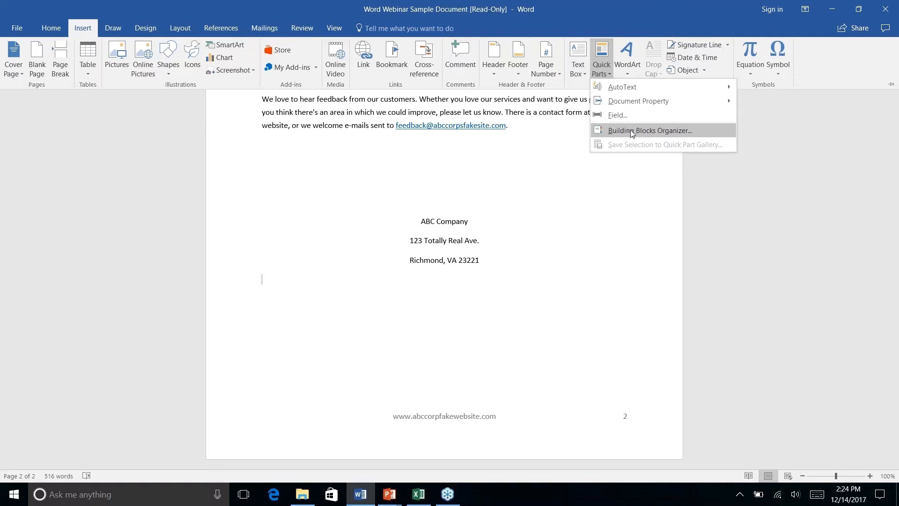
{"action": "left_click", "coordinate": [630, 130]}
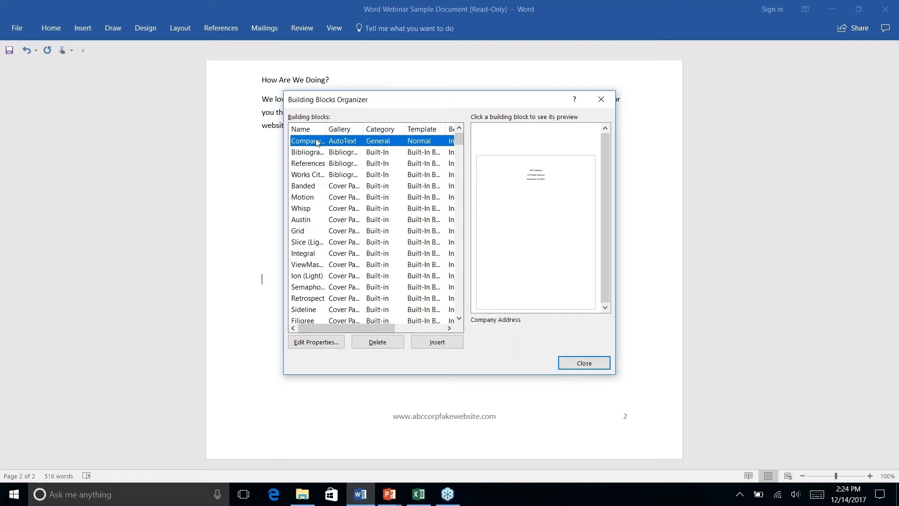
{"action": "left_click", "coordinate": [301, 130]}
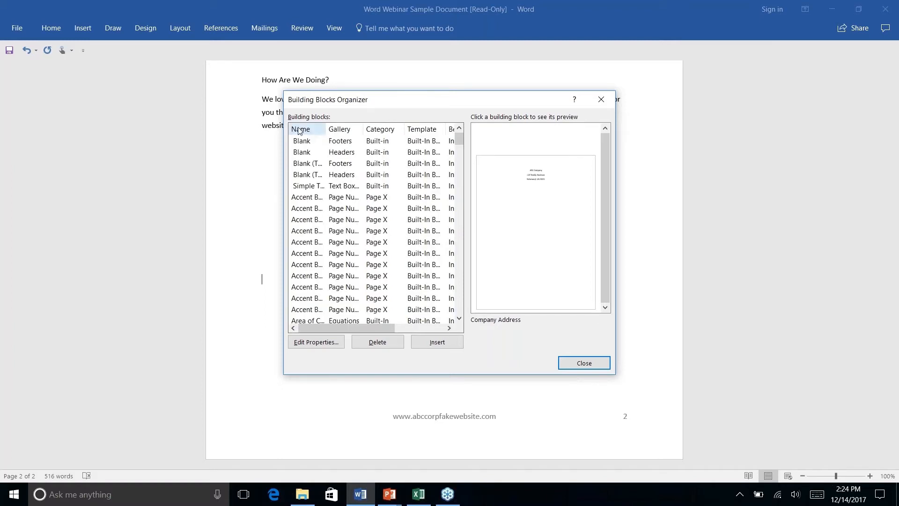
{"action": "left_click", "coordinate": [349, 131]}
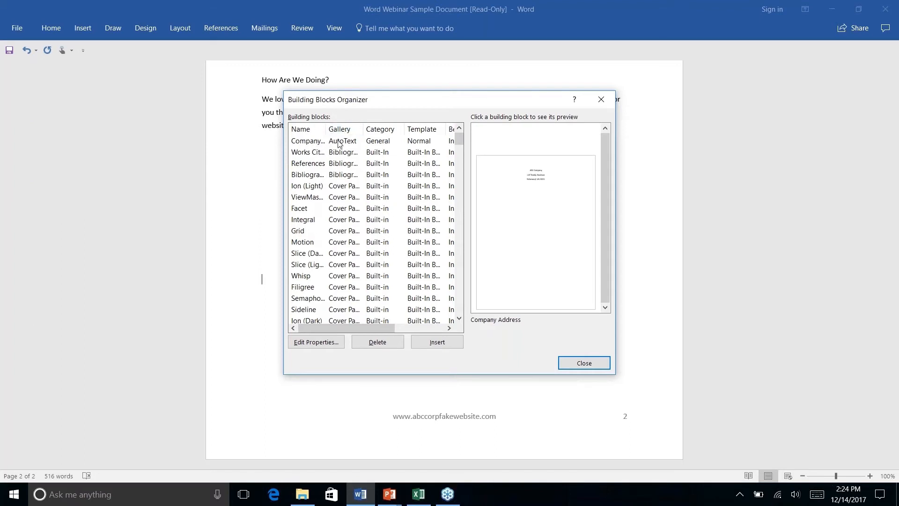
{"action": "left_click", "coordinate": [306, 142]}
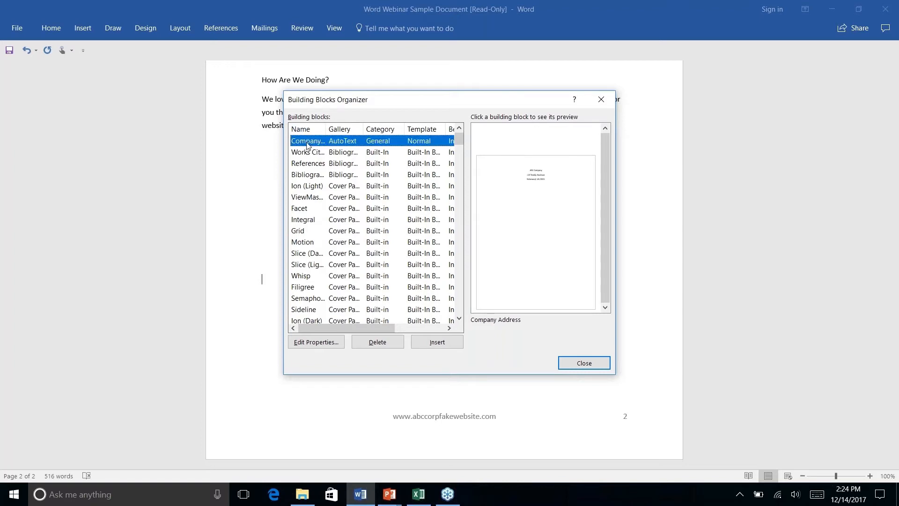
{"action": "left_click", "coordinate": [317, 342]}
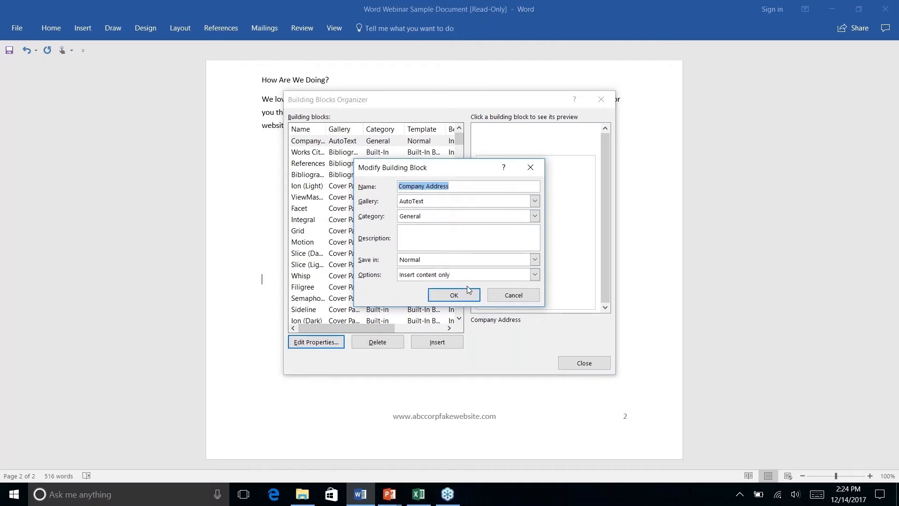
{"action": "left_click", "coordinate": [513, 295]}
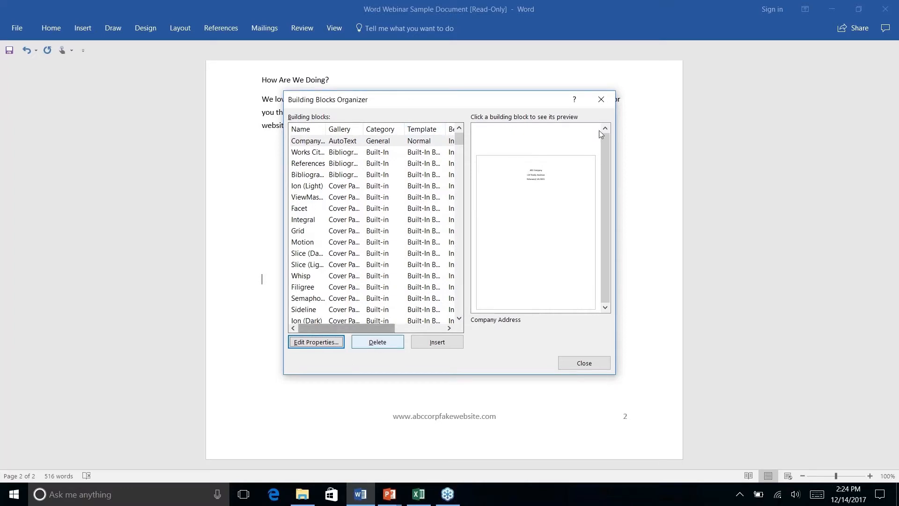
- Delete the Company Address AutoText entry from the building blocks and confirm the deletion
{"action": "left_click", "coordinate": [346, 144]}
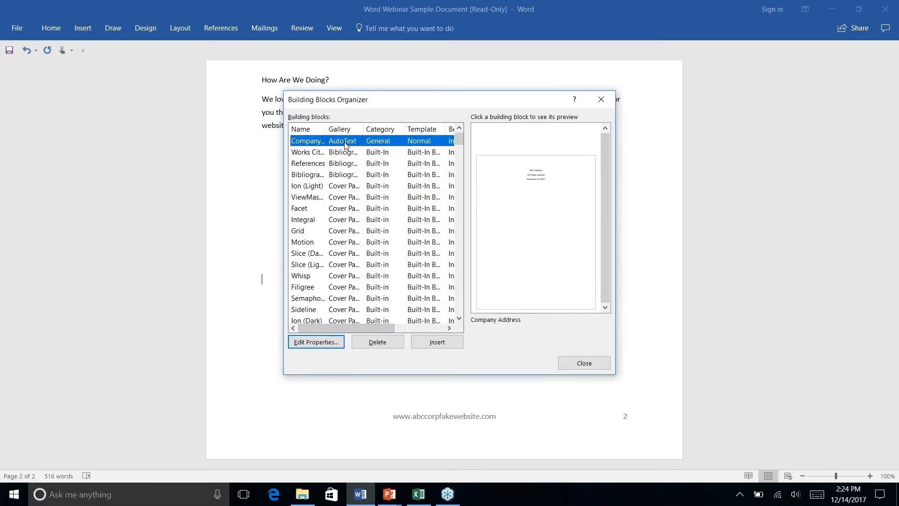
{"action": "left_click", "coordinate": [378, 343]}
{"action": "left_click", "coordinate": [427, 277]}
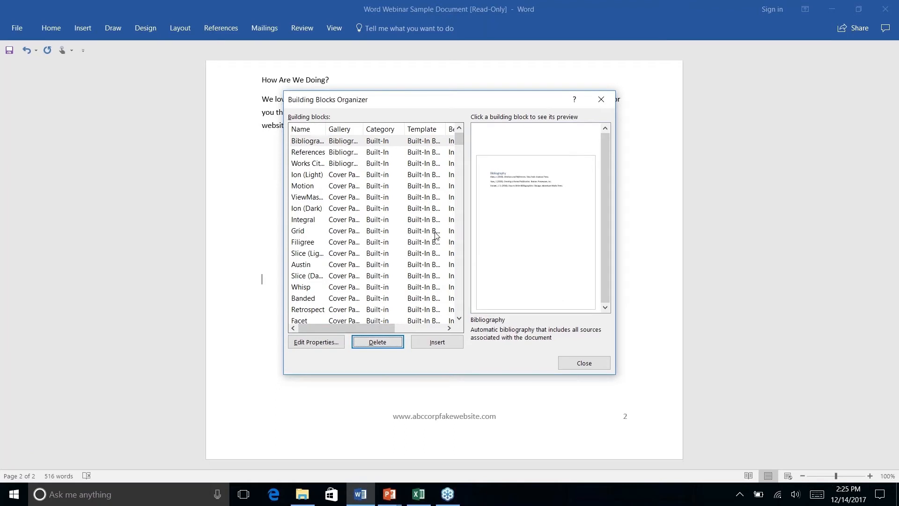
- Look through the columns and the header, footer and page number entries in the Building Blocks Organizer, and close it
{"action": "scroll", "coordinate": [327, 196], "scroll_direction": "right", "scroll_amount": 3}
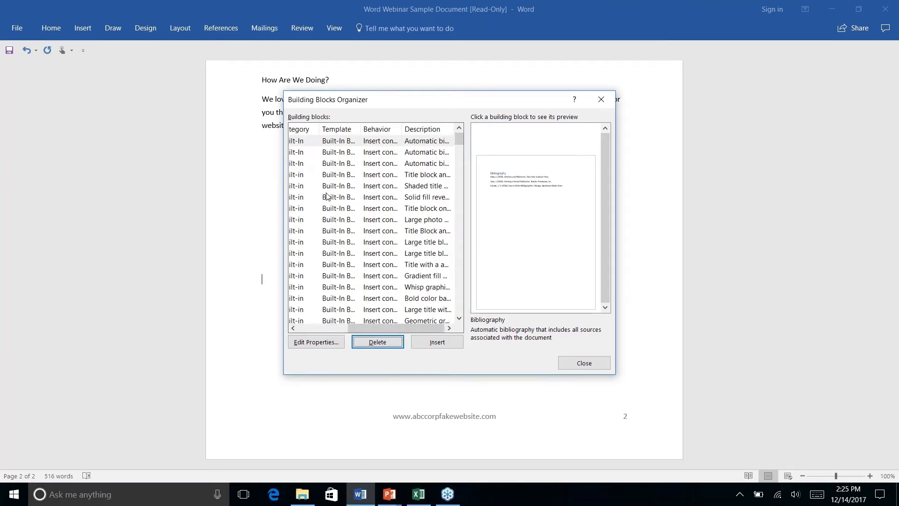
{"action": "scroll", "coordinate": [327, 196], "scroll_direction": "left", "scroll_amount": 4}
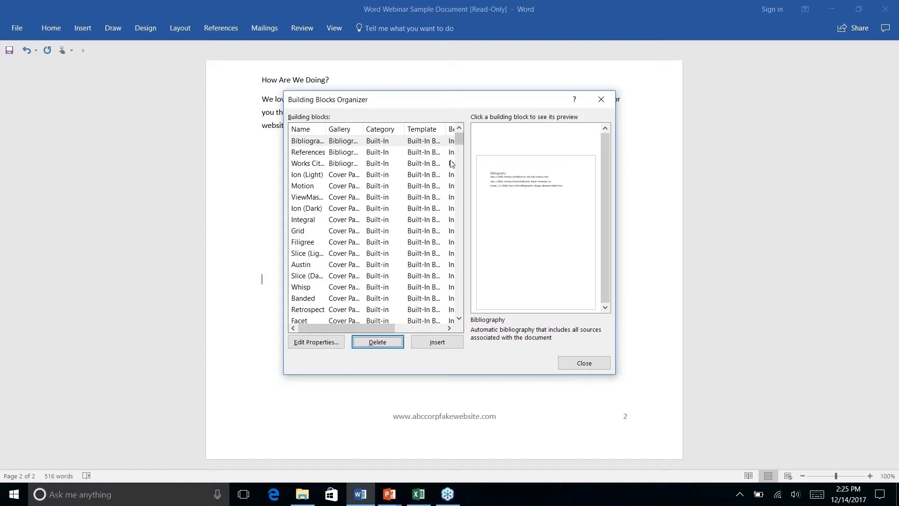
{"action": "scroll", "coordinate": [426, 213], "scroll_direction": "down", "scroll_amount": 12}
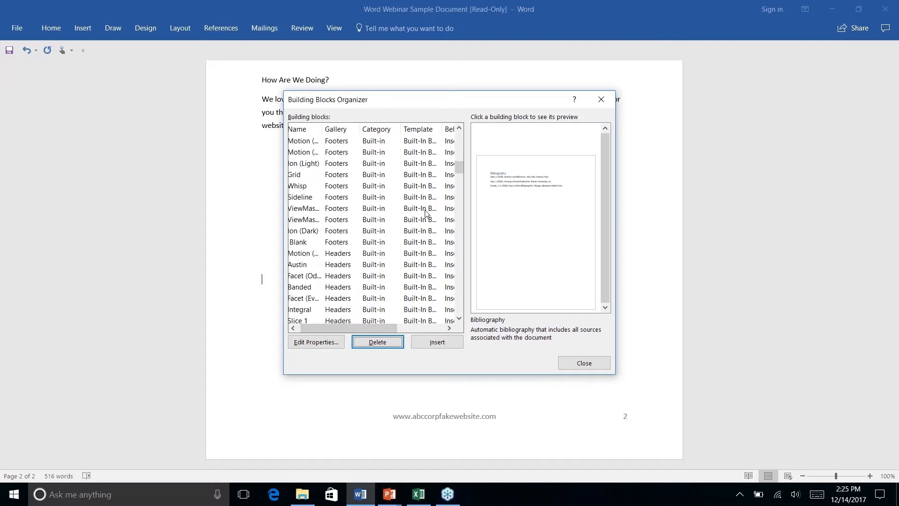
{"action": "scroll", "coordinate": [426, 213], "scroll_direction": "down", "scroll_amount": 9}
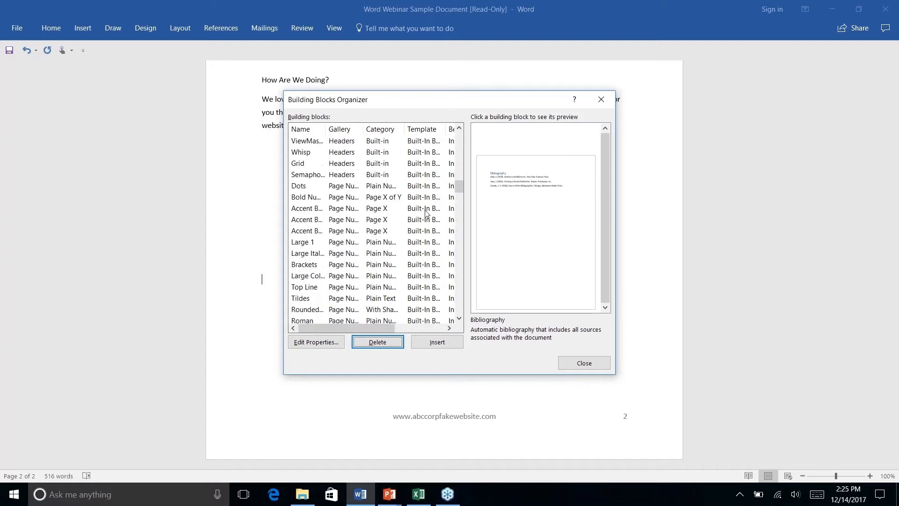
{"action": "scroll", "coordinate": [426, 213], "scroll_direction": "down", "scroll_amount": 1}
{"action": "scroll", "coordinate": [426, 213], "scroll_direction": "down", "scroll_amount": 2}
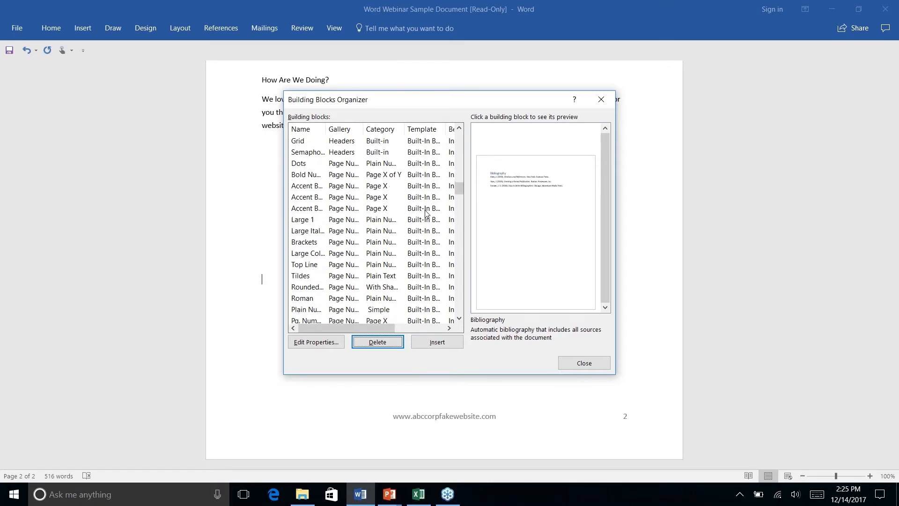
{"action": "scroll", "coordinate": [426, 213], "scroll_direction": "down", "scroll_amount": 8}
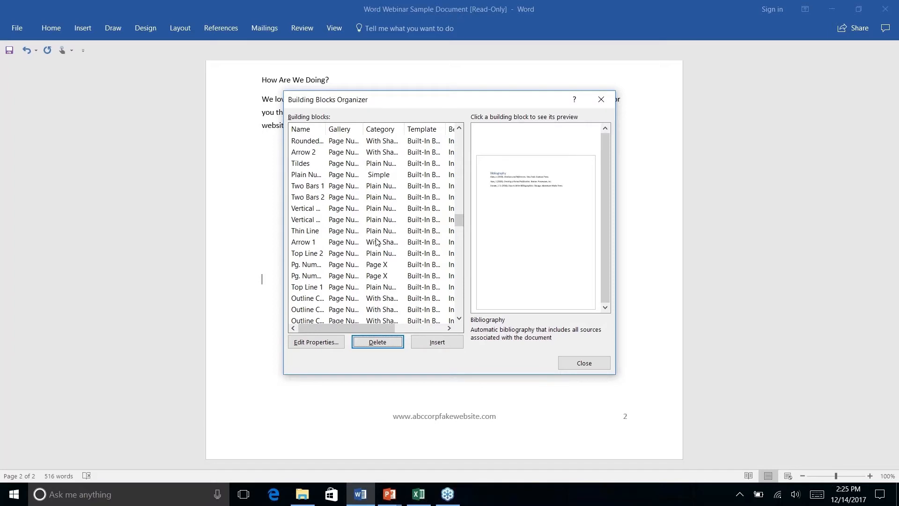
{"action": "left_click", "coordinate": [601, 101]}
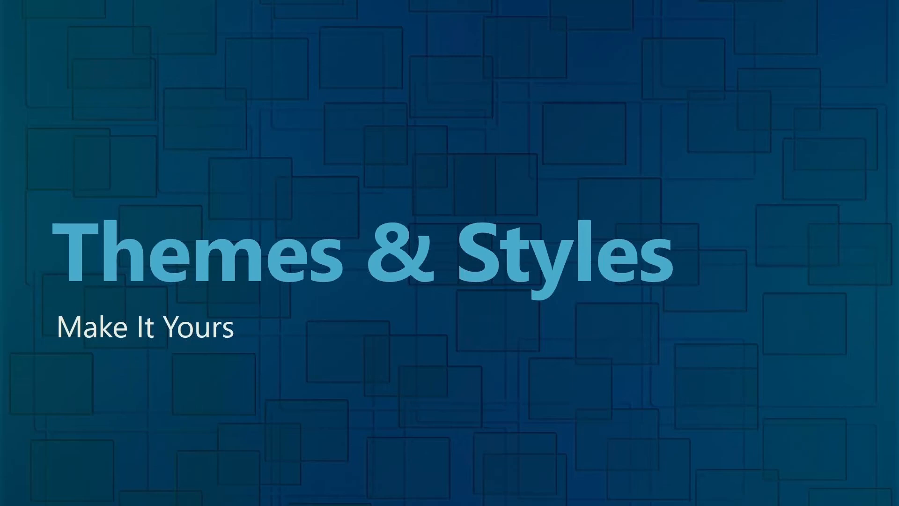
- Switch from the slides back to the newsletter in Word and apply the Wisp theme
{"action": "key", "text": "alt+Tab"}
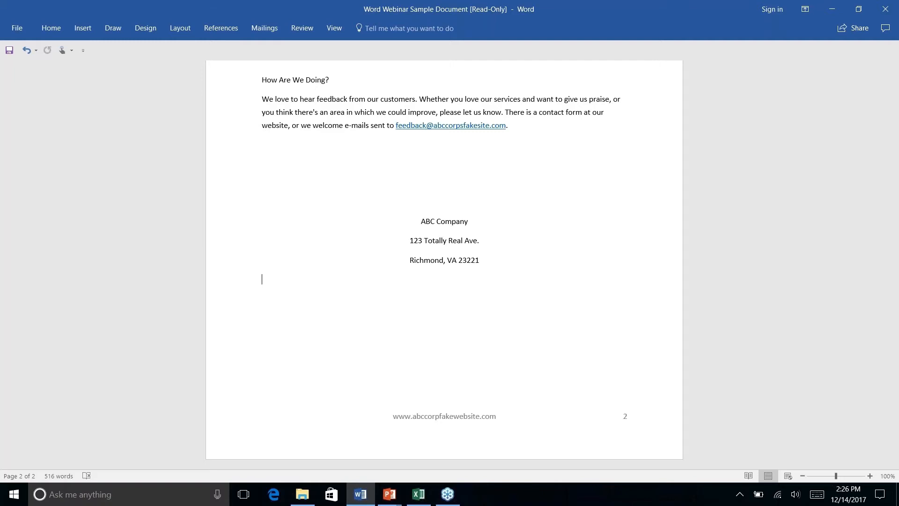
{"action": "scroll", "coordinate": [260, 281], "scroll_direction": "up", "scroll_amount": 15}
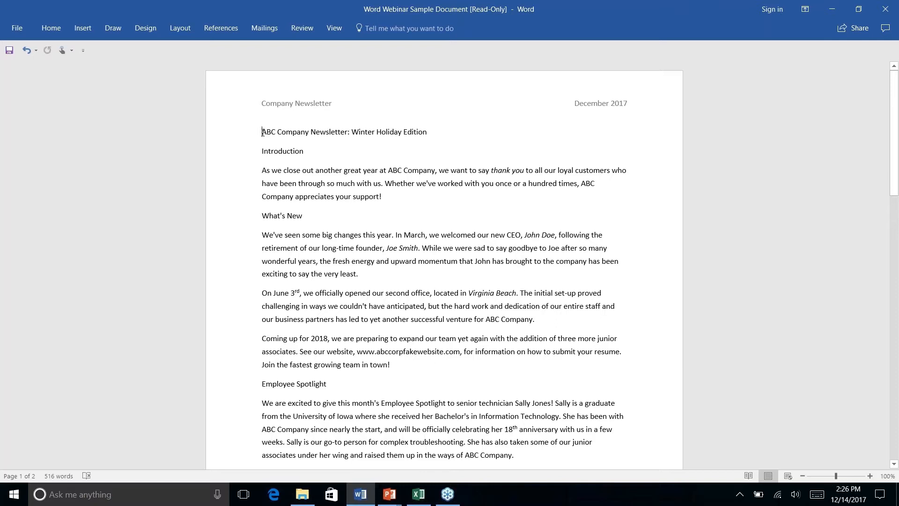
{"action": "left_click", "coordinate": [170, 29]}
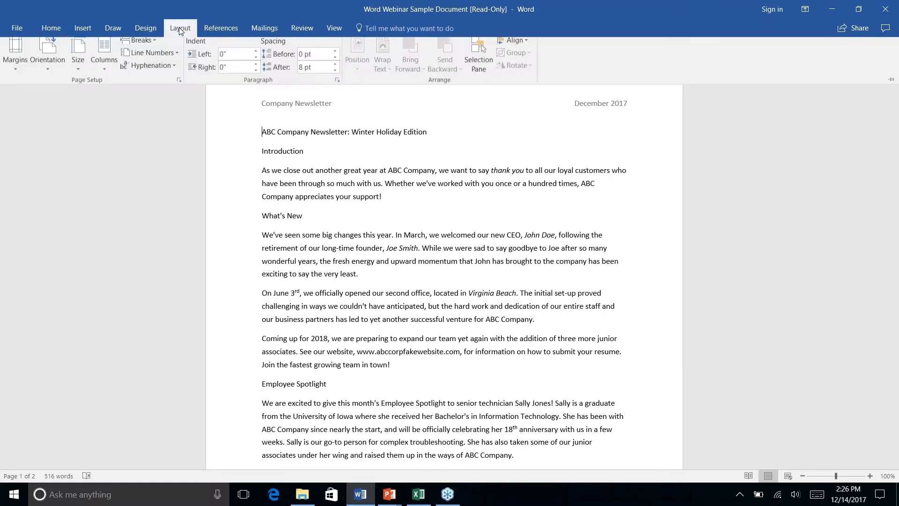
{"action": "left_click", "coordinate": [147, 27]}
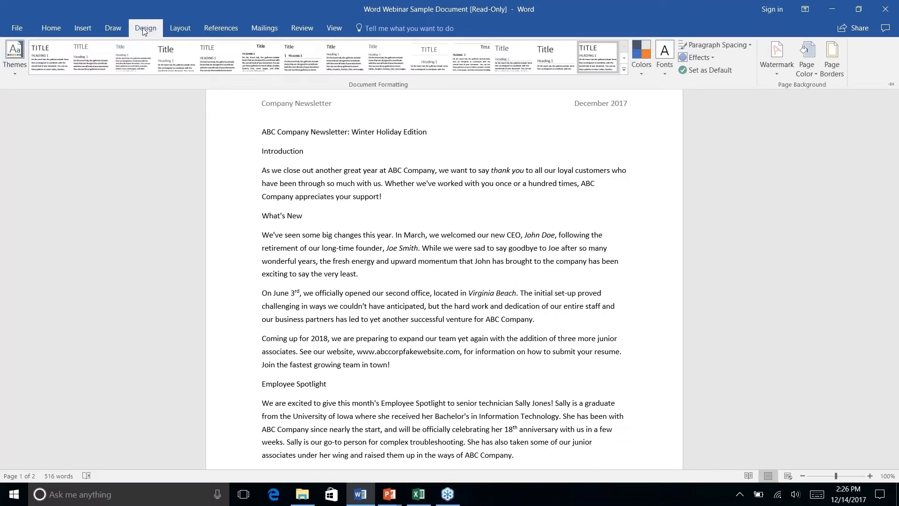
{"action": "left_click", "coordinate": [17, 72]}
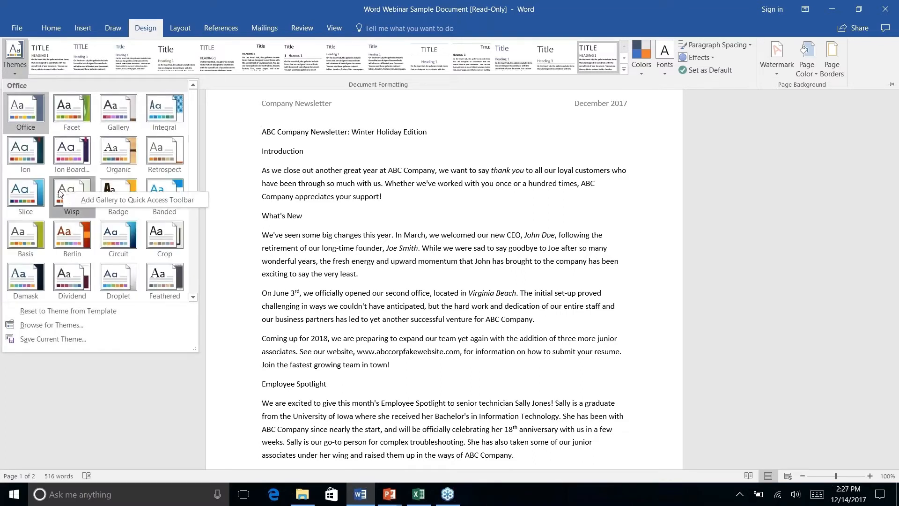
{"action": "left_click", "coordinate": [62, 196]}
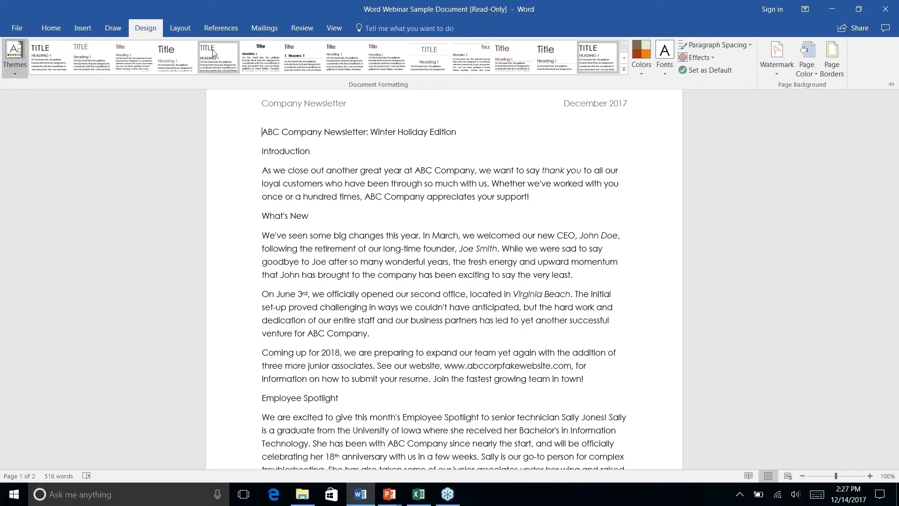
{"action": "left_click", "coordinate": [183, 60]}
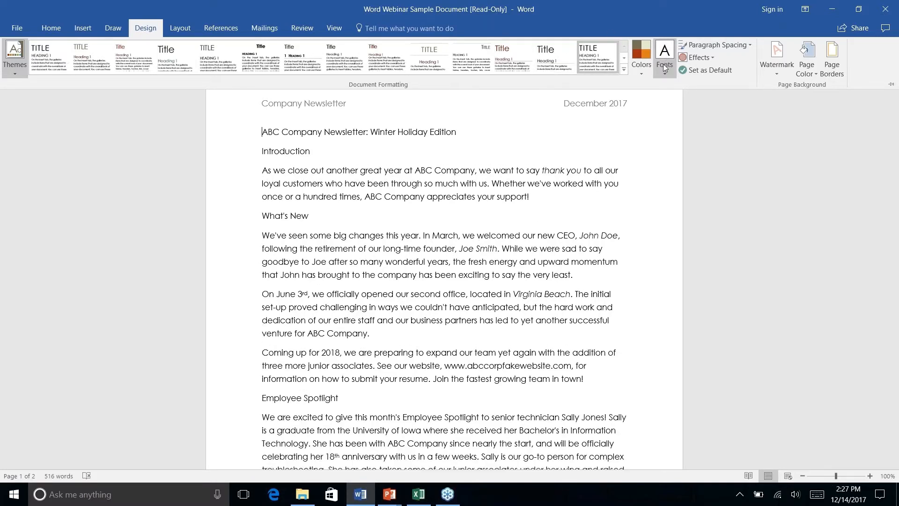
- Browse the theme color sets and view the settings for creating new theme colors, cancelling without saving
{"action": "left_click", "coordinate": [639, 73]}
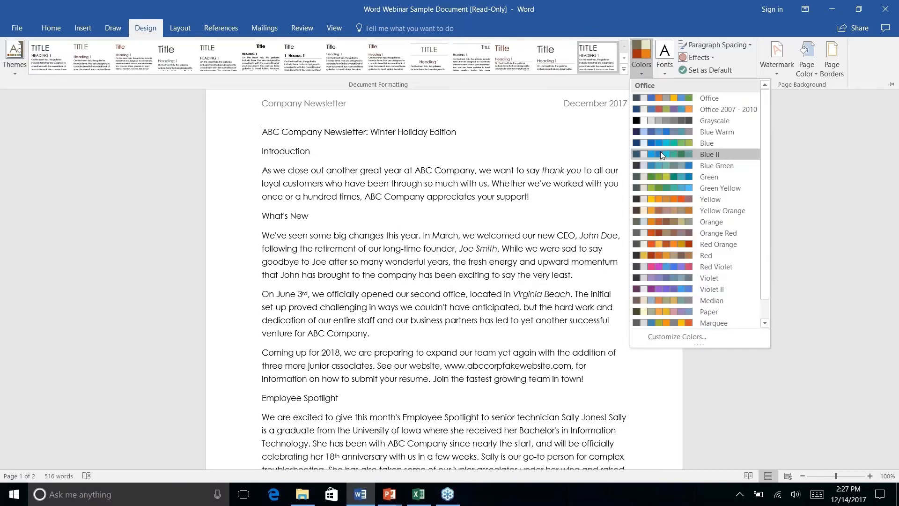
{"action": "scroll", "coordinate": [660, 156], "scroll_direction": "down", "scroll_amount": 1}
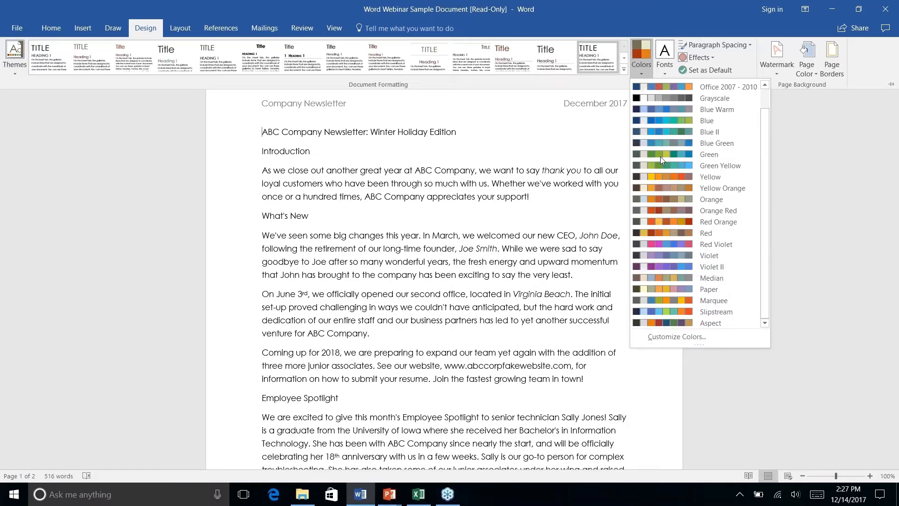
{"action": "scroll", "coordinate": [660, 156], "scroll_direction": "up", "scroll_amount": 1}
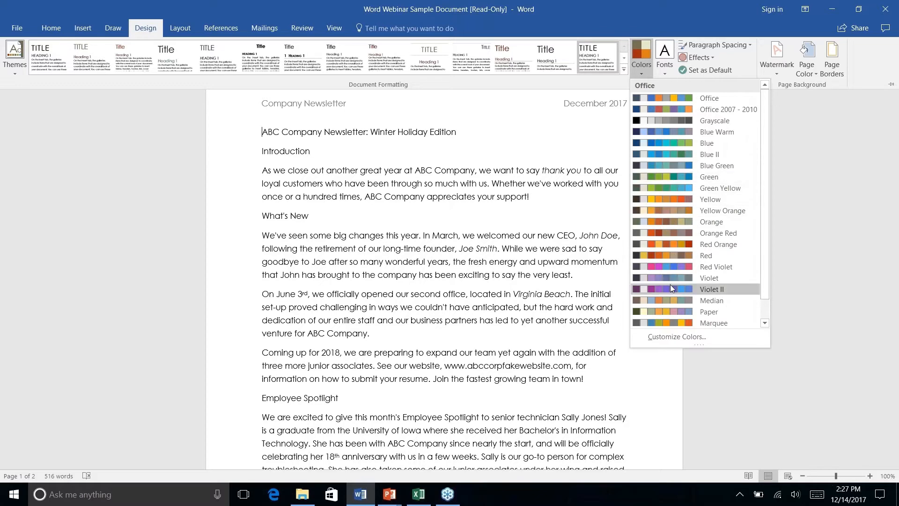
{"action": "right_click", "coordinate": [670, 339]}
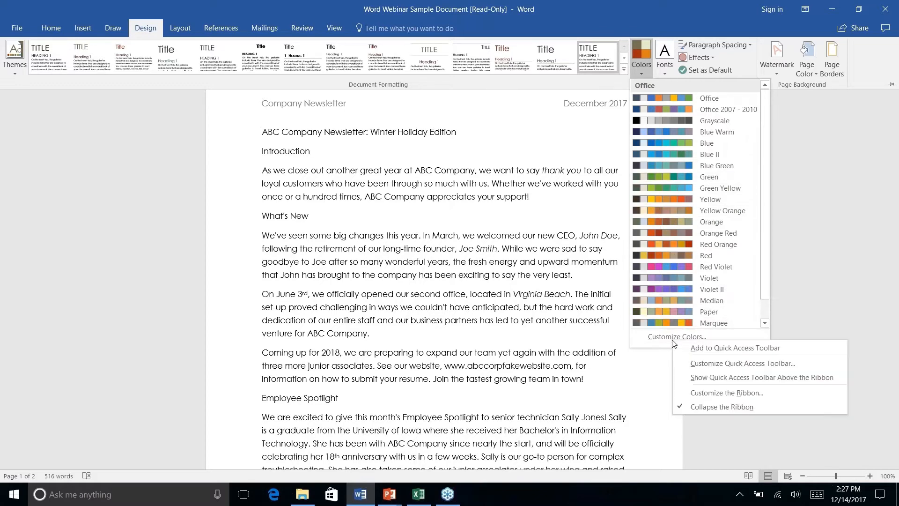
{"action": "left_click", "coordinate": [669, 337]}
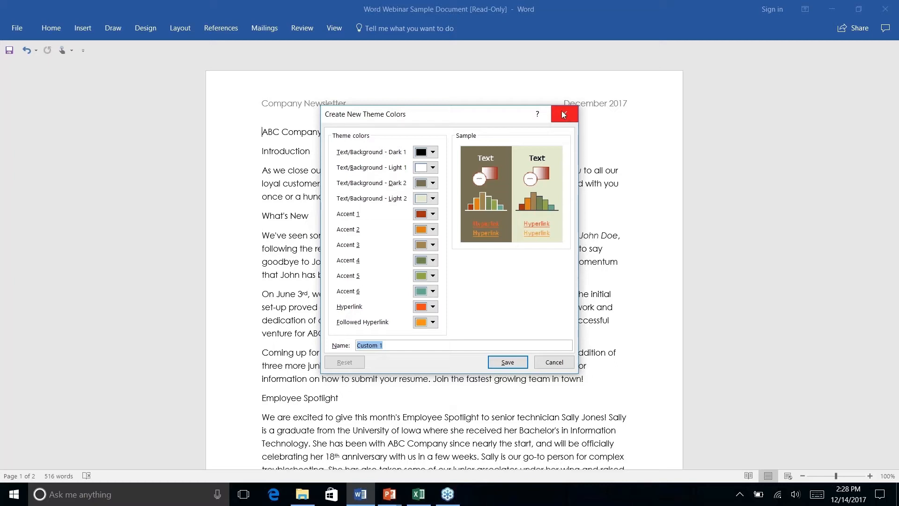
{"action": "left_click", "coordinate": [551, 365]}
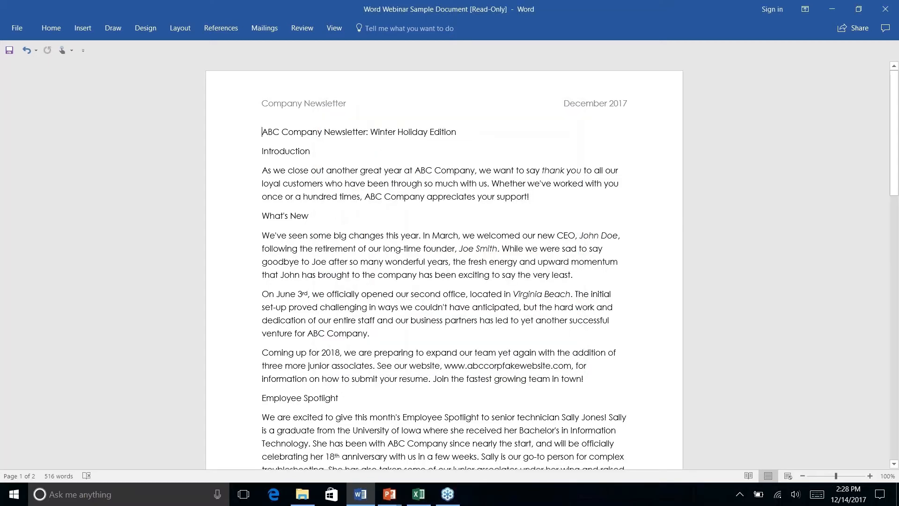
- Browse the document style sets and apply the Feathered theme to the newsletter
{"action": "left_click", "coordinate": [168, 30]}
{"action": "left_click", "coordinate": [150, 26]}
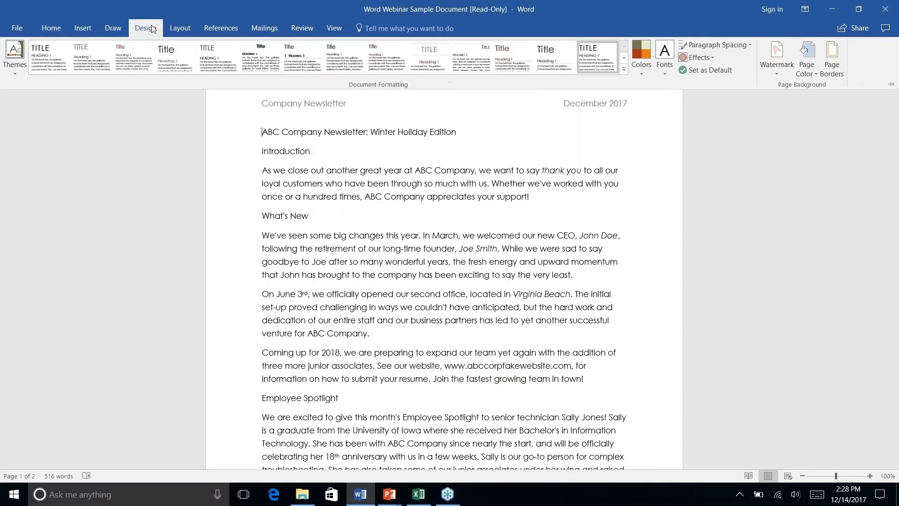
{"action": "left_click", "coordinate": [624, 70]}
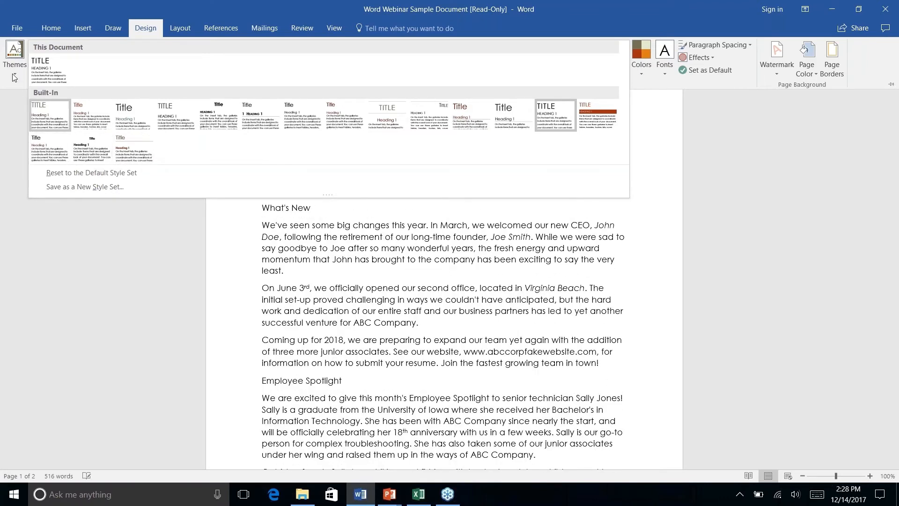
{"action": "left_click", "coordinate": [15, 56]}
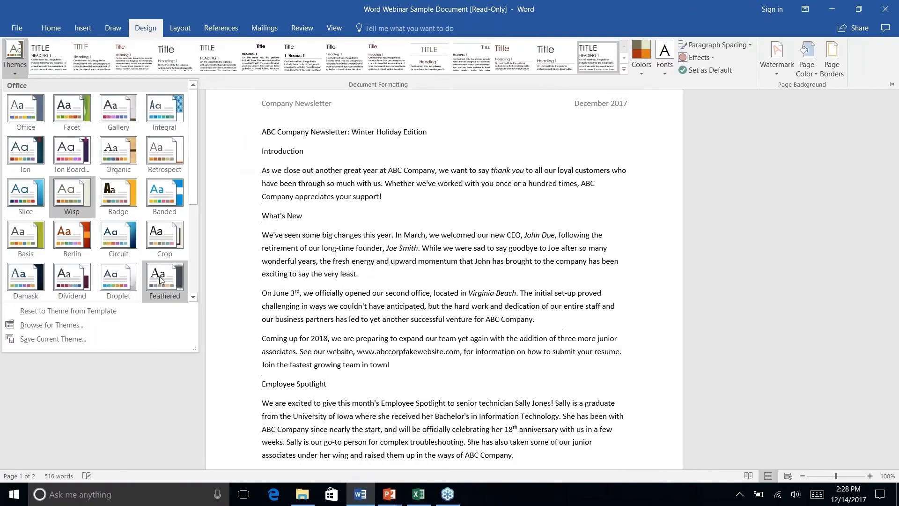
{"action": "right_click", "coordinate": [159, 277]}
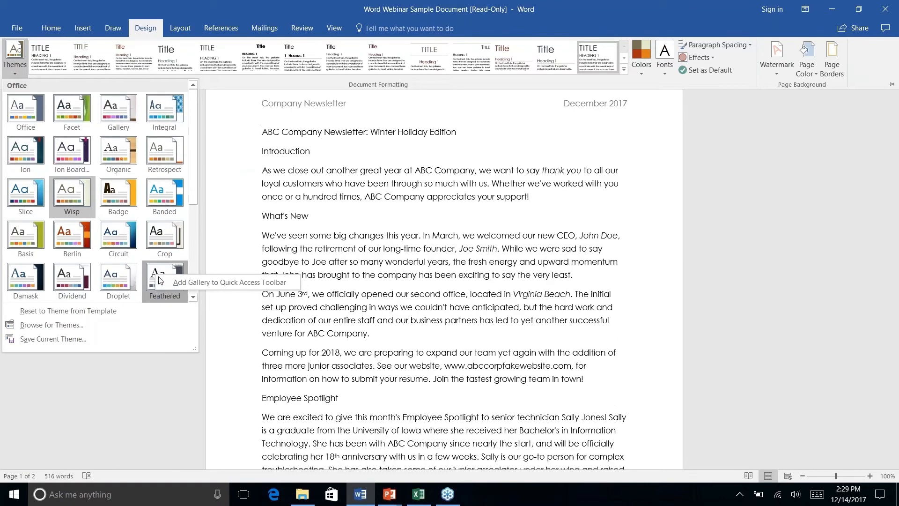
{"action": "key", "text": "ctrl+z"}
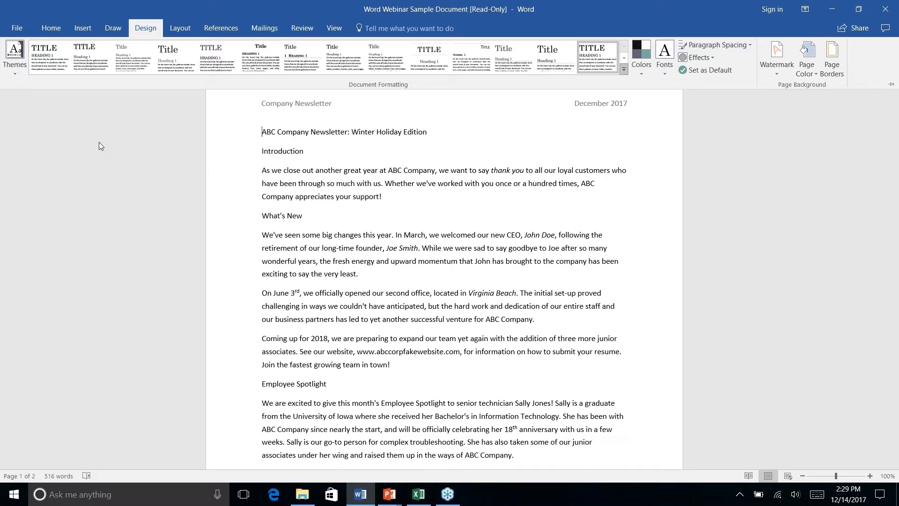
{"action": "left_click", "coordinate": [88, 27]}
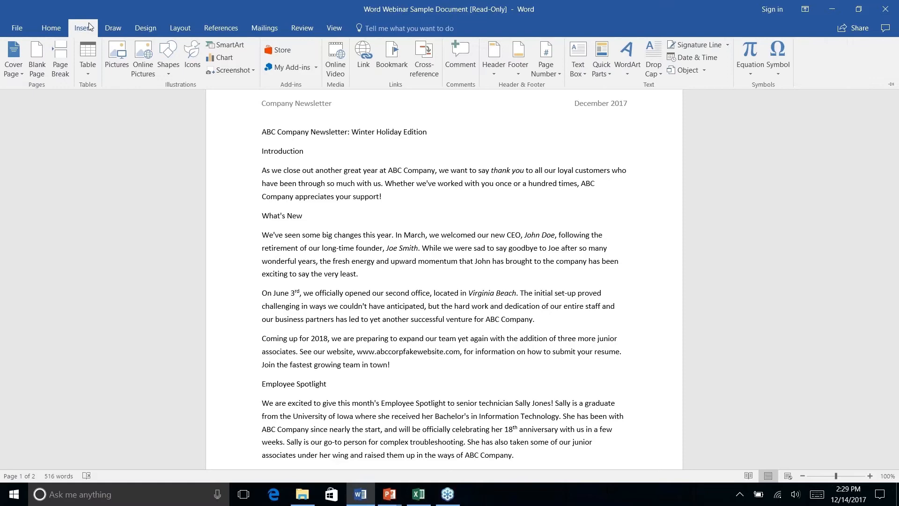
{"action": "left_click", "coordinate": [114, 27]}
{"action": "left_click", "coordinate": [59, 29]}
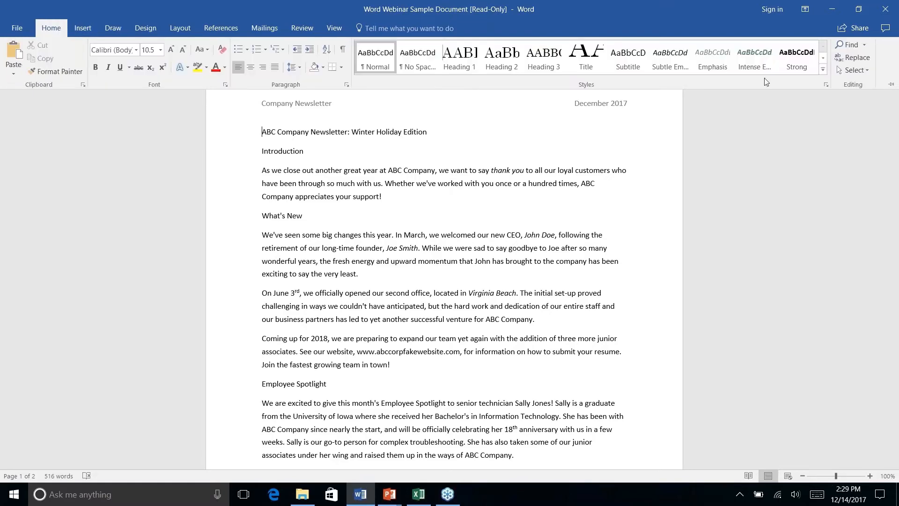
{"action": "key", "text": "ctrl+F1"}
{"action": "scroll", "coordinate": [520, 161], "scroll_direction": "down", "scroll_amount": 8}
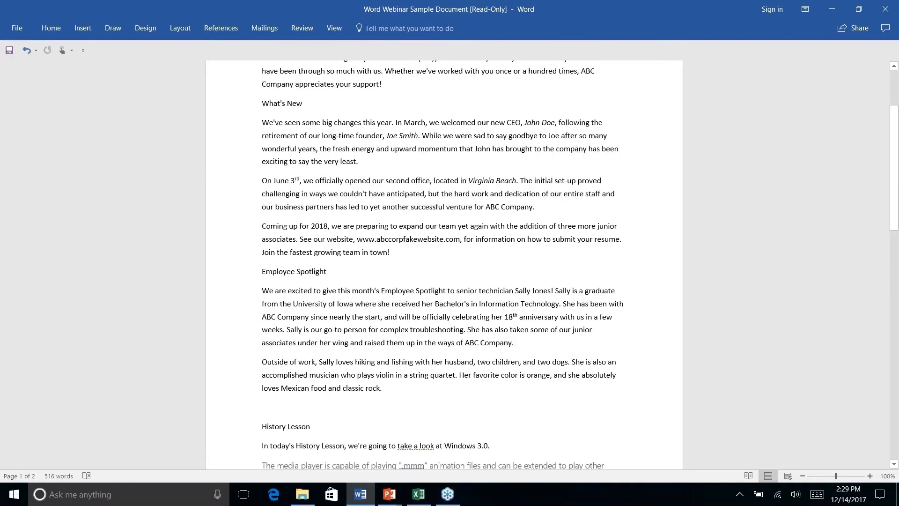
{"action": "key", "text": "ctrl+Home"}
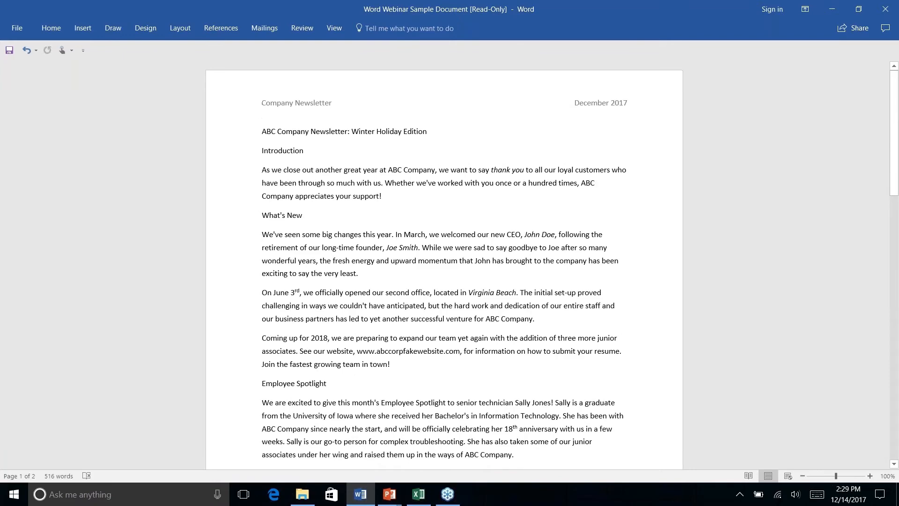
{"action": "scroll", "coordinate": [444, 262], "scroll_direction": "down", "scroll_amount": 5}
{"action": "scroll", "coordinate": [444, 262], "scroll_direction": "down", "scroll_amount": 4}
{"action": "key", "text": "ctrl+Home"}
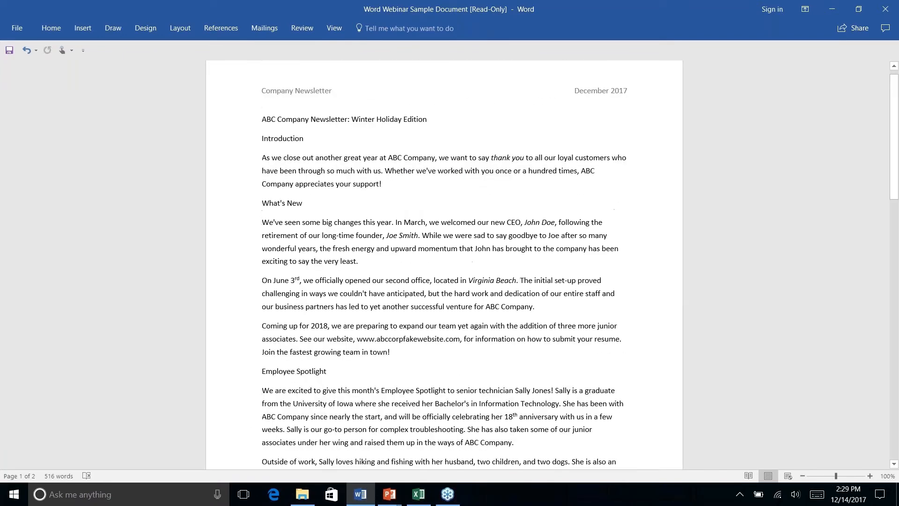
- Apply the Title style to the line "ABC Company Newsletter: Winter Holiday Edition" on page 1
{"action": "left_click", "coordinate": [58, 30]}
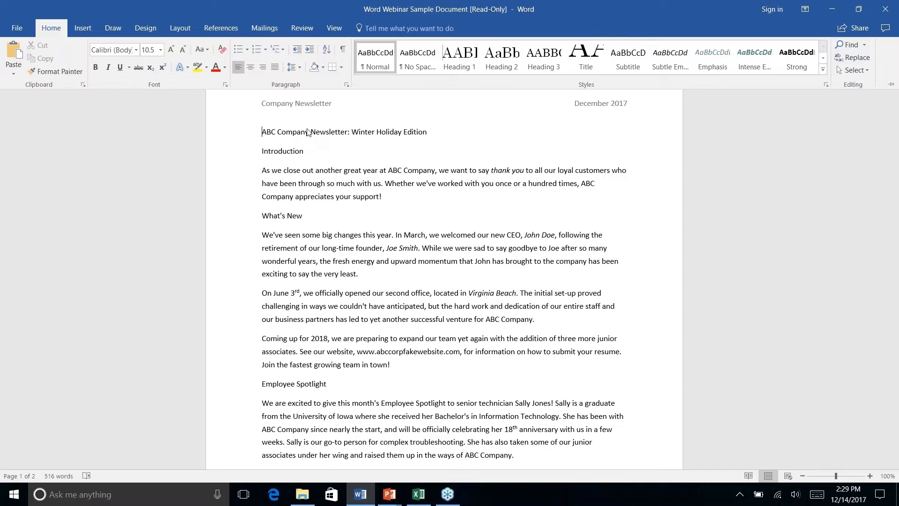
{"action": "key", "text": "ctrl+F1"}
{"action": "triple_click", "coordinate": [309, 131]}
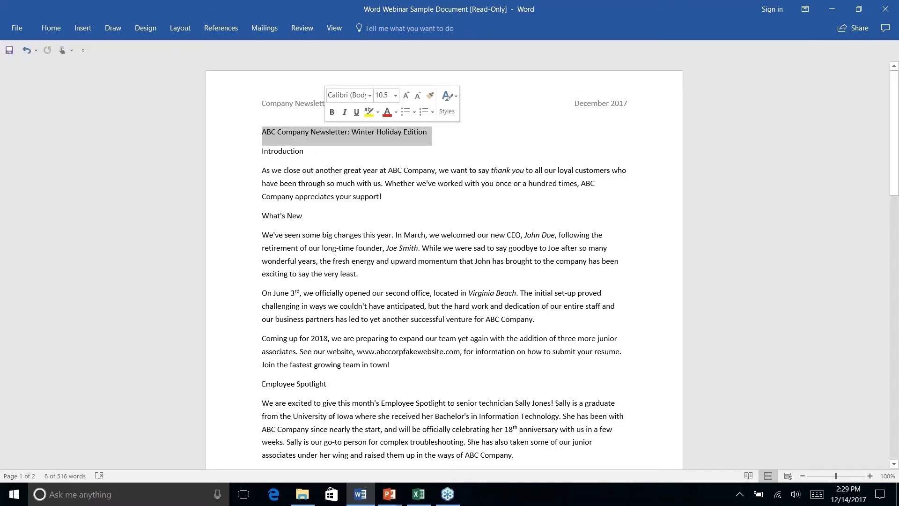
{"action": "left_click", "coordinate": [60, 29]}
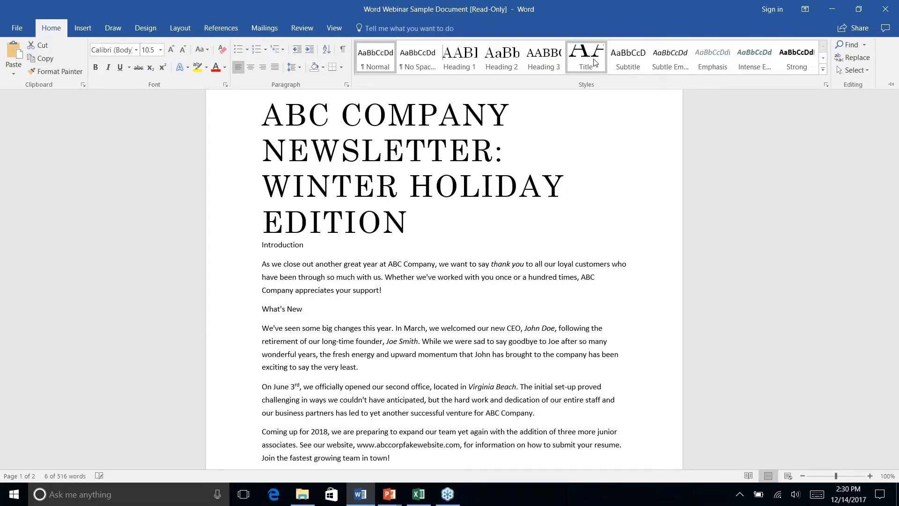
{"action": "left_click", "coordinate": [594, 62]}
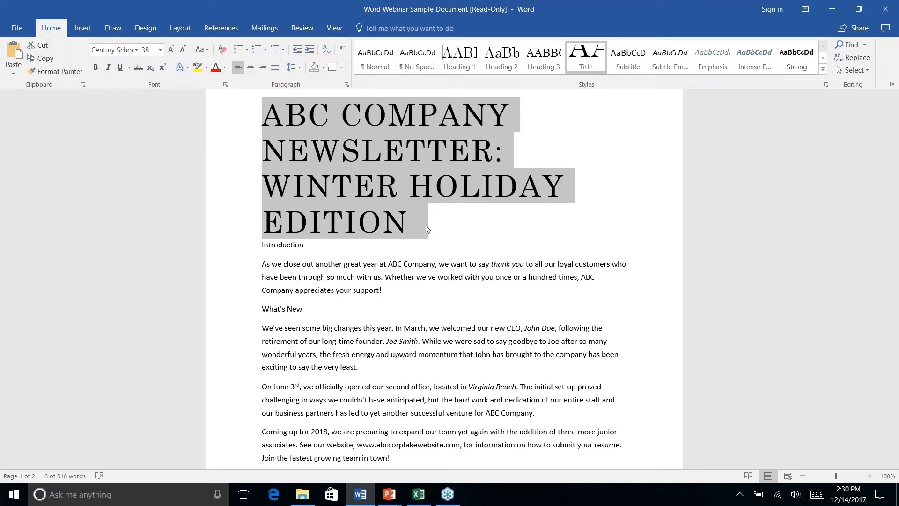
{"action": "key", "text": "ctrl+F1"}
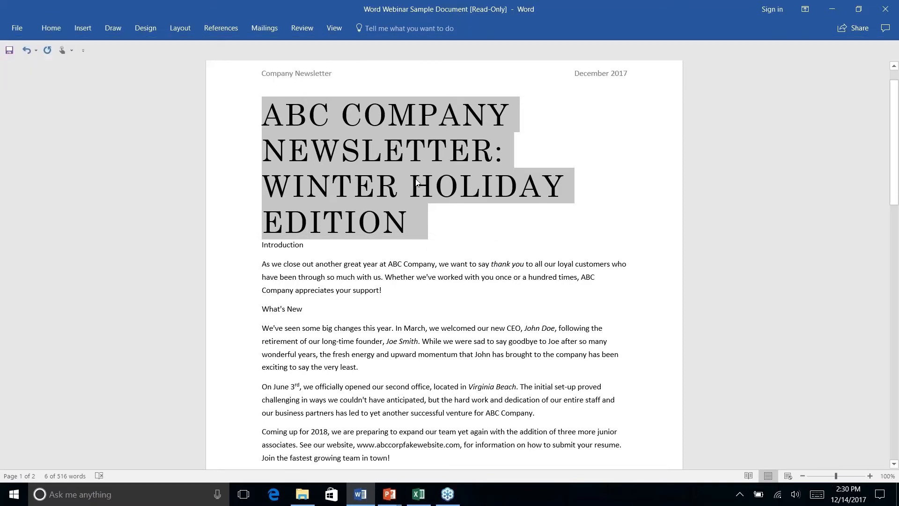
- Modify the Title style so that its font size is 20 and save the style change
{"action": "right_click", "coordinate": [106, 27]}
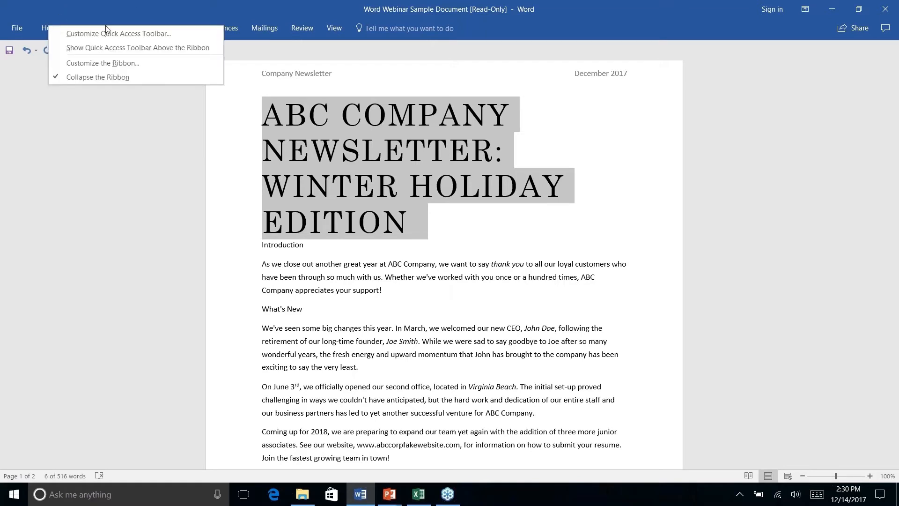
{"action": "key", "text": "Escape"}
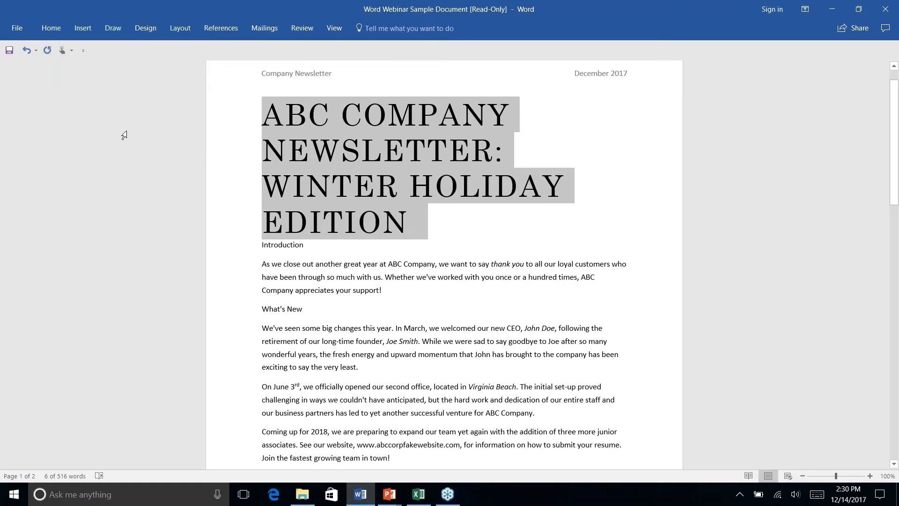
{"action": "left_click", "coordinate": [52, 29]}
{"action": "right_click", "coordinate": [591, 55]}
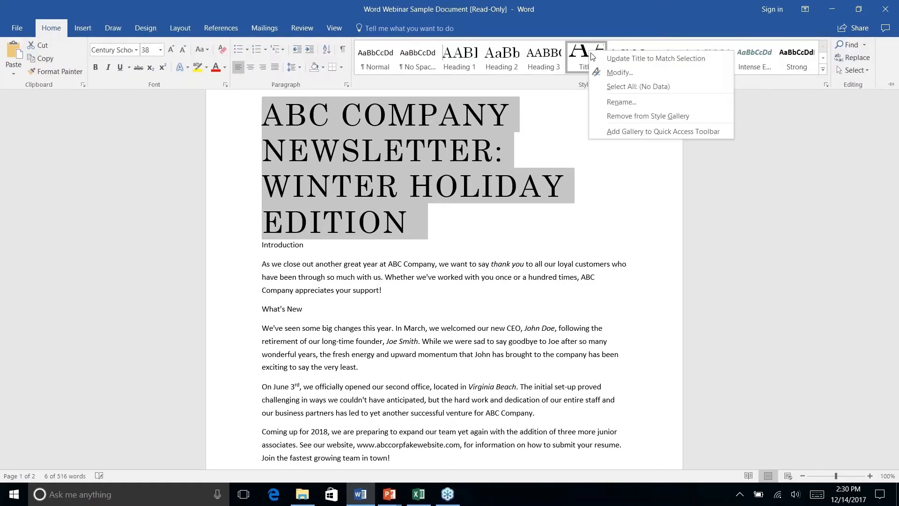
{"action": "left_click", "coordinate": [616, 72]}
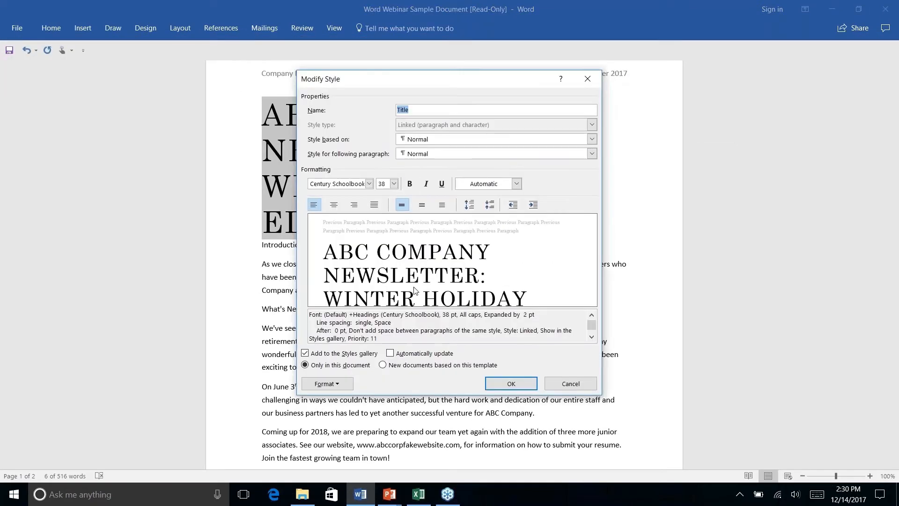
{"action": "left_click", "coordinate": [393, 183]}
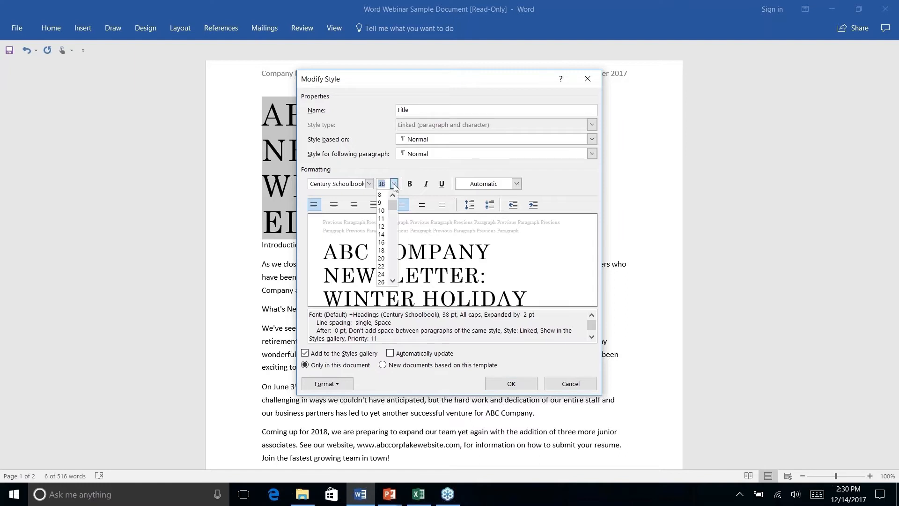
{"action": "left_click", "coordinate": [382, 243]}
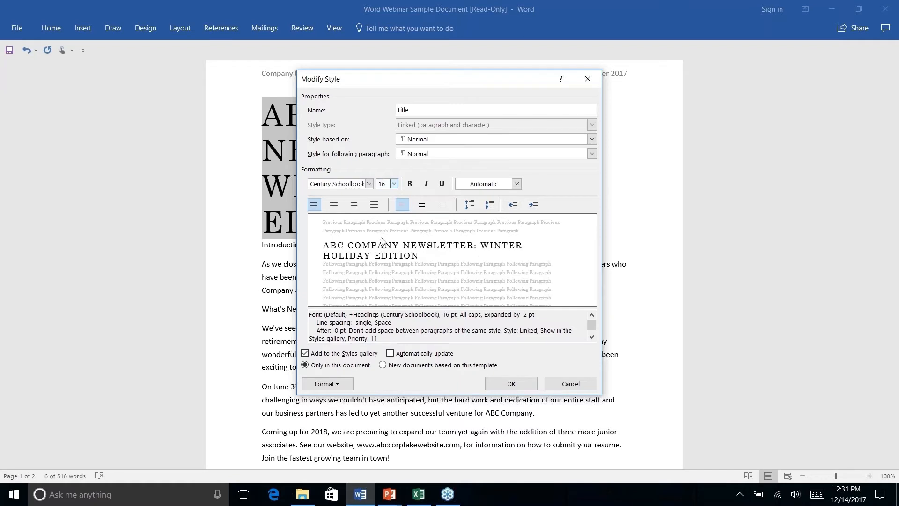
{"action": "left_click", "coordinate": [394, 184]}
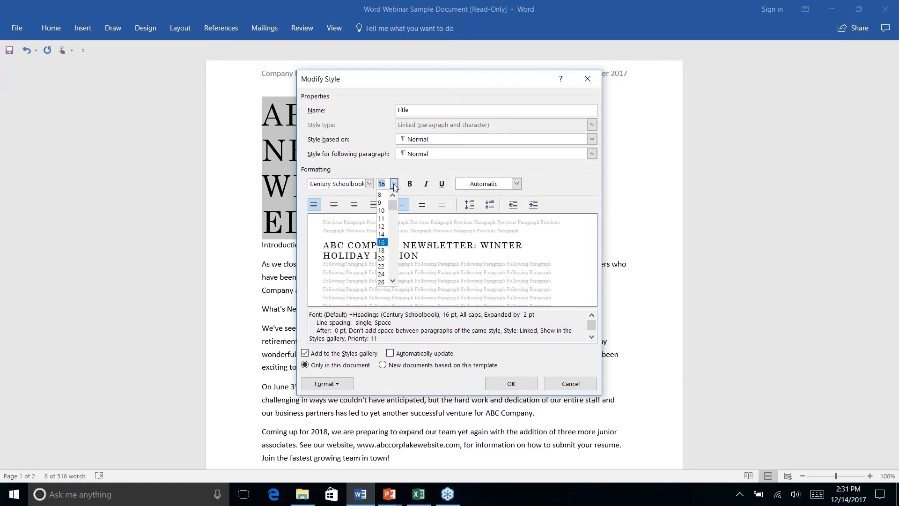
{"action": "left_click", "coordinate": [382, 250]}
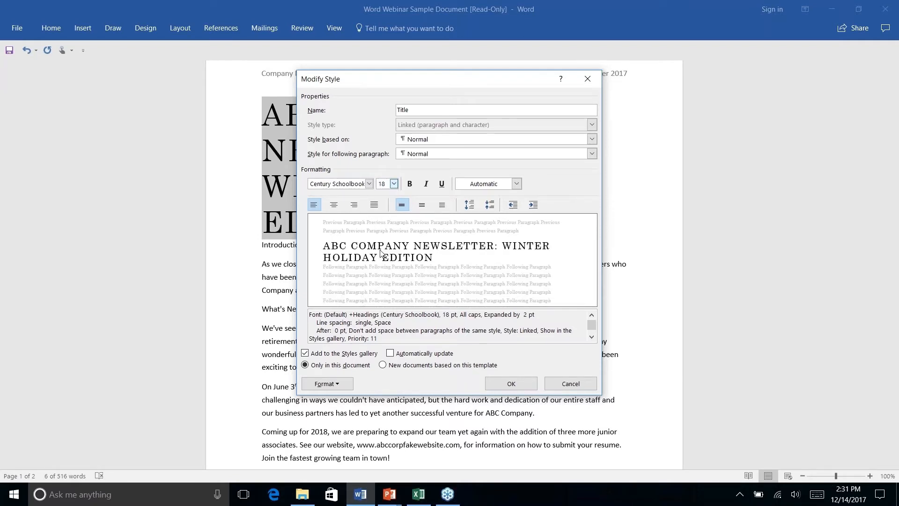
{"action": "left_click", "coordinate": [393, 184]}
{"action": "left_click", "coordinate": [381, 258]}
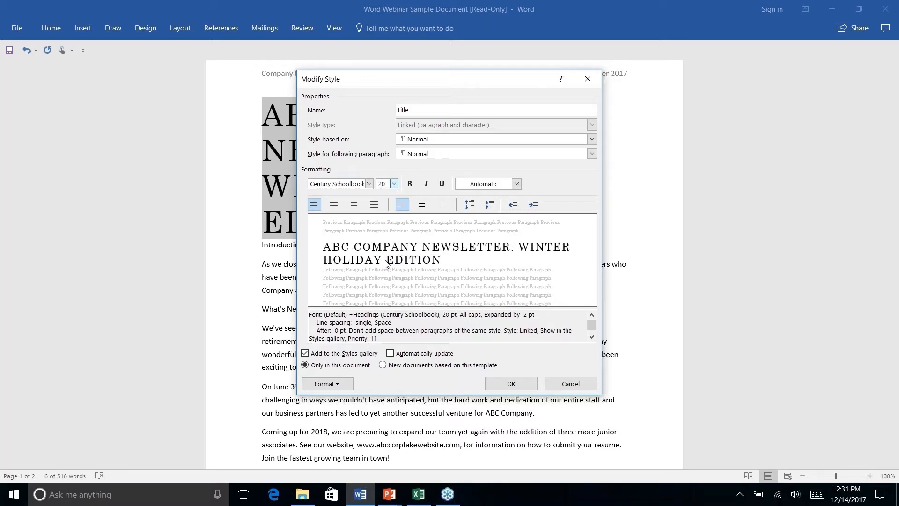
{"action": "left_click", "coordinate": [513, 390]}
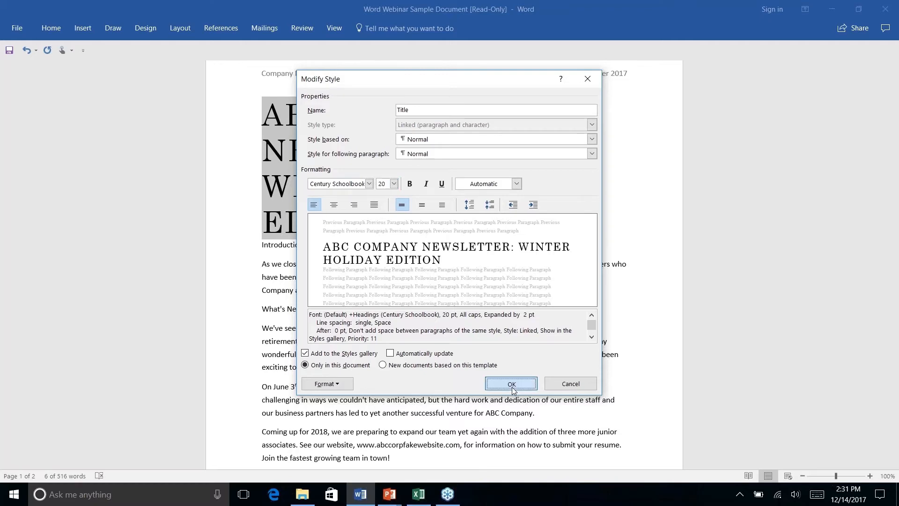
- Insert a line break before "Winter" in the newsletter title and apply the Heading 1 style to the "Introduction" line
{"action": "left_click", "coordinate": [551, 108]}
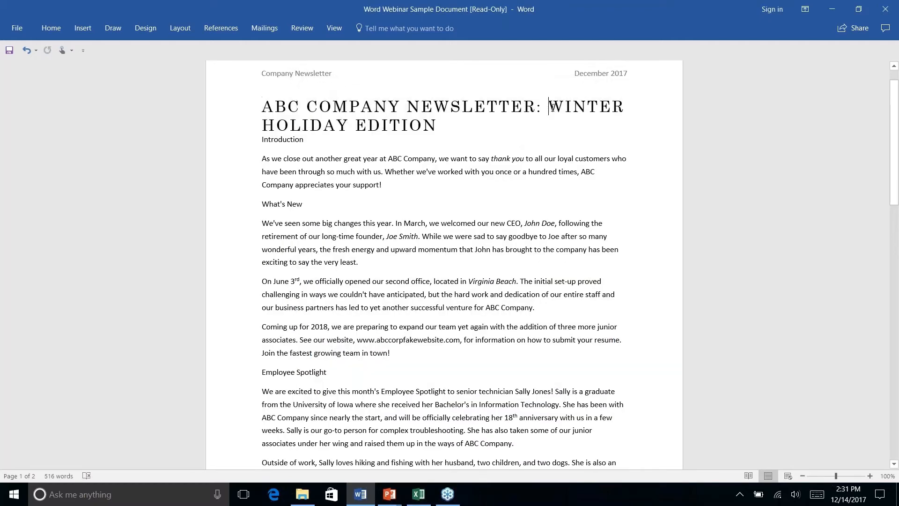
{"action": "key", "text": "shift+Return"}
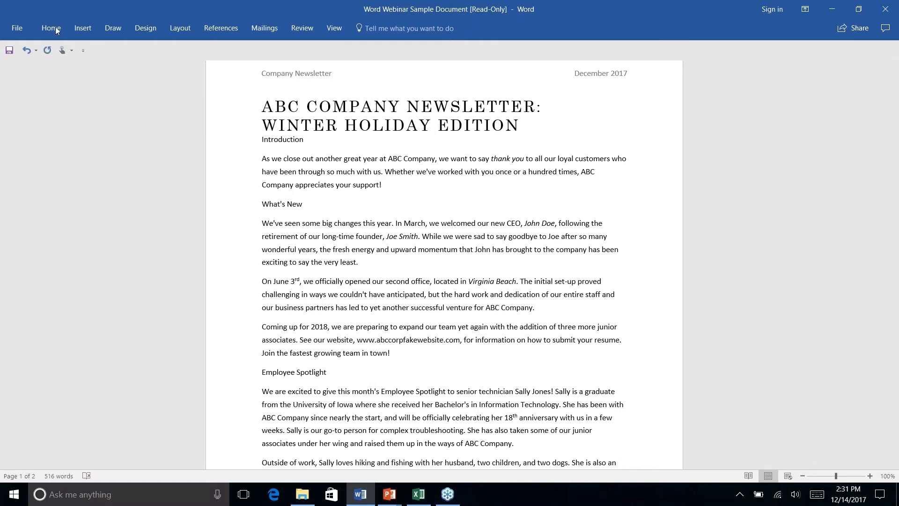
{"action": "triple_click", "coordinate": [267, 140]}
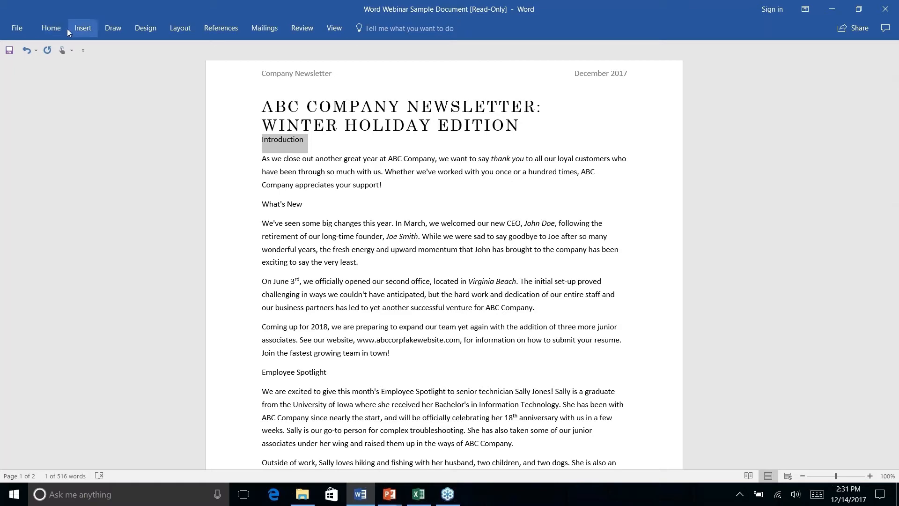
{"action": "left_click", "coordinate": [52, 28]}
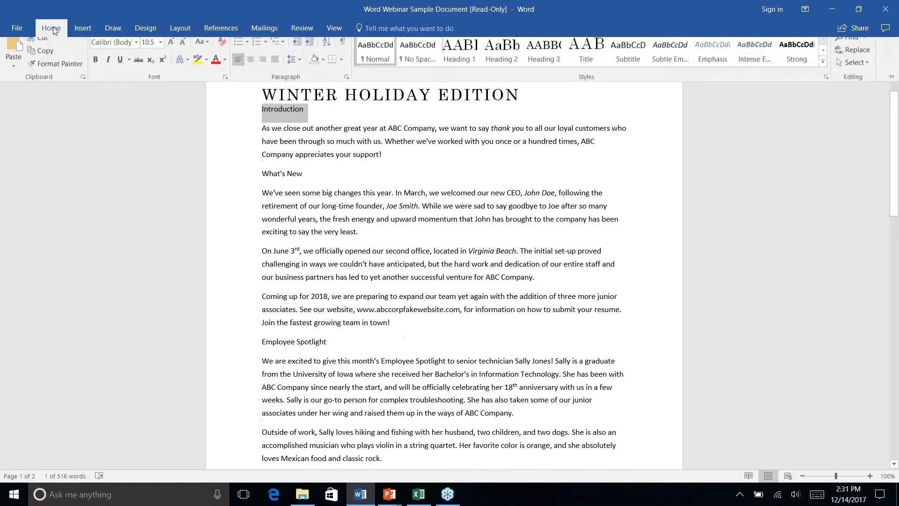
{"action": "left_click", "coordinate": [465, 60]}
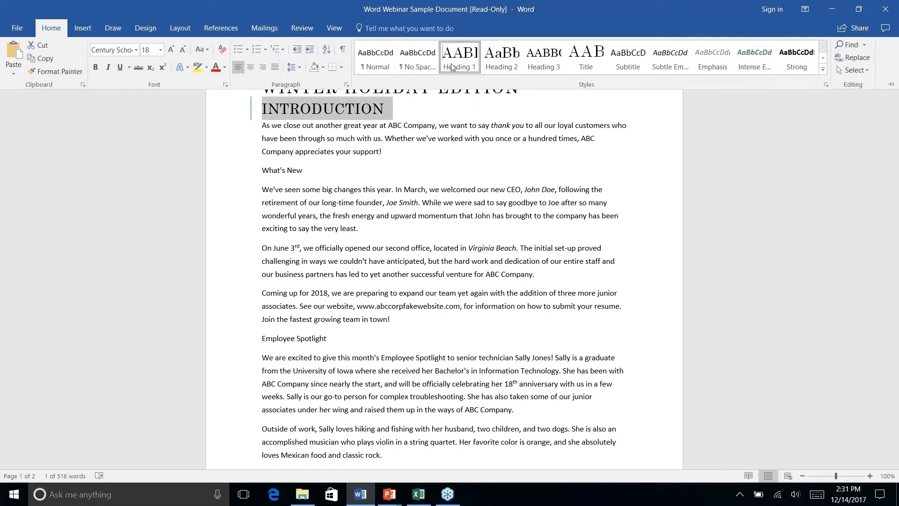
- Apply the Heading 2 style to the "What's New" line
{"action": "left_click", "coordinate": [280, 173]}
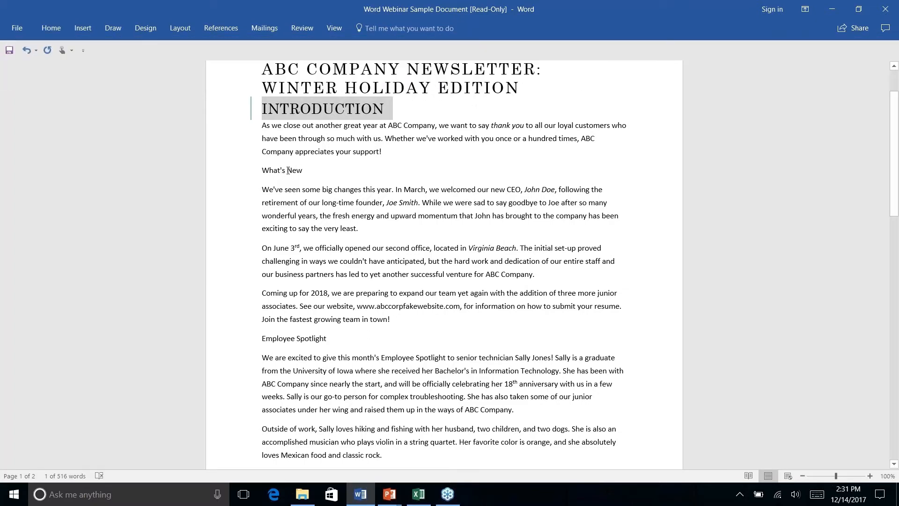
{"action": "double_click", "coordinate": [294, 171]}
{"action": "left_click", "coordinate": [301, 172]}
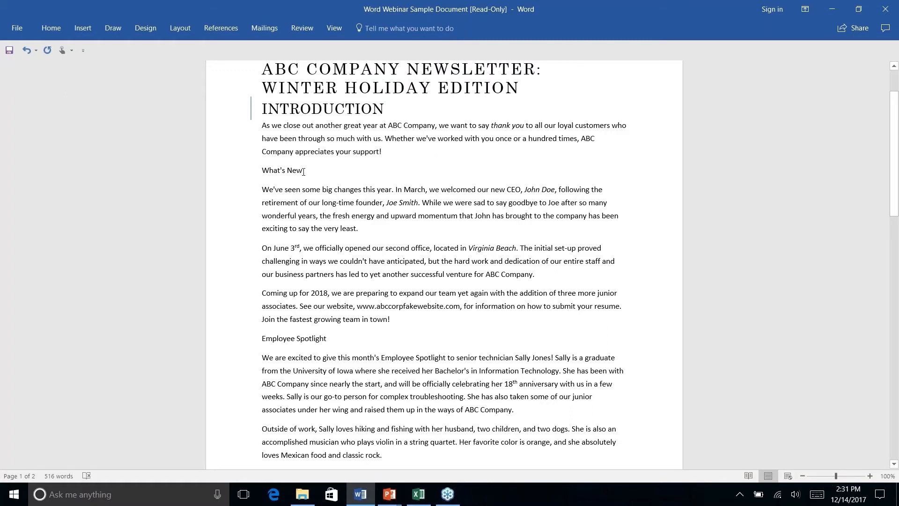
{"action": "left_click", "coordinate": [247, 169]}
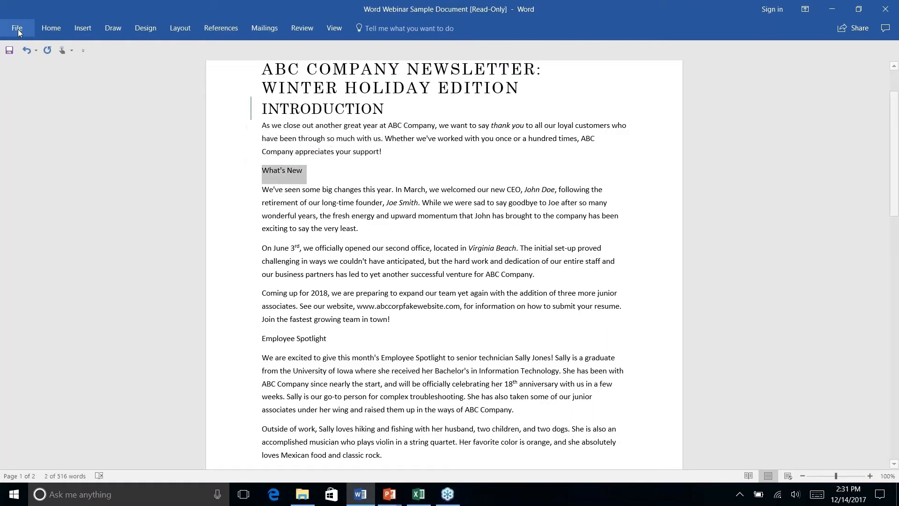
{"action": "left_click", "coordinate": [53, 30]}
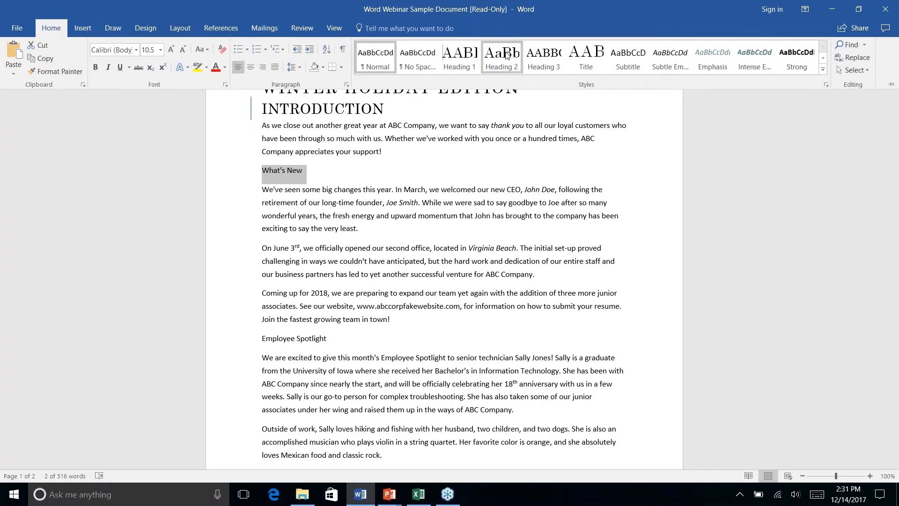
{"action": "left_click", "coordinate": [501, 56]}
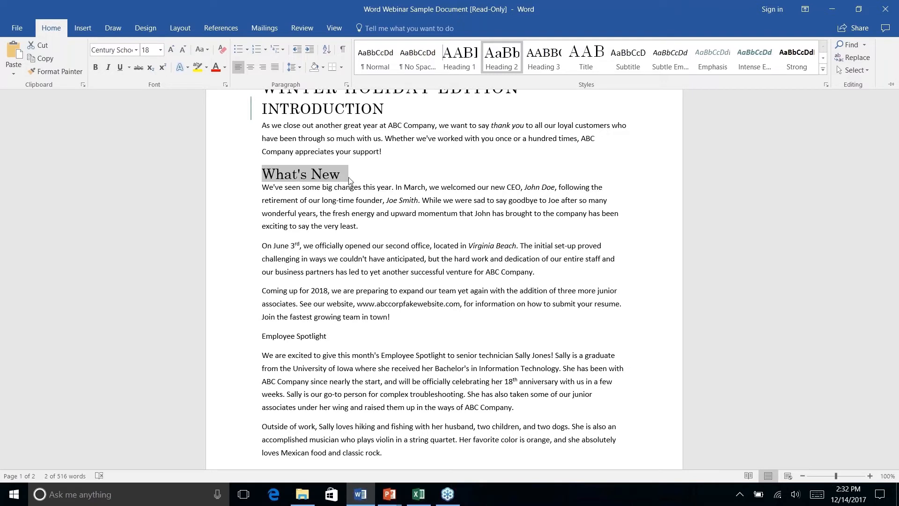
- Apply the Heading 1 style to the "Employee Spotlight" line
{"action": "left_click", "coordinate": [287, 337]}
{"action": "right_click", "coordinate": [293, 337]}
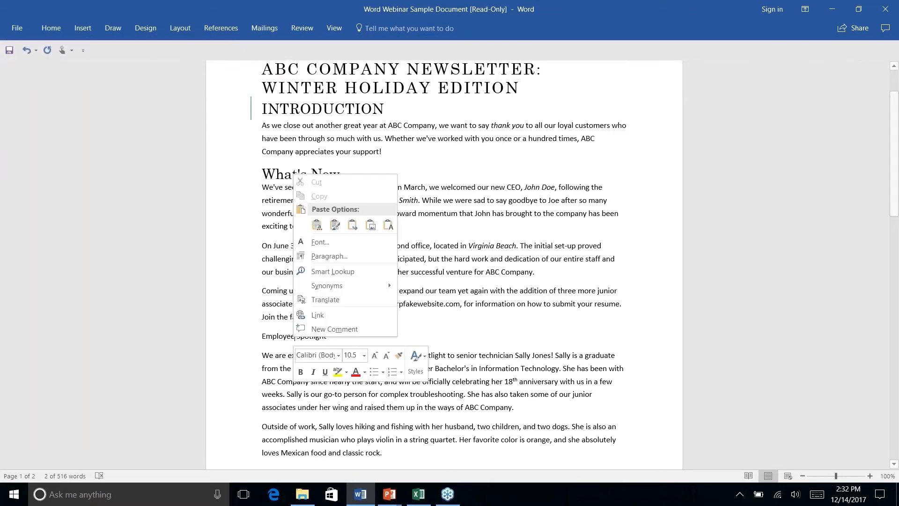
{"action": "left_click", "coordinate": [294, 337]}
{"action": "left_click_drag", "start_coordinate": [265, 336], "coordinate": [330, 338]}
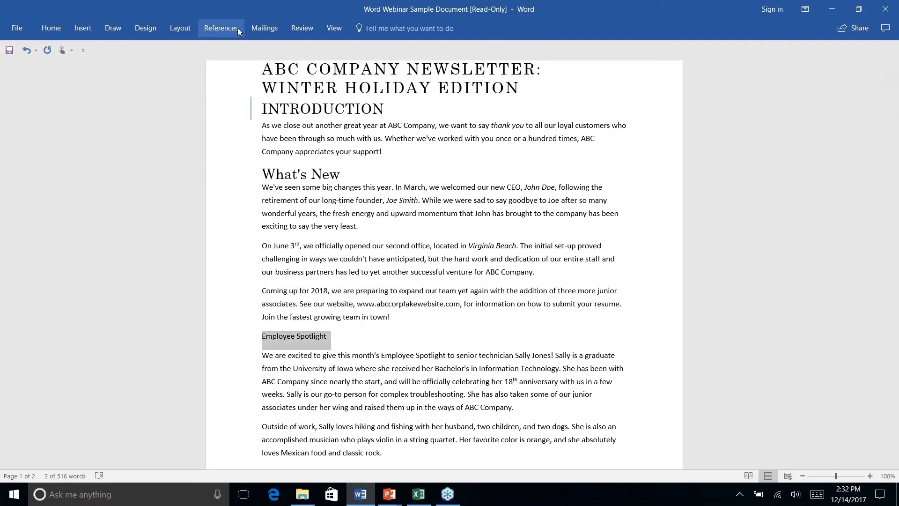
{"action": "left_click", "coordinate": [51, 28]}
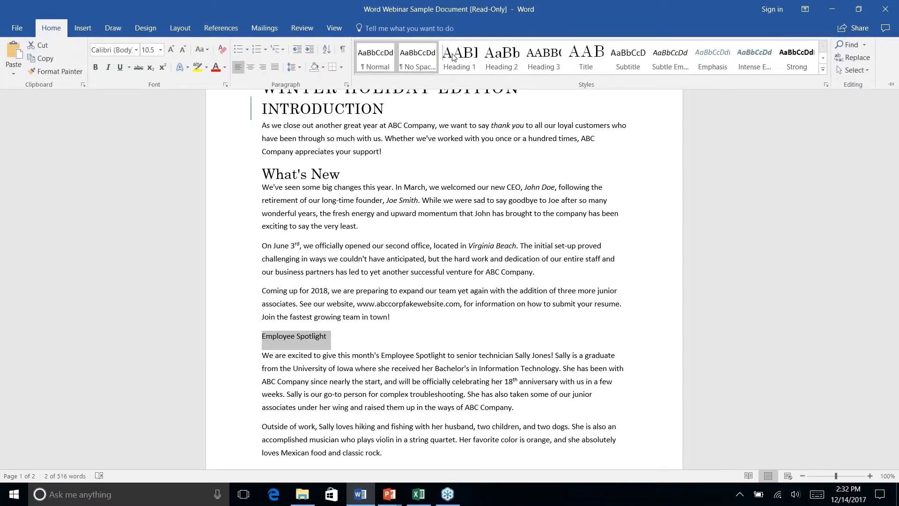
{"action": "left_click", "coordinate": [461, 63]}
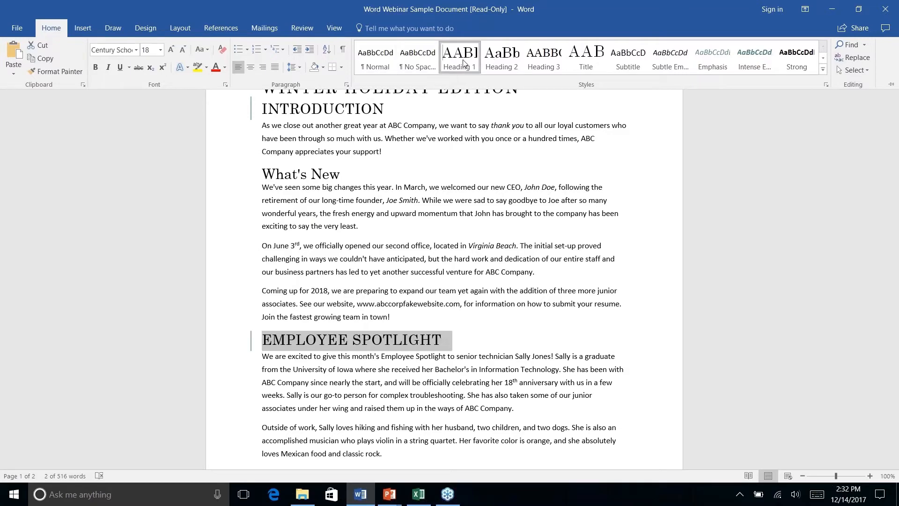
- Apply the Heading 1 style to the "History Lesson" line near the end of page 1
{"action": "scroll", "coordinate": [444, 265], "scroll_direction": "down", "scroll_amount": 4}
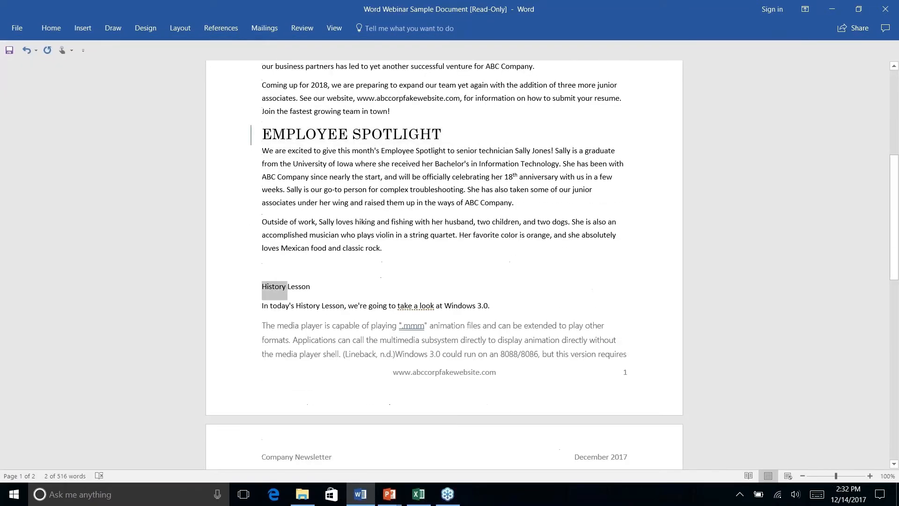
{"action": "triple_click", "coordinate": [274, 286]}
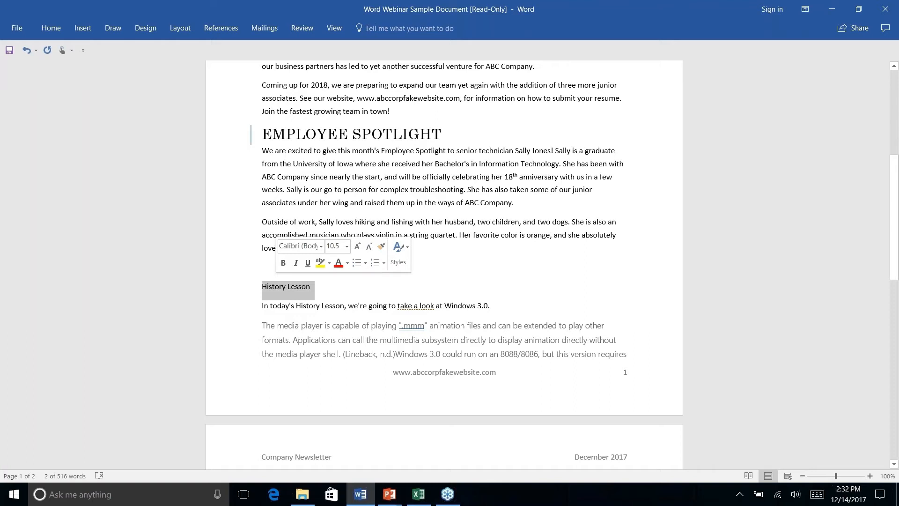
{"action": "left_click", "coordinate": [51, 28]}
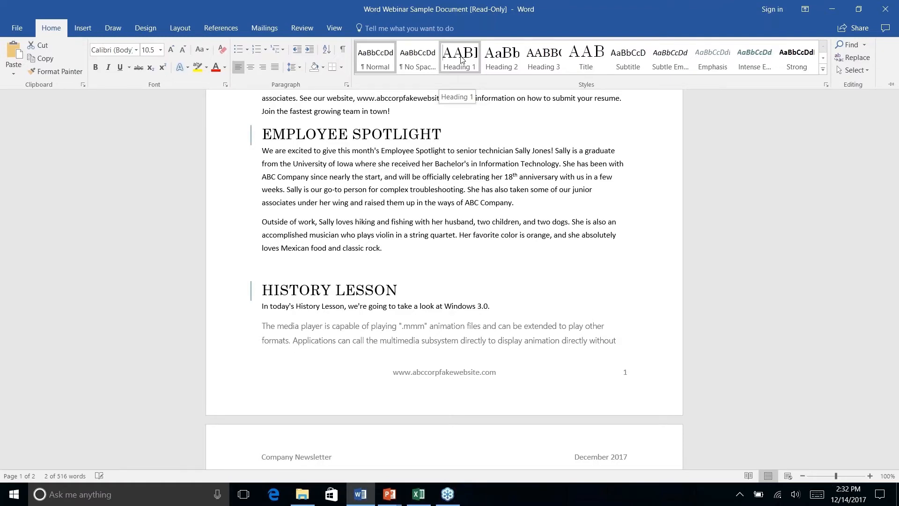
{"action": "left_click", "coordinate": [460, 60]}
- Check which style is applied to the "References" heading of the bibliography on page 2
{"action": "scroll", "coordinate": [426, 199], "scroll_direction": "down", "scroll_amount": 8}
{"action": "left_click", "coordinate": [425, 199]}
{"action": "scroll", "coordinate": [426, 200], "scroll_direction": "up", "scroll_amount": 1}
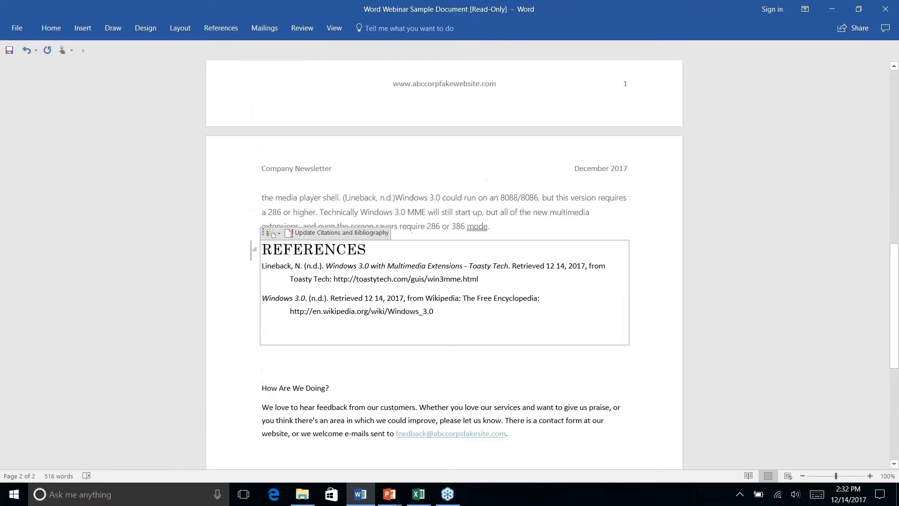
{"action": "left_click", "coordinate": [44, 26]}
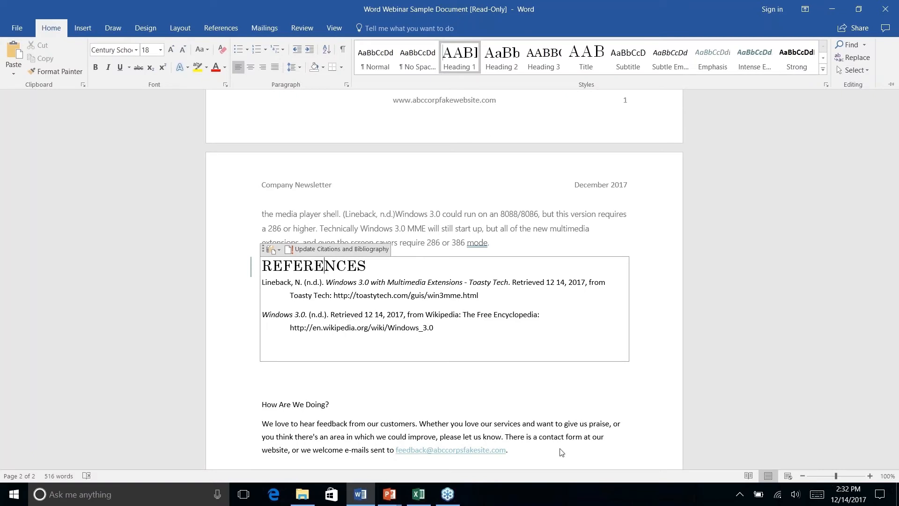
- Delete the last "i" from "Wikipedia" in the Windows 3.0 reference entry and place the cursor below the bibliography
{"action": "right_click", "coordinate": [453, 319]}
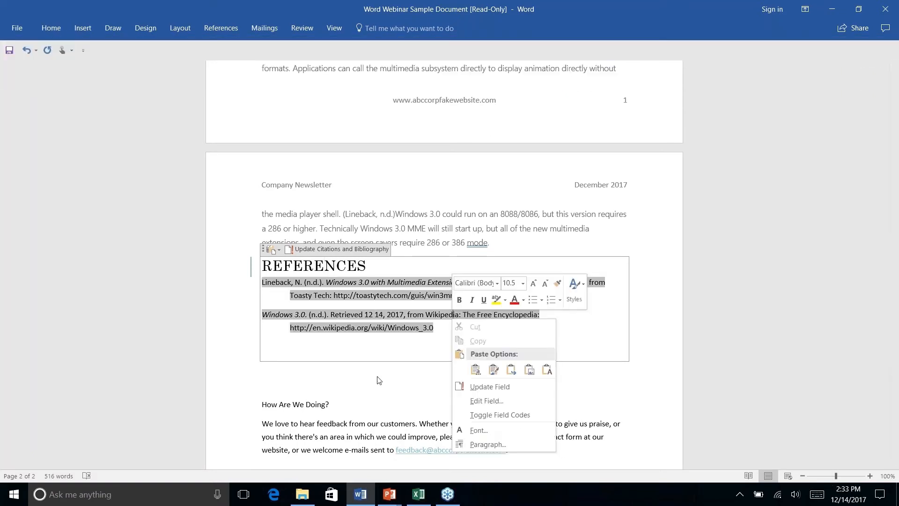
{"action": "key", "text": "Escape"}
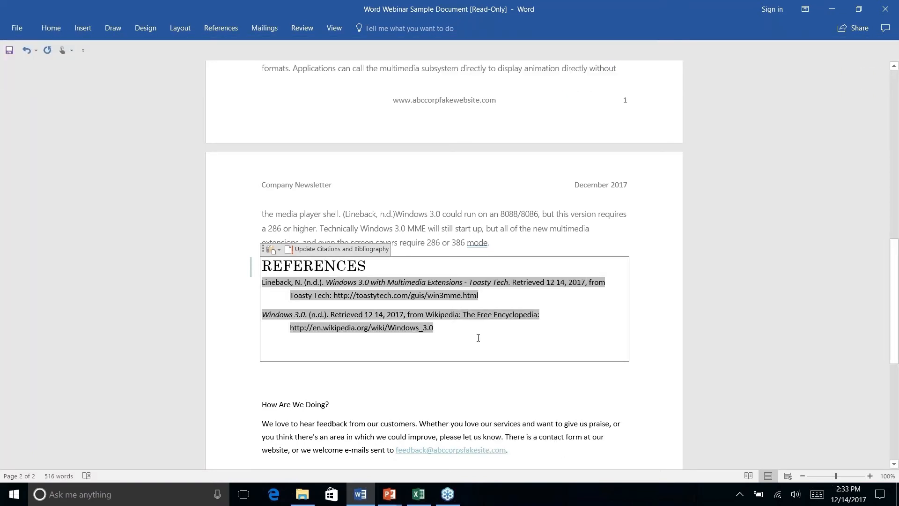
{"action": "key", "text": "Delete"}
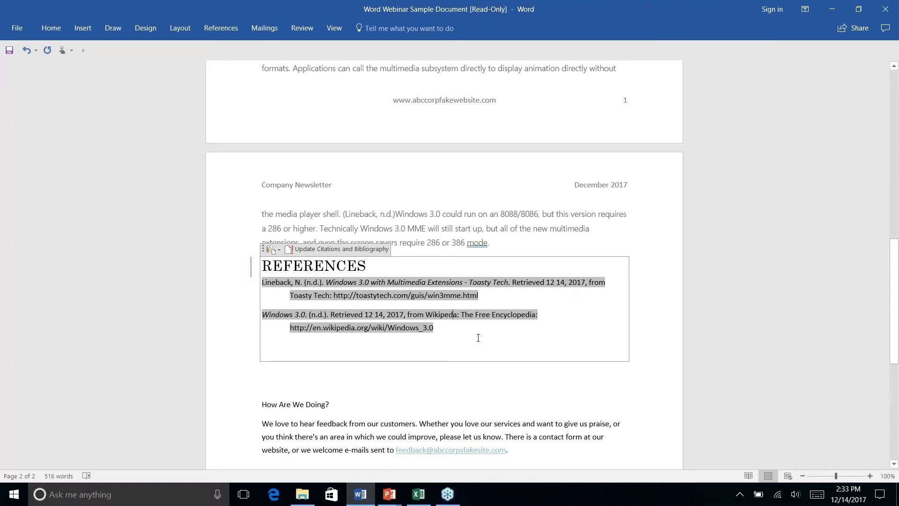
{"action": "right_click", "coordinate": [543, 369]}
{"action": "left_click", "coordinate": [454, 330]}
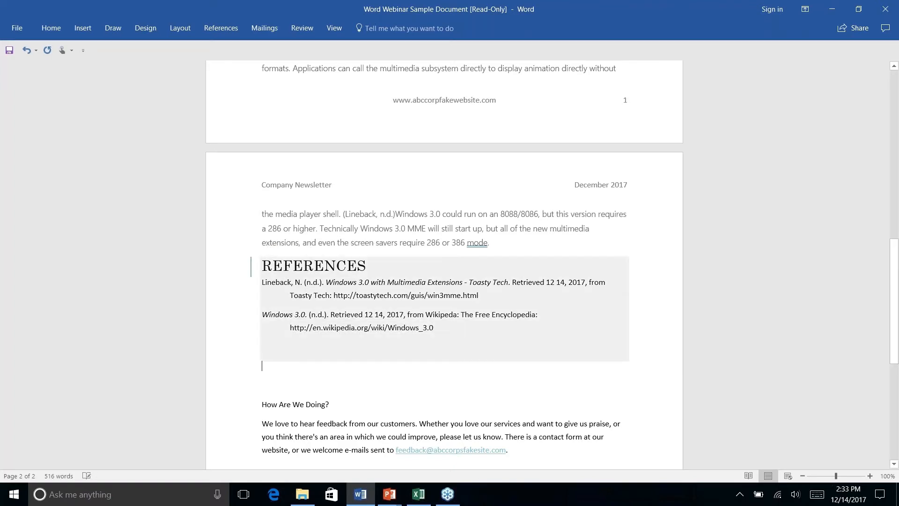
- Delete the whole References bibliography block and the leftover empty line below the History Lesson text
{"action": "left_click_drag", "start_coordinate": [460, 332], "coordinate": [263, 267]}
{"action": "key", "text": "Delete"}
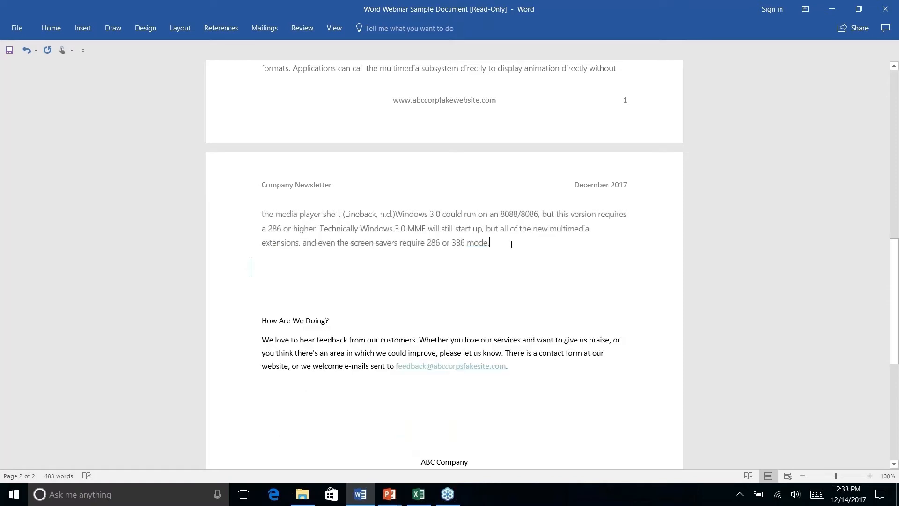
{"action": "key", "text": "Delete"}
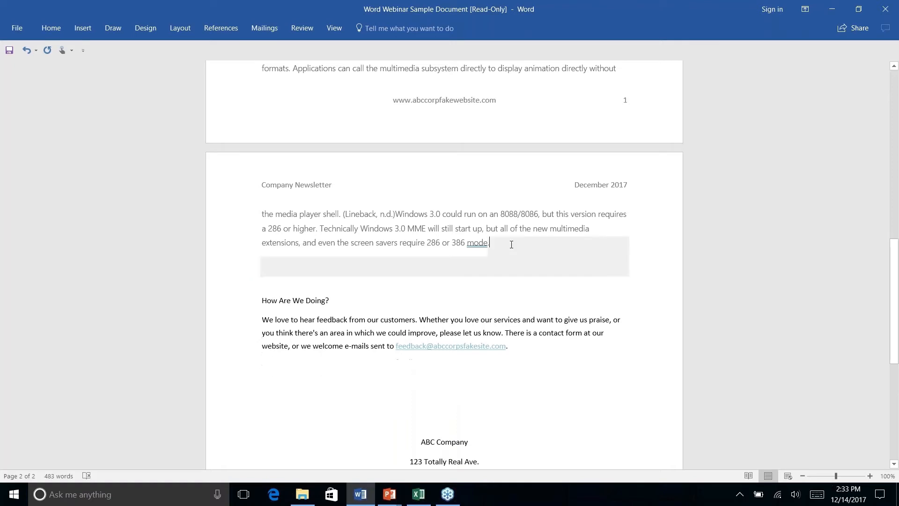
{"action": "key", "text": "Down"}
{"action": "key", "text": "Down"}
{"action": "key", "text": "Down"}
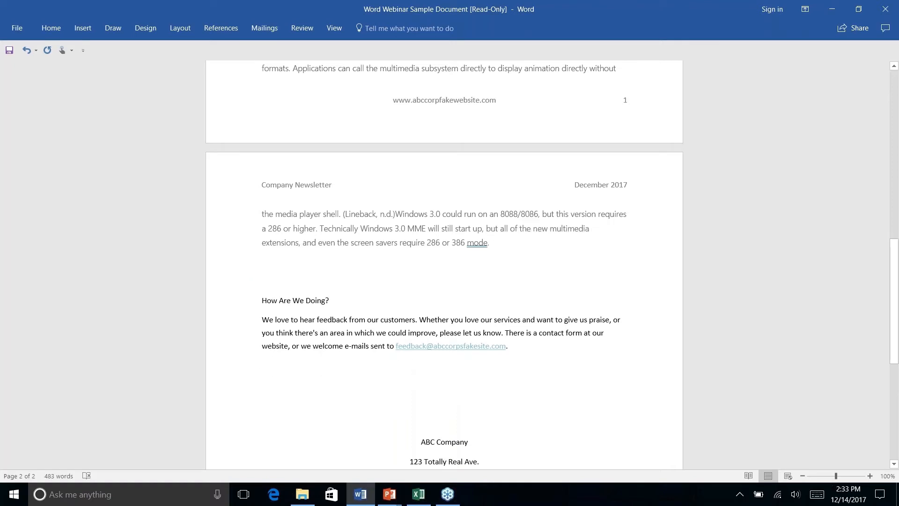
- Apply the Heading 1 style to the "How Are We Doing?" line on the second page
{"action": "left_click", "coordinate": [263, 263]}
{"action": "right_click", "coordinate": [375, 285]}
{"action": "scroll", "coordinate": [317, 254], "scroll_direction": "up", "scroll_amount": 5}
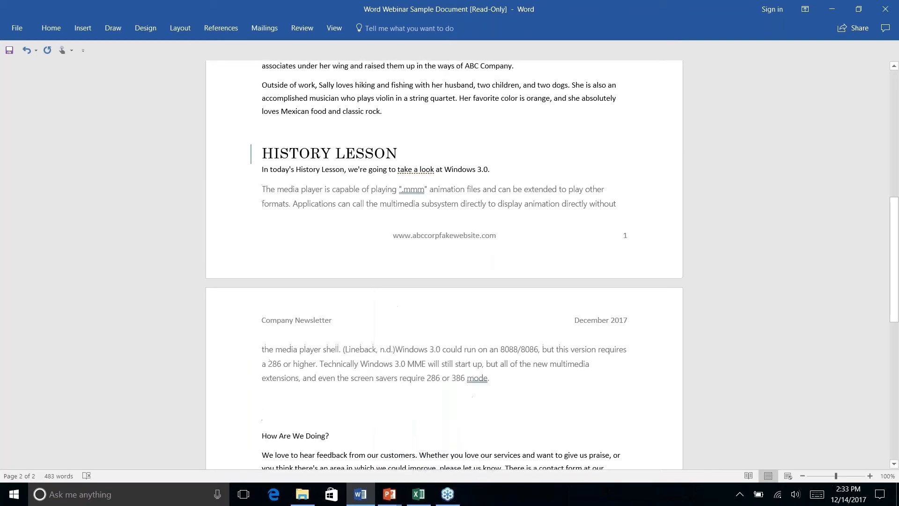
{"action": "scroll", "coordinate": [325, 219], "scroll_direction": "up", "scroll_amount": 4}
{"action": "scroll", "coordinate": [326, 219], "scroll_direction": "down", "scroll_amount": 20}
{"action": "scroll", "coordinate": [325, 219], "scroll_direction": "up", "scroll_amount": 8}
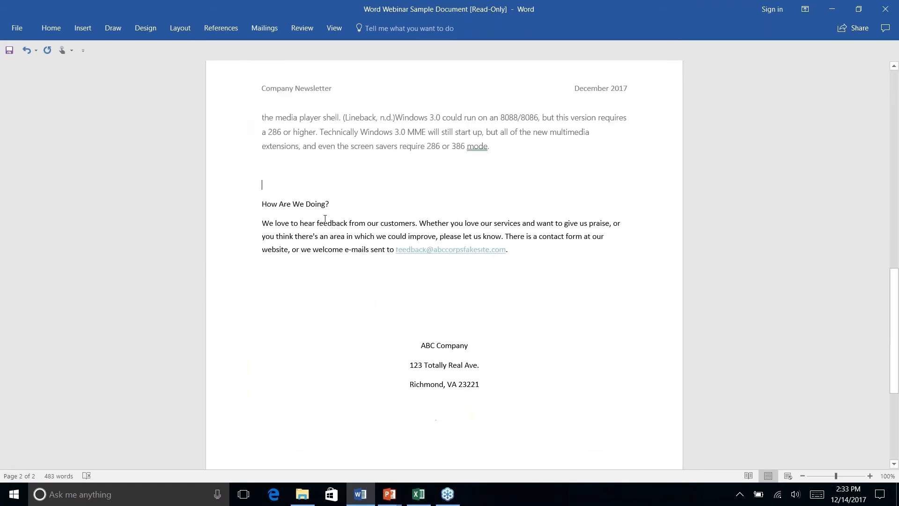
{"action": "right_click", "coordinate": [325, 220]}
{"action": "triple_click", "coordinate": [302, 221]}
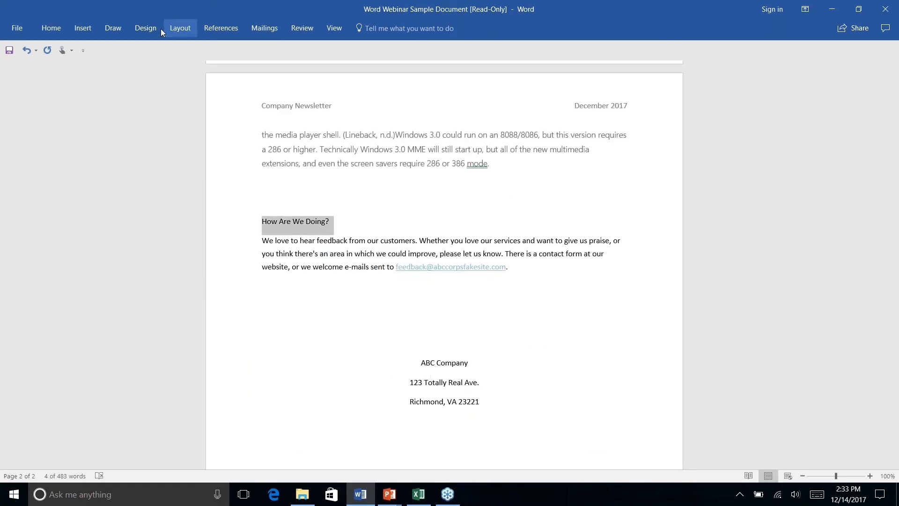
{"action": "left_click", "coordinate": [52, 29]}
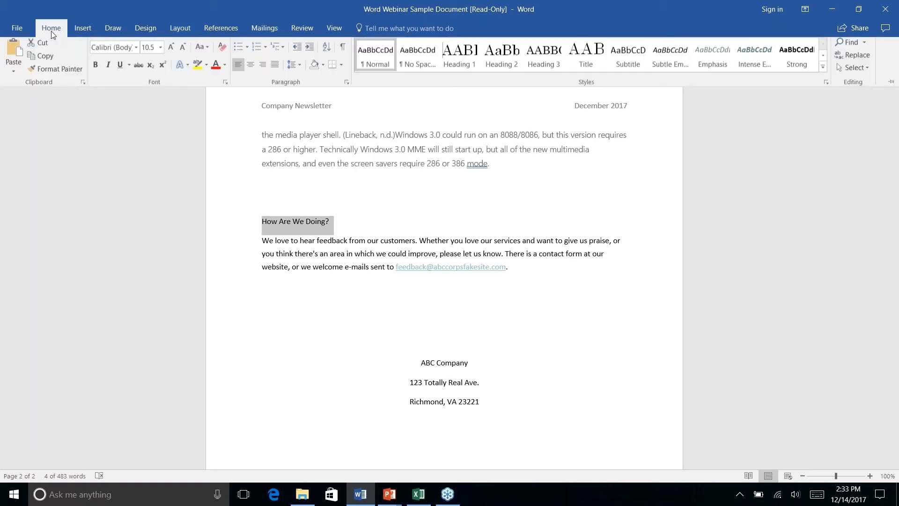
{"action": "left_click", "coordinate": [464, 60]}
- Return to the newsletter in Word and insert an empty line between its title and the Introduction heading
{"action": "scroll", "coordinate": [445, 281], "scroll_direction": "down", "scroll_amount": 5}
{"action": "scroll", "coordinate": [445, 281], "scroll_direction": "up", "scroll_amount": 15}
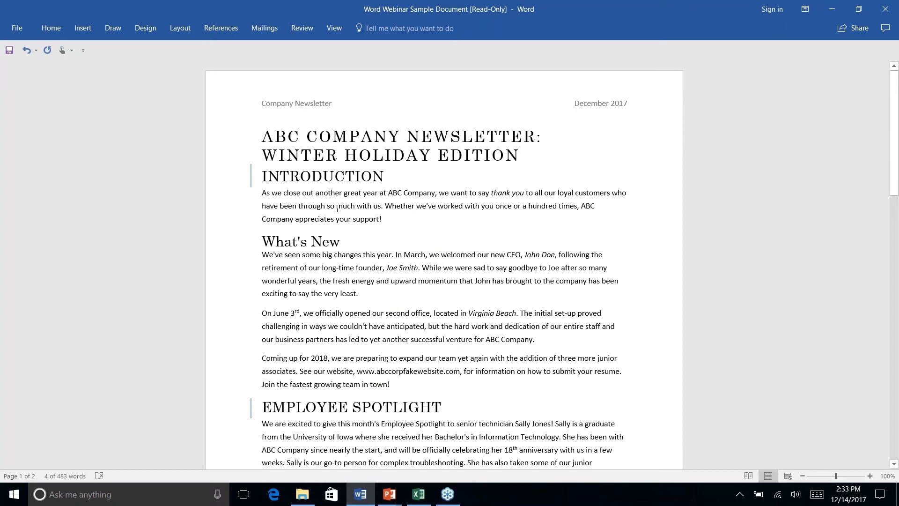
{"action": "left_click", "coordinate": [337, 208]}
{"action": "left_click", "coordinate": [311, 180]}
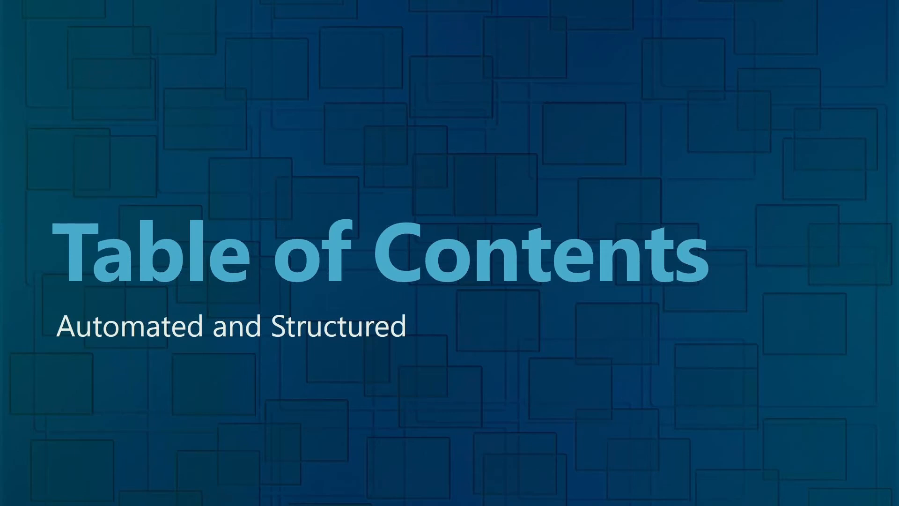
{"action": "key", "text": "alt+Tab"}
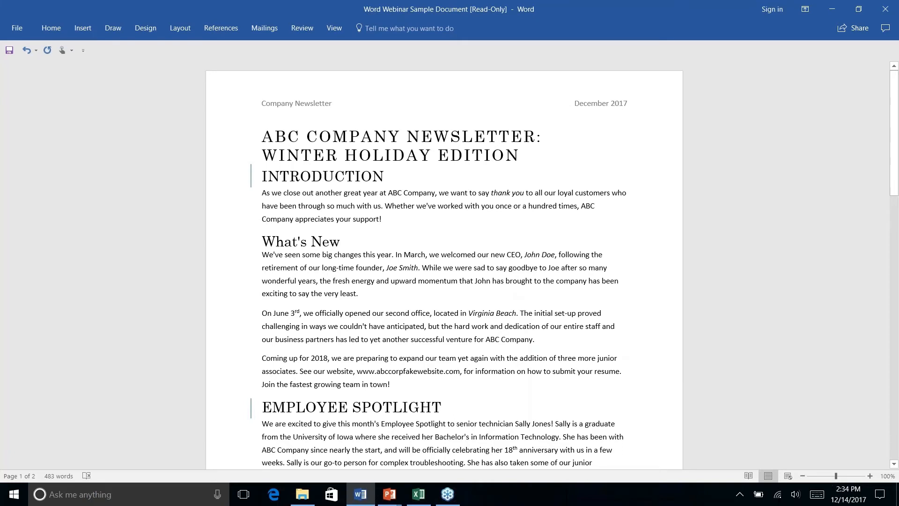
{"action": "key", "text": "Return"}
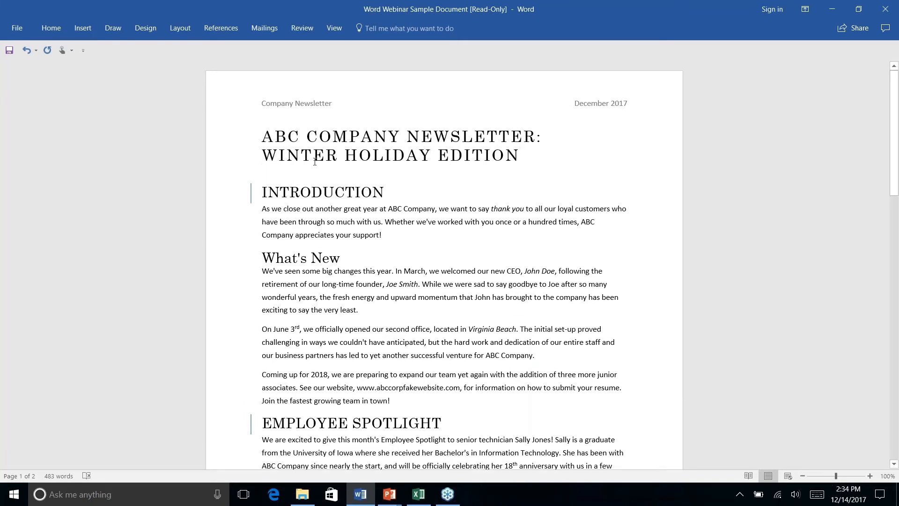
{"action": "left_click", "coordinate": [384, 167]}
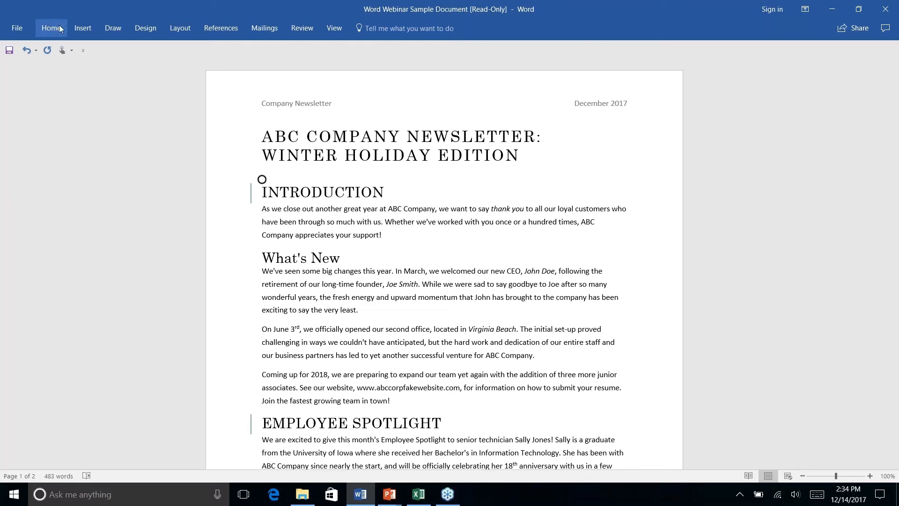
- Insert a table of contents in the Automatic Table 1 format on the empty line below the newsletter title
{"action": "left_click", "coordinate": [219, 29]}
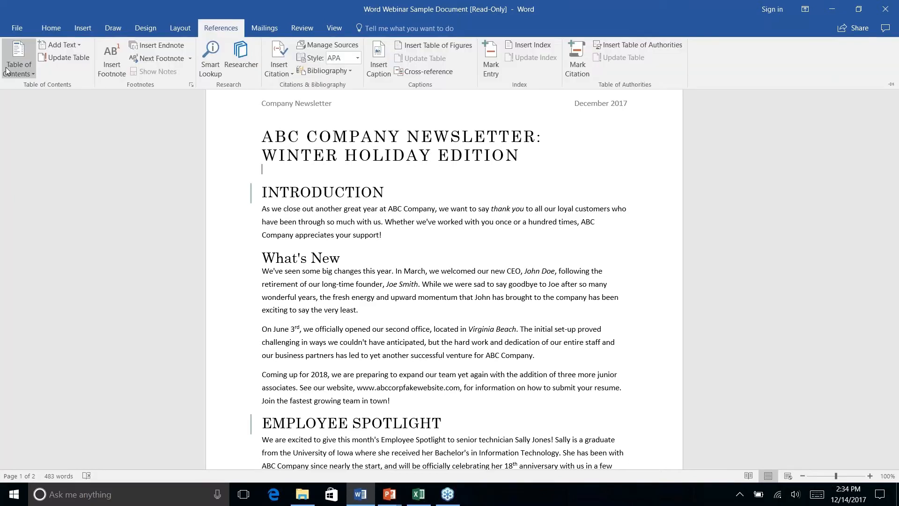
{"action": "left_click", "coordinate": [29, 72]}
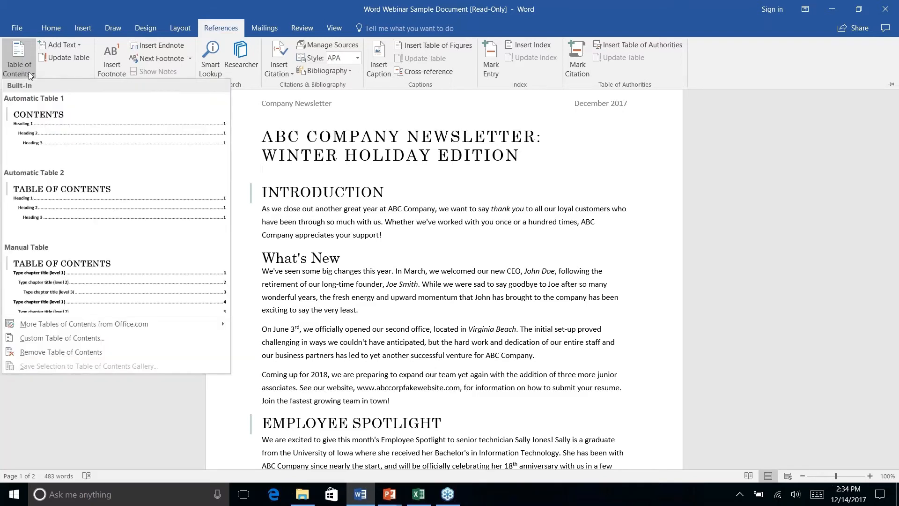
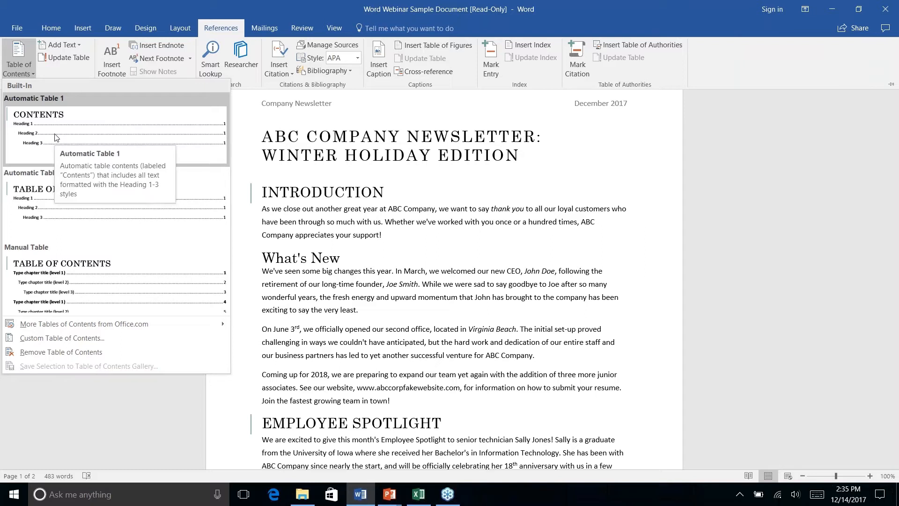
{"action": "right_click", "coordinate": [40, 137]}
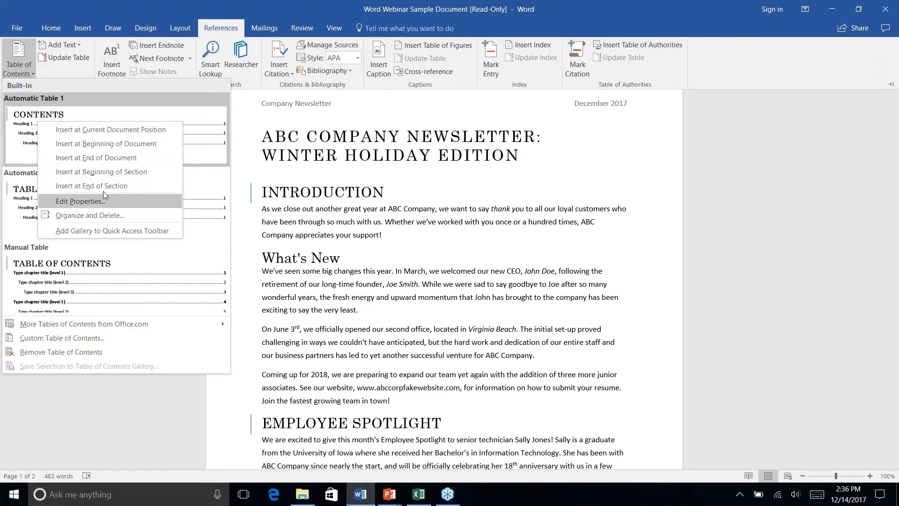
{"action": "key", "text": "Escape"}
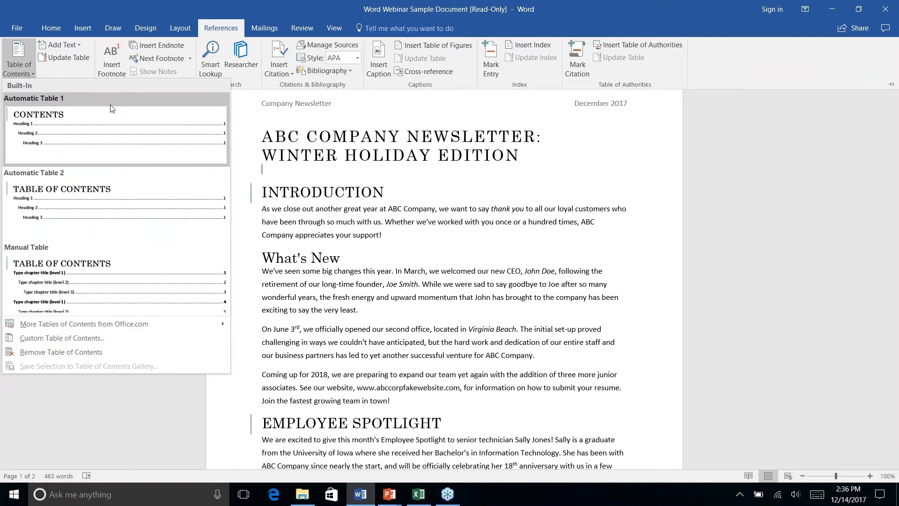
{"action": "key", "text": "Escape"}
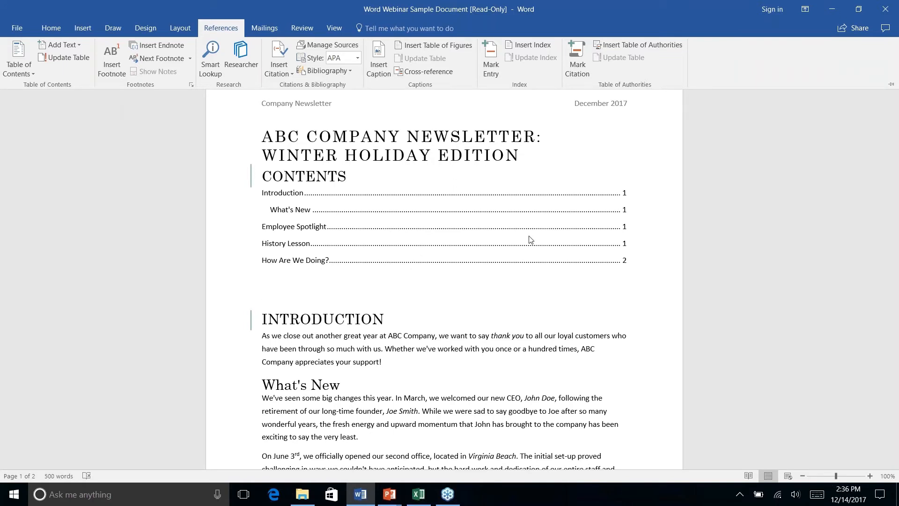
- Add an empty line between the newsletter title and the Contents heading
{"action": "left_click", "coordinate": [623, 226]}
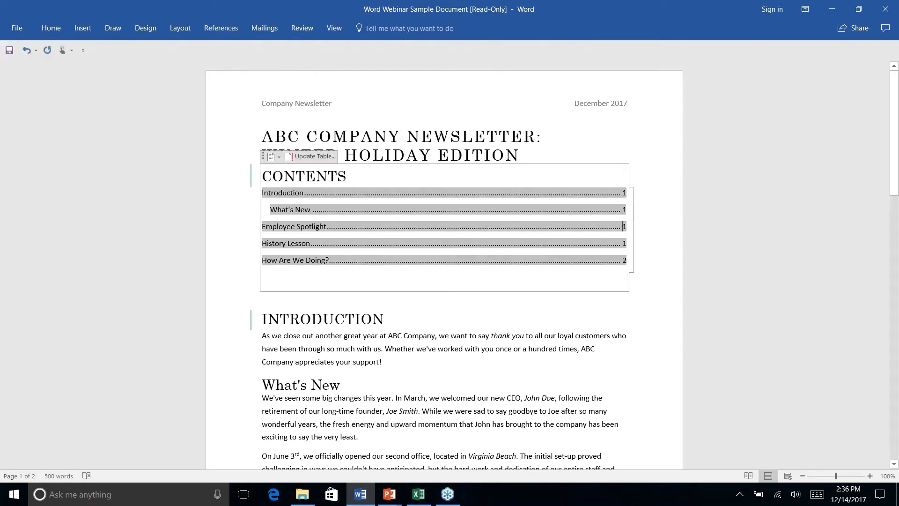
{"action": "left_click", "coordinate": [521, 156]}
{"action": "key", "text": "Return"}
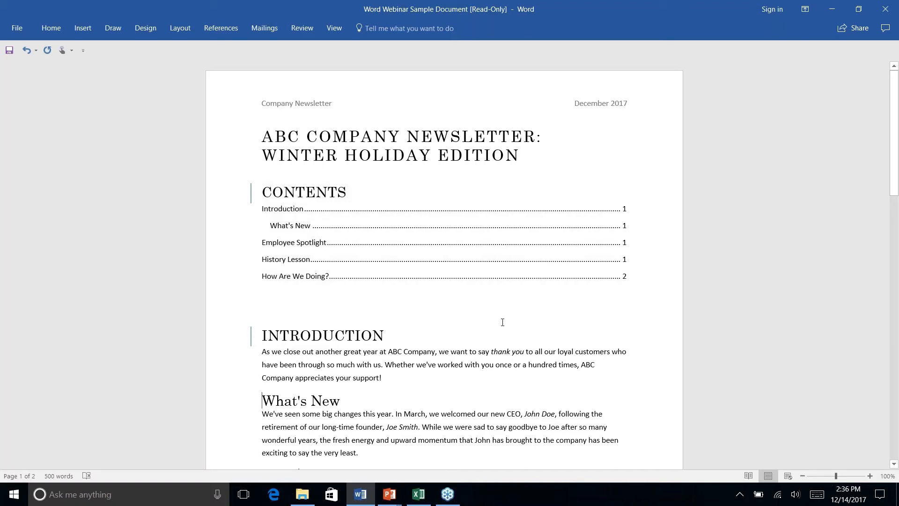
{"action": "scroll", "coordinate": [502, 323], "scroll_direction": "down", "scroll_amount": 3}
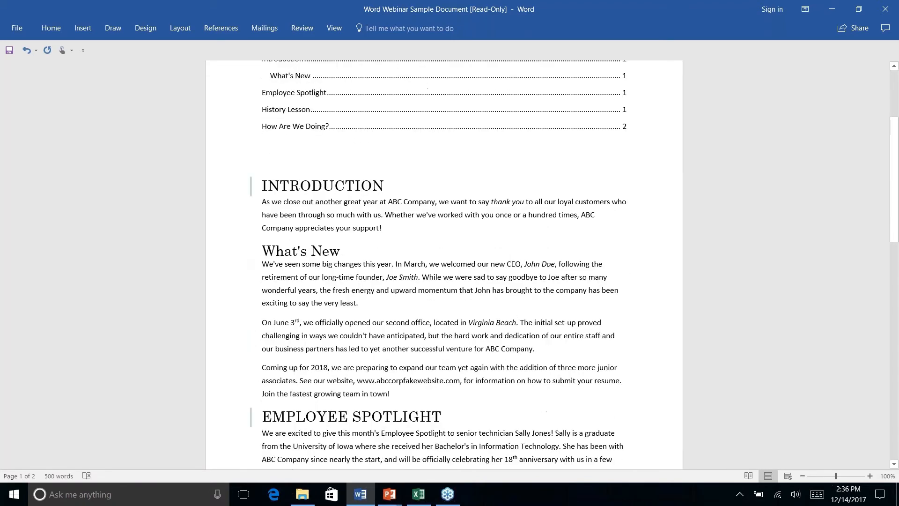
{"action": "scroll", "coordinate": [499, 314], "scroll_direction": "up", "scroll_amount": 3}
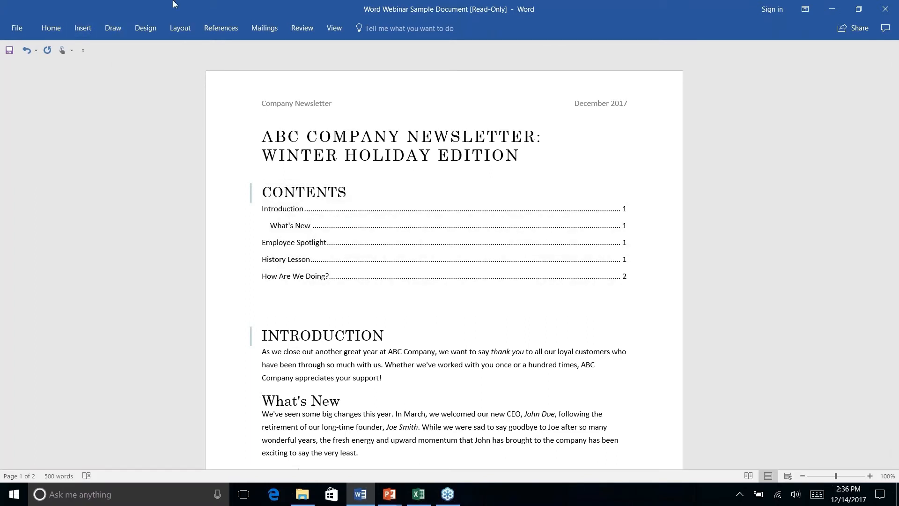
{"action": "left_click", "coordinate": [225, 29]}
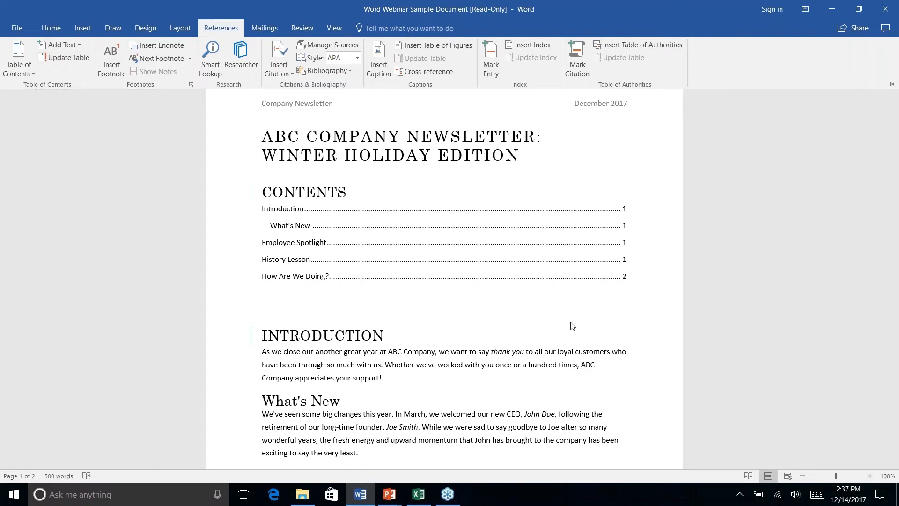
{"action": "left_click", "coordinate": [510, 303]}
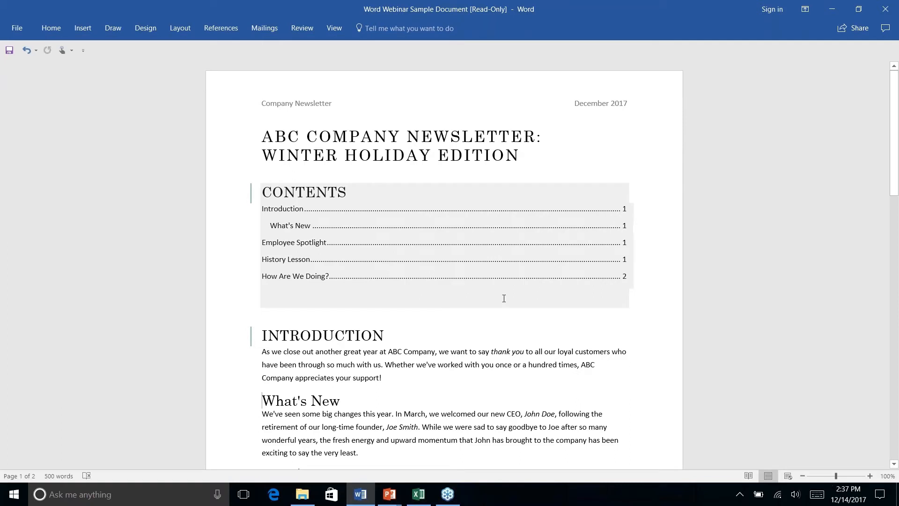
{"action": "left_click", "coordinate": [459, 283]}
{"action": "left_click", "coordinate": [467, 314]}
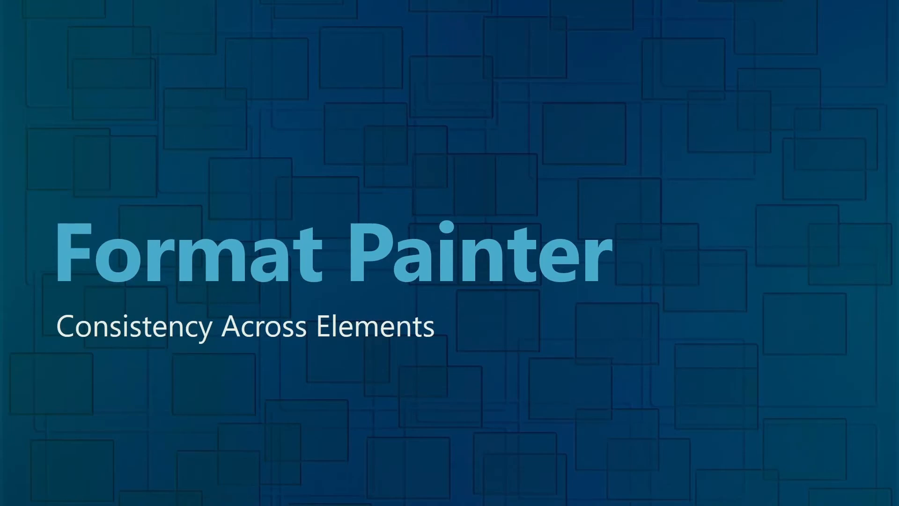
- Switch back to Word and go to the company address block at the end of the newsletter
{"action": "key", "text": "alt+Tab"}
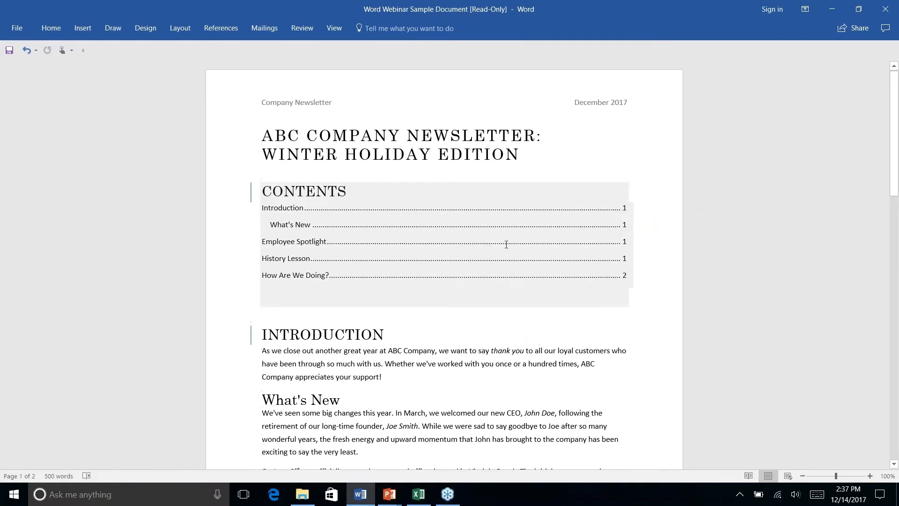
{"action": "left_click", "coordinate": [506, 244], "text": "ctrl"}
{"action": "scroll", "coordinate": [506, 244], "scroll_direction": "down", "scroll_amount": 10}
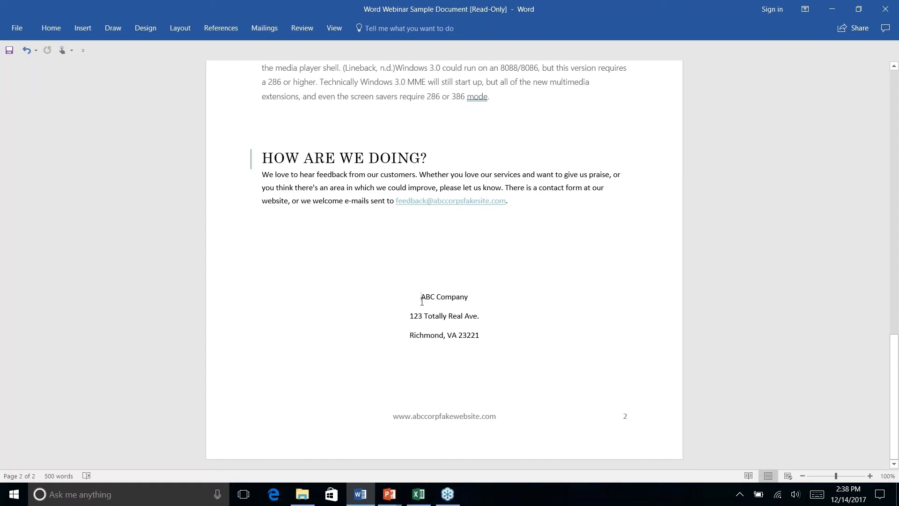
{"action": "left_click", "coordinate": [79, 29]}
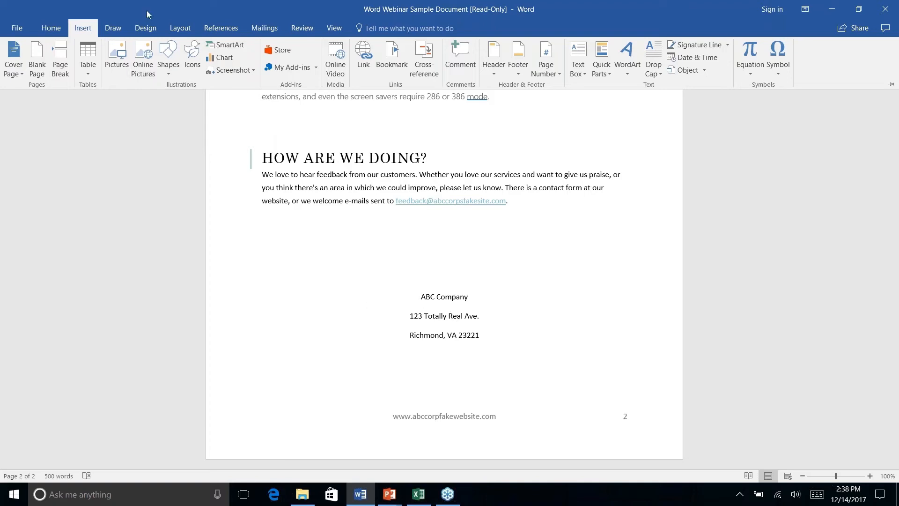
{"action": "right_click", "coordinate": [167, 73]}
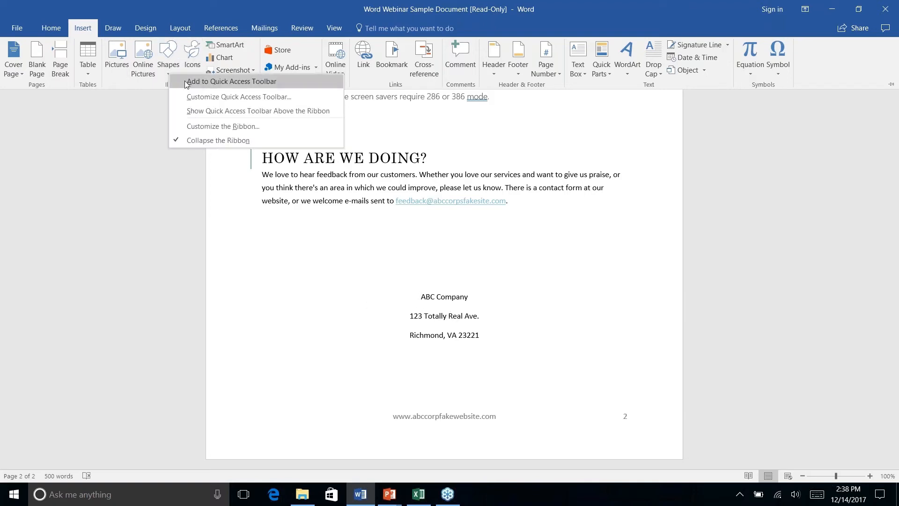
{"action": "left_click", "coordinate": [168, 53]}
{"action": "left_click", "coordinate": [169, 52]}
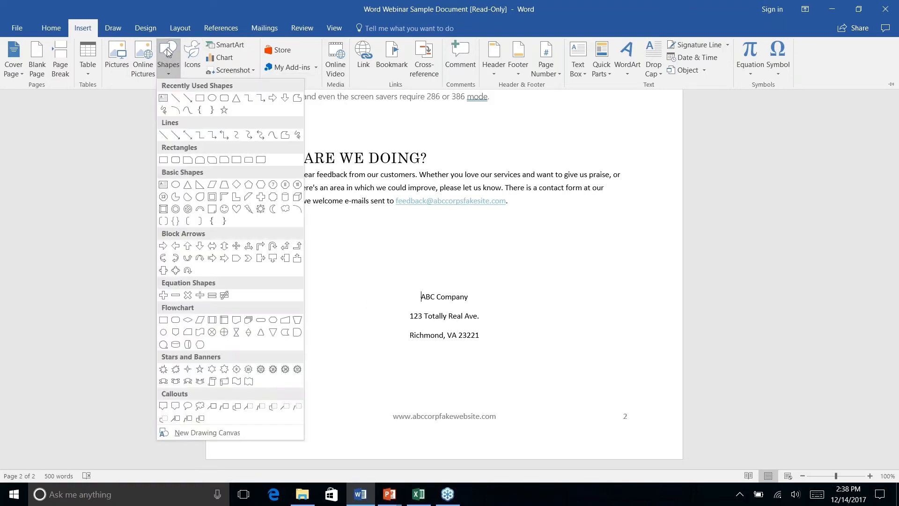
{"action": "left_click", "coordinate": [225, 98]}
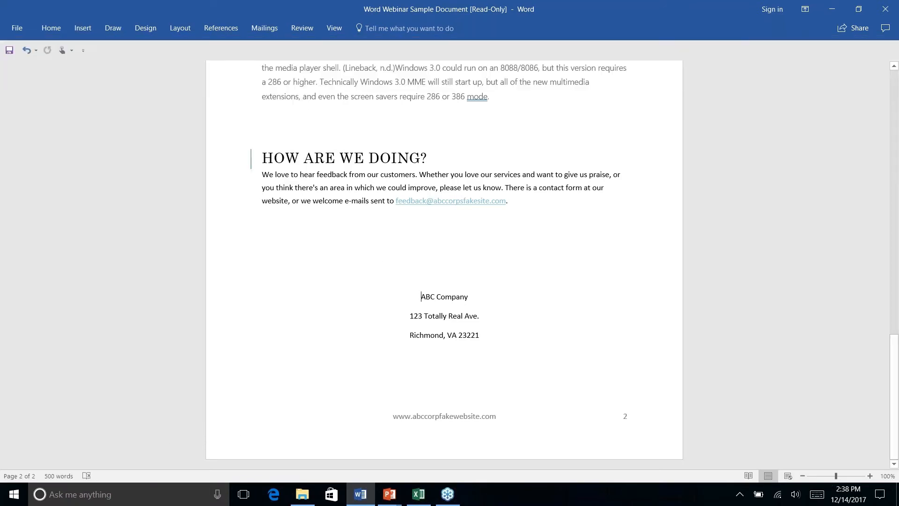
{"action": "left_click", "coordinate": [107, 28]}
- Draw a rounded rectangle shape covering the company address block at the end of page 2
{"action": "left_click", "coordinate": [83, 28]}
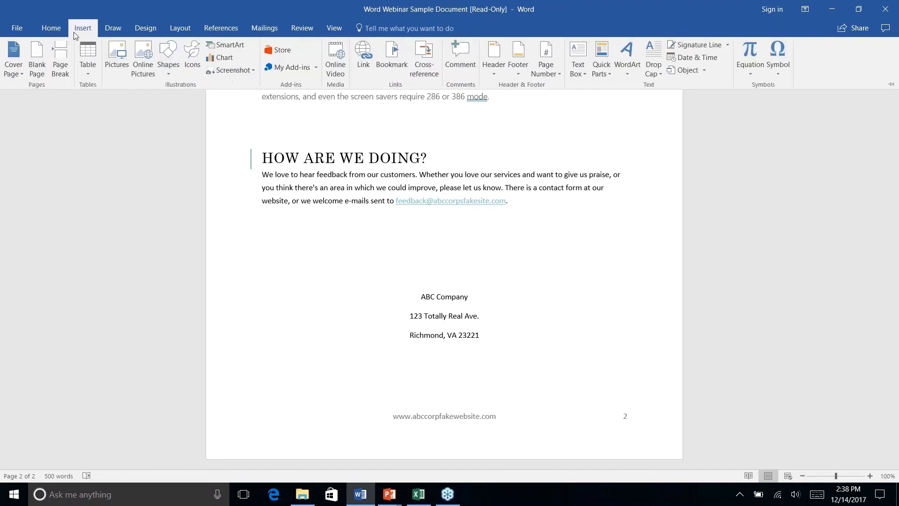
{"action": "left_click", "coordinate": [175, 72]}
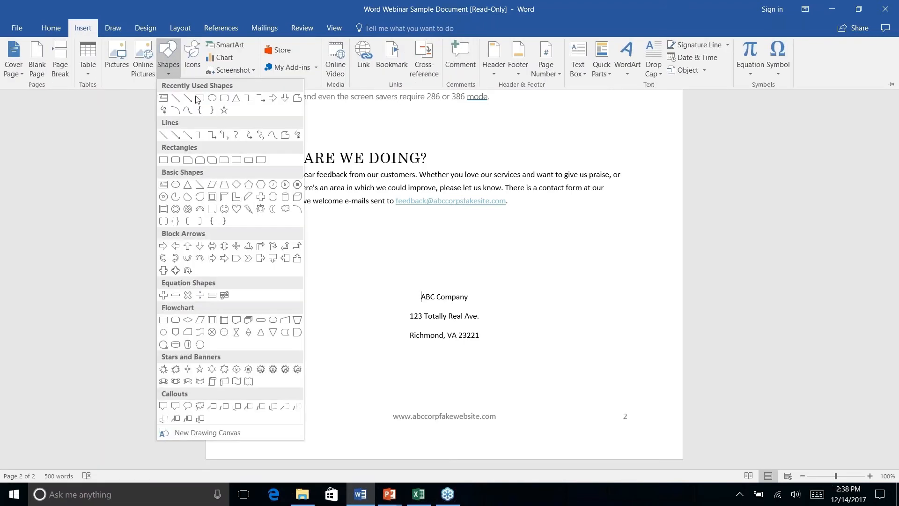
{"action": "left_click", "coordinate": [213, 98]}
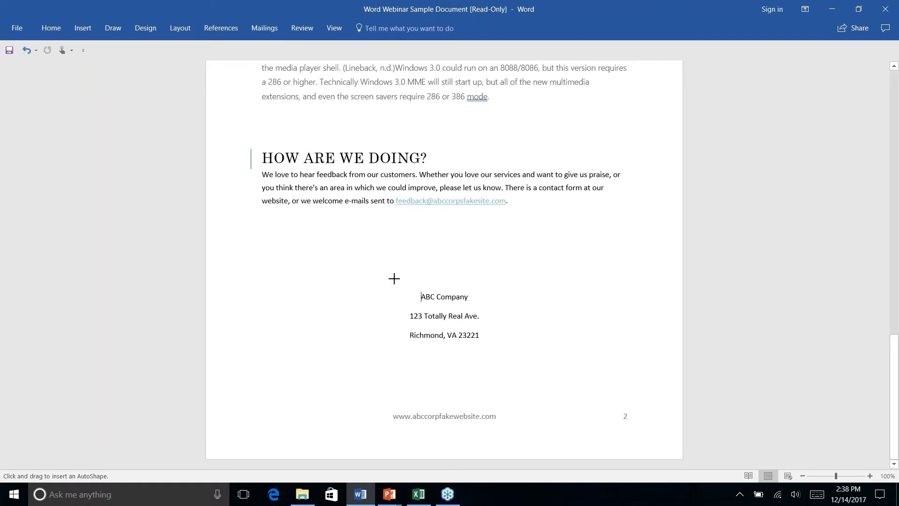
{"action": "left_click_drag", "start_coordinate": [394, 279], "coordinate": [494, 356]}
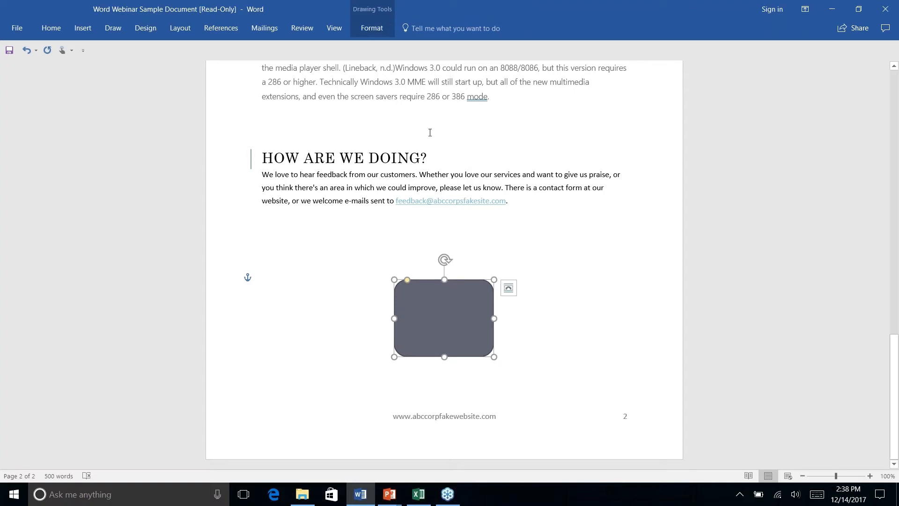
- Send the rounded rectangle over the company address block behind the text
{"action": "left_click", "coordinate": [372, 29]}
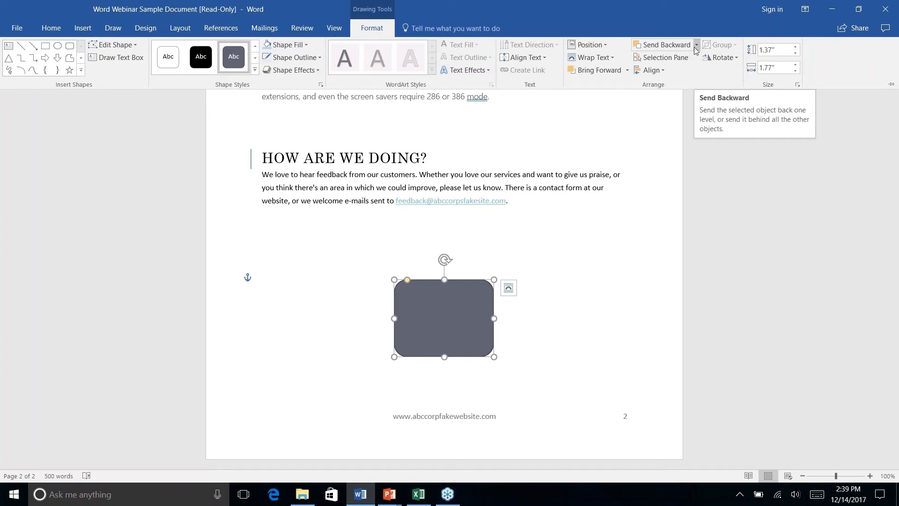
{"action": "left_click", "coordinate": [696, 46]}
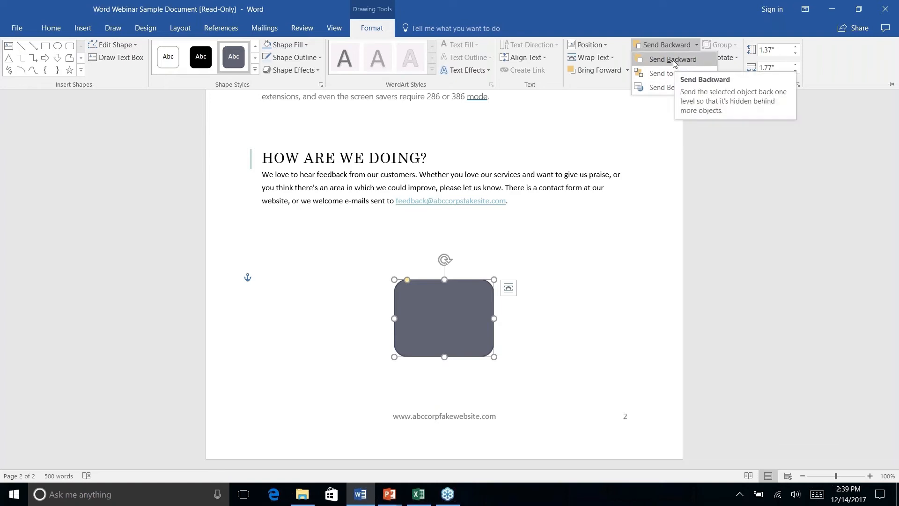
{"action": "right_click", "coordinate": [673, 90]}
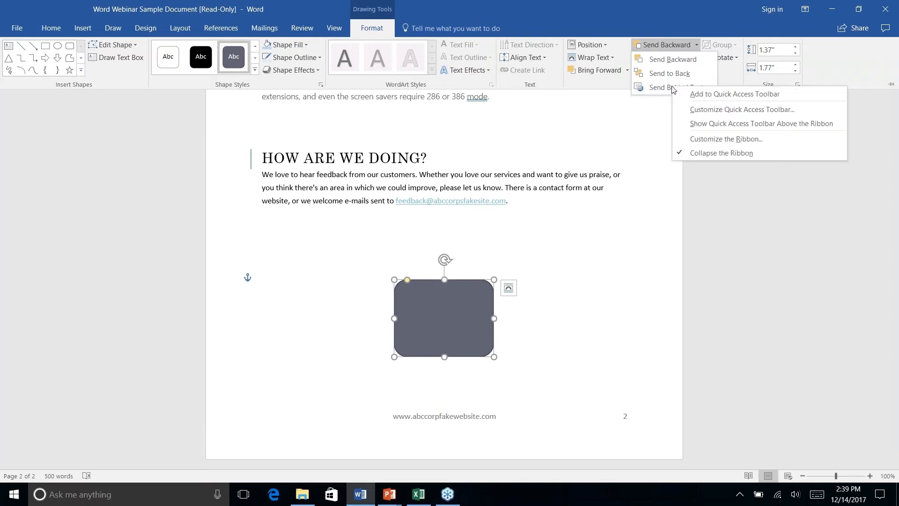
{"action": "left_click", "coordinate": [665, 88]}
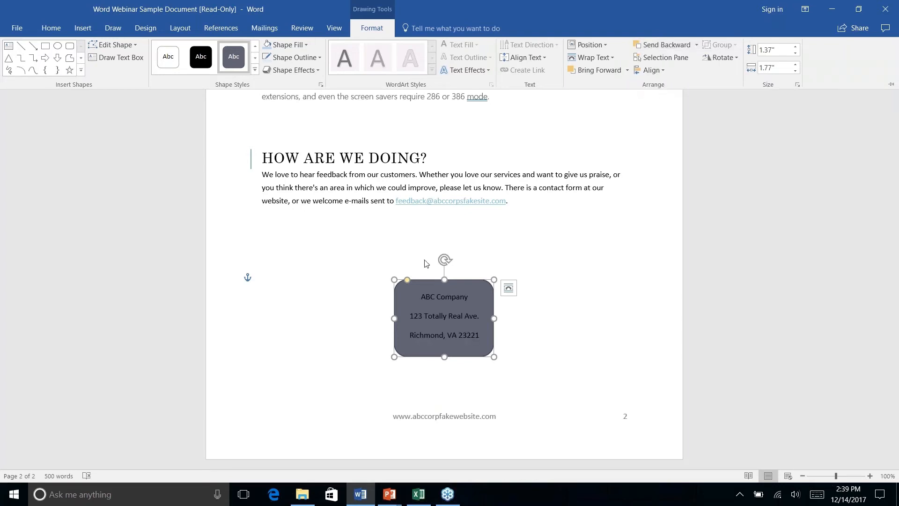
{"action": "left_click", "coordinate": [535, 333]}
{"action": "right_click", "coordinate": [538, 335]}
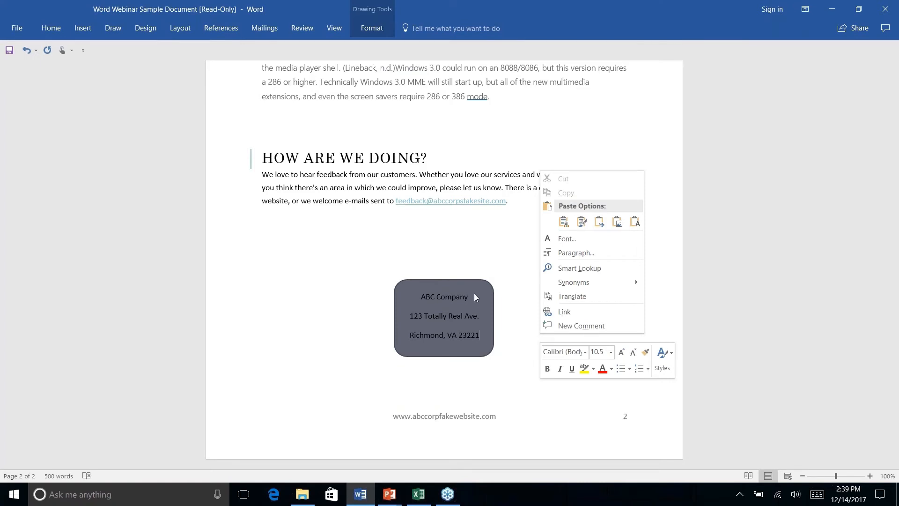
{"action": "left_click", "coordinate": [533, 312]}
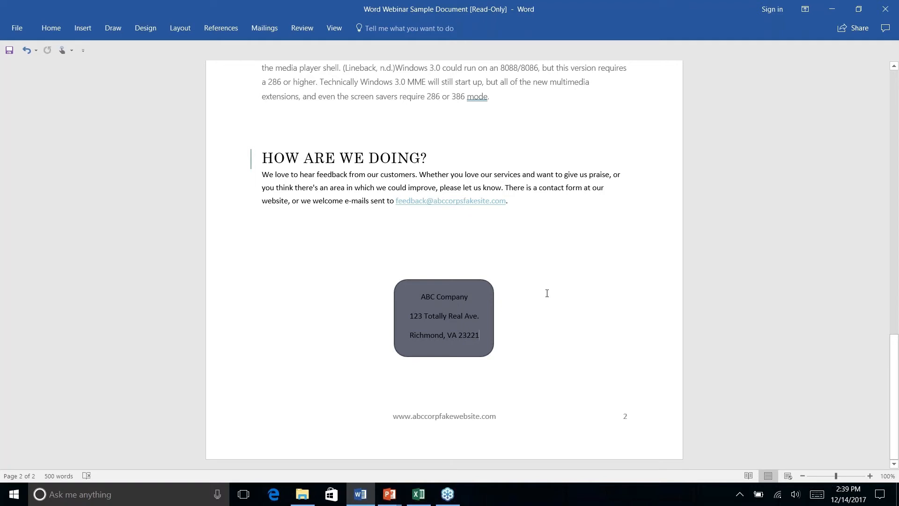
- Apply the light teal theme style from the fourth row of the shape styles to the address block's rounded rectangle
{"action": "left_click", "coordinate": [482, 302]}
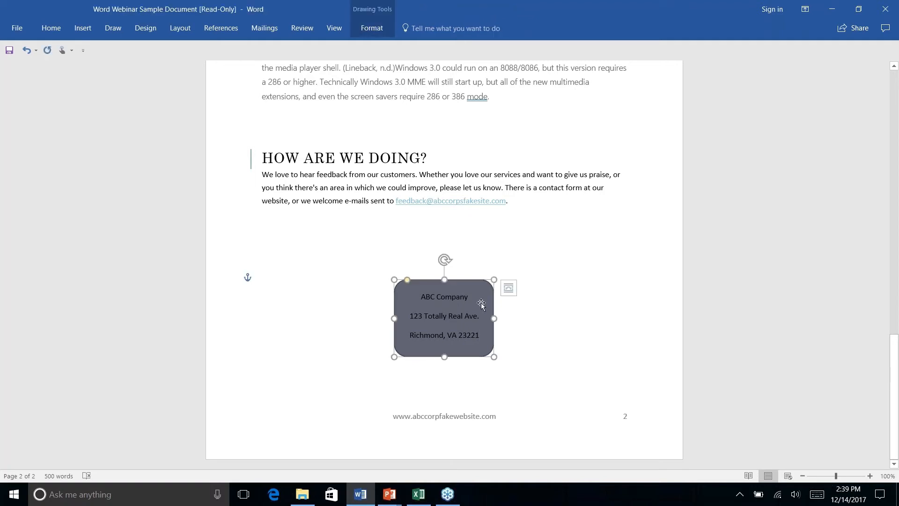
{"action": "left_click", "coordinate": [78, 32]}
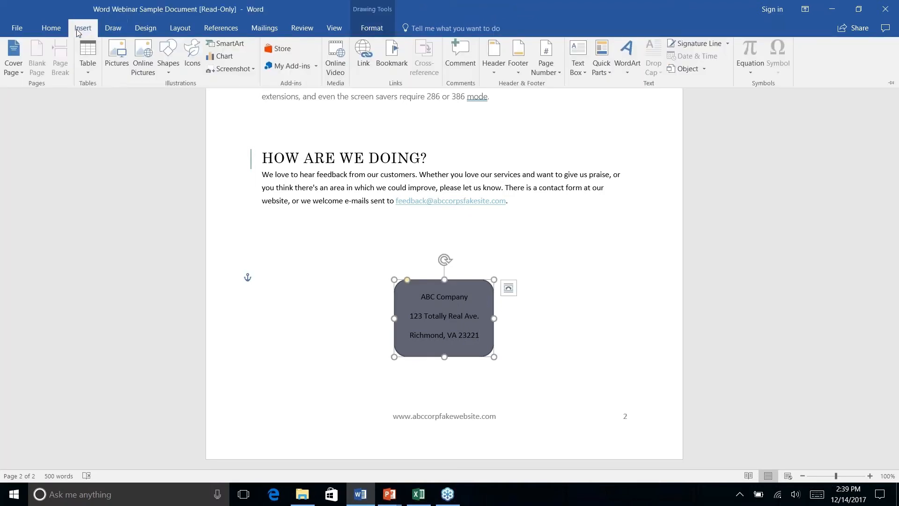
{"action": "left_click", "coordinate": [52, 30]}
{"action": "left_click", "coordinate": [371, 29]}
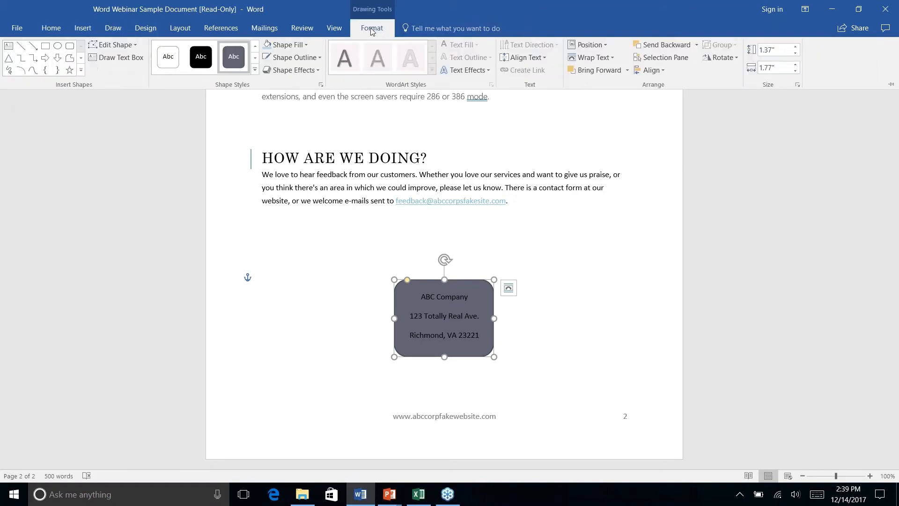
{"action": "left_click", "coordinate": [256, 70]}
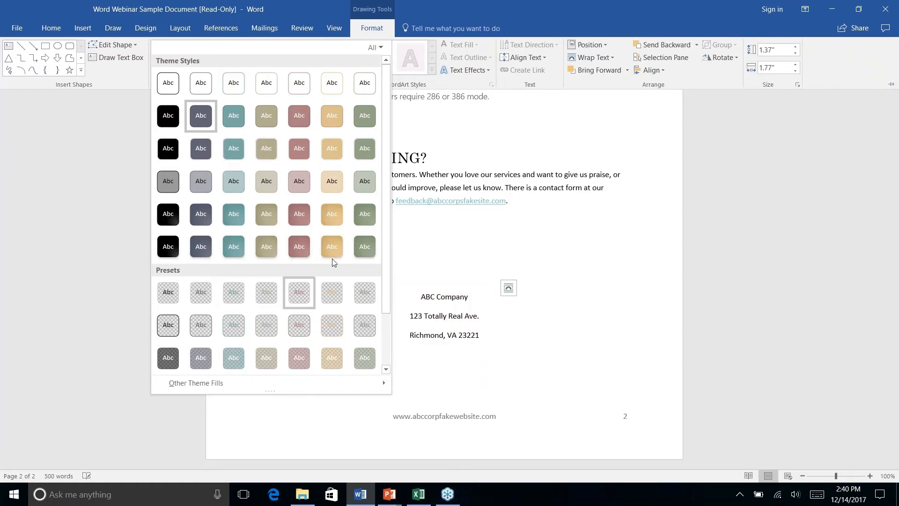
{"action": "scroll", "coordinate": [335, 260], "scroll_direction": "down", "scroll_amount": 1}
{"action": "scroll", "coordinate": [335, 261], "scroll_direction": "up", "scroll_amount": 1}
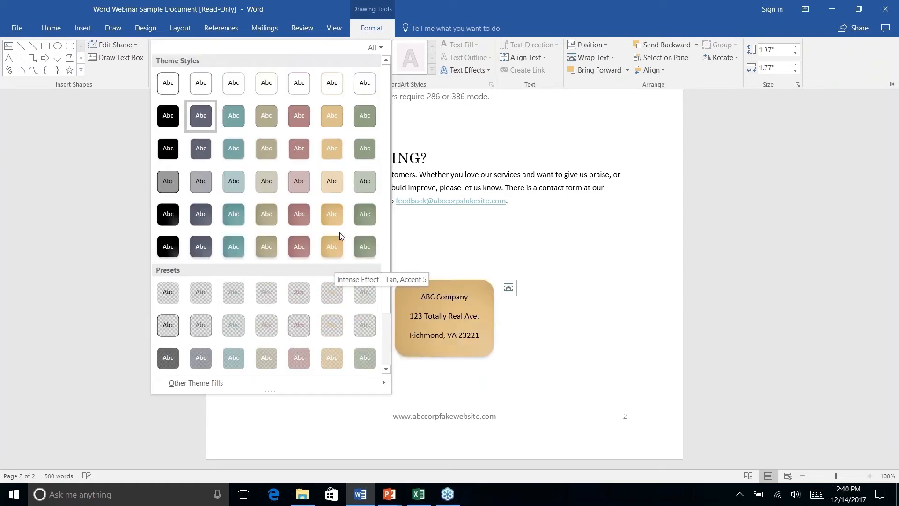
{"action": "right_click", "coordinate": [234, 185]}
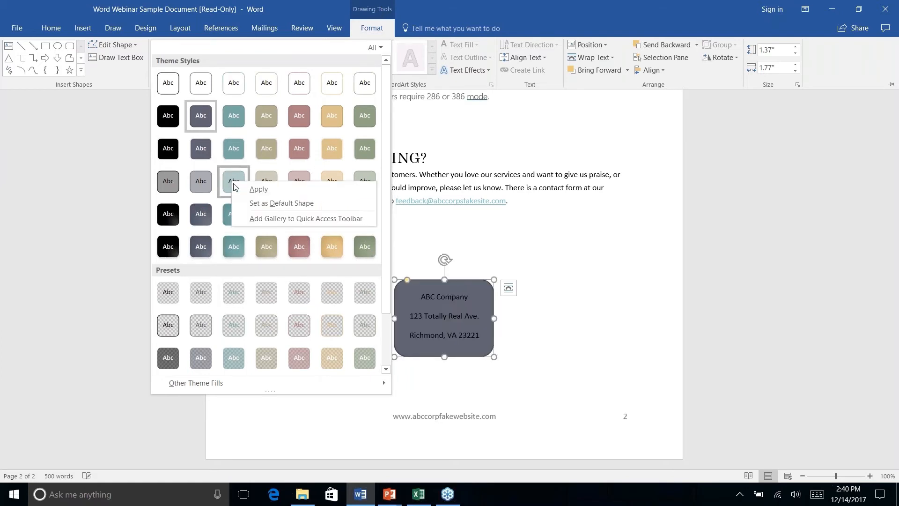
{"action": "left_click", "coordinate": [231, 181]}
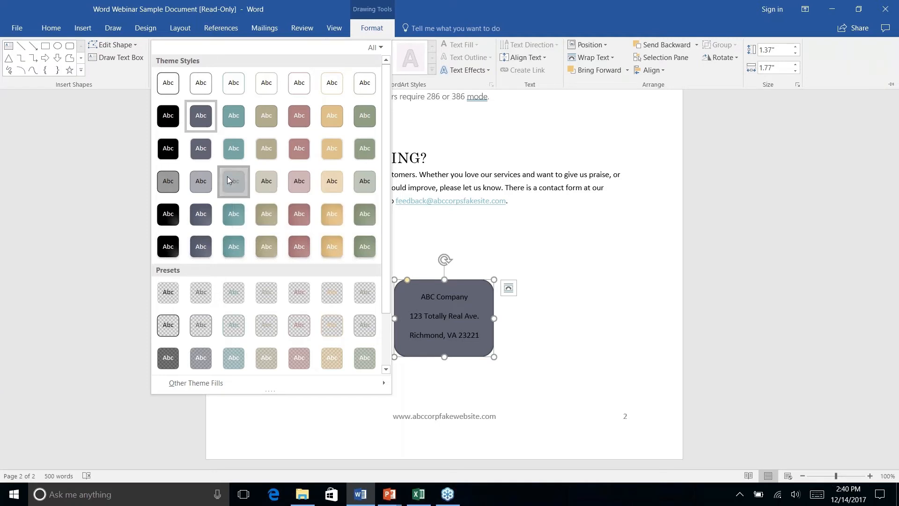
{"action": "left_click", "coordinate": [230, 181]}
{"action": "key", "text": "ctrl+F1"}
{"action": "right_click", "coordinate": [530, 342]}
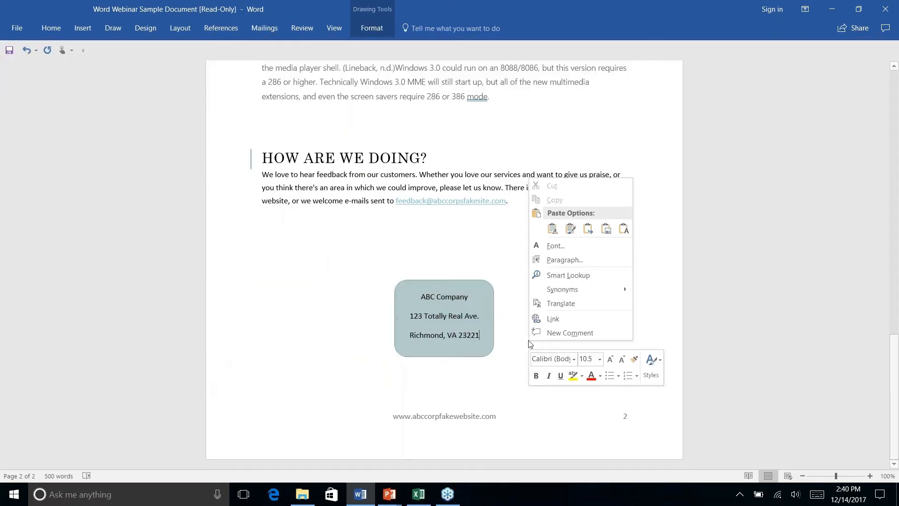
{"action": "left_click", "coordinate": [488, 235]}
- Give the address block's rounded rectangle an outline in the darkest teal theme shade with a weight of 2¼ pt
{"action": "left_click", "coordinate": [478, 292]}
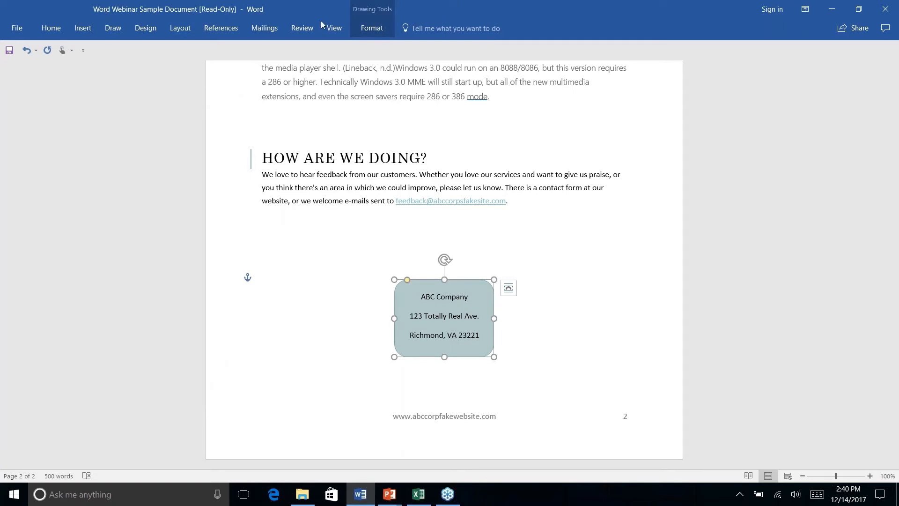
{"action": "left_click", "coordinate": [359, 29]}
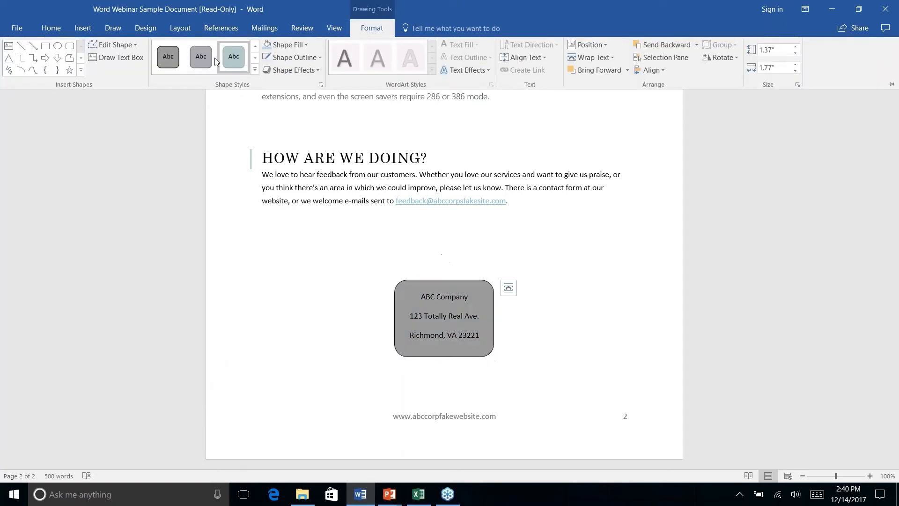
{"action": "left_click", "coordinate": [305, 57]}
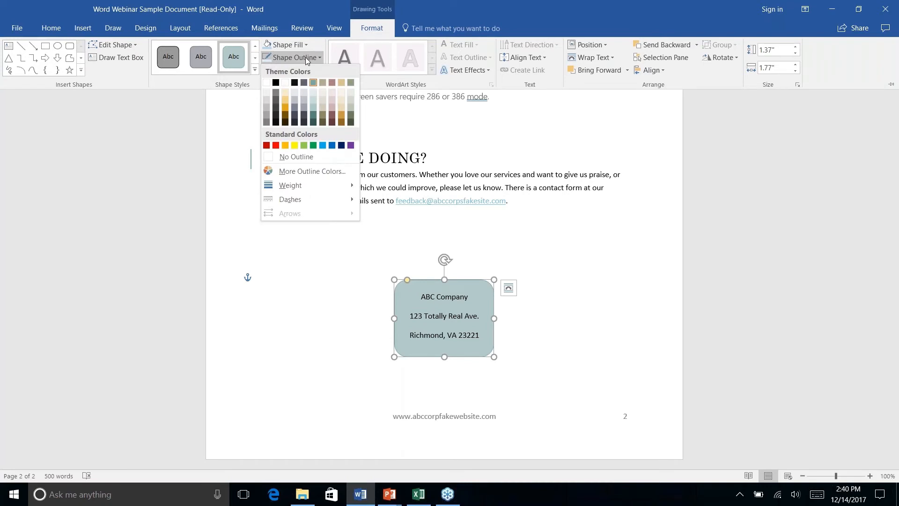
{"action": "left_click", "coordinate": [313, 124]}
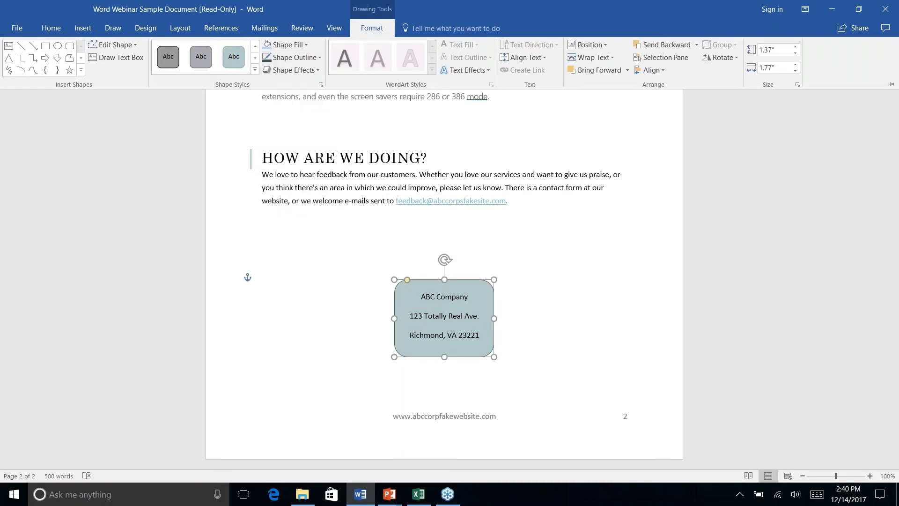
{"action": "left_click", "coordinate": [321, 57]}
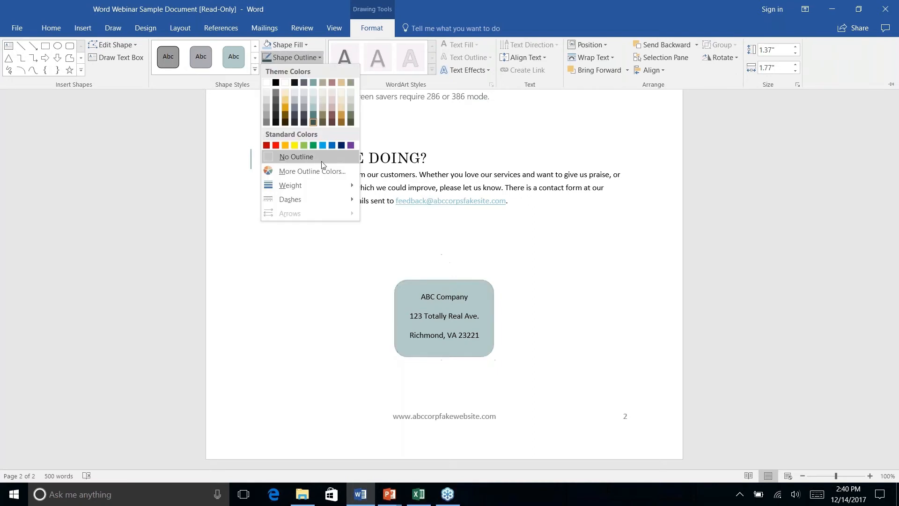
{"action": "mouse_move", "coordinate": [324, 194]}
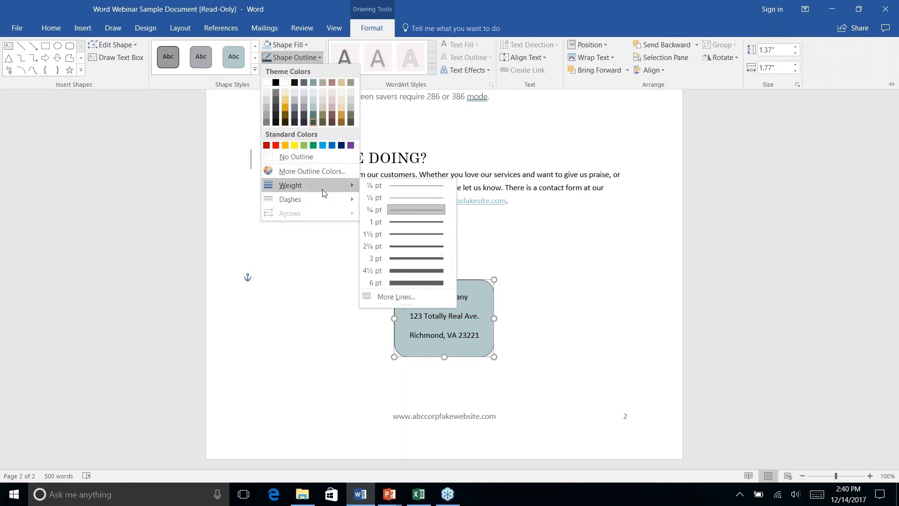
{"action": "left_click", "coordinate": [400, 246]}
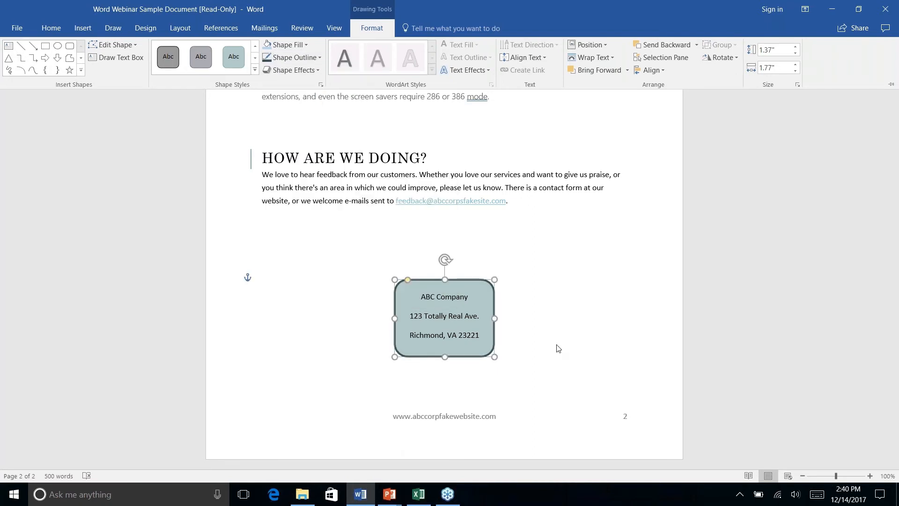
{"action": "key", "text": "ctrl+F1"}
{"action": "left_click", "coordinate": [479, 335]}
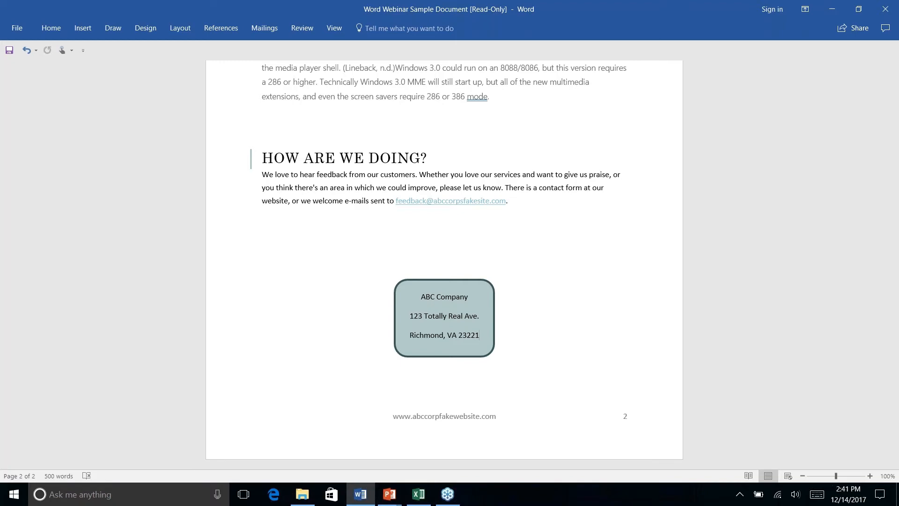
- Draw a rounded rectangle about 3.14" wide and 0.42" high over the History Lesson heading on page 2
{"action": "scroll", "coordinate": [444, 262], "scroll_direction": "up", "scroll_amount": 7}
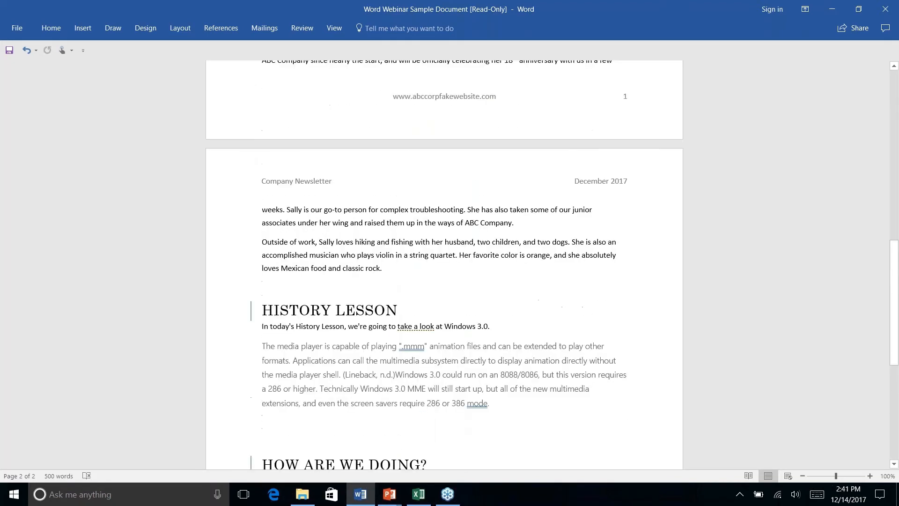
{"action": "scroll", "coordinate": [444, 262], "scroll_direction": "up", "scroll_amount": 4}
{"action": "scroll", "coordinate": [444, 263], "scroll_direction": "down", "scroll_amount": 5}
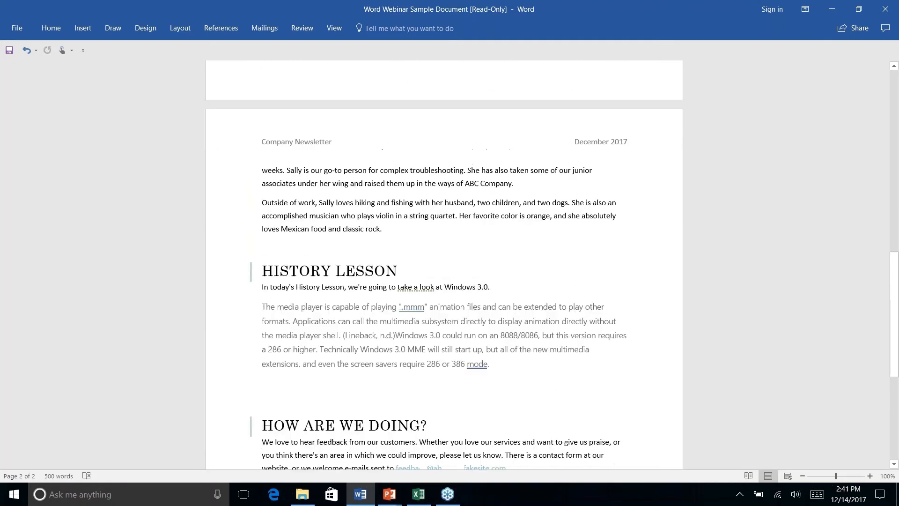
{"action": "scroll", "coordinate": [444, 263], "scroll_direction": "down", "scroll_amount": 2}
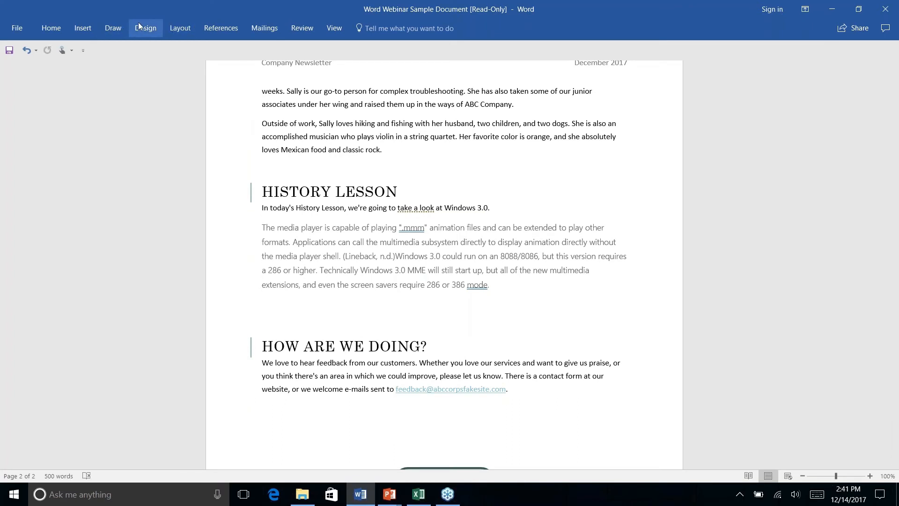
{"action": "left_click", "coordinate": [84, 29]}
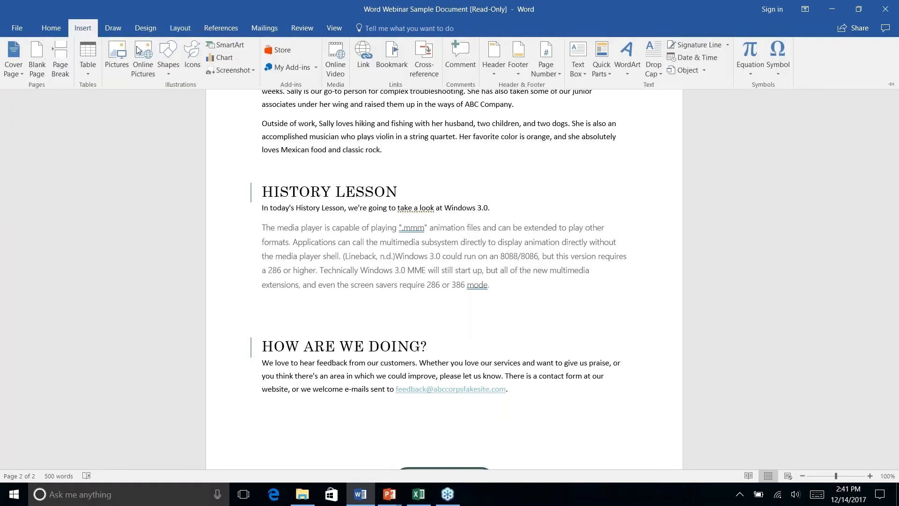
{"action": "left_click", "coordinate": [164, 72]}
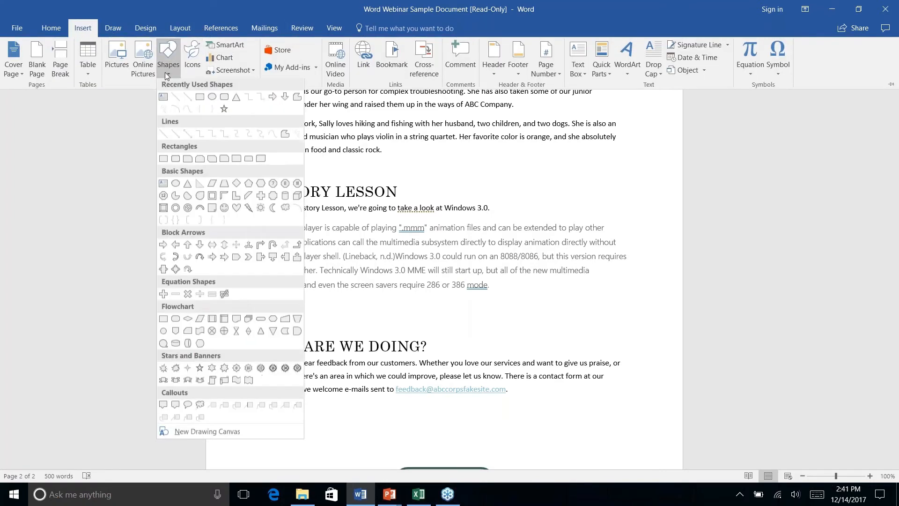
{"action": "left_click", "coordinate": [225, 100]}
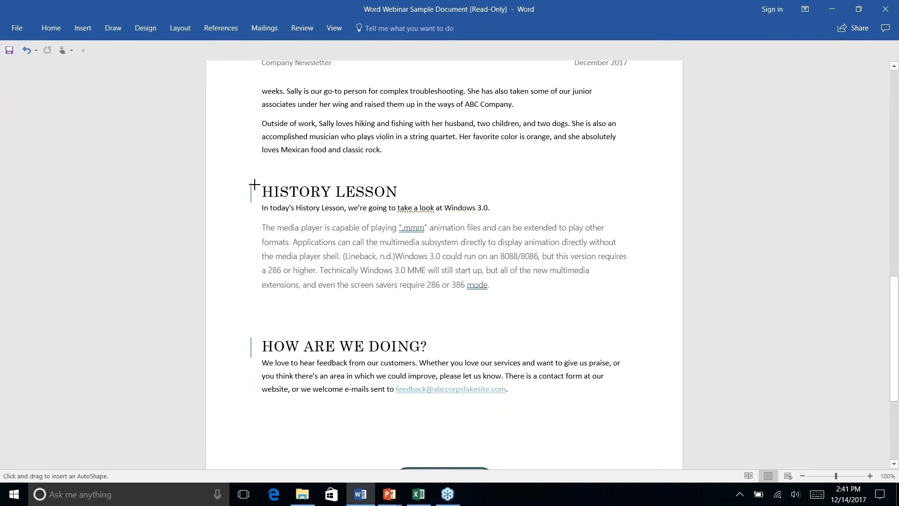
{"action": "mouse_move", "coordinate": [256, 179]}
{"action": "left_mouse_down"}
{"action": "mouse_move", "coordinate": [307, 191]}
{"action": "mouse_move", "coordinate": [459, 196]}
{"action": "mouse_move", "coordinate": [460, 204]}
{"action": "mouse_move", "coordinate": [434, 202]}
{"action": "left_mouse_up"}
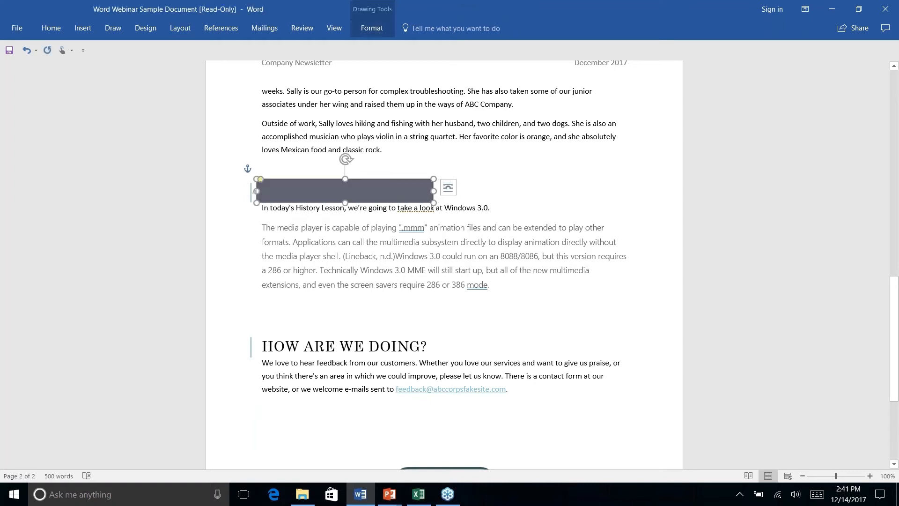
- Send the rounded rectangle over the History Lesson heading behind the text
{"action": "left_click", "coordinate": [363, 29]}
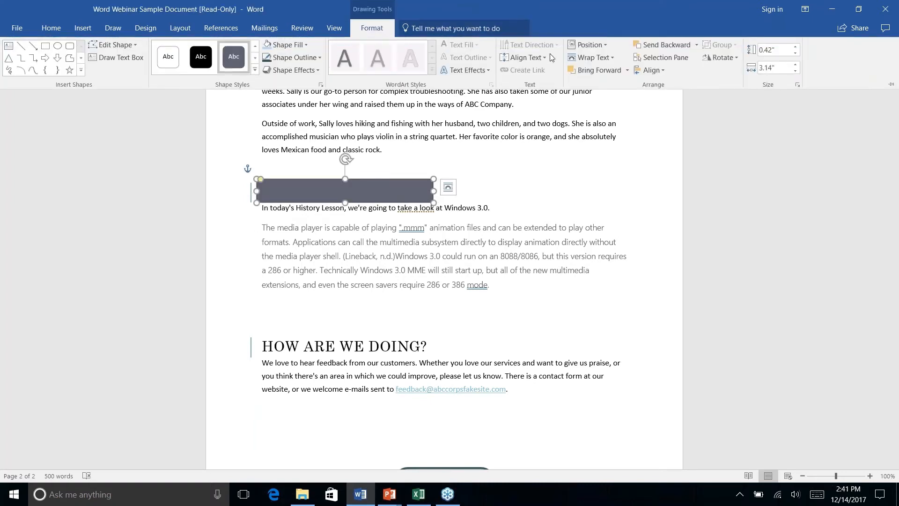
{"action": "left_click", "coordinate": [697, 45]}
{"action": "left_click", "coordinate": [673, 88]}
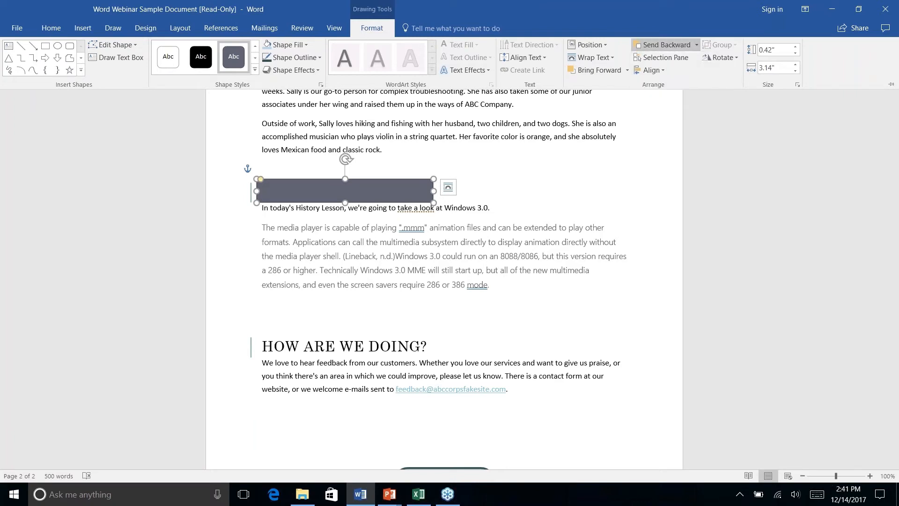
{"action": "left_click", "coordinate": [507, 188]}
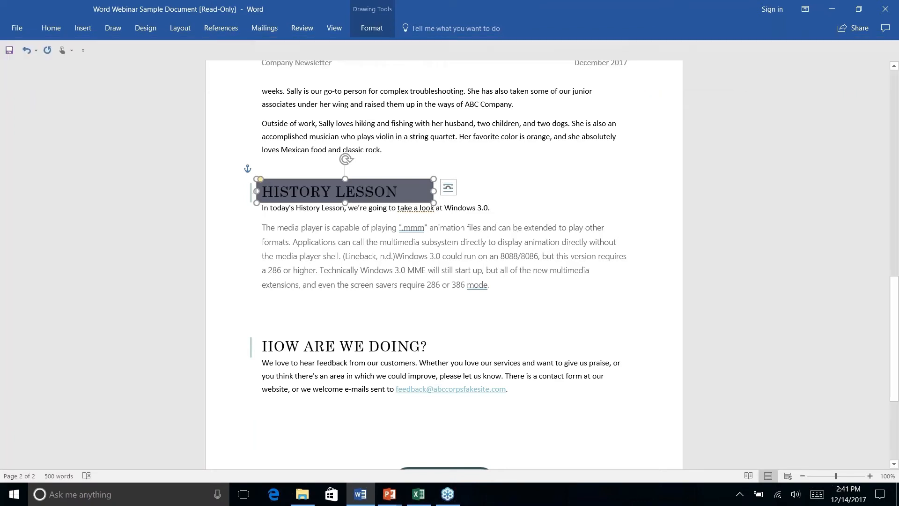
{"action": "left_click", "coordinate": [313, 208]}
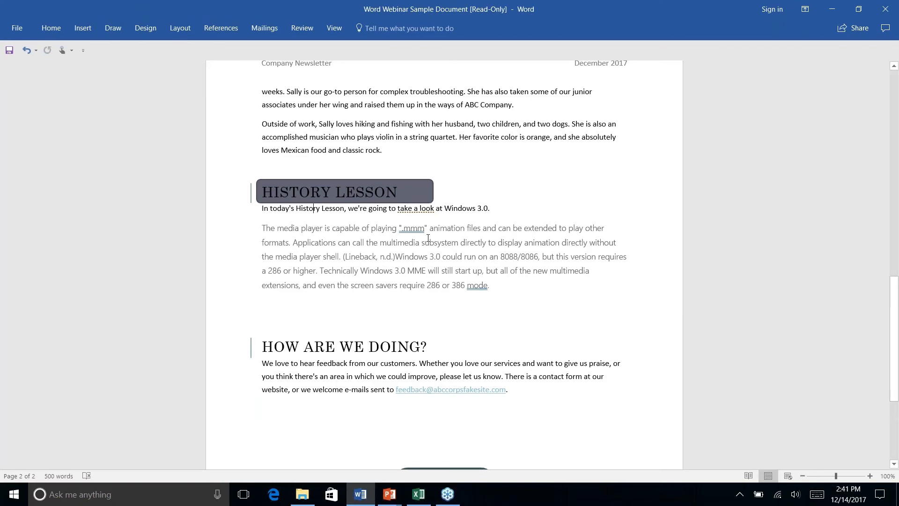
{"action": "scroll", "coordinate": [428, 238], "scroll_direction": "up", "scroll_amount": 1}
{"action": "scroll", "coordinate": [428, 238], "scroll_direction": "down", "scroll_amount": 3}
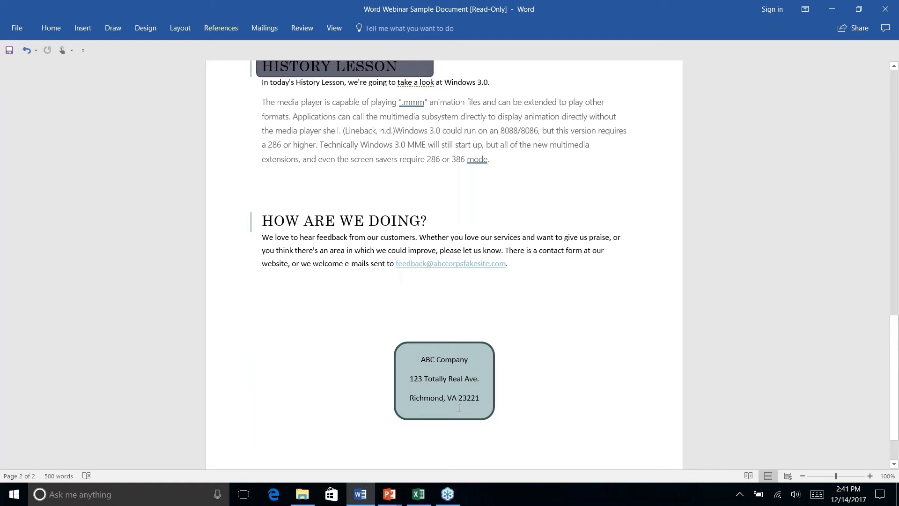
{"action": "left_click", "coordinate": [51, 29]}
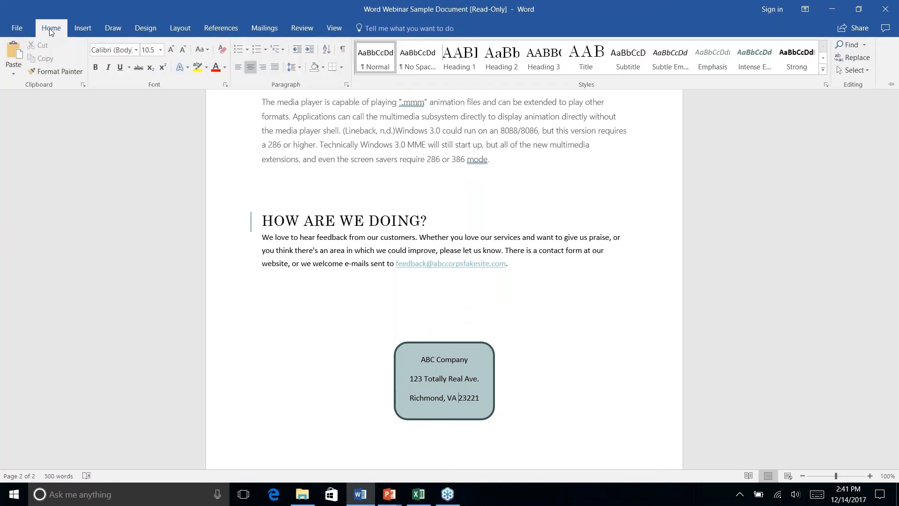
{"action": "left_click", "coordinate": [389, 388]}
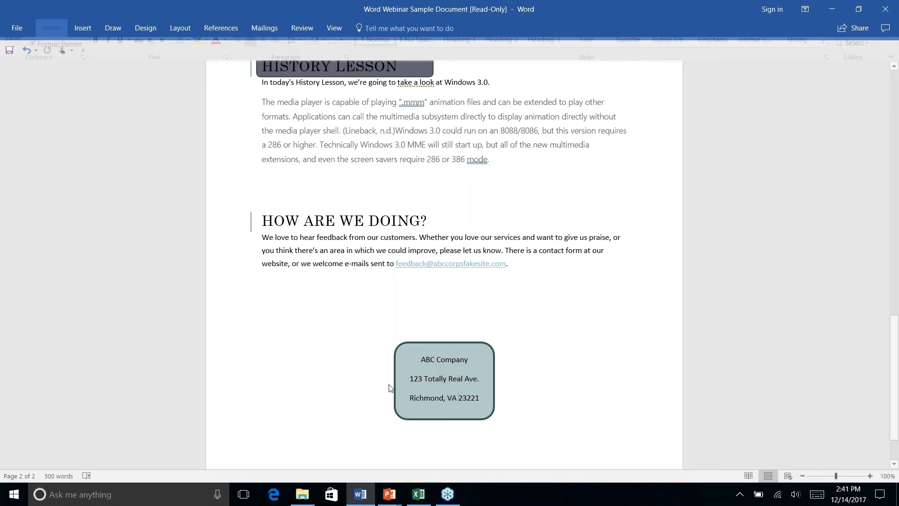
{"action": "left_click", "coordinate": [392, 354]}
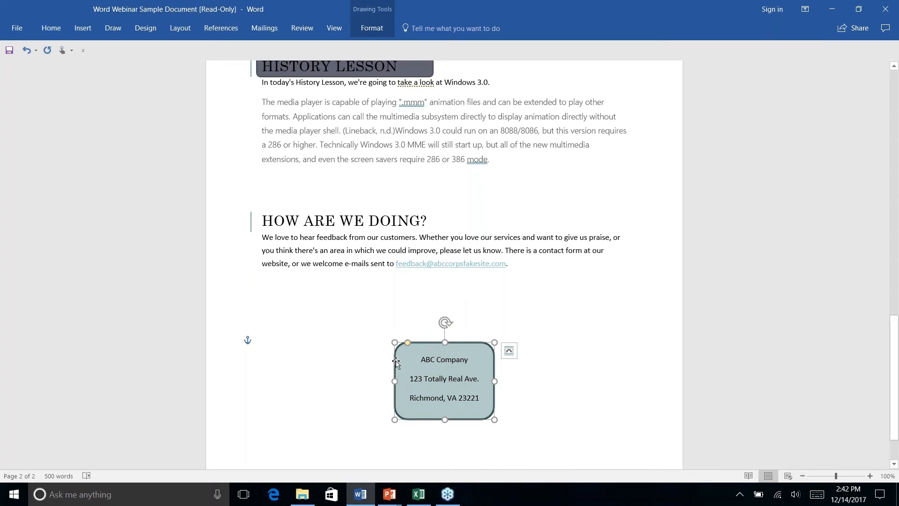
{"action": "left_click", "coordinate": [50, 30]}
{"action": "left_click", "coordinate": [52, 74]}
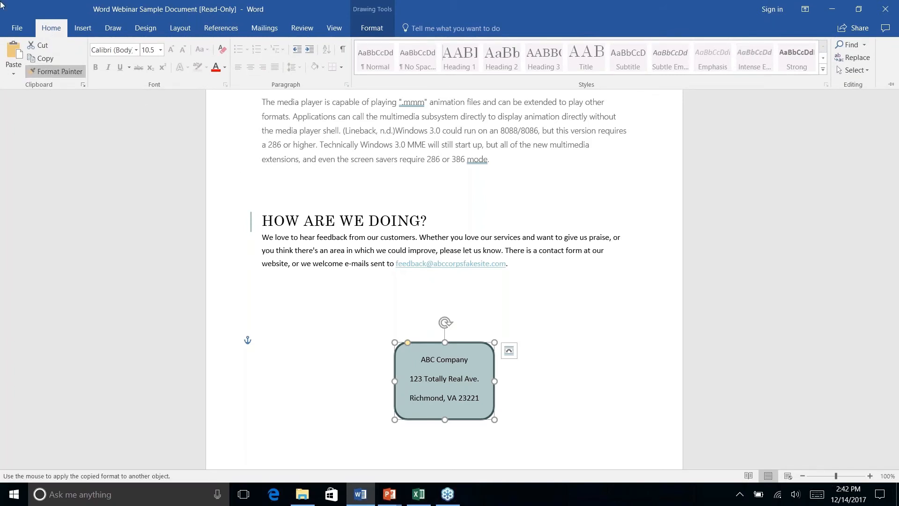
{"action": "left_click", "coordinate": [47, 74]}
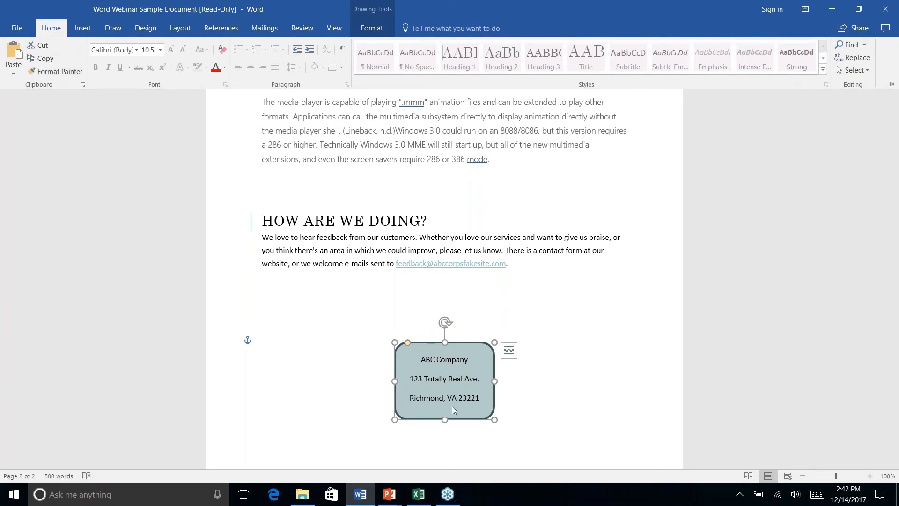
{"action": "left_click", "coordinate": [418, 327]}
{"action": "left_click", "coordinate": [392, 380]}
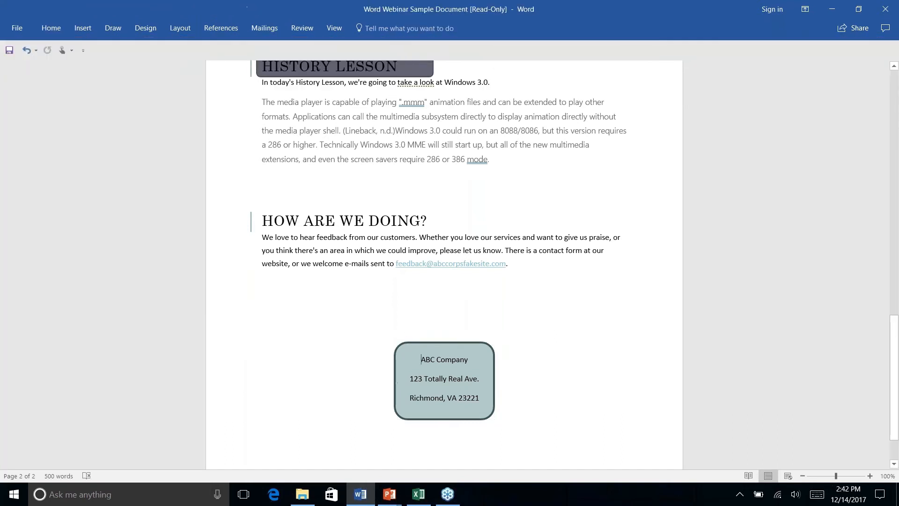
- Copy the address block shape's formatting to the rounded rectangle behind the History Lesson heading with Format Painter
{"action": "left_click", "coordinate": [395, 352]}
{"action": "left_click", "coordinate": [51, 28]}
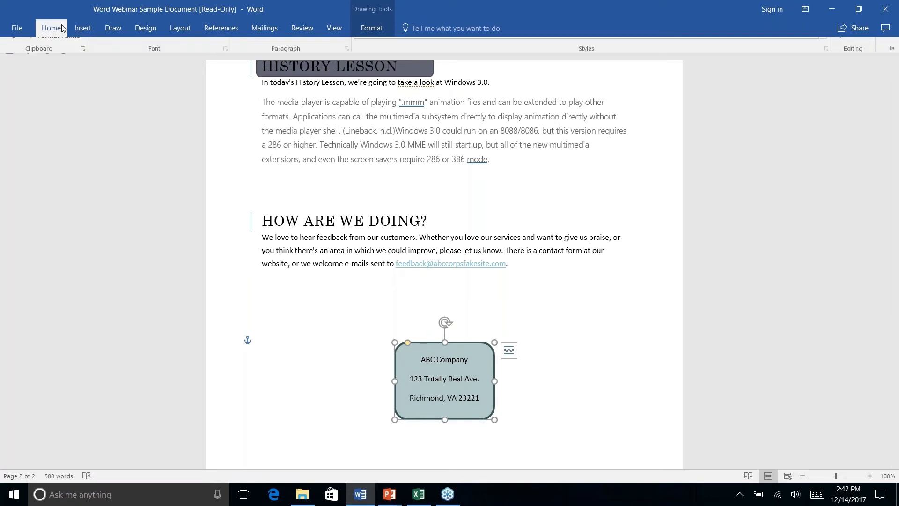
{"action": "left_click", "coordinate": [47, 74]}
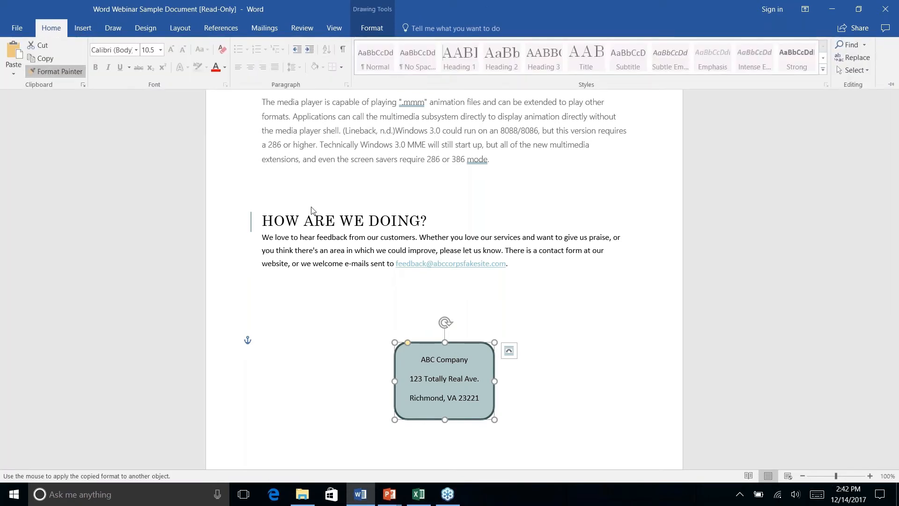
{"action": "scroll", "coordinate": [444, 262], "scroll_direction": "down", "scroll_amount": 2}
{"action": "scroll", "coordinate": [430, 196], "scroll_direction": "up", "scroll_amount": 6}
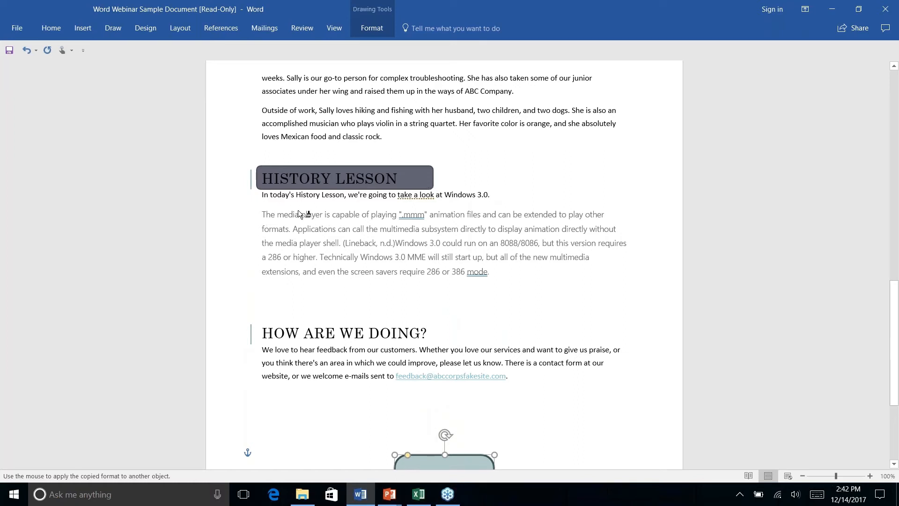
{"action": "left_click", "coordinate": [515, 271]}
{"action": "left_click", "coordinate": [51, 28]}
{"action": "left_click", "coordinate": [55, 71]}
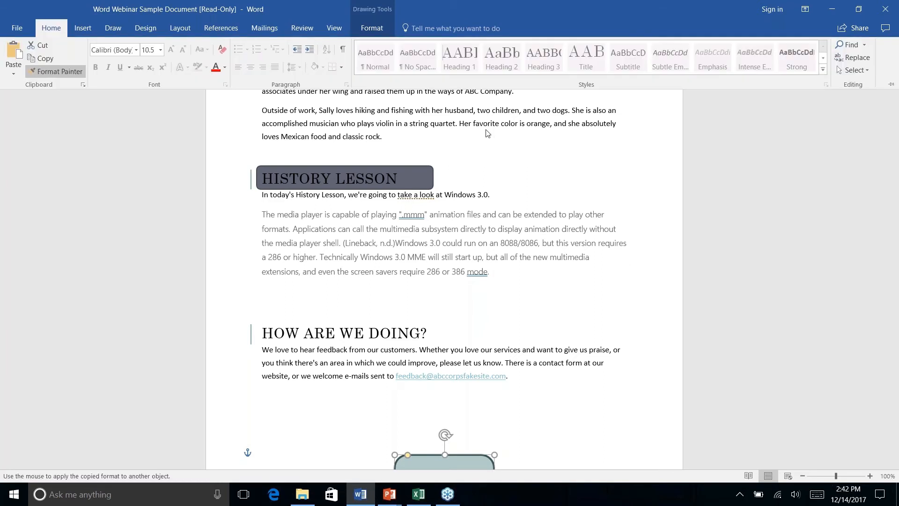
{"action": "left_click", "coordinate": [426, 175]}
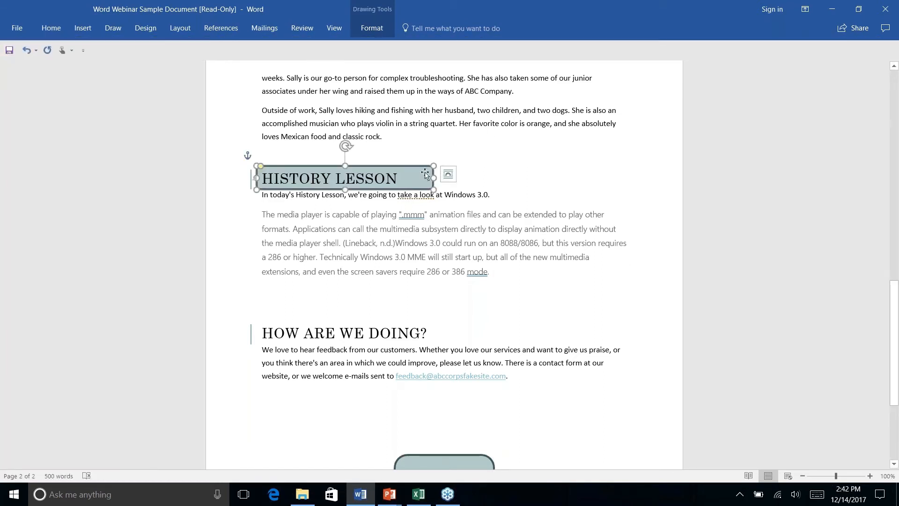
{"action": "key", "text": "Escape"}
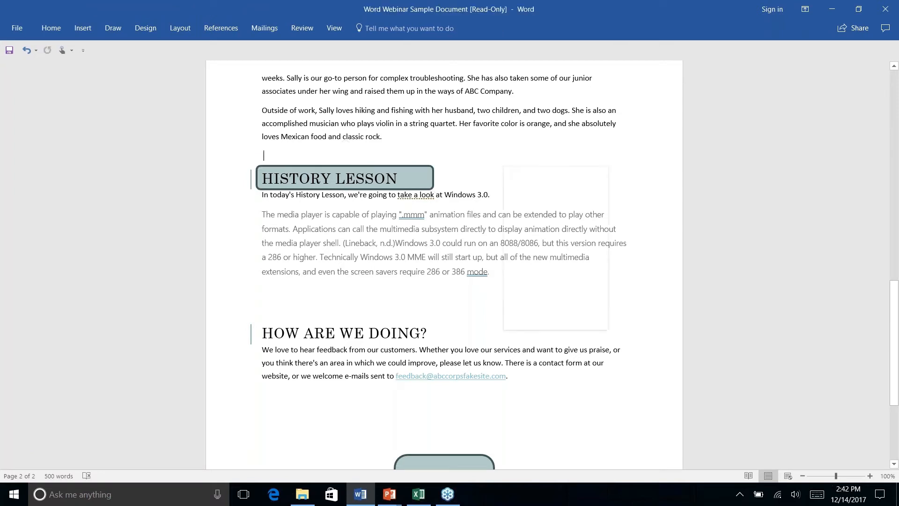
- Compare the formatting of the History Lesson heading's rounded rectangle with the address block's shape on page 2
{"action": "right_click", "coordinate": [504, 167]}
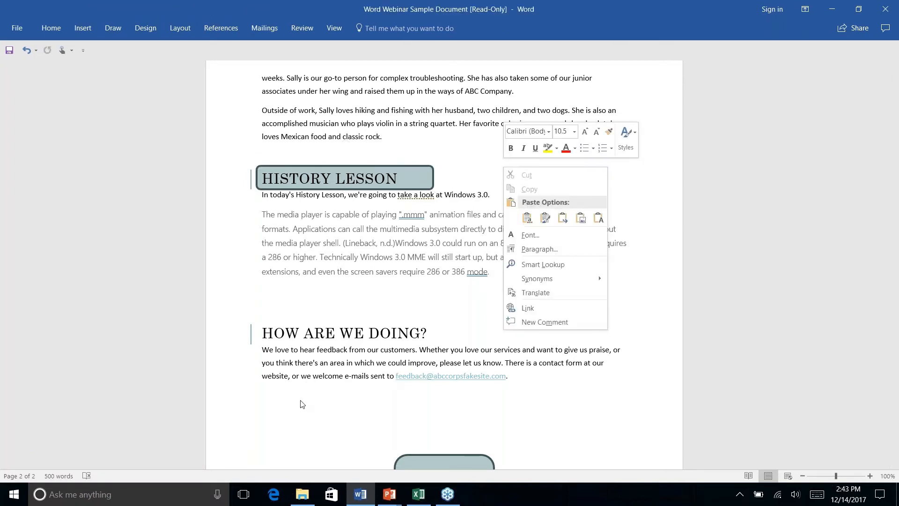
{"action": "left_click", "coordinate": [297, 422]}
{"action": "scroll", "coordinate": [297, 422], "scroll_direction": "up", "scroll_amount": 2}
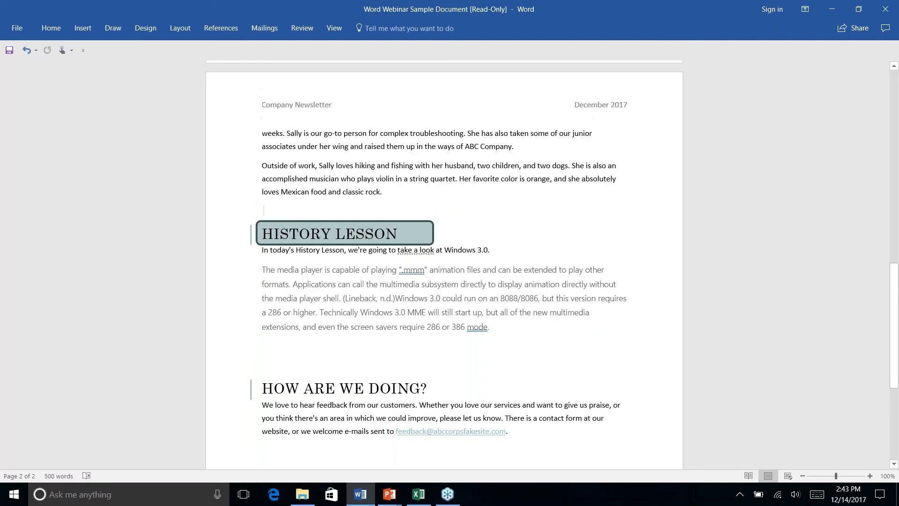
{"action": "scroll", "coordinate": [443, 265], "scroll_direction": "down", "scroll_amount": 3}
{"action": "scroll", "coordinate": [444, 265], "scroll_direction": "up", "scroll_amount": 2}
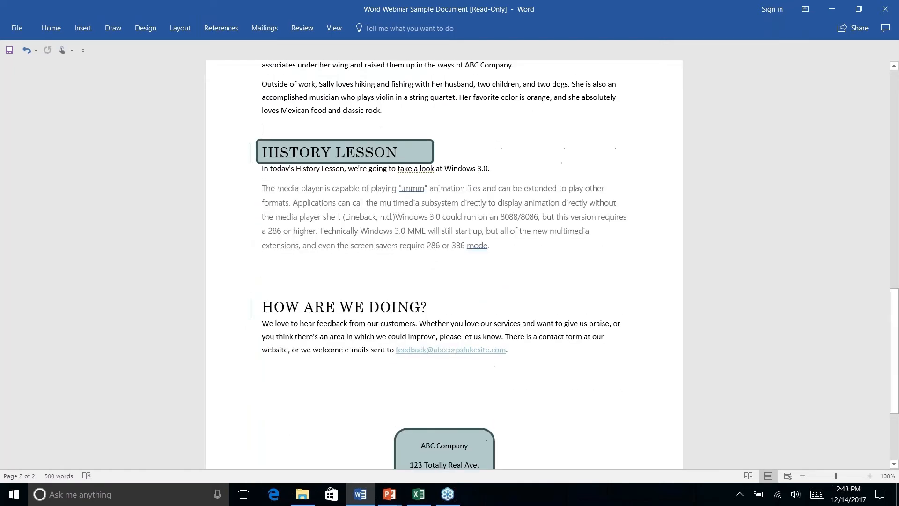
{"action": "scroll", "coordinate": [444, 264], "scroll_direction": "down", "scroll_amount": 3}
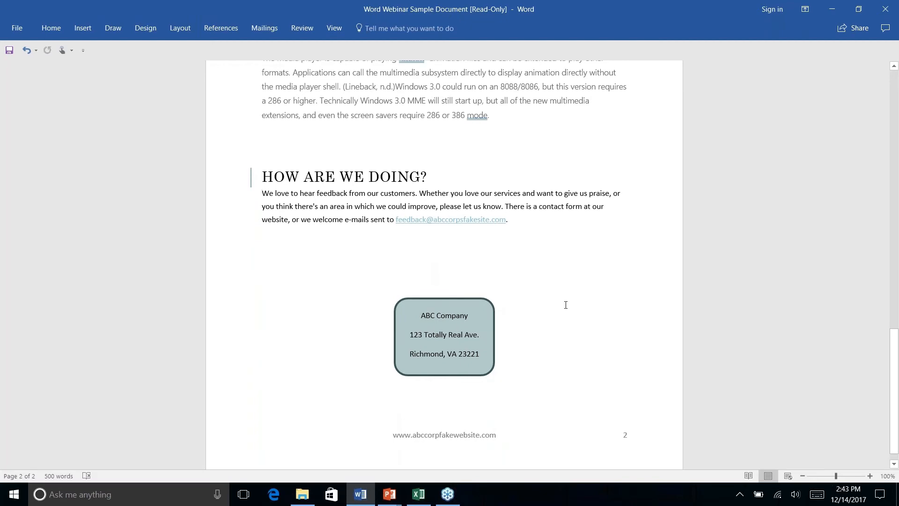
{"action": "scroll", "coordinate": [473, 346], "scroll_direction": "up", "scroll_amount": 5}
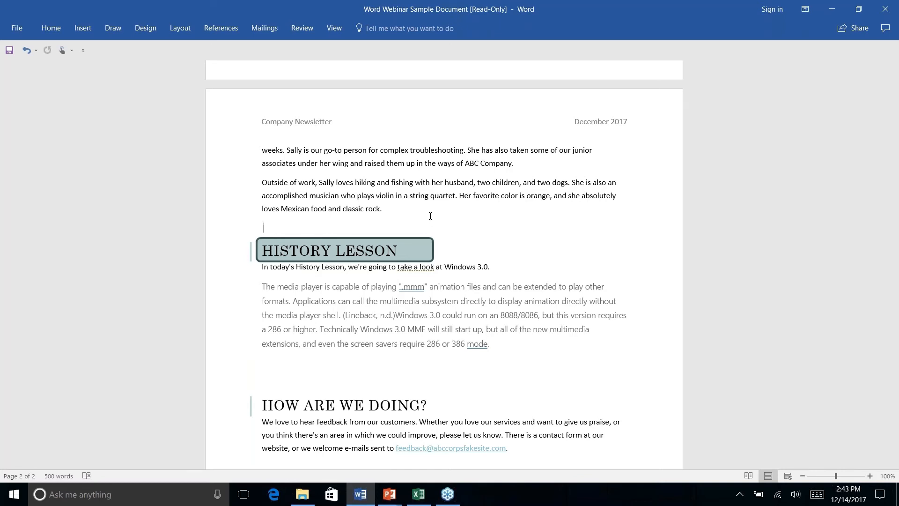
- Switch to the PowerPoint slide show, advance to the Find & Replace 2.0 slide, and return to the Word newsletter
{"action": "key", "text": "alt+Tab"}
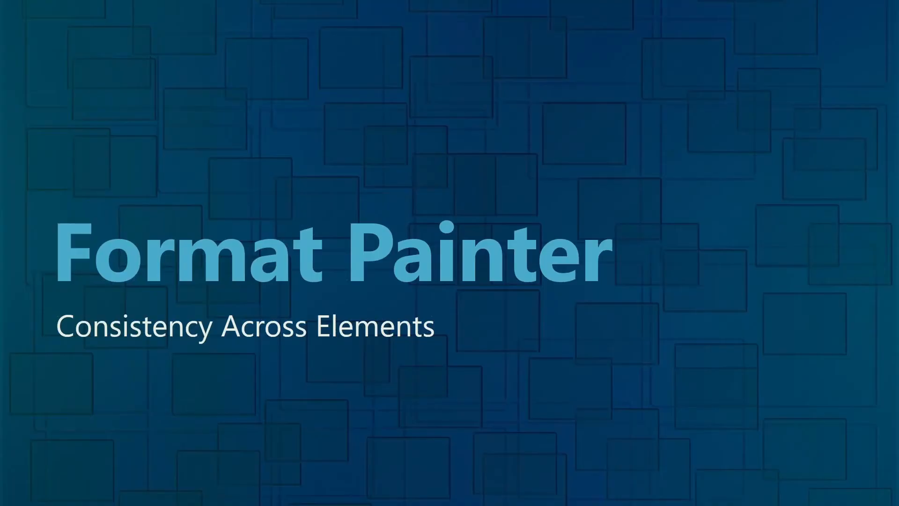
{"action": "key", "text": "Right"}
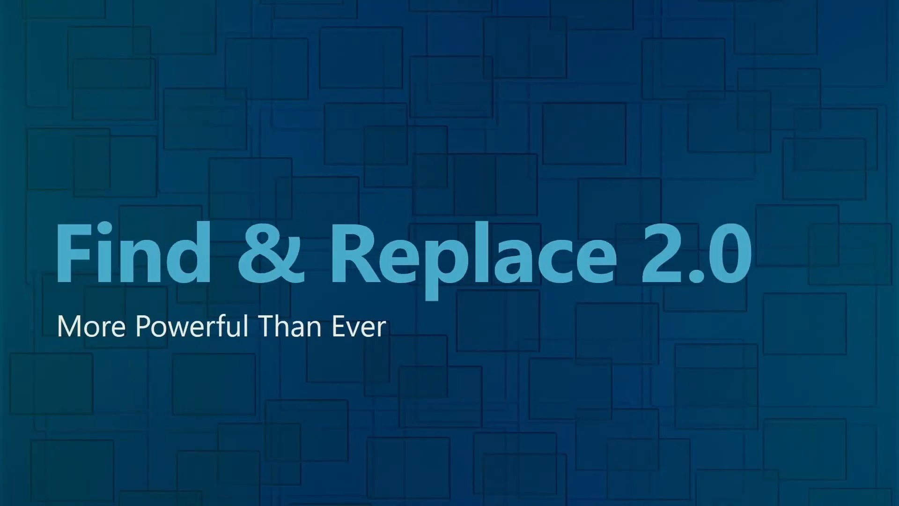
{"action": "key", "text": "alt+Tab"}
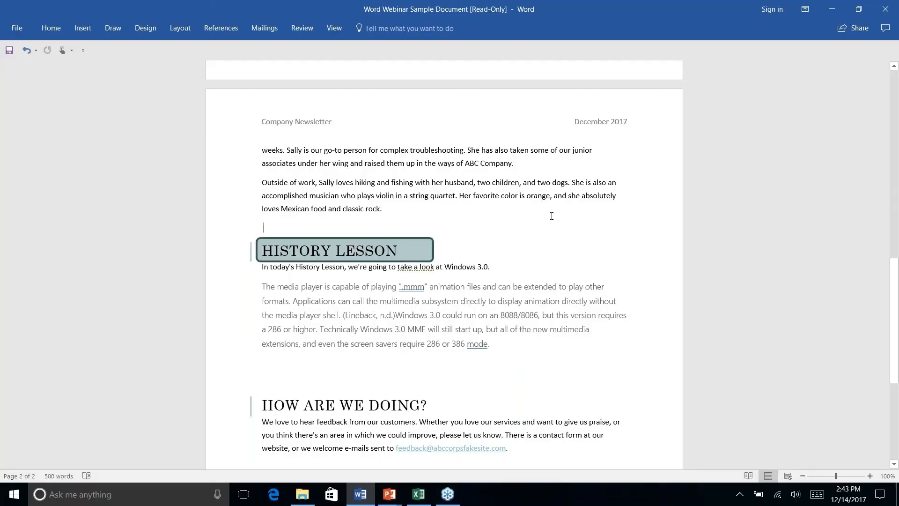
- Place the cursor at the start of the Introduction paragraph on page 1 and open Find and Replace for a replacement
{"action": "scroll", "coordinate": [552, 216], "scroll_direction": "down", "scroll_amount": 4}
{"action": "scroll", "coordinate": [552, 215], "scroll_direction": "up", "scroll_amount": 12}
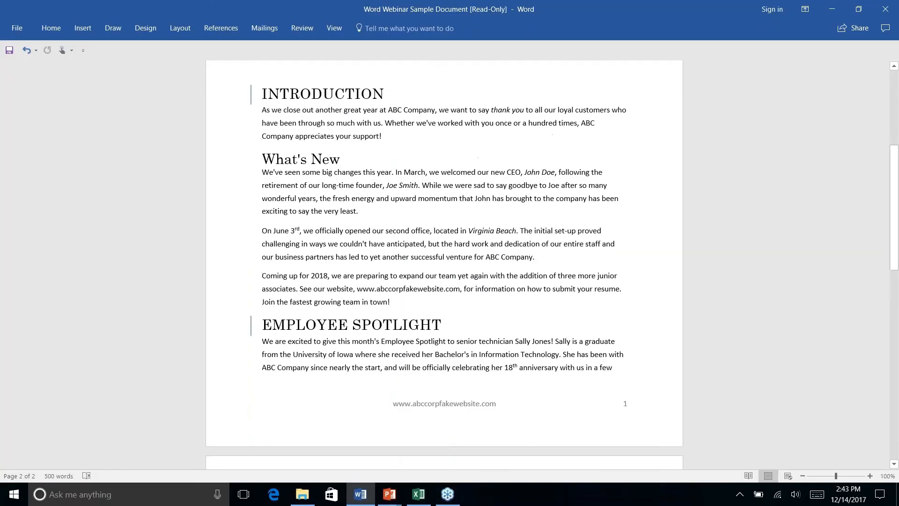
{"action": "scroll", "coordinate": [443, 264], "scroll_direction": "up", "scroll_amount": 5}
{"action": "scroll", "coordinate": [443, 265], "scroll_direction": "down", "scroll_amount": 3}
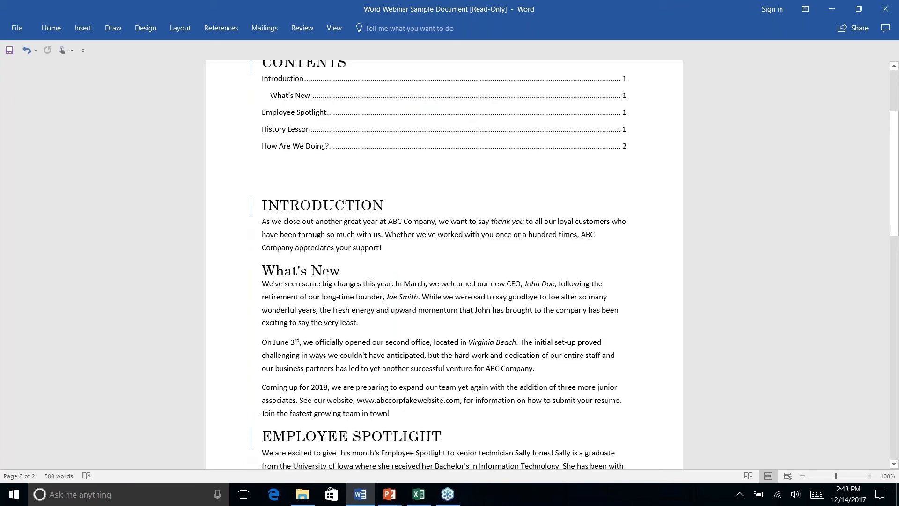
{"action": "scroll", "coordinate": [291, 107], "scroll_direction": "down", "scroll_amount": 3}
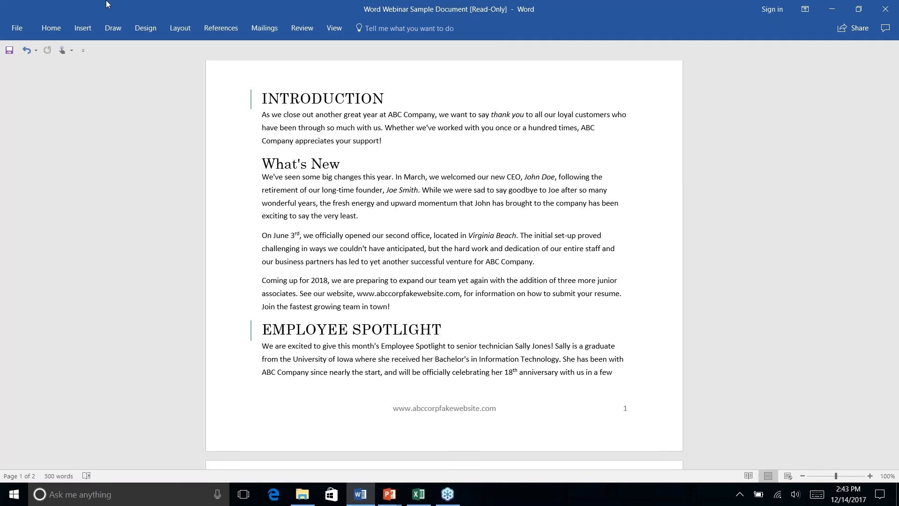
{"action": "left_click", "coordinate": [52, 32]}
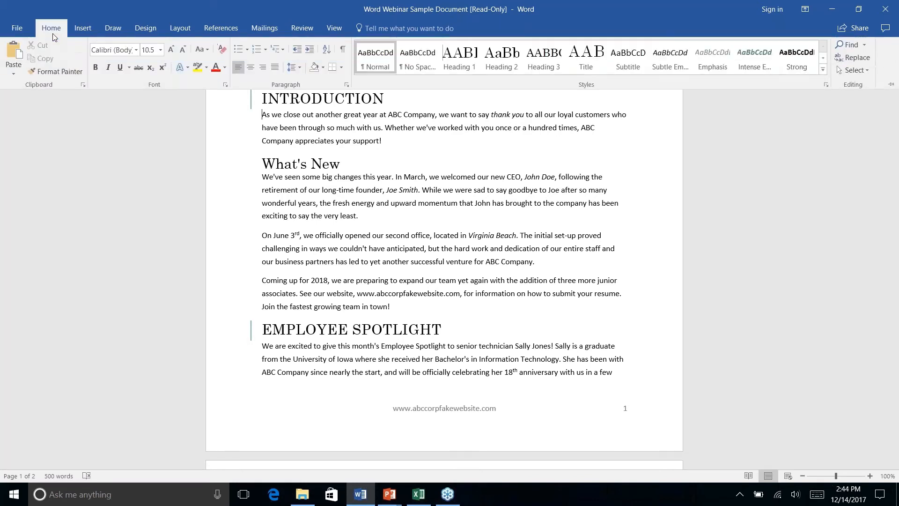
{"action": "right_click", "coordinate": [851, 62]}
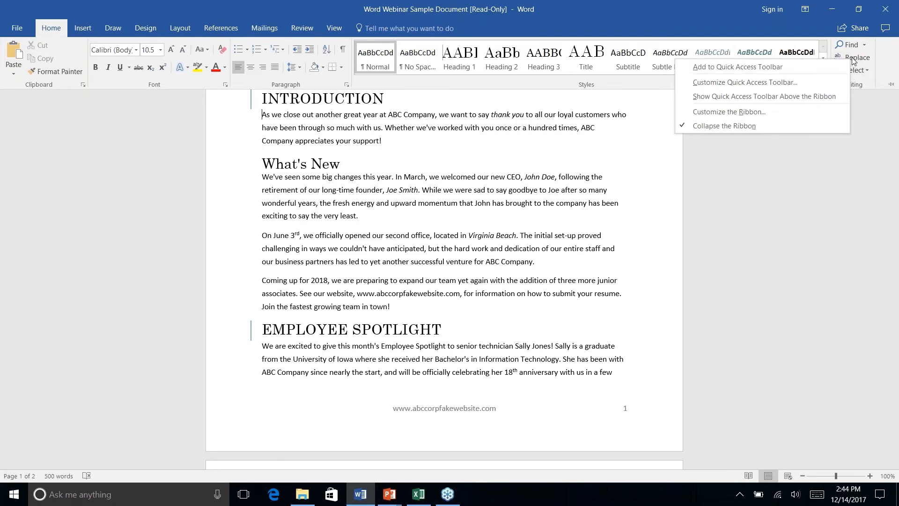
{"action": "left_click", "coordinate": [855, 57]}
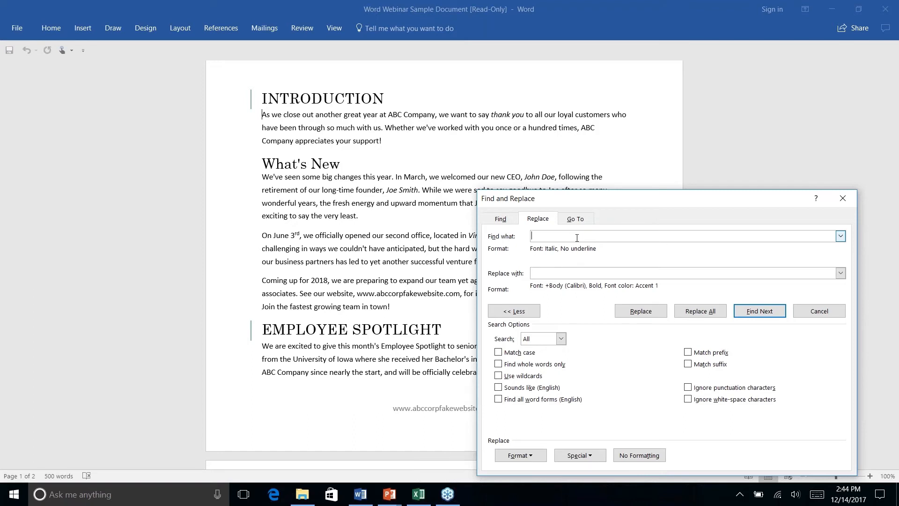
{"action": "left_click", "coordinate": [500, 219]}
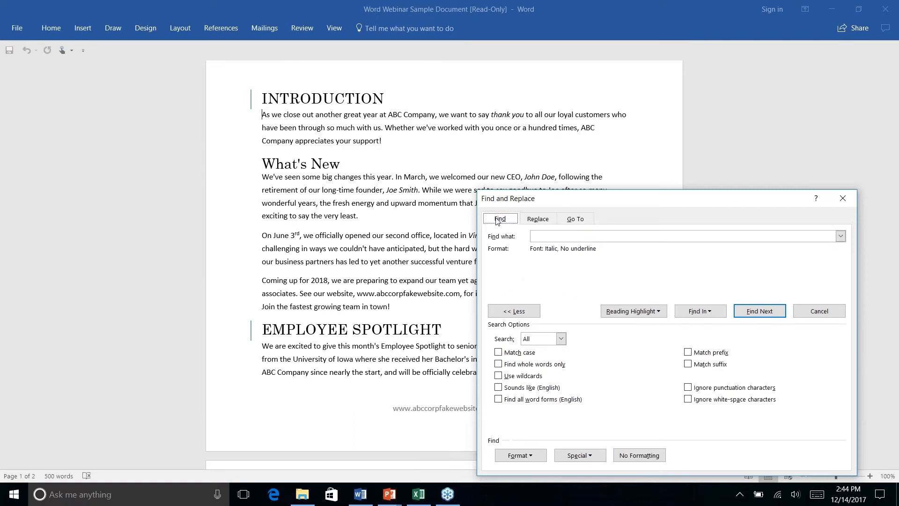
{"action": "left_click", "coordinate": [537, 219]}
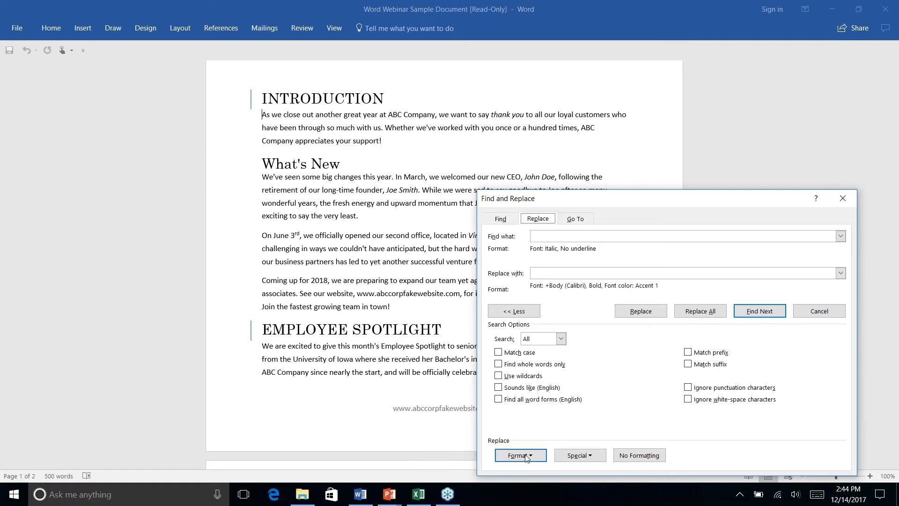
- Set the font formatting to search for to italic with no underline, leaving the search text empty
{"action": "left_click", "coordinate": [550, 237]}
{"action": "left_click", "coordinate": [533, 456]}
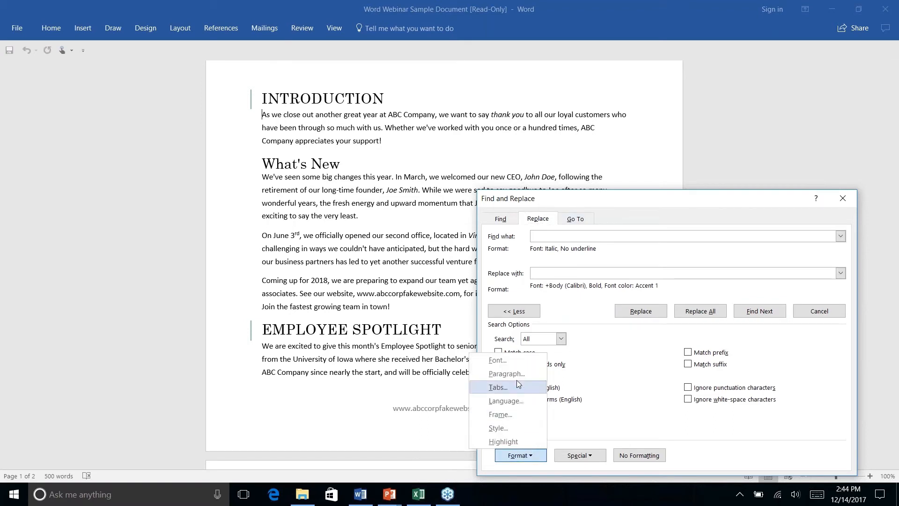
{"action": "left_click", "coordinate": [502, 361]}
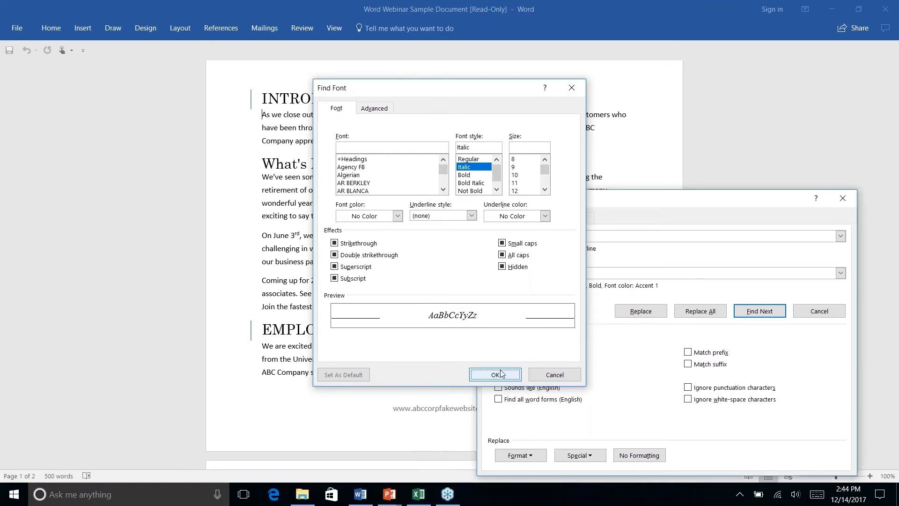
{"action": "left_click", "coordinate": [499, 374]}
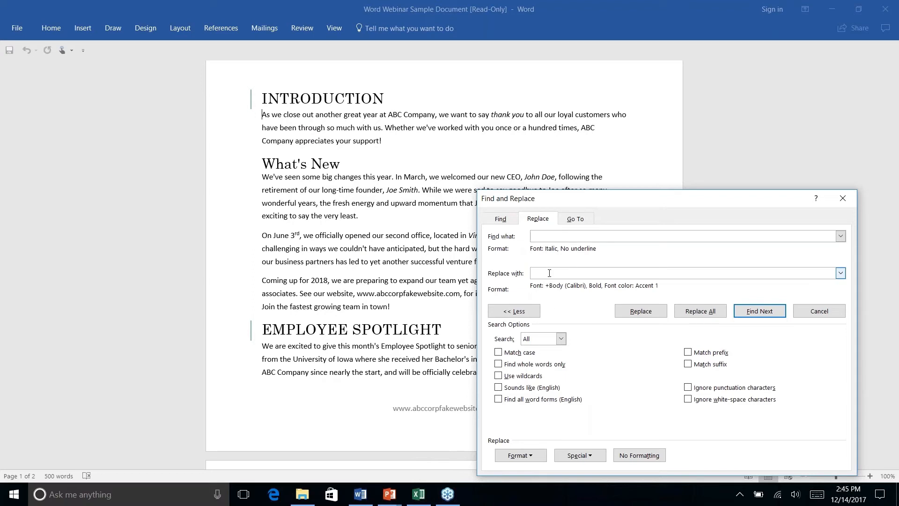
- Set the replacement font formatting to bold with a dark teal Accent 2 theme color, leaving the replacement text empty
{"action": "left_click", "coordinate": [519, 455]}
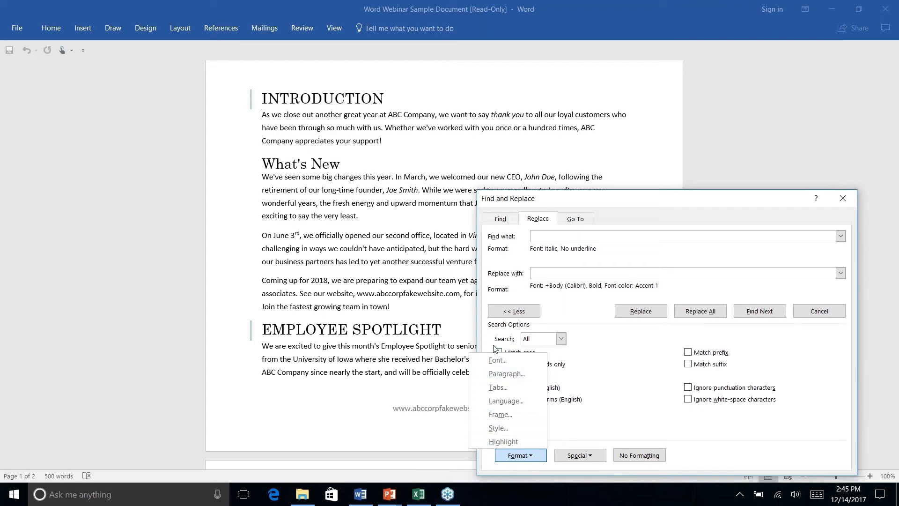
{"action": "left_click", "coordinate": [497, 361]}
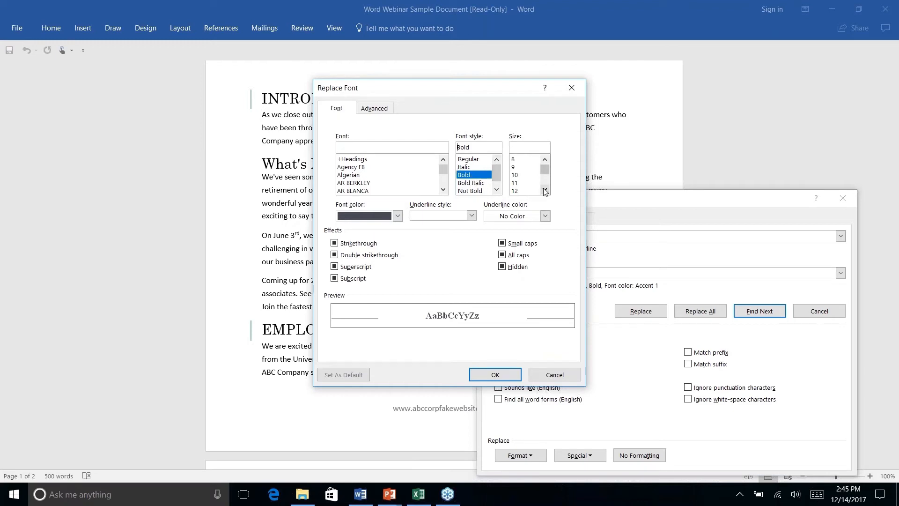
{"action": "left_click", "coordinate": [397, 215]}
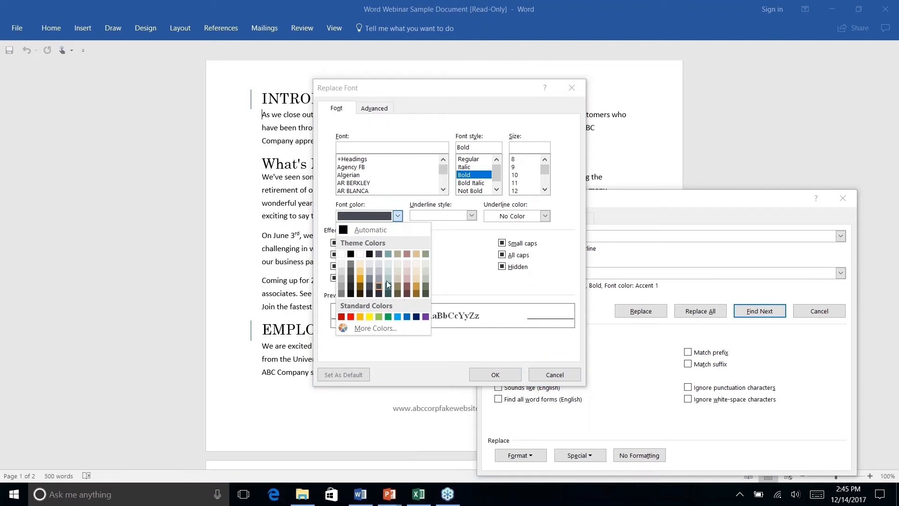
{"action": "left_click", "coordinate": [387, 287]}
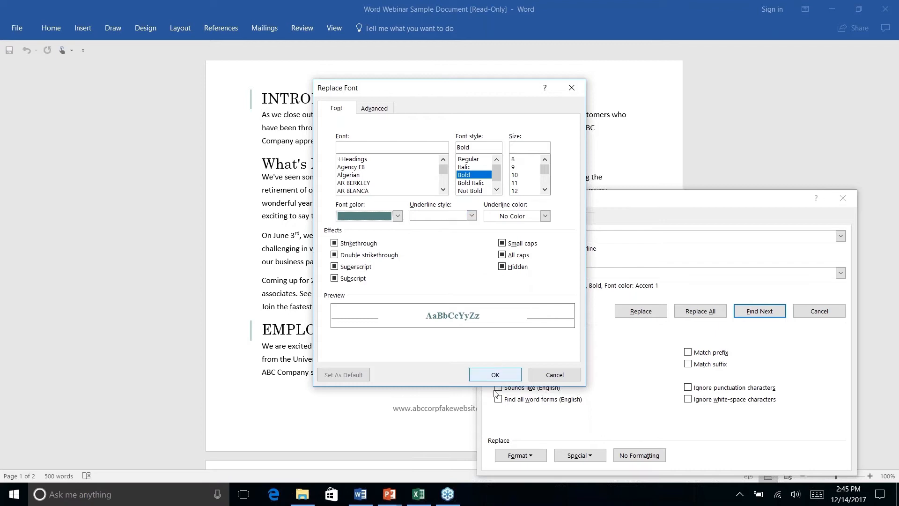
{"action": "left_click", "coordinate": [494, 375]}
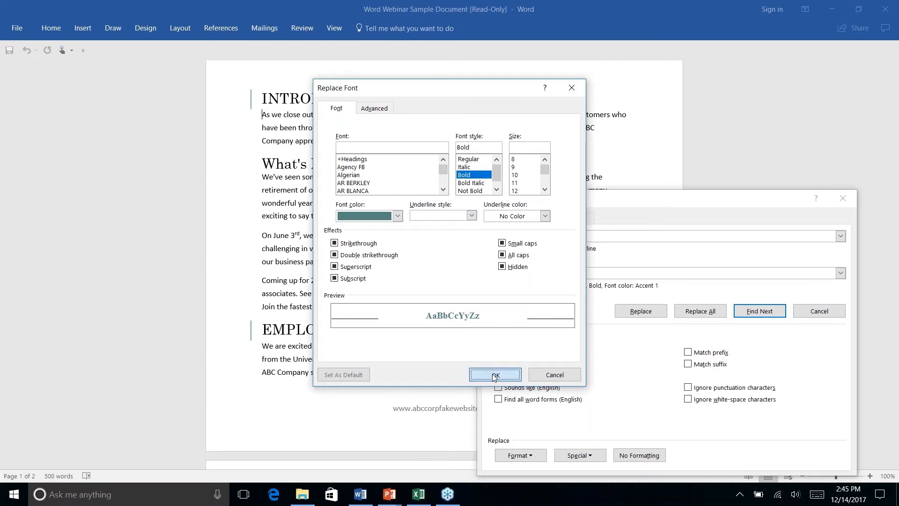
- Replace the formatting of the italic "thank you", apply it to all remaining italic matches, and close Find and Replace
{"action": "left_click", "coordinate": [763, 313]}
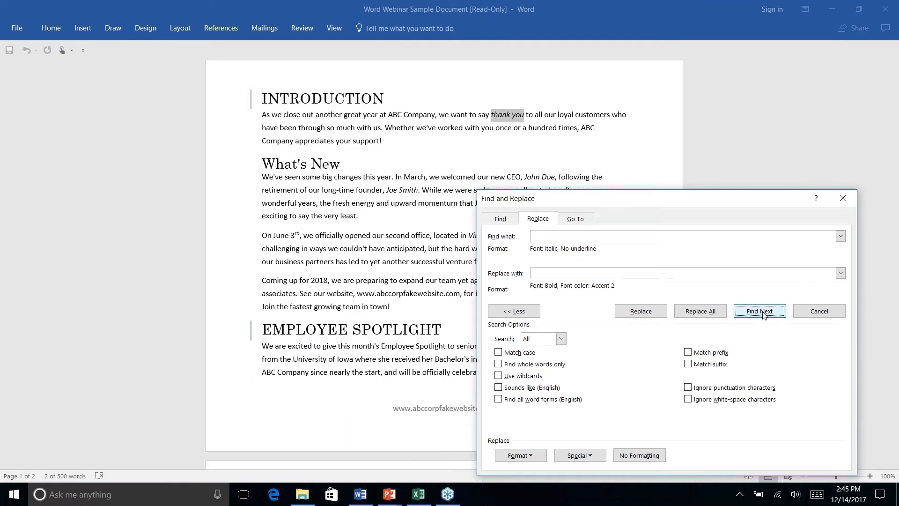
{"action": "left_click", "coordinate": [640, 312]}
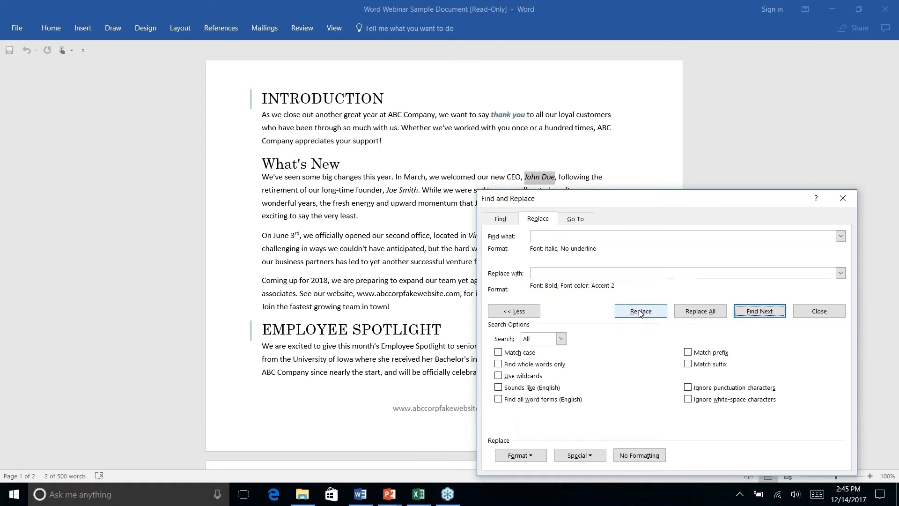
{"action": "left_click", "coordinate": [700, 312]}
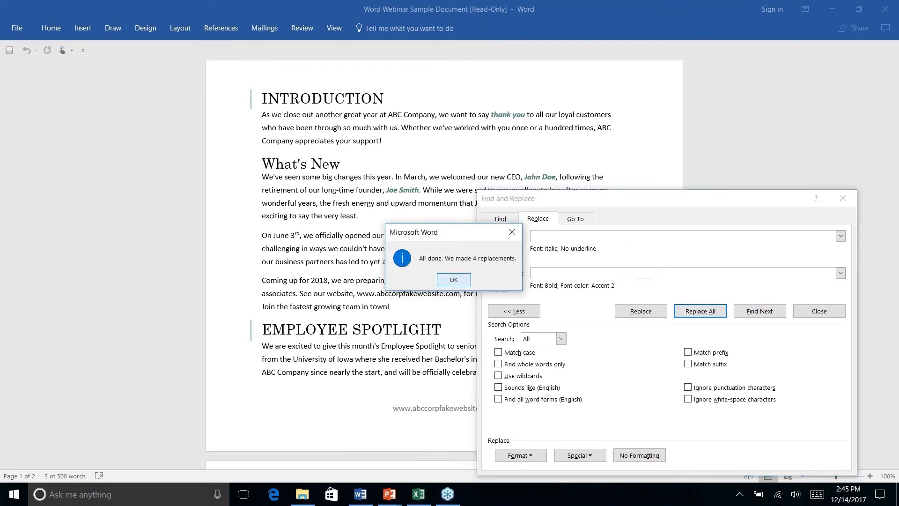
{"action": "left_click", "coordinate": [449, 281]}
{"action": "left_click", "coordinate": [842, 198]}
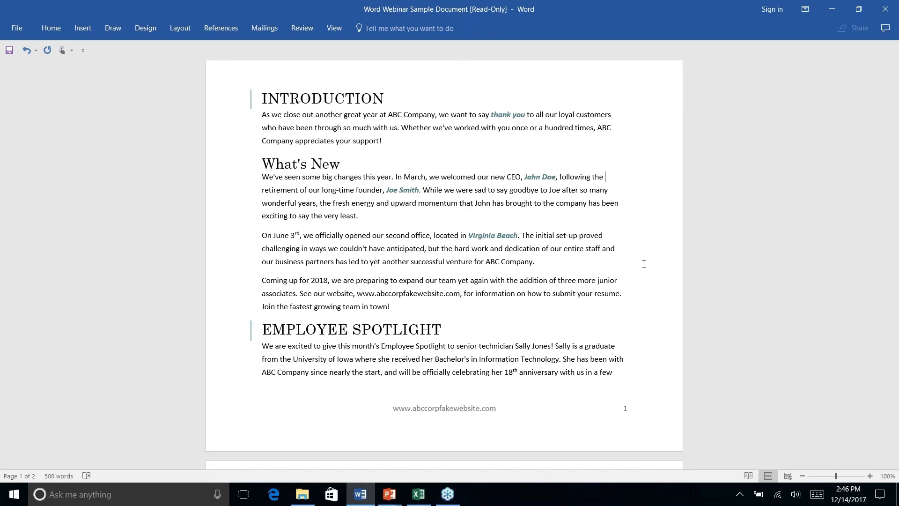
- Switch to the PowerPoint slide show, advance to the AutoCorrect slide, and return to the Word newsletter
{"action": "key", "text": "alt+Tab"}
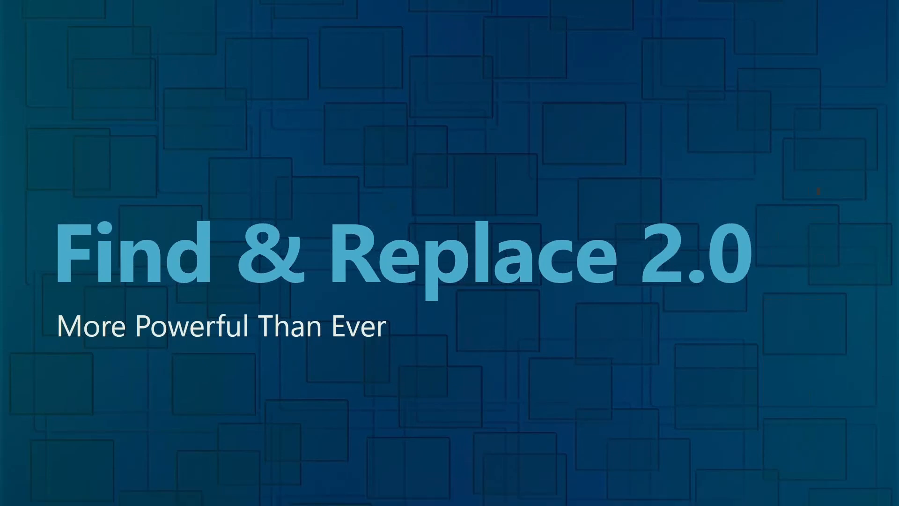
{"action": "key", "text": "Right"}
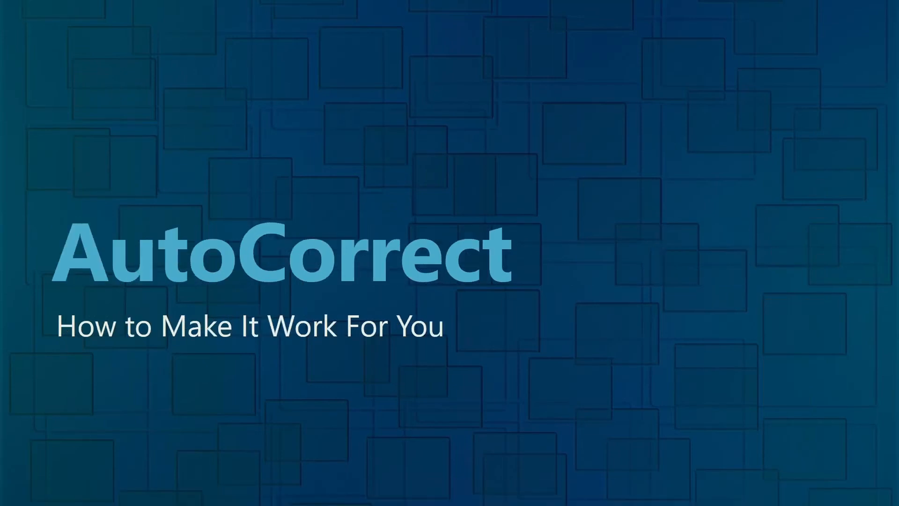
{"action": "key", "text": "alt+Tab"}
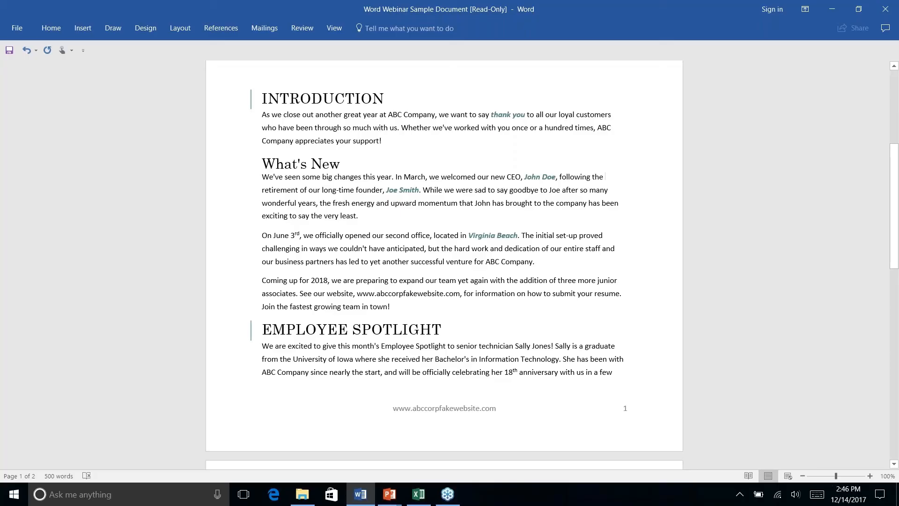
{"action": "key", "text": "alt+Tab"}
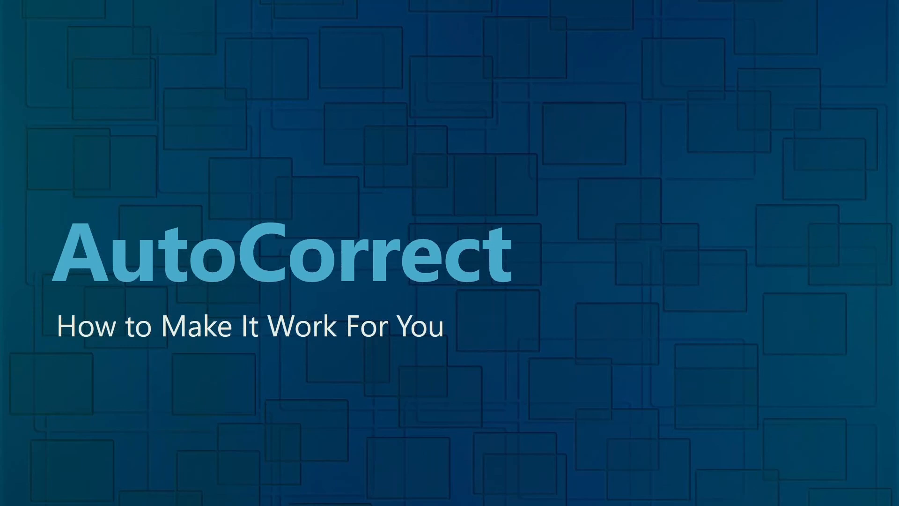
{"action": "key", "text": "alt+Tab"}
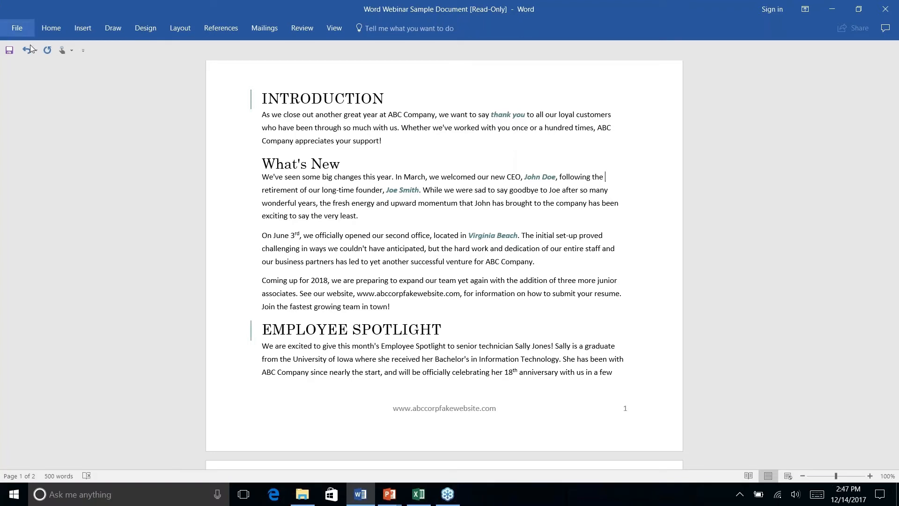
- Misspell "anticipated" in the second What's New paragraph by deleting its letter p
{"action": "left_click", "coordinate": [355, 235]}
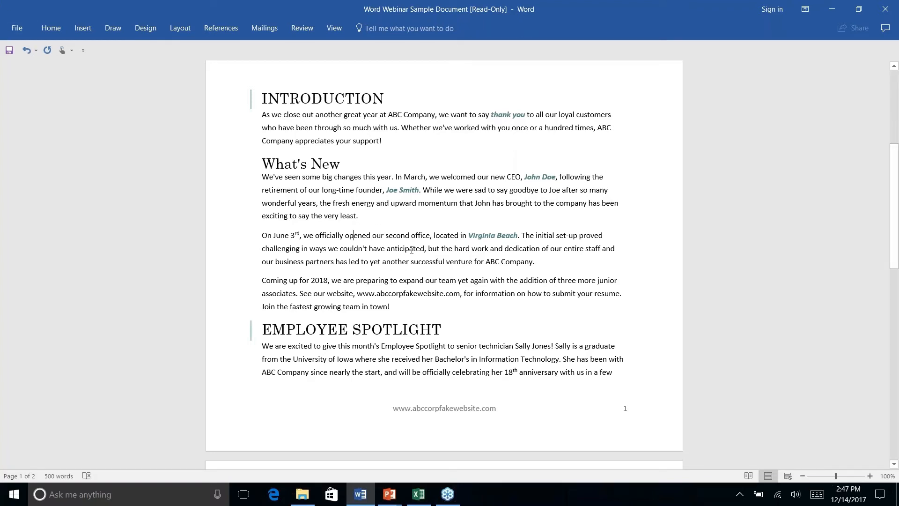
{"action": "left_click", "coordinate": [408, 252]}
{"action": "key", "text": "BackSpace"}
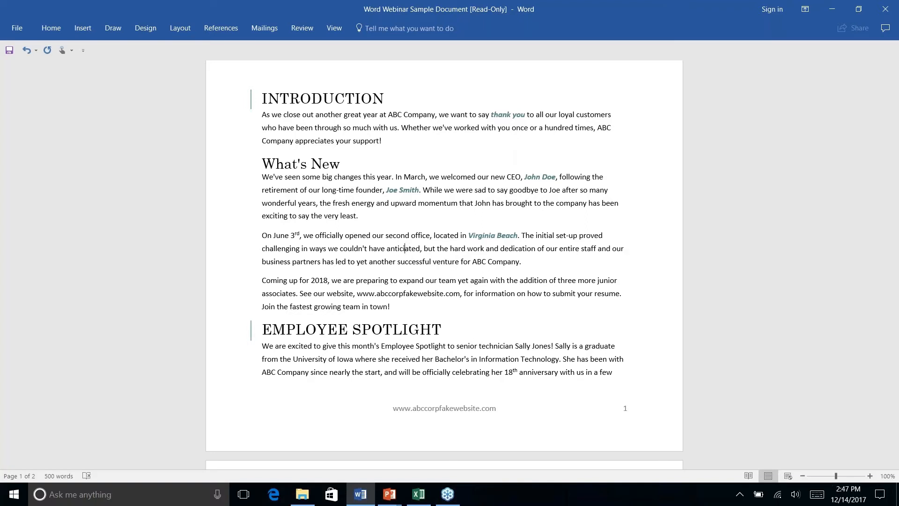
- View the AutoCorrect options through the spelling suggestion for the misspelled "anticipated", and leave them without changes
{"action": "right_click", "coordinate": [405, 248]}
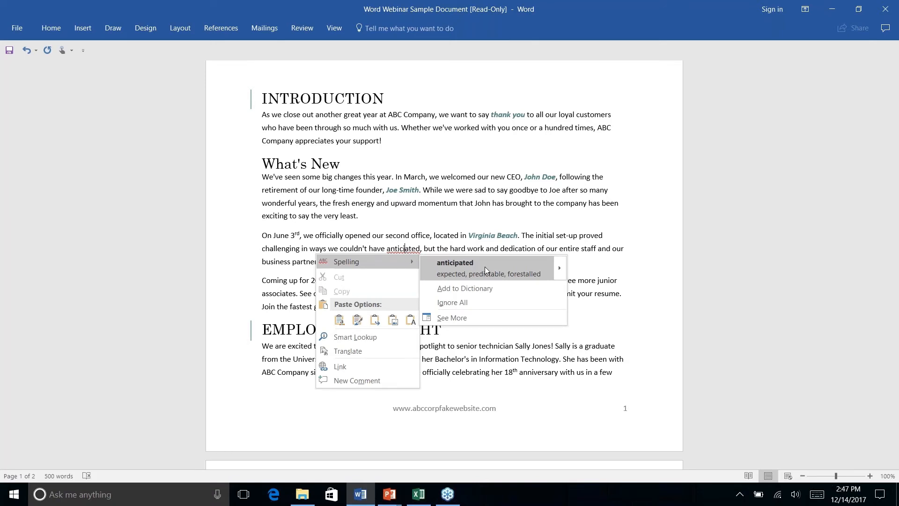
{"action": "mouse_move", "coordinate": [561, 267]}
{"action": "mouse_move", "coordinate": [560, 265]}
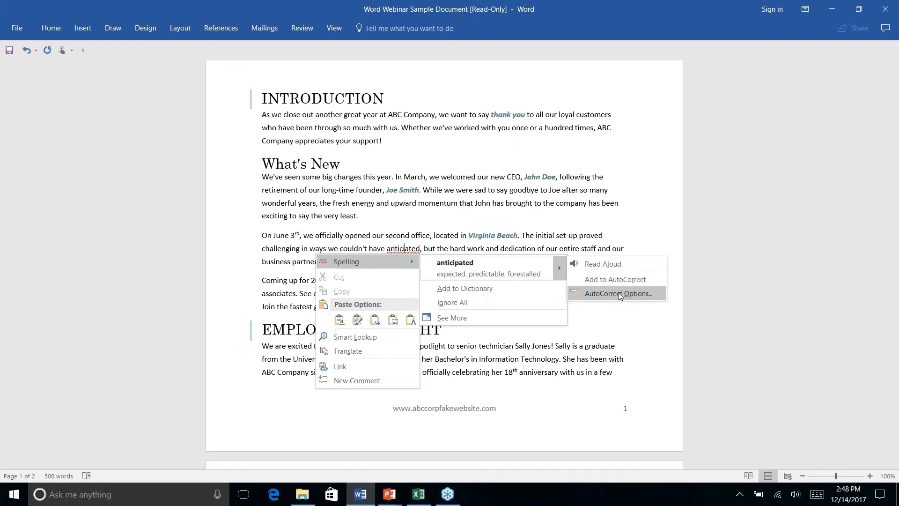
{"action": "left_click", "coordinate": [618, 294]}
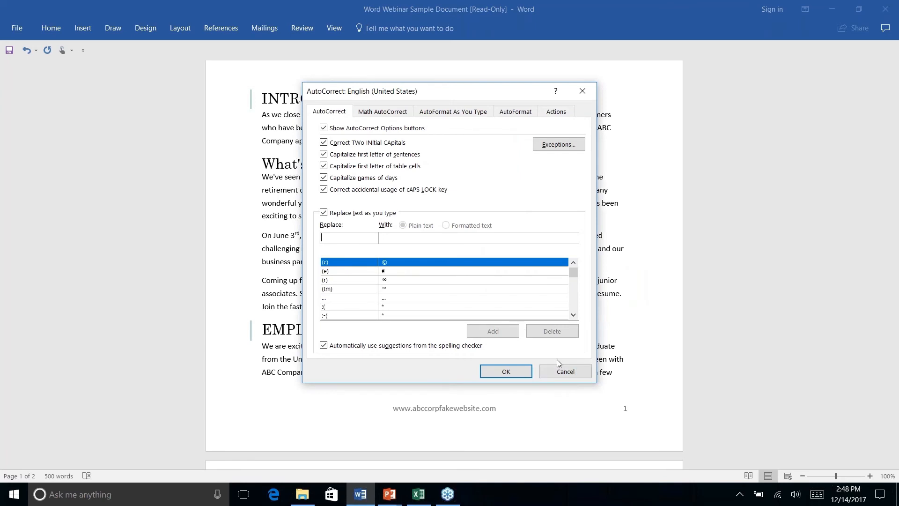
{"action": "left_click", "coordinate": [562, 372]}
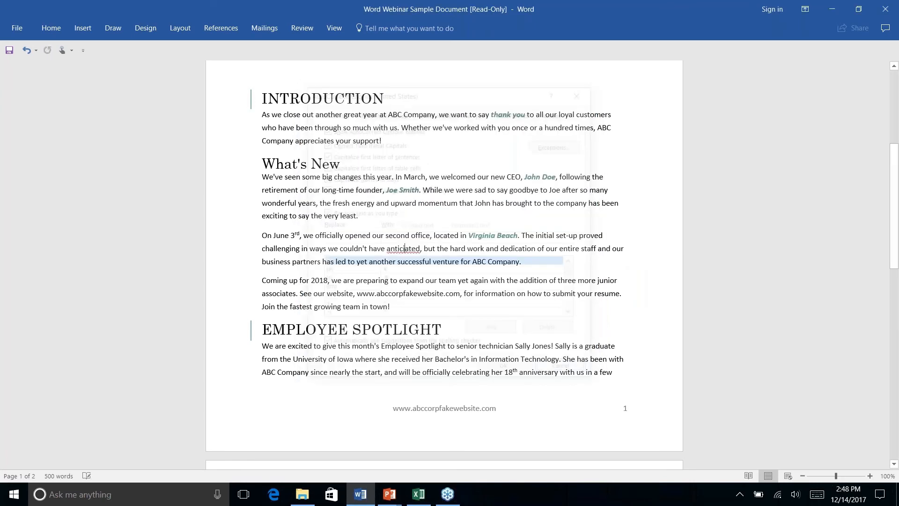
- Open the Word options and review the Proofing settings for correcting spelling and grammar
{"action": "left_click", "coordinate": [21, 29]}
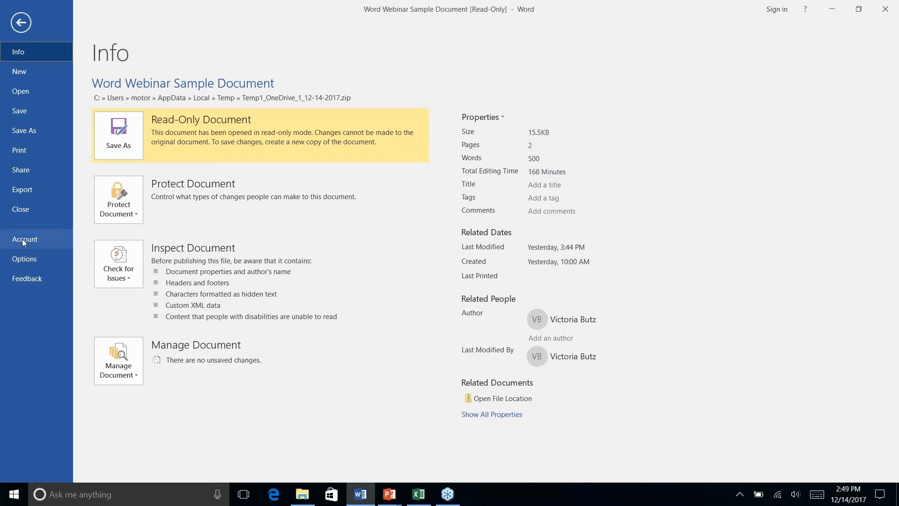
{"action": "left_click", "coordinate": [24, 259]}
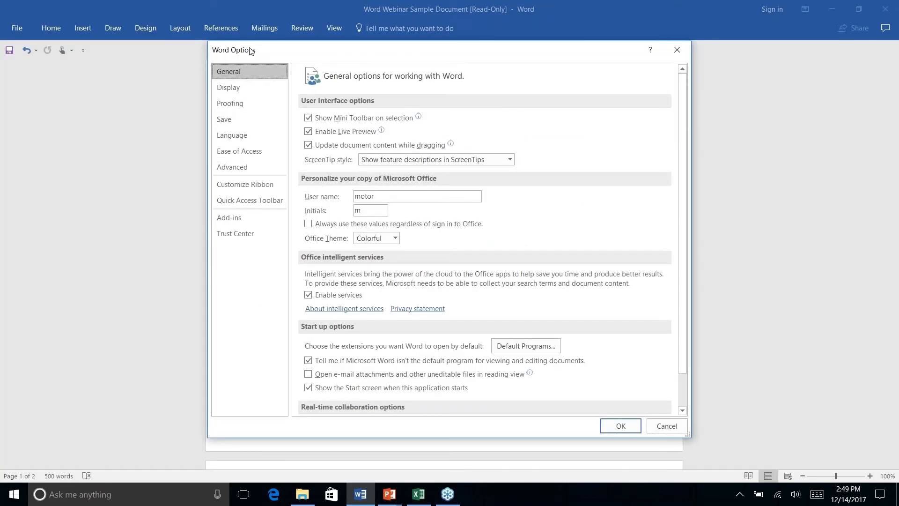
{"action": "left_click", "coordinate": [236, 108]}
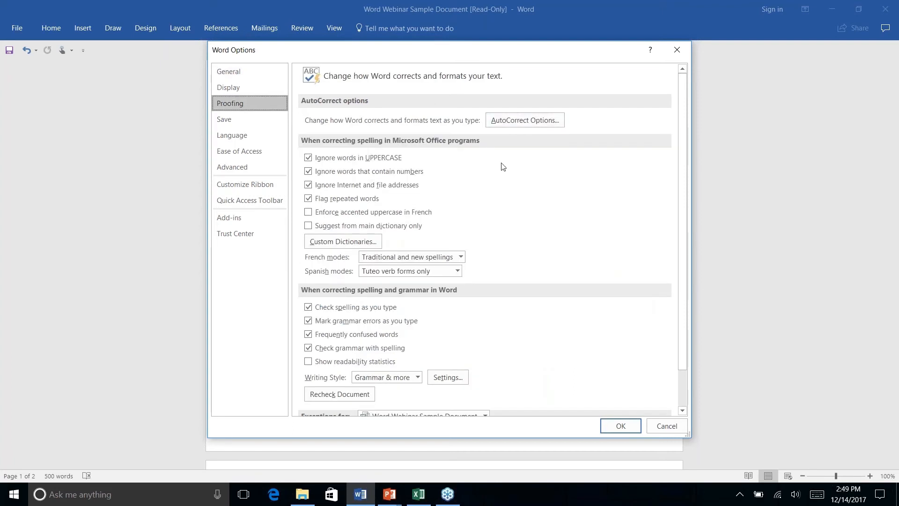
{"action": "scroll", "coordinate": [513, 169], "scroll_direction": "down", "scroll_amount": 2}
{"action": "scroll", "coordinate": [513, 168], "scroll_direction": "up", "scroll_amount": 2}
{"action": "scroll", "coordinate": [487, 183], "scroll_direction": "down", "scroll_amount": 1}
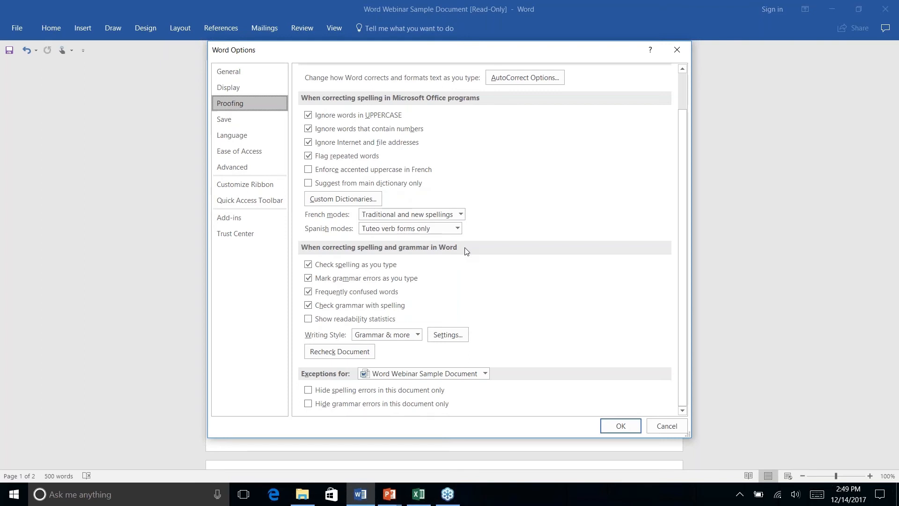
{"action": "scroll", "coordinate": [466, 251], "scroll_direction": "up", "scroll_amount": 1}
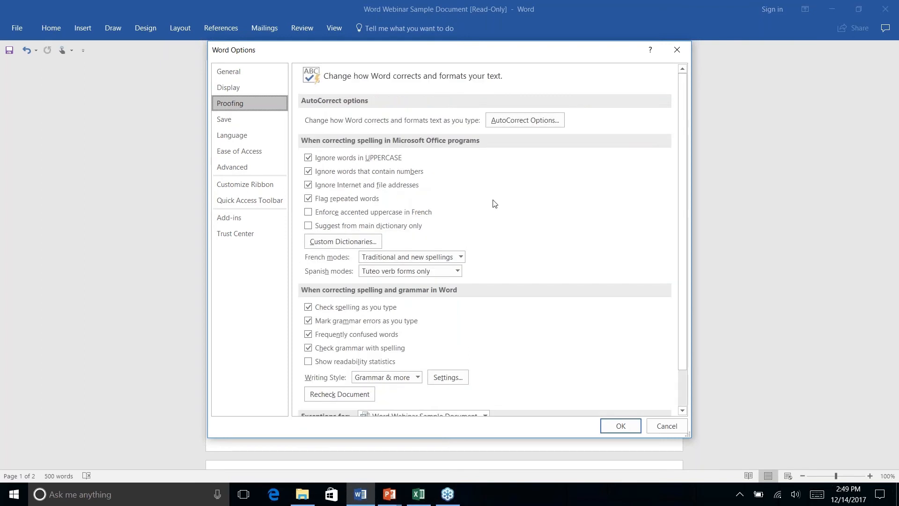
- Review the AutoCorrect replacement list and the exceptions for other corrections, first letters and initial caps, without changing them
{"action": "left_click", "coordinate": [539, 120]}
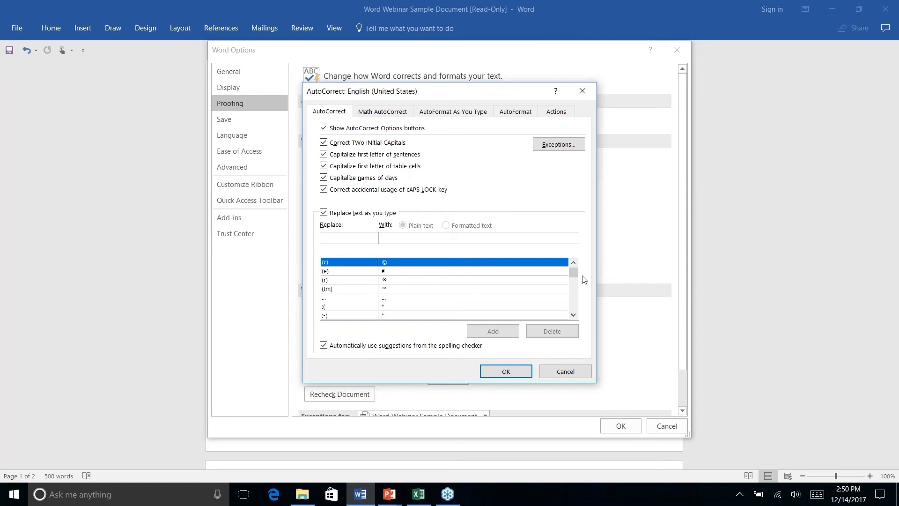
{"action": "left_click_drag", "start_coordinate": [574, 274], "coordinate": [575, 287]}
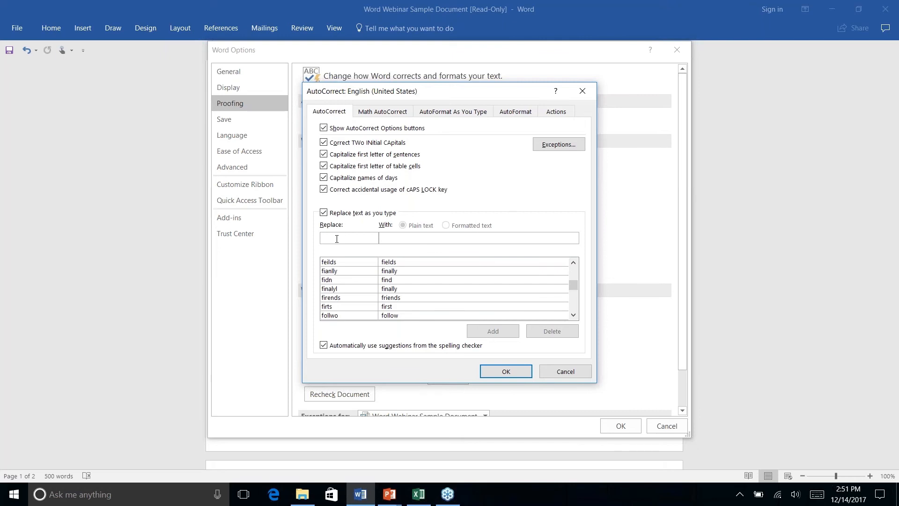
{"action": "left_click", "coordinate": [553, 146]}
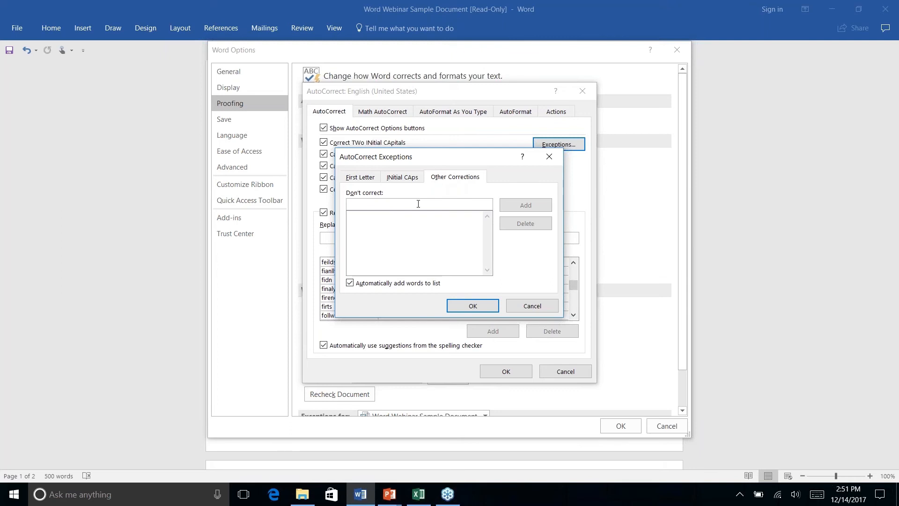
{"action": "left_click", "coordinate": [365, 177]}
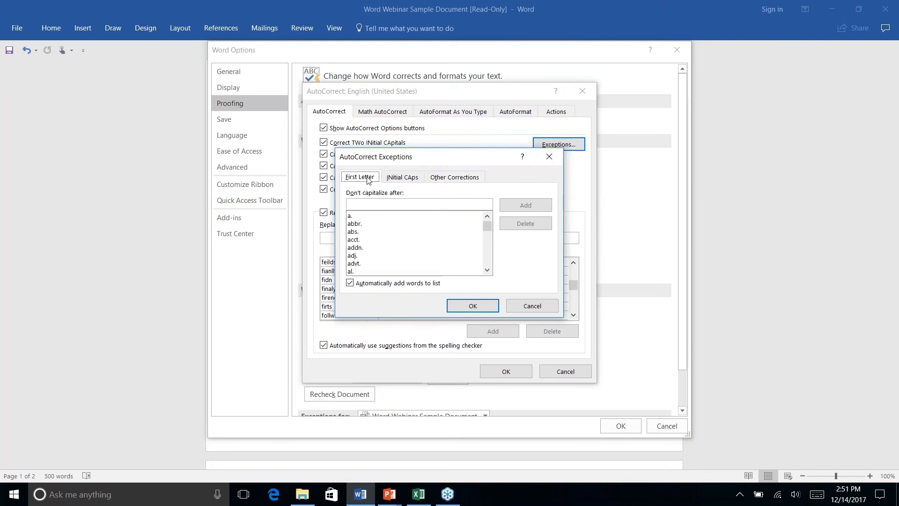
{"action": "left_click", "coordinate": [401, 178]}
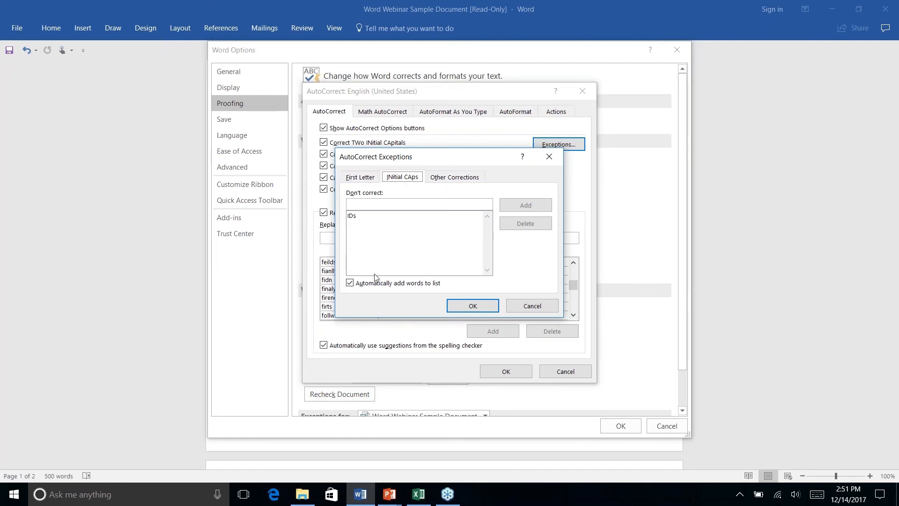
{"action": "left_click", "coordinate": [532, 305]}
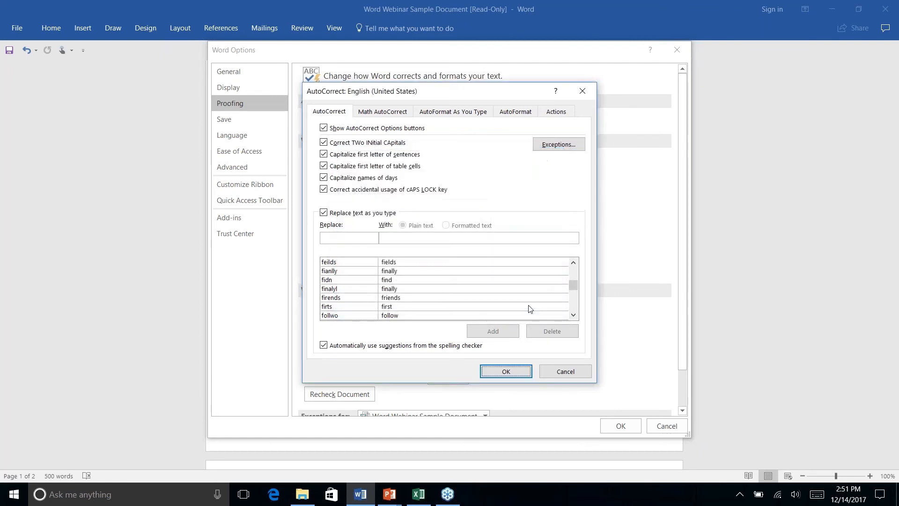
- Review the AutoFormat As You Type settings, and close AutoCorrect and Word Options without saving changes
{"action": "left_click", "coordinate": [453, 113]}
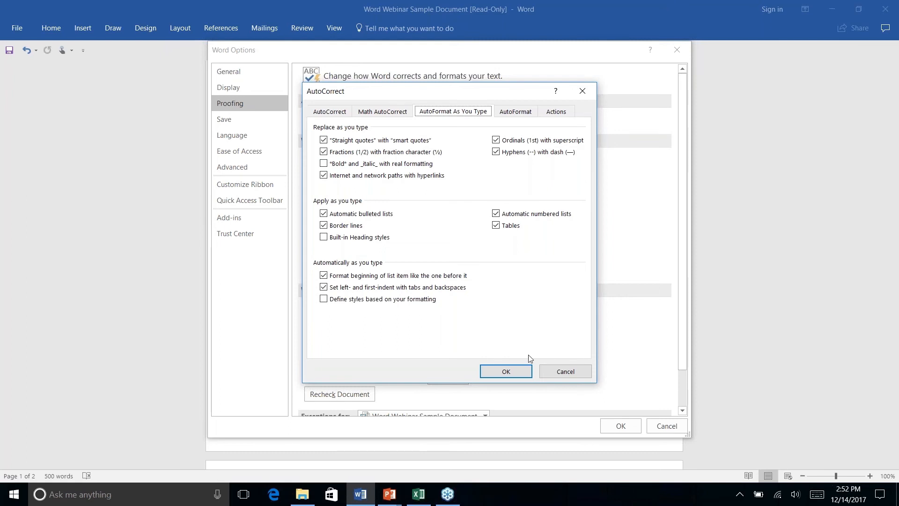
{"action": "left_click", "coordinate": [564, 372]}
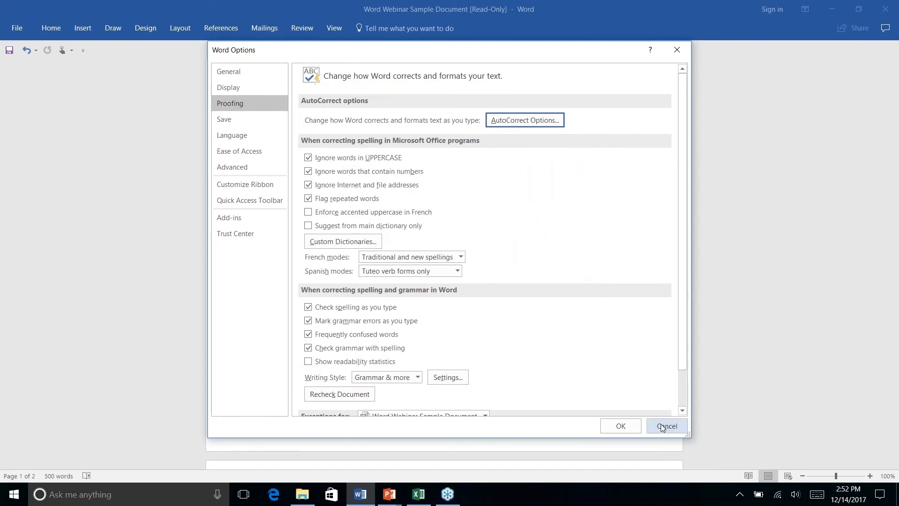
{"action": "left_click", "coordinate": [663, 427]}
- Apply the Normal style to the feedback e-mail address closing the How Are We Doing? paragraph
{"action": "scroll", "coordinate": [404, 213], "scroll_direction": "down", "scroll_amount": 1}
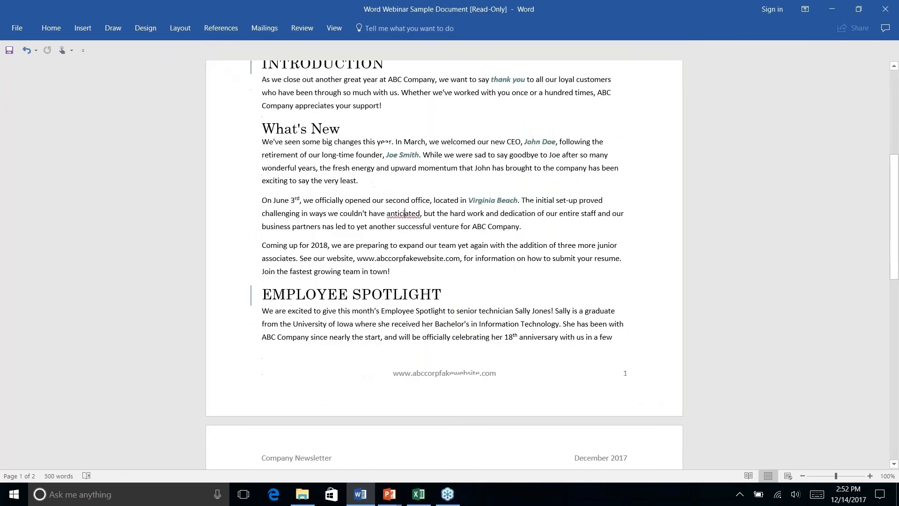
{"action": "scroll", "coordinate": [404, 213], "scroll_direction": "down", "scroll_amount": 15}
{"action": "scroll", "coordinate": [466, 264], "scroll_direction": "up", "scroll_amount": 3}
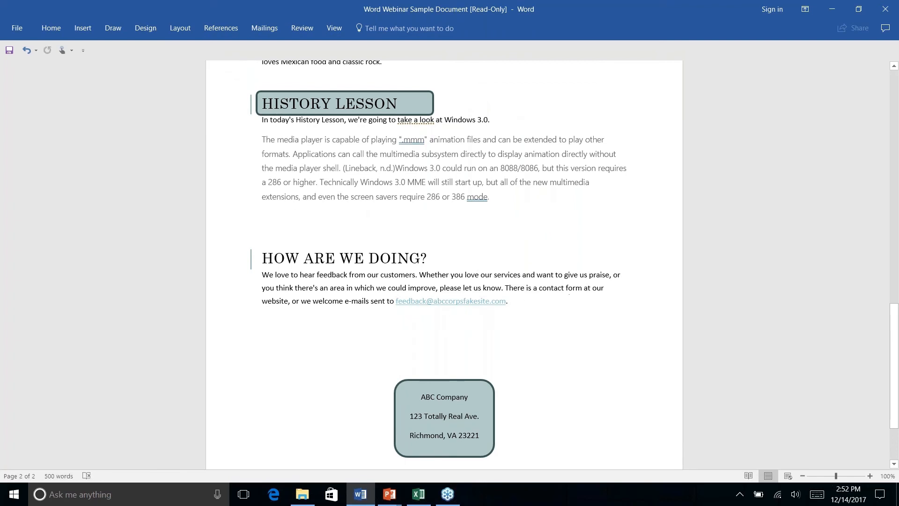
{"action": "left_click", "coordinate": [51, 28]}
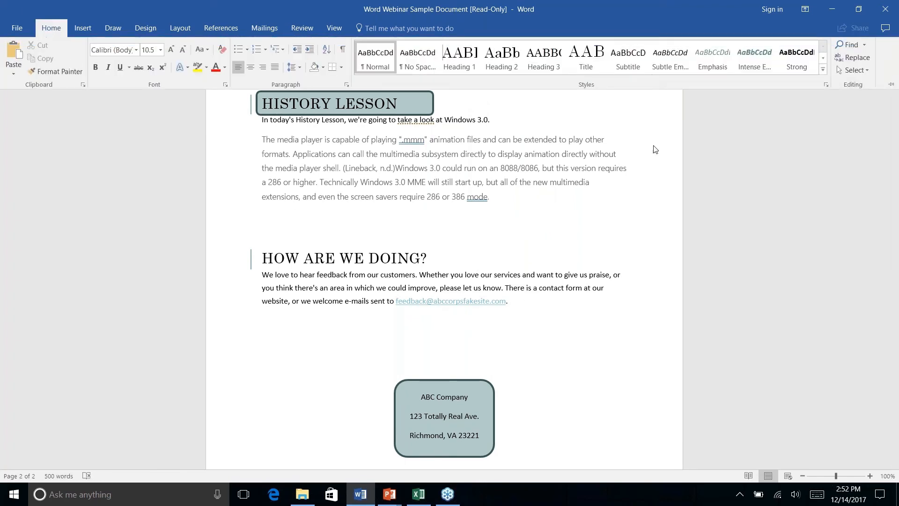
{"action": "right_click", "coordinate": [506, 305]}
{"action": "key", "text": "Escape"}
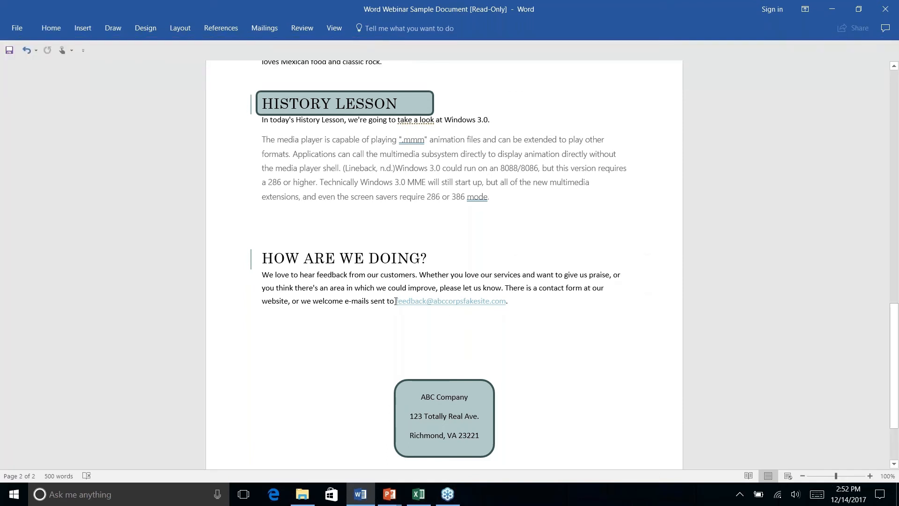
{"action": "left_click", "coordinate": [457, 300]}
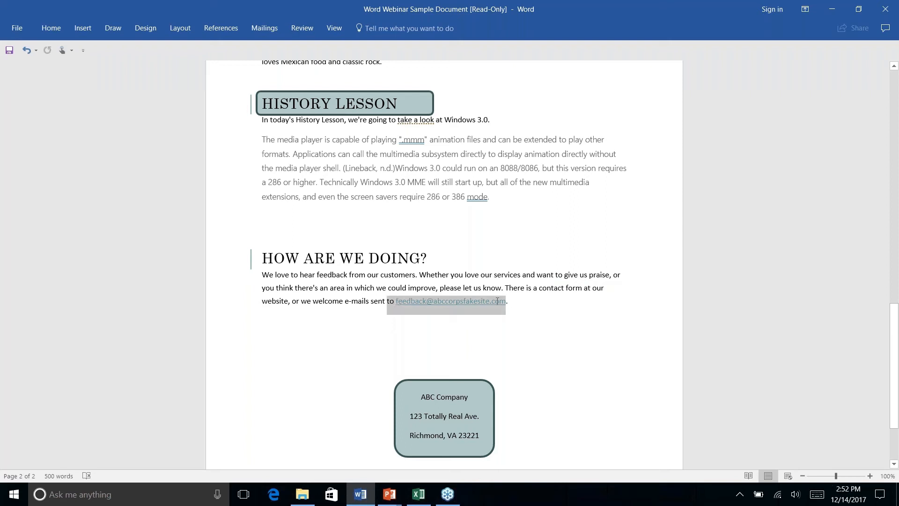
{"action": "left_click_drag", "start_coordinate": [497, 301], "coordinate": [515, 302]}
{"action": "left_click", "coordinate": [547, 316]}
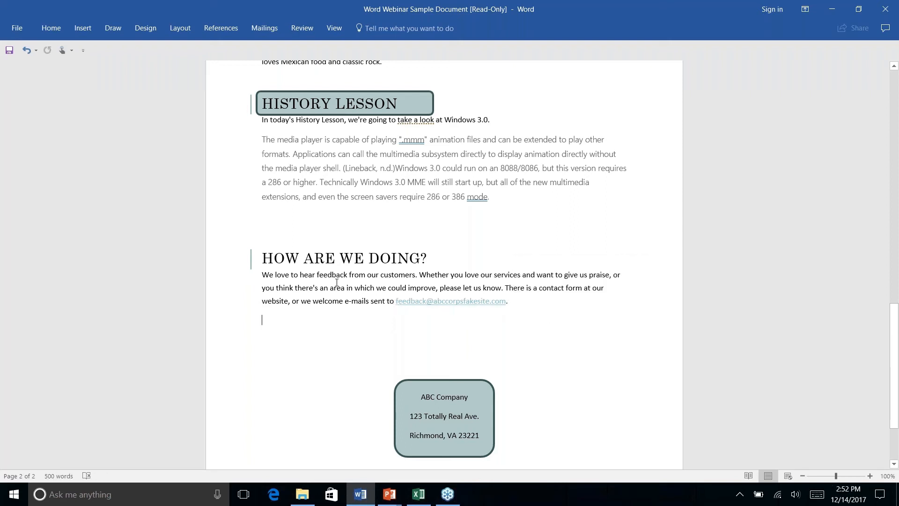
{"action": "left_click_drag", "start_coordinate": [387, 301], "coordinate": [512, 303]}
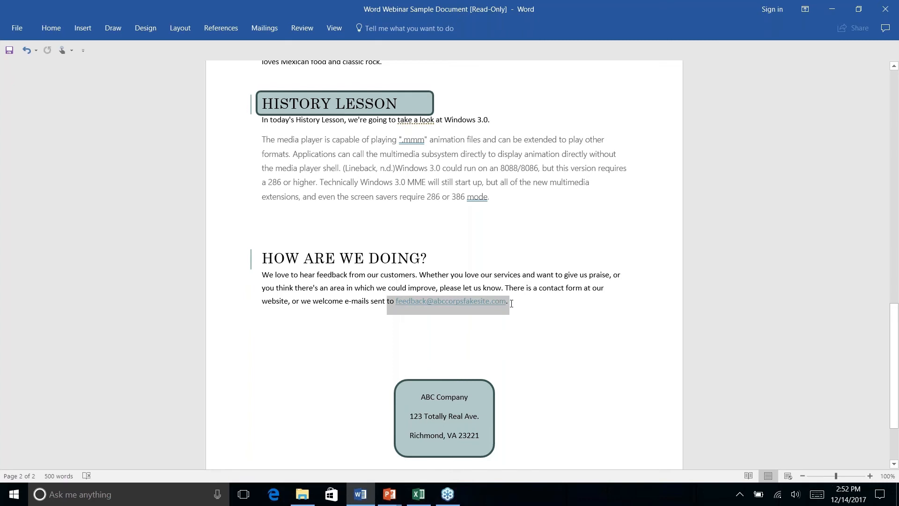
{"action": "left_click", "coordinate": [53, 29]}
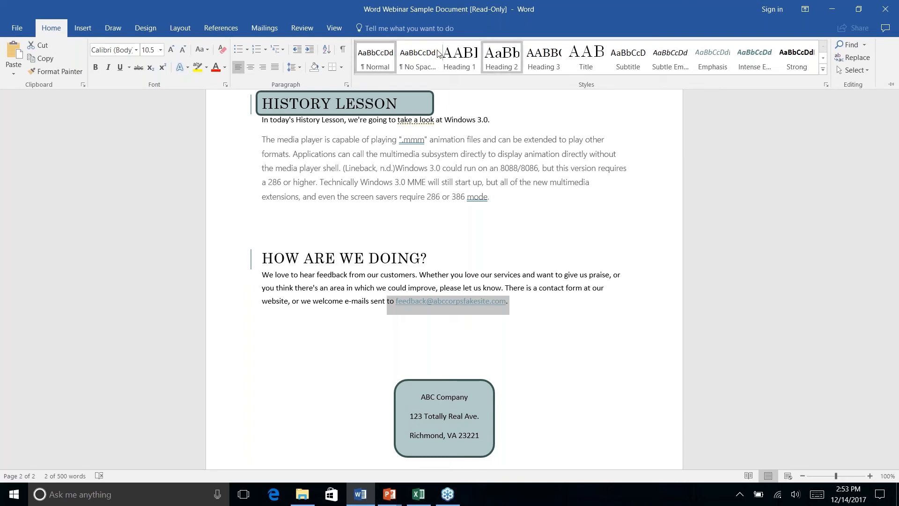
{"action": "left_click", "coordinate": [379, 55]}
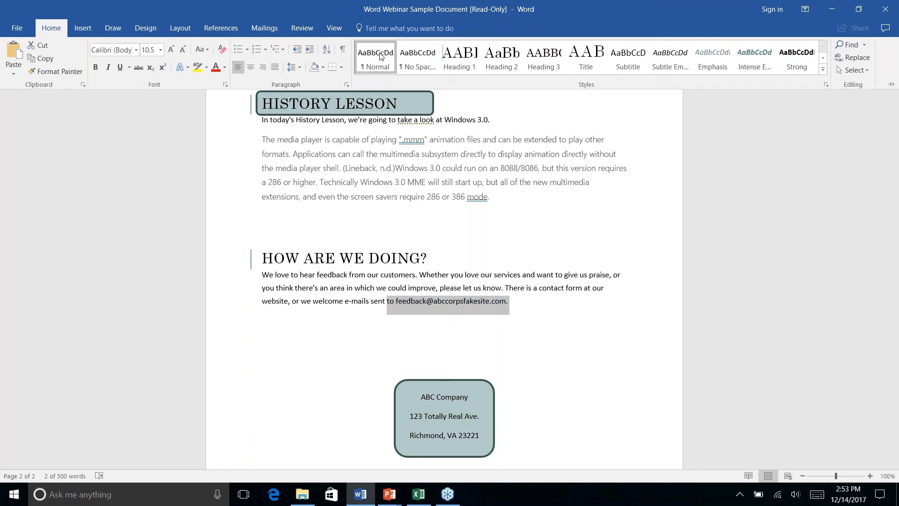
{"action": "right_click", "coordinate": [523, 306]}
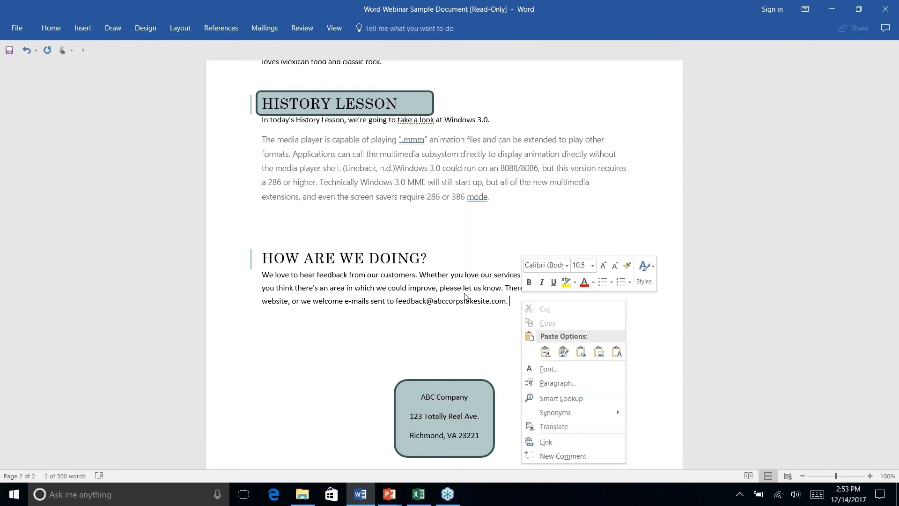
{"action": "left_click", "coordinate": [465, 307]}
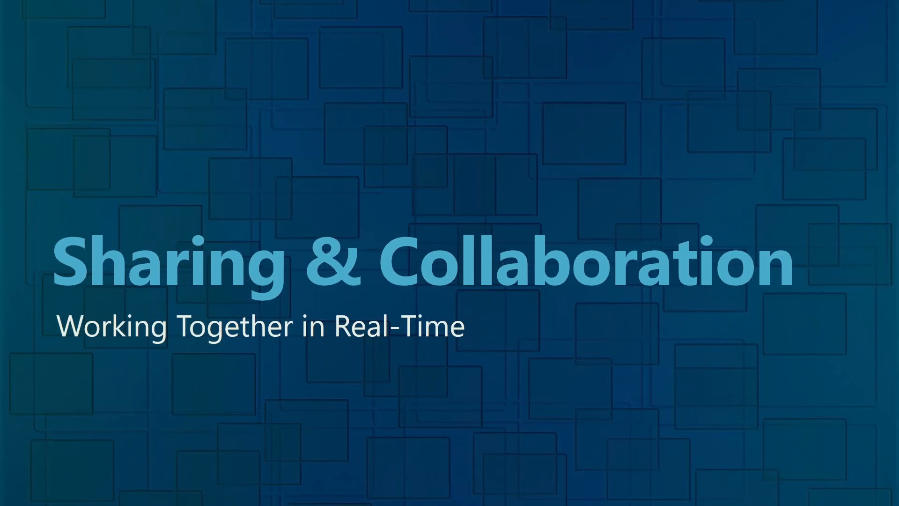
- Switch to Word, view the newsletter's file information and start saving it, and cancel the Save As dialog
{"action": "key", "text": "alt+Tab"}
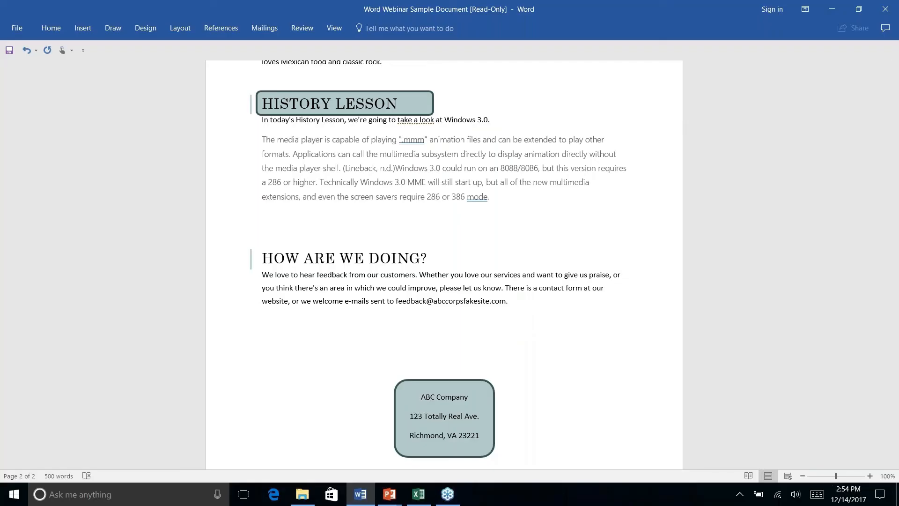
{"action": "scroll", "coordinate": [444, 262], "scroll_direction": "down", "scroll_amount": 1}
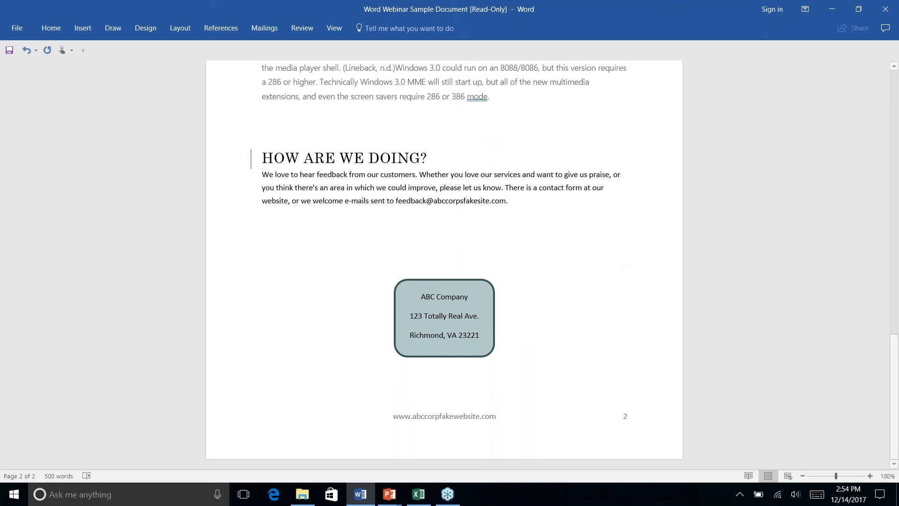
{"action": "left_click", "coordinate": [17, 28]}
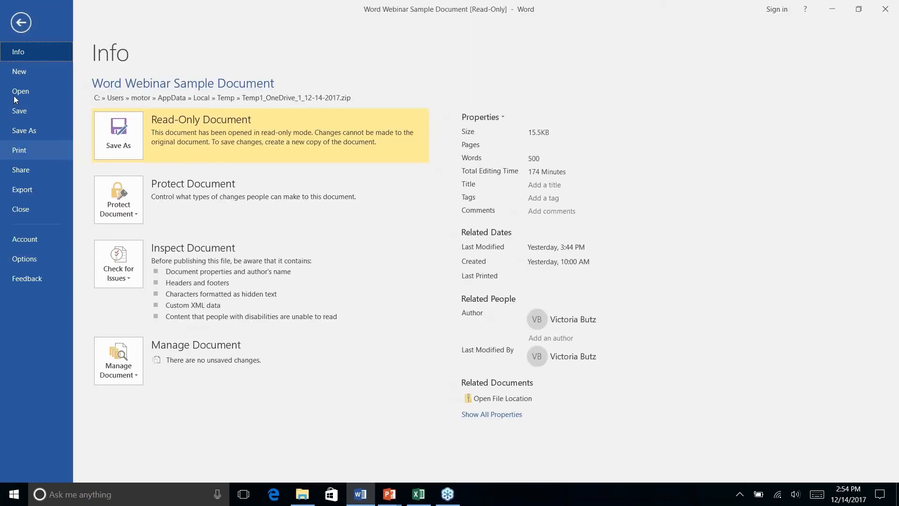
{"action": "left_click", "coordinate": [19, 24]}
{"action": "left_click", "coordinate": [17, 29]}
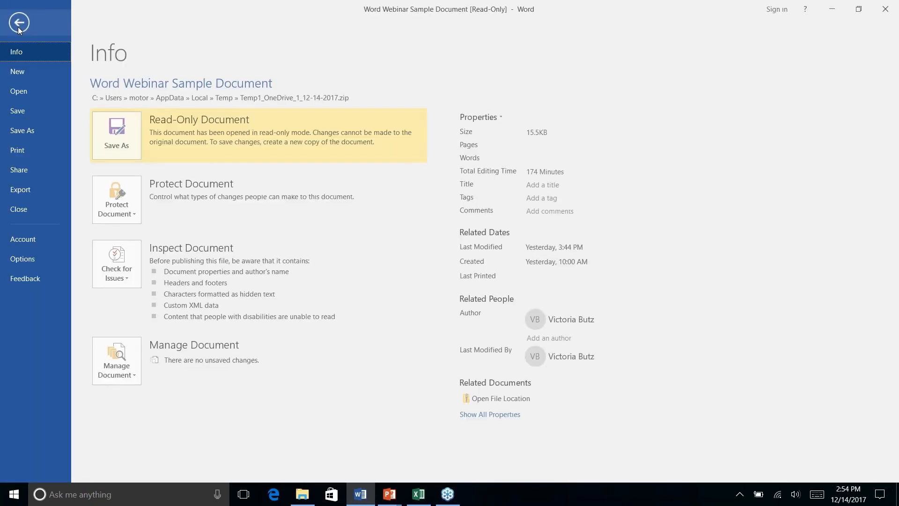
{"action": "left_click", "coordinate": [21, 111]}
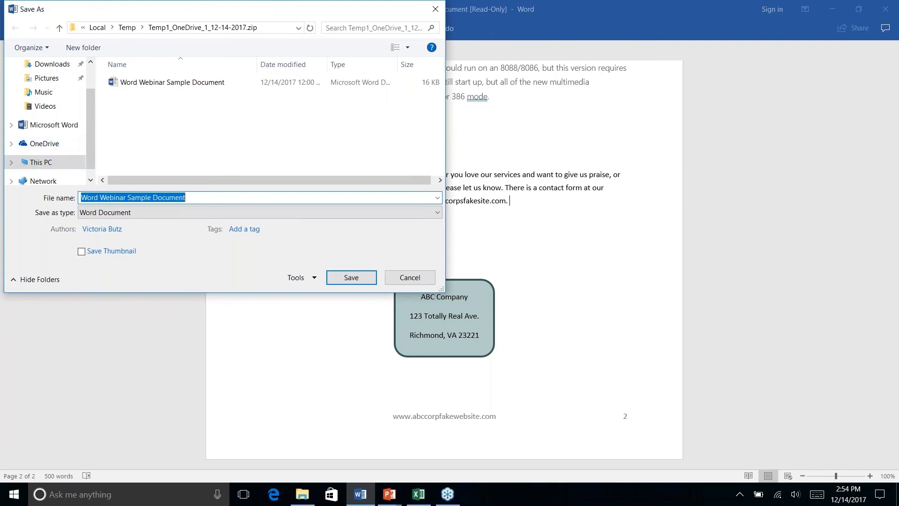
{"action": "left_click", "coordinate": [409, 277]}
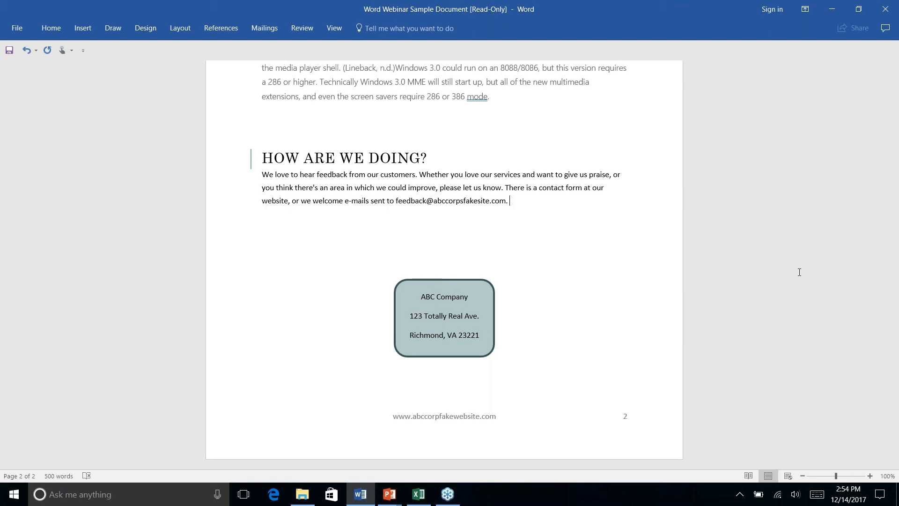
{"action": "scroll", "coordinate": [799, 272], "scroll_direction": "up", "scroll_amount": 5}
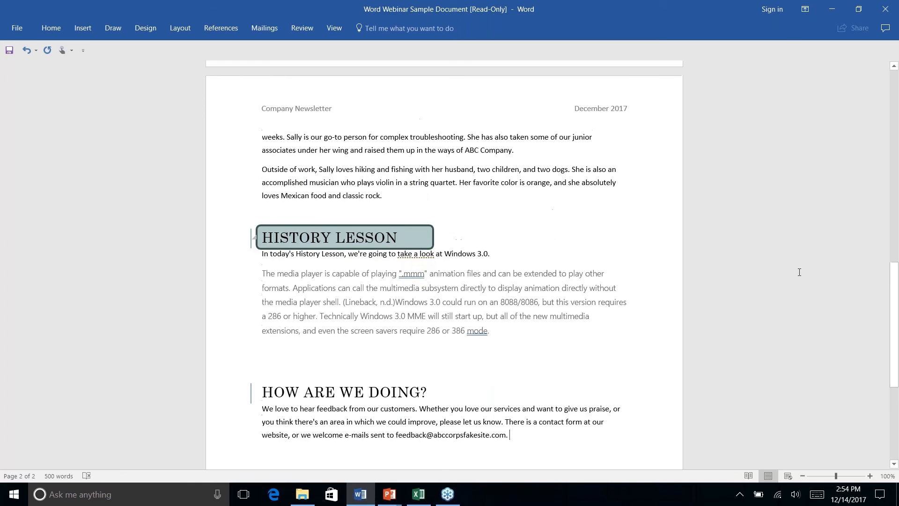
{"action": "scroll", "coordinate": [799, 272], "scroll_direction": "down", "scroll_amount": 1}
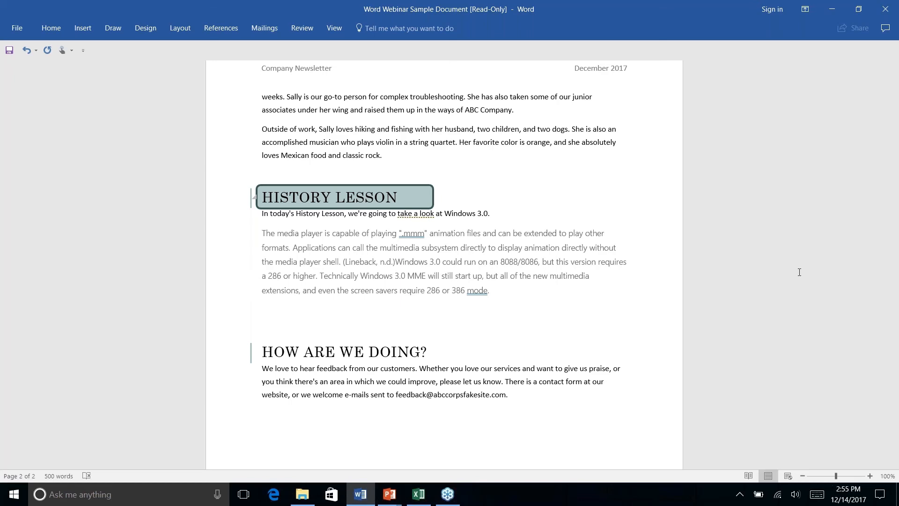
{"action": "key", "text": "alt+Tab"}
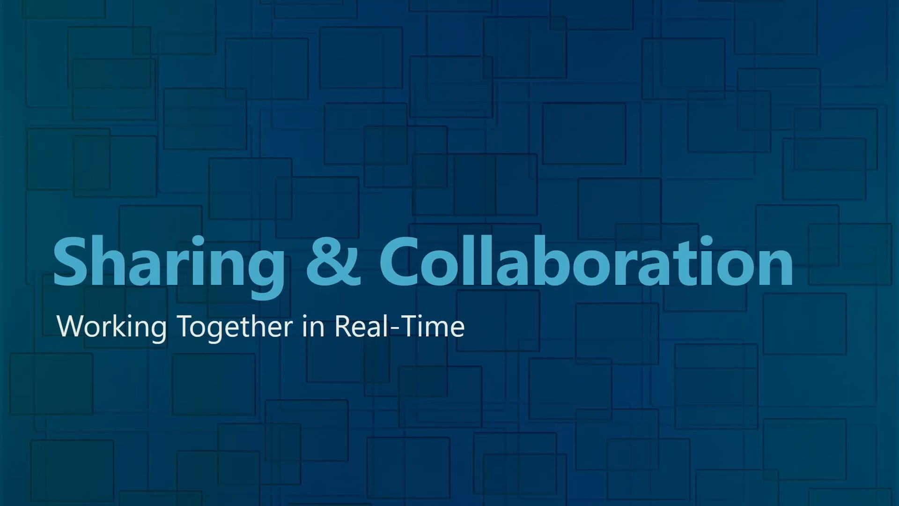
{"action": "key", "text": "Right"}
{"action": "key", "text": "alt+Tab"}
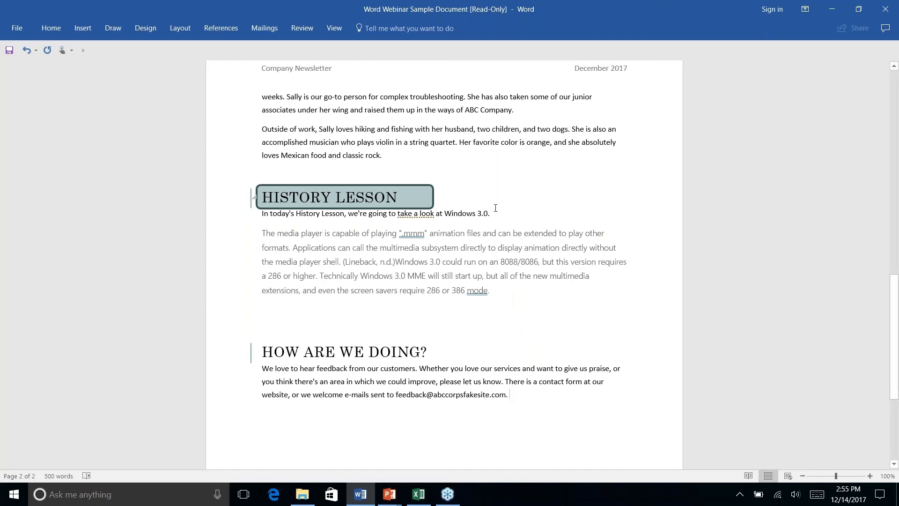
- Look through the newsletter's pages, from the title and table of contents down to the body sections
{"action": "scroll", "coordinate": [495, 207], "scroll_direction": "up", "scroll_amount": 15}
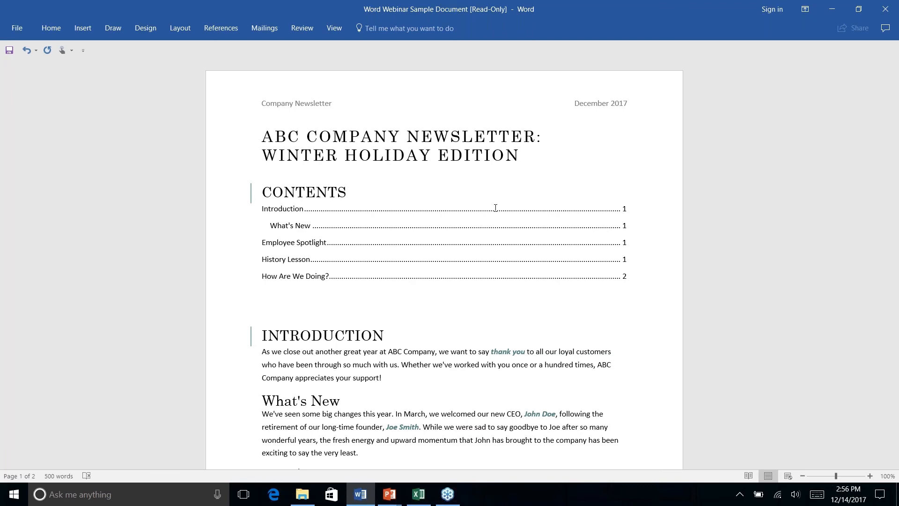
{"action": "scroll", "coordinate": [495, 207], "scroll_direction": "down", "scroll_amount": 15}
{"action": "scroll", "coordinate": [495, 207], "scroll_direction": "up", "scroll_amount": 13}
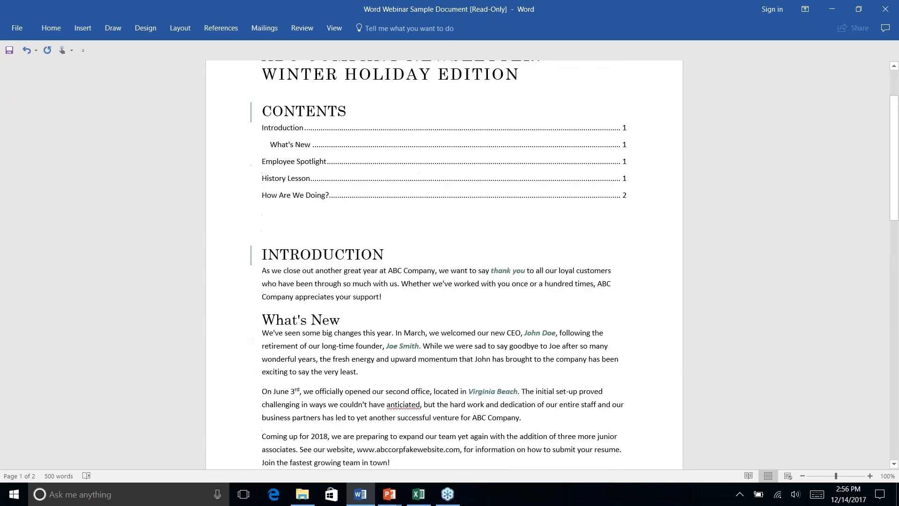
{"action": "scroll", "coordinate": [495, 208], "scroll_direction": "up", "scroll_amount": 2}
{"action": "scroll", "coordinate": [495, 207], "scroll_direction": "down", "scroll_amount": 5}
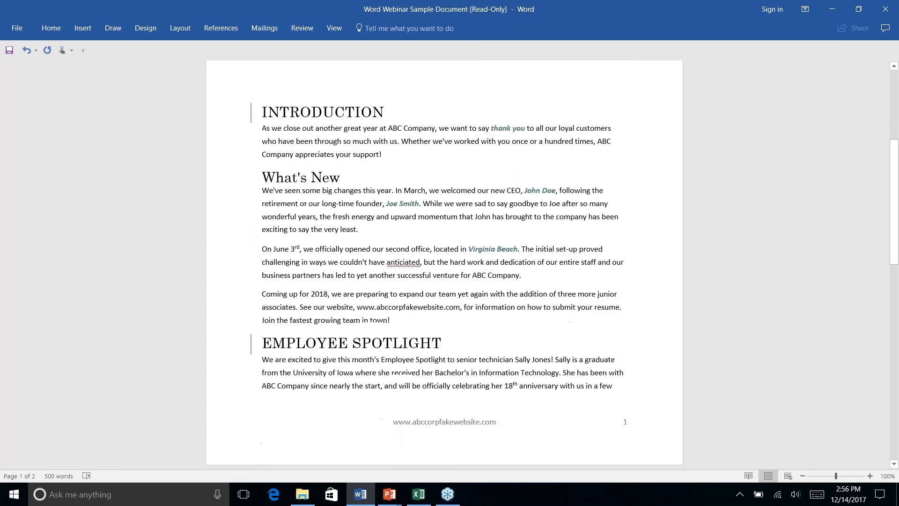
{"action": "scroll", "coordinate": [444, 264], "scroll_direction": "down", "scroll_amount": 3}
{"action": "scroll", "coordinate": [444, 264], "scroll_direction": "up", "scroll_amount": 8}
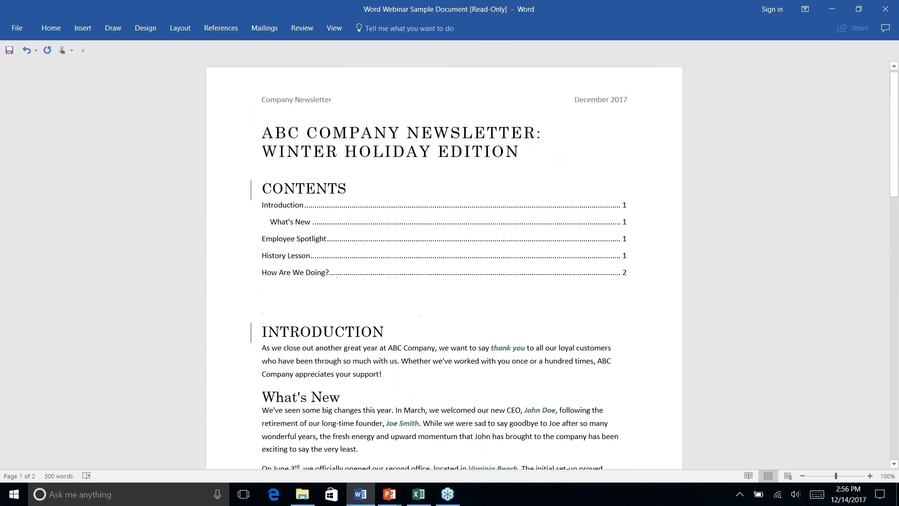
{"action": "scroll", "coordinate": [496, 207], "scroll_direction": "down", "scroll_amount": 5}
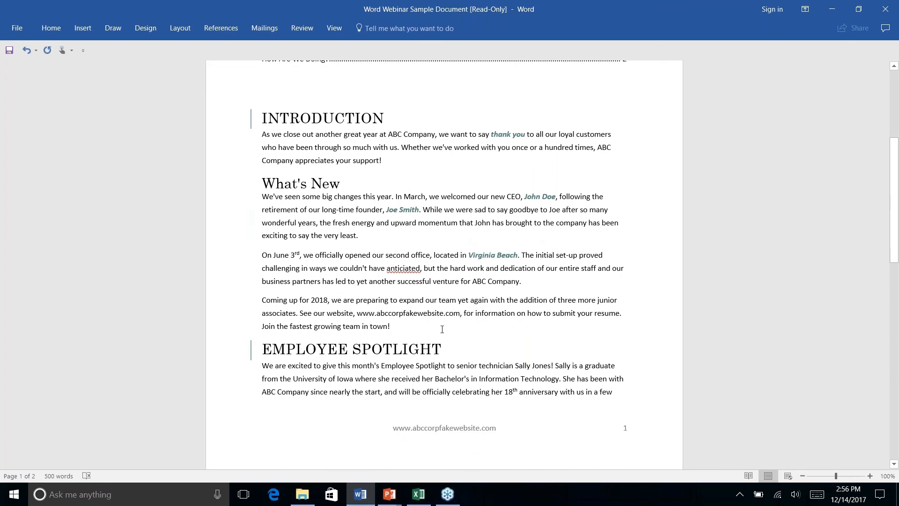
- Insert a Next Page section break after "Join the fastest growing team in town!", ahead of the Employee Spotlight heading
{"action": "left_click", "coordinate": [411, 325]}
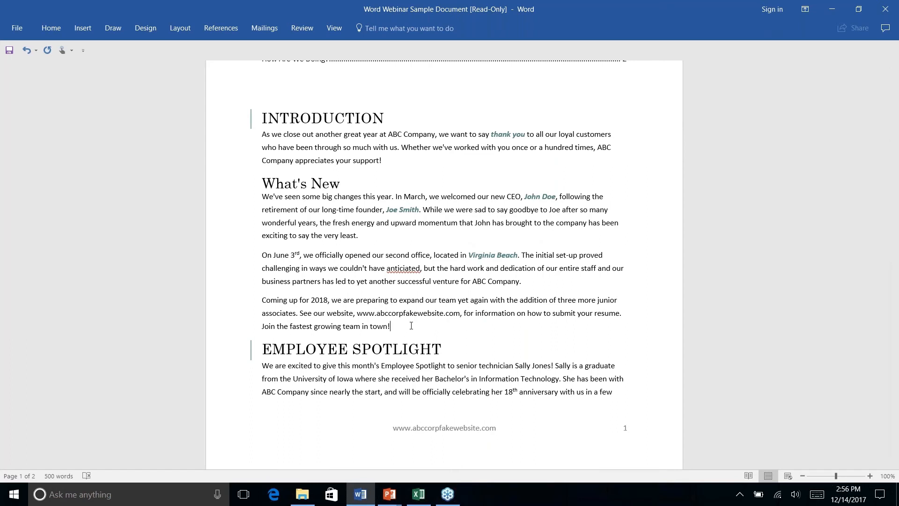
{"action": "left_click", "coordinate": [86, 29]}
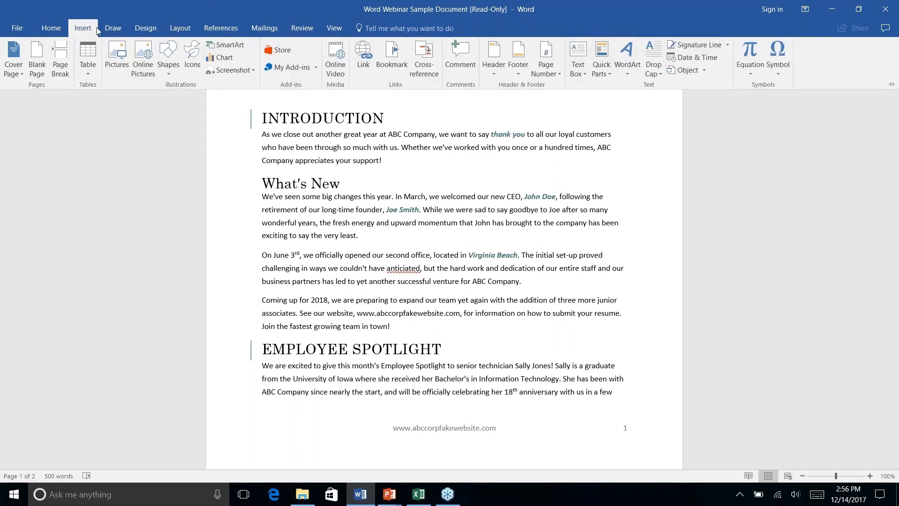
{"action": "left_click", "coordinate": [113, 29]}
{"action": "left_click", "coordinate": [149, 29]}
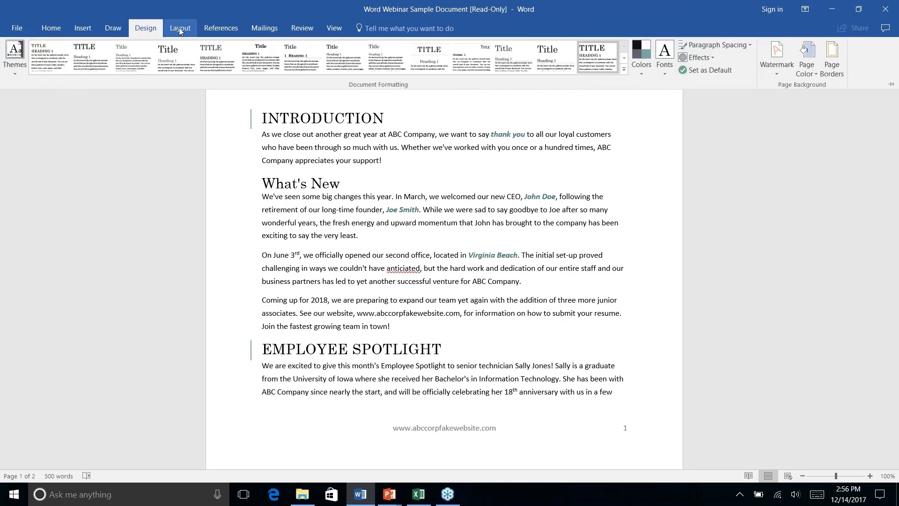
{"action": "left_click", "coordinate": [182, 30]}
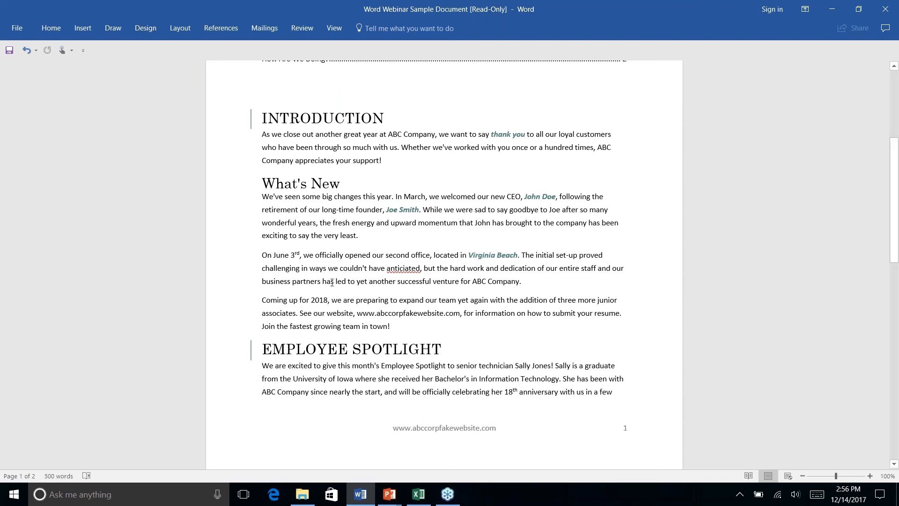
{"action": "scroll", "coordinate": [456, 349], "scroll_direction": "up", "scroll_amount": 1}
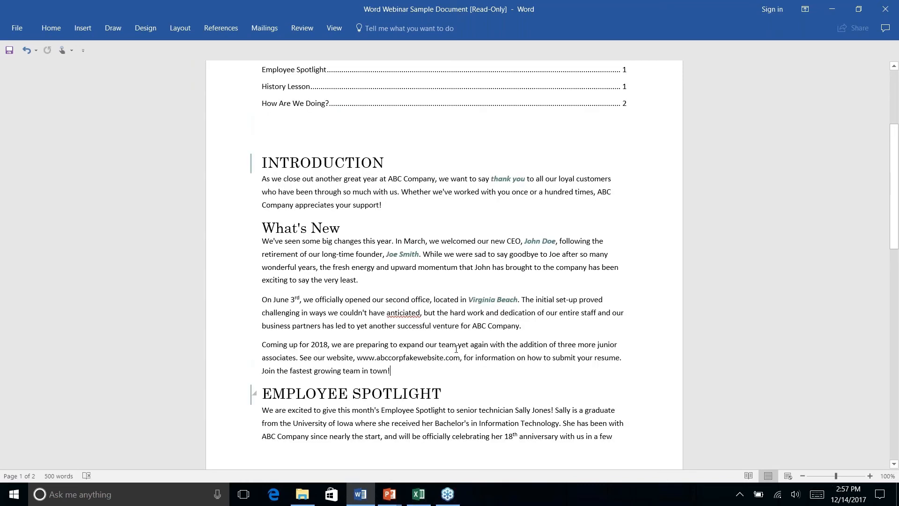
{"action": "scroll", "coordinate": [456, 348], "scroll_direction": "down", "scroll_amount": 3}
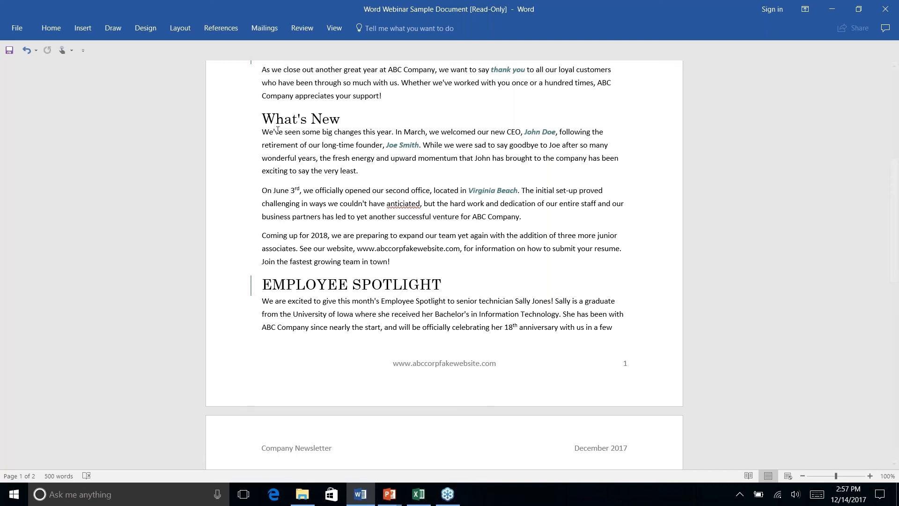
{"action": "left_click", "coordinate": [187, 32]}
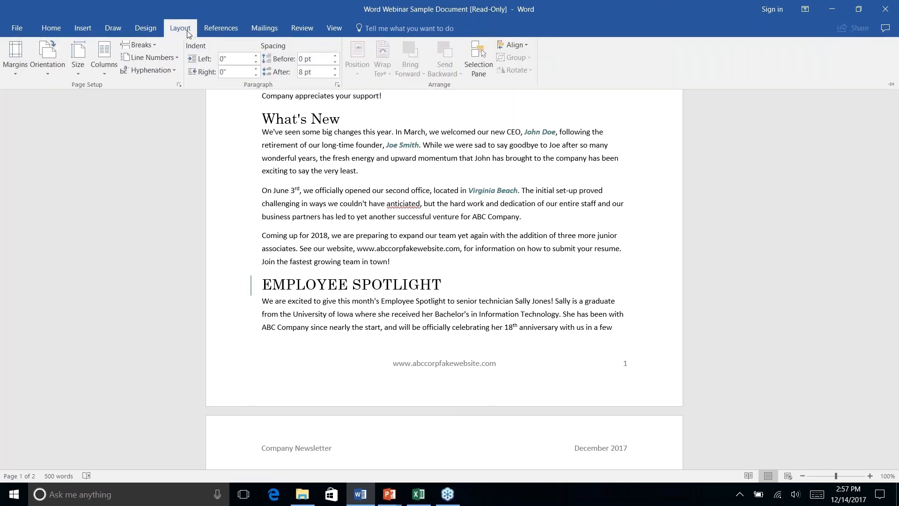
{"action": "left_click", "coordinate": [155, 46]}
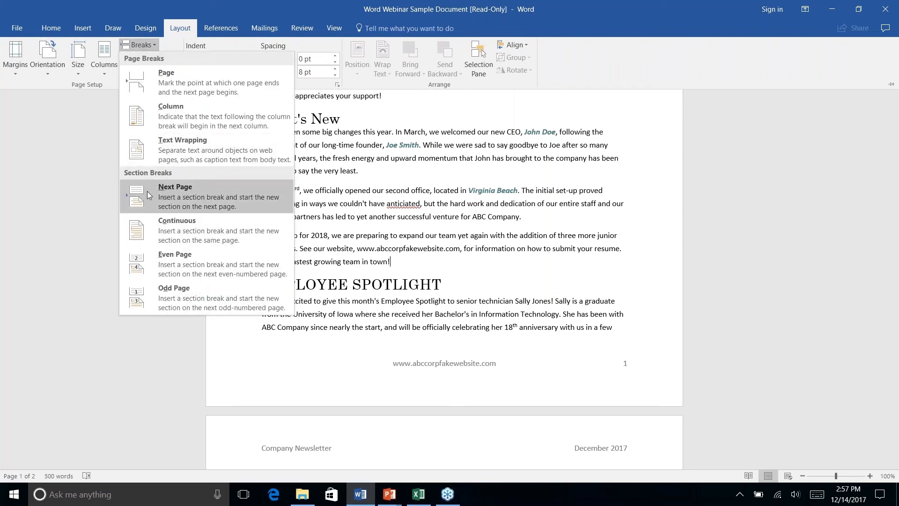
{"action": "left_click", "coordinate": [184, 195]}
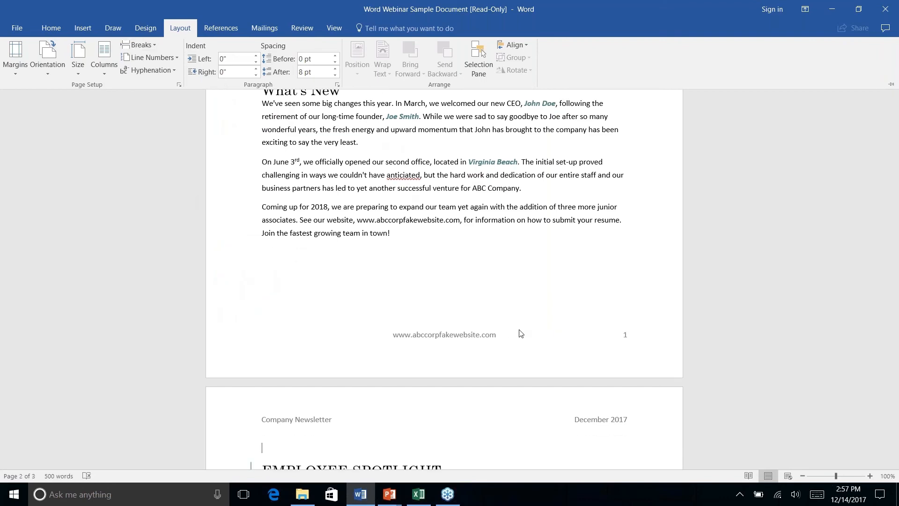
- Insert a Continuous section break after "loves Mexican food and classic rock.", ahead of the History Lesson heading
{"action": "scroll", "coordinate": [519, 333], "scroll_direction": "up", "scroll_amount": 1}
{"action": "scroll", "coordinate": [519, 333], "scroll_direction": "down", "scroll_amount": 5}
{"action": "scroll", "coordinate": [380, 268], "scroll_direction": "down", "scroll_amount": 3}
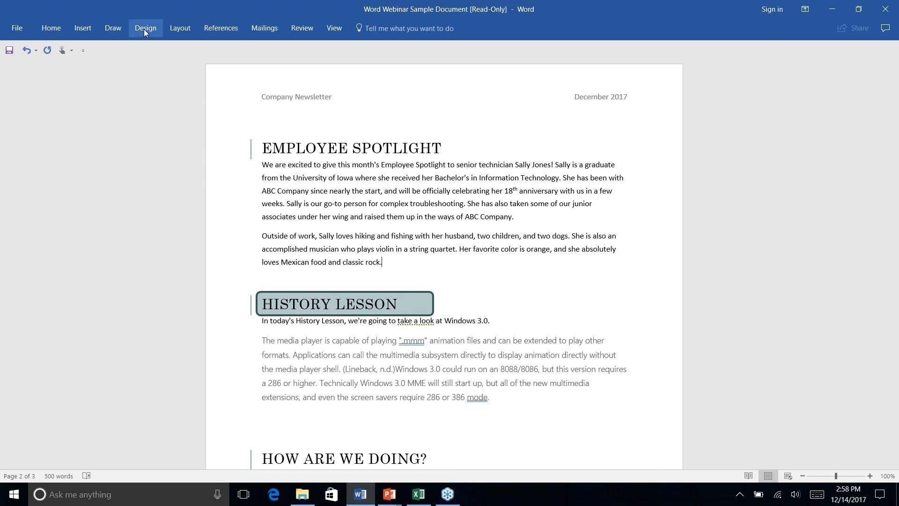
{"action": "left_click", "coordinate": [177, 28]}
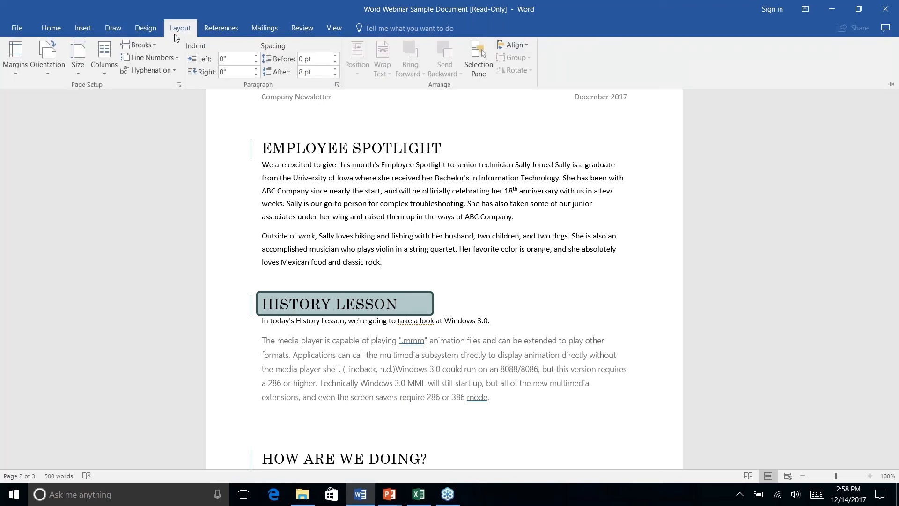
{"action": "left_click", "coordinate": [155, 44]}
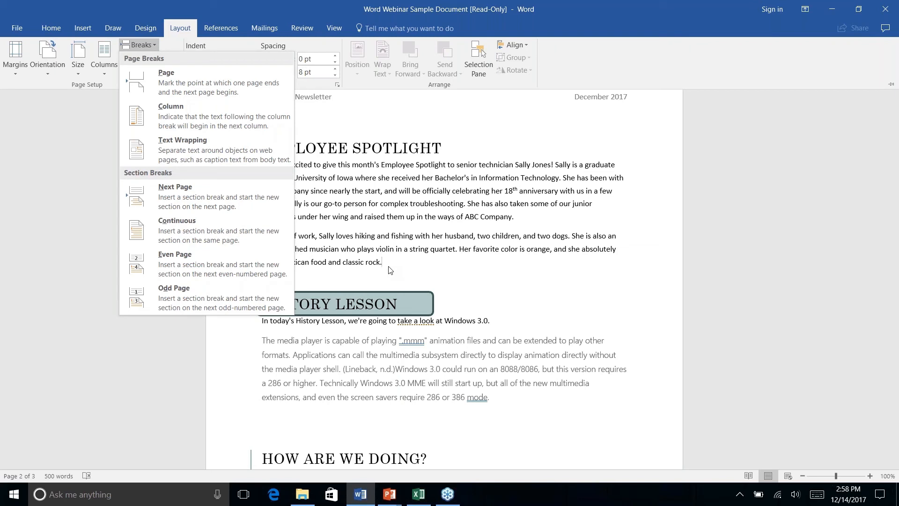
{"action": "left_click", "coordinate": [189, 232]}
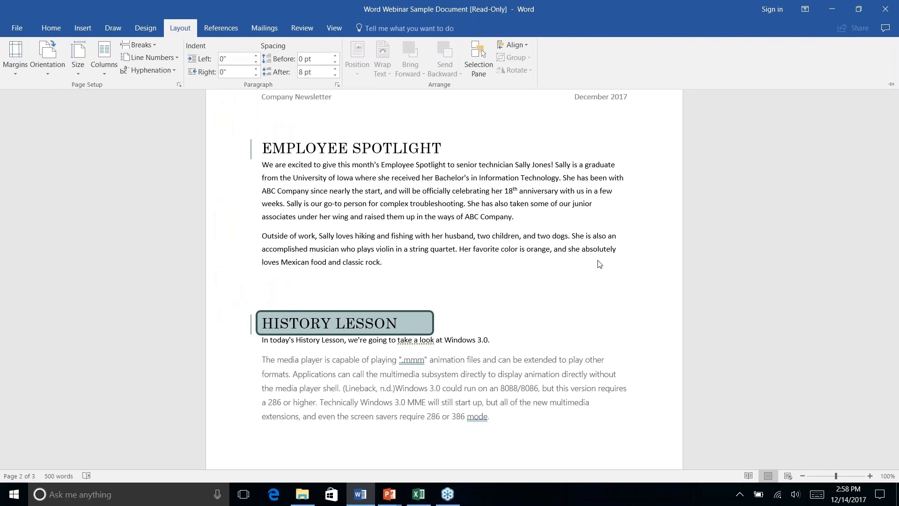
- Try a two-column layout on the whole Employee Spotlight section, heading included, and undo it
{"action": "scroll", "coordinate": [600, 264], "scroll_direction": "down", "scroll_amount": 4}
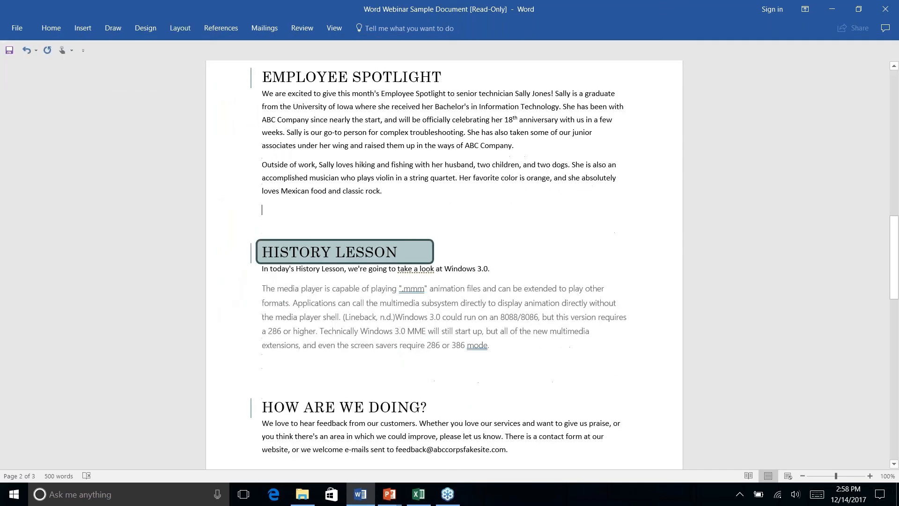
{"action": "scroll", "coordinate": [599, 264], "scroll_direction": "up", "scroll_amount": 8}
{"action": "scroll", "coordinate": [444, 264], "scroll_direction": "down", "scroll_amount": 1}
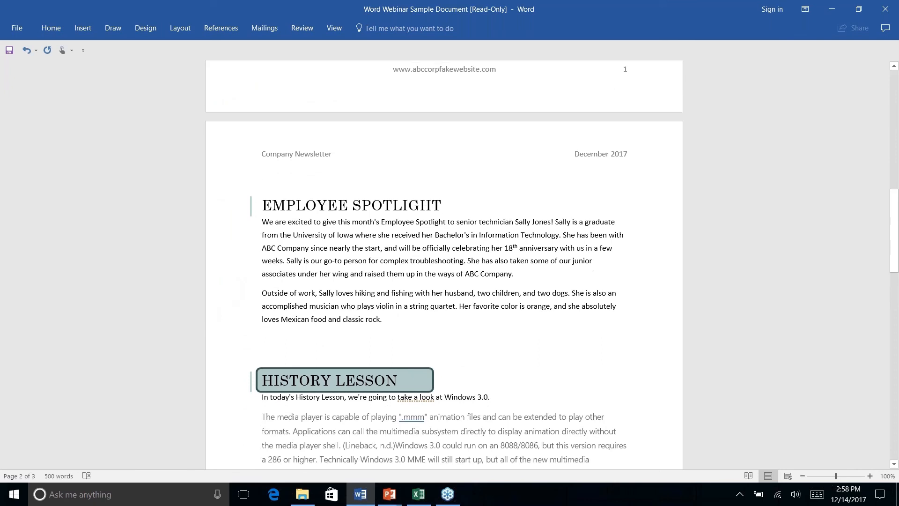
{"action": "right_click", "coordinate": [331, 244]}
{"action": "key", "text": "Escape"}
{"action": "left_click", "coordinate": [183, 29]}
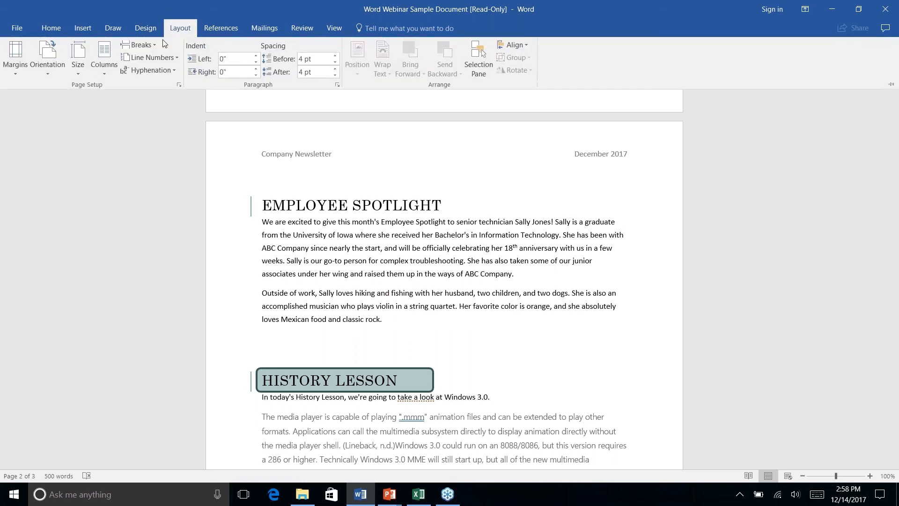
{"action": "left_click", "coordinate": [103, 75]}
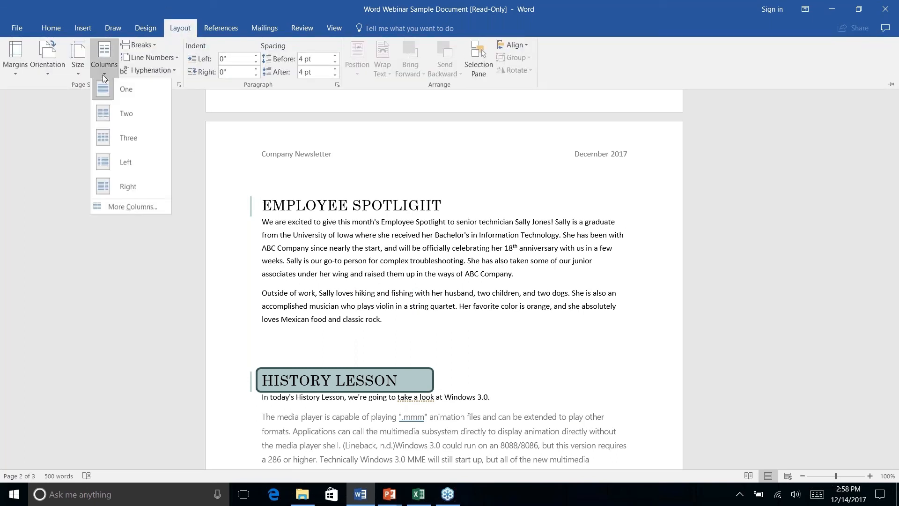
{"action": "left_click", "coordinate": [121, 118]}
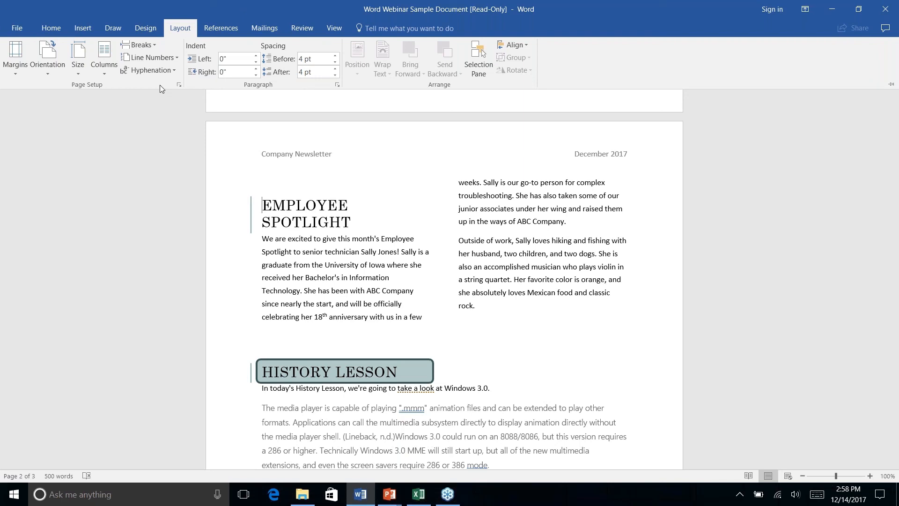
{"action": "key", "text": "ctrl+z"}
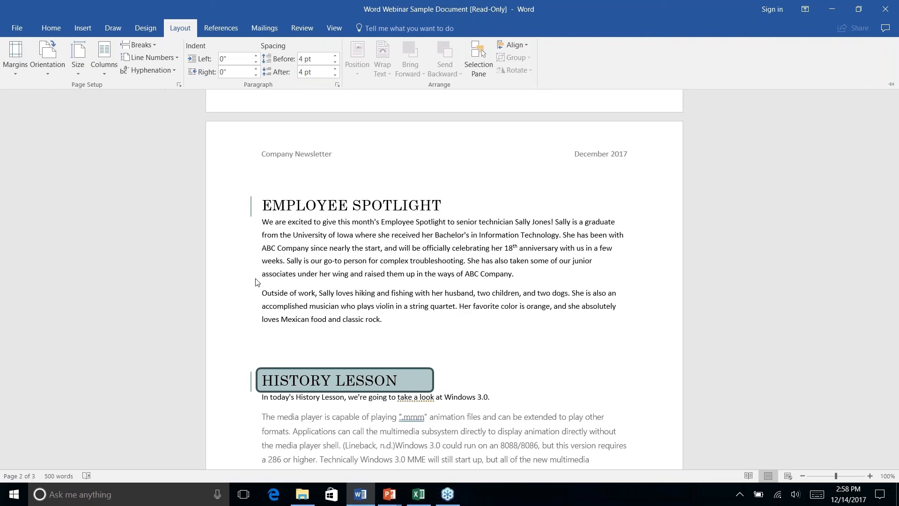
- Set only the two body paragraphs under the Employee Spotlight heading in two columns
{"action": "left_click", "coordinate": [296, 214]}
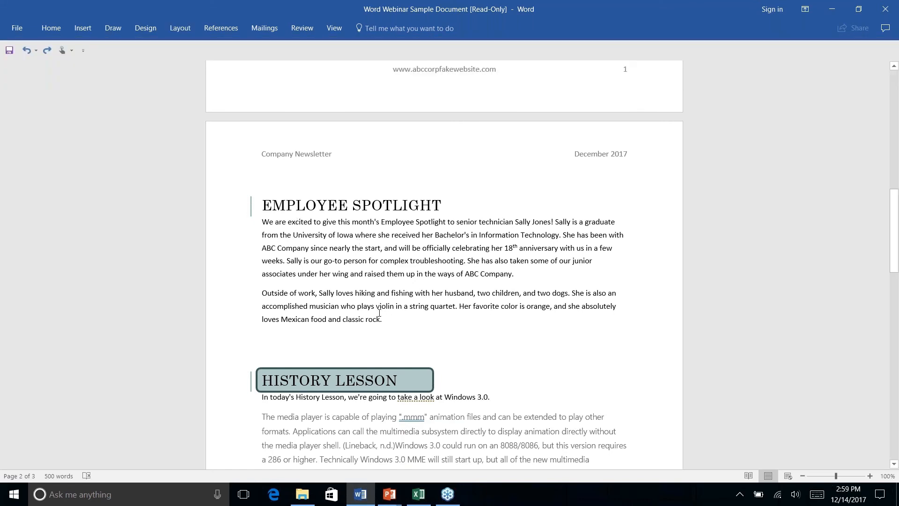
{"action": "left_click_drag", "start_coordinate": [383, 321], "coordinate": [262, 221]}
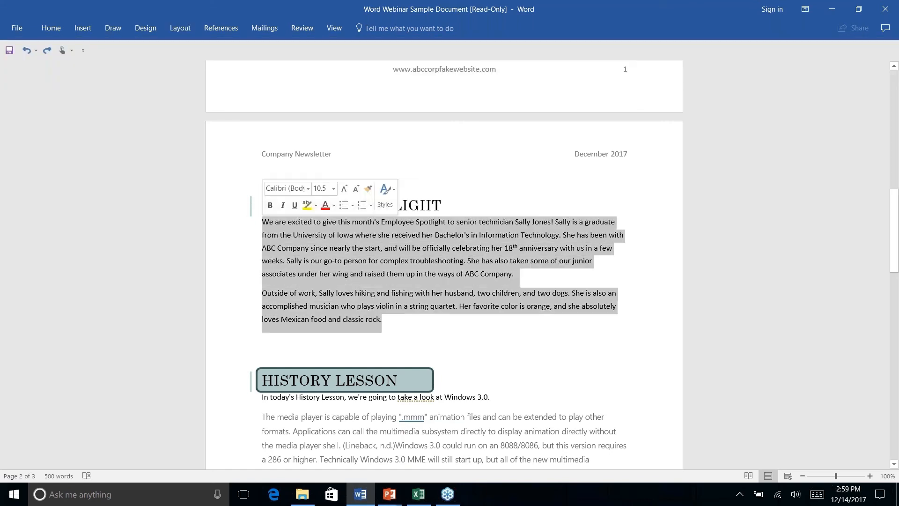
{"action": "left_click", "coordinate": [181, 29]}
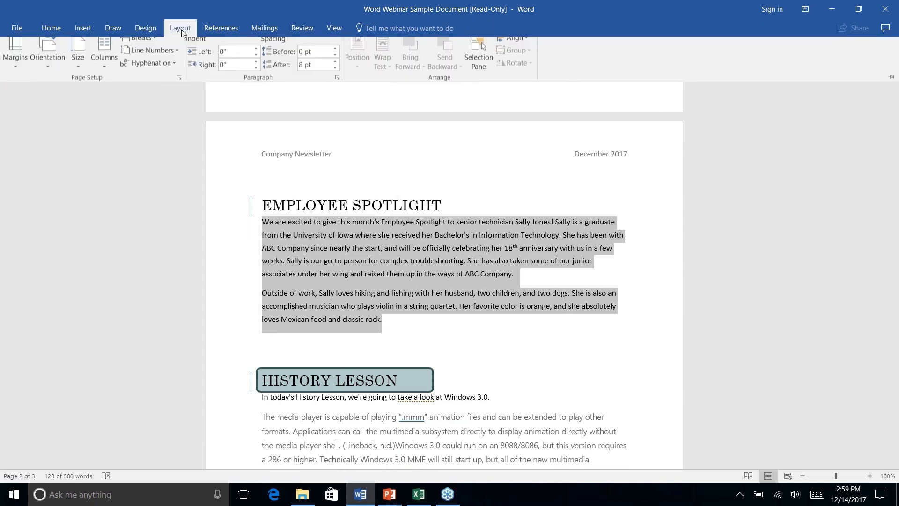
{"action": "left_click", "coordinate": [107, 73]}
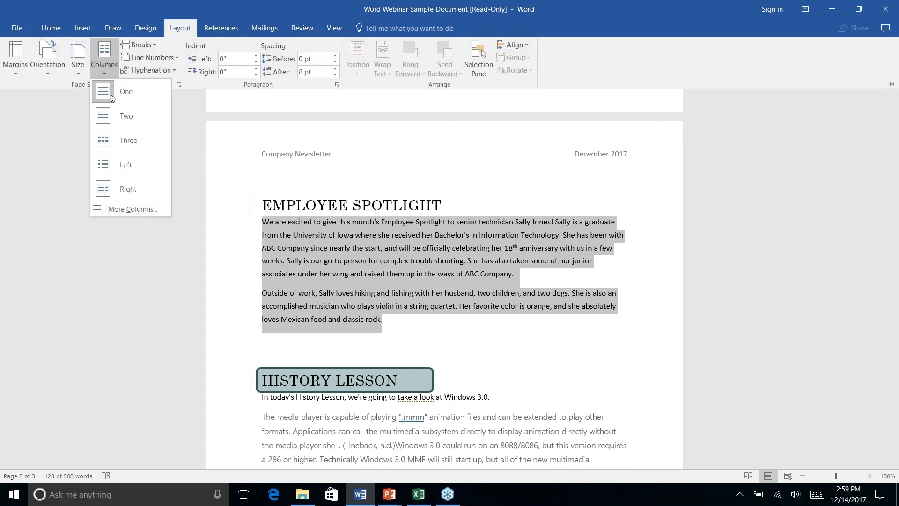
{"action": "left_click", "coordinate": [119, 116]}
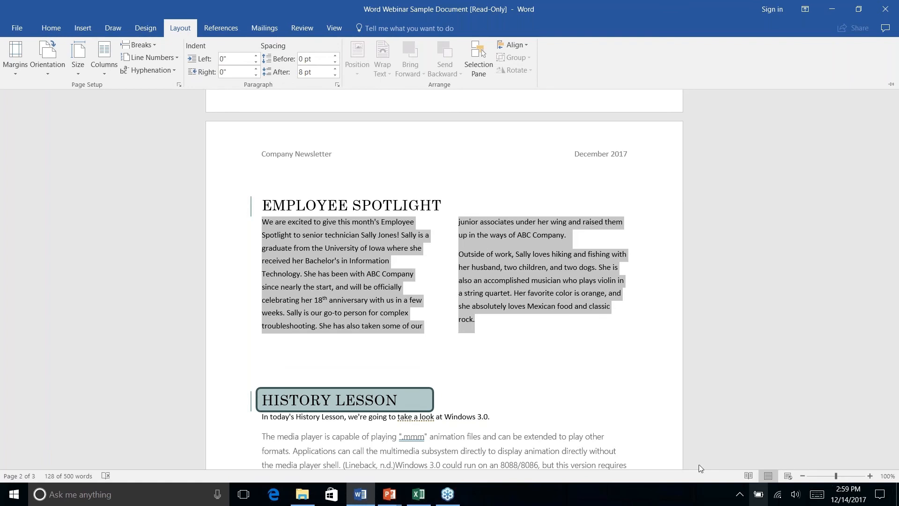
{"action": "left_click", "coordinate": [512, 295]}
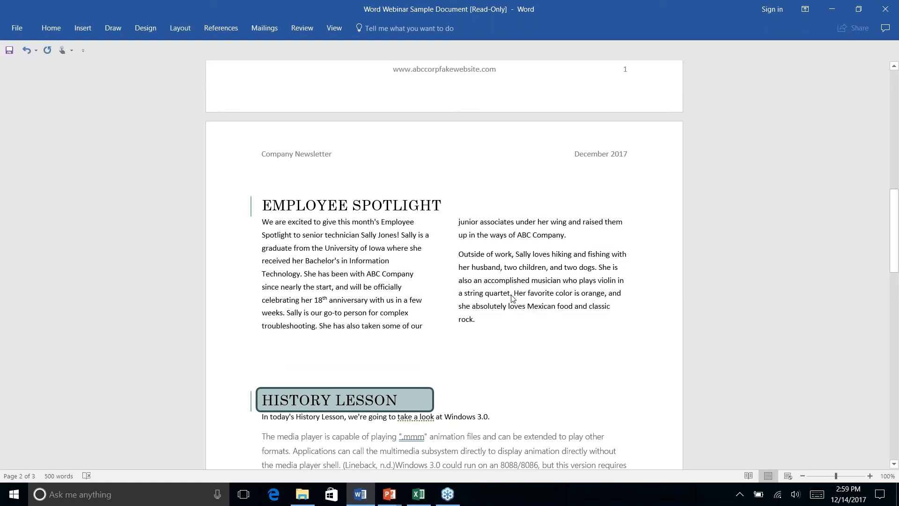
{"action": "key", "text": "Return"}
- Move the rounded rectangle from the foot of page 2 onto the ABC Company address block on page 3
{"action": "scroll", "coordinate": [489, 312], "scroll_direction": "down", "scroll_amount": 10}
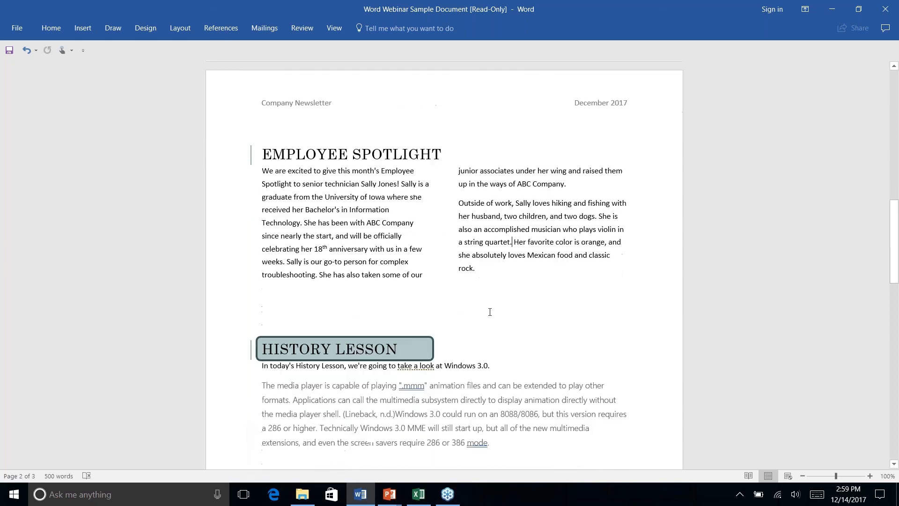
{"action": "scroll", "coordinate": [425, 311], "scroll_direction": "down", "scroll_amount": 3}
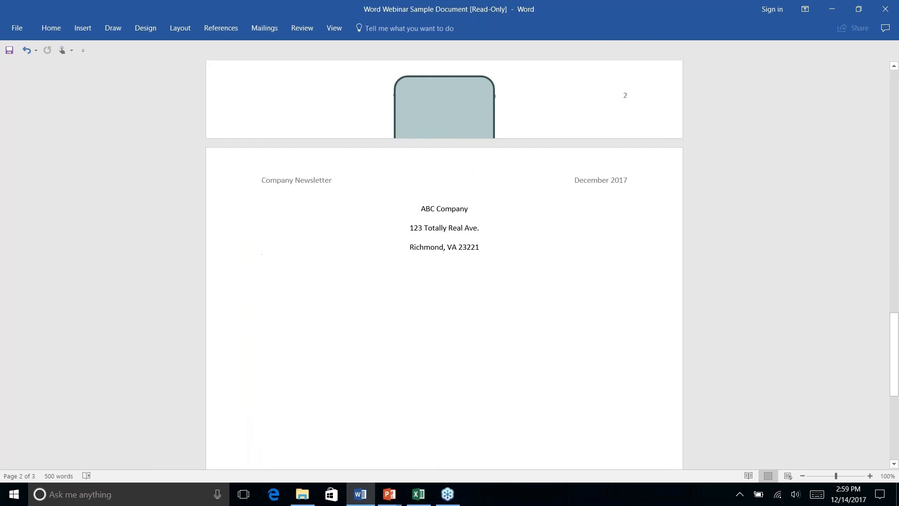
{"action": "scroll", "coordinate": [425, 311], "scroll_direction": "up", "scroll_amount": 5}
{"action": "left_click", "coordinate": [425, 310]}
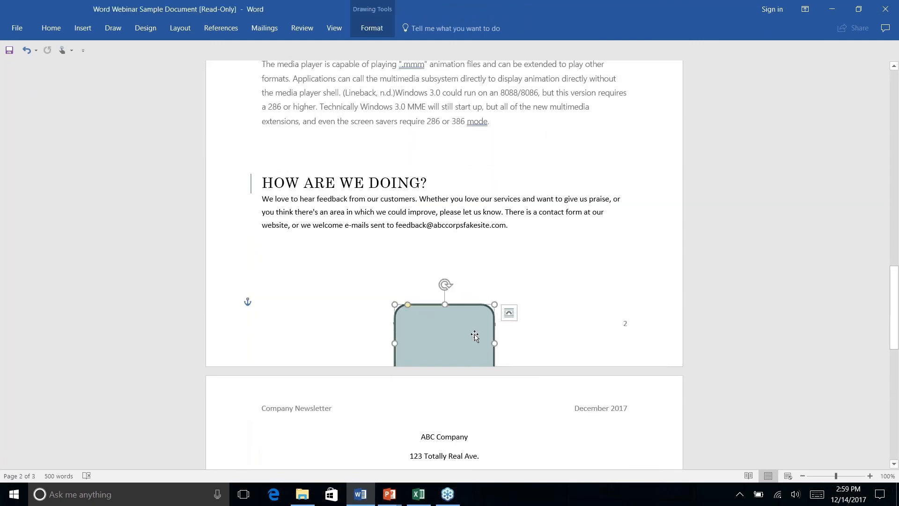
{"action": "mouse_move", "coordinate": [474, 335]}
{"action": "left_mouse_down"}
{"action": "mouse_move", "coordinate": [456, 454]}
{"action": "mouse_move", "coordinate": [471, 448]}
{"action": "left_mouse_up"}
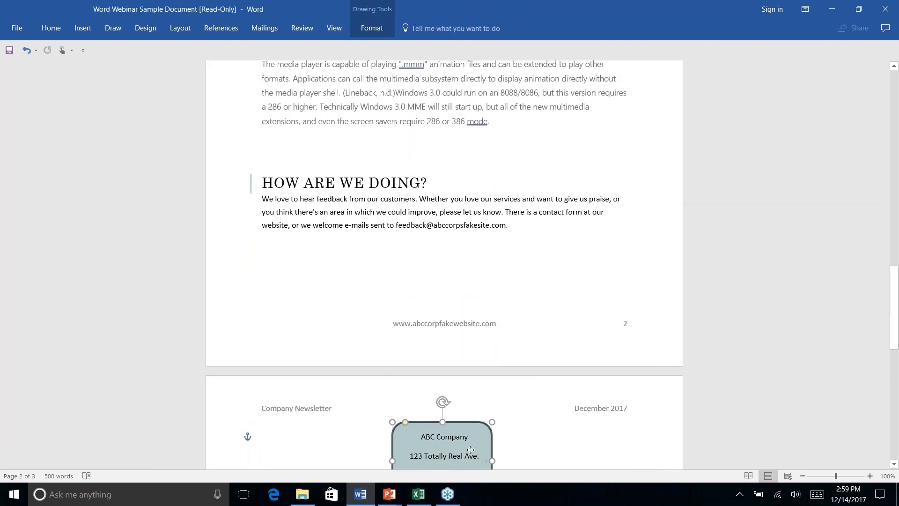
{"action": "scroll", "coordinate": [484, 419], "scroll_direction": "down", "scroll_amount": 8}
{"action": "scroll", "coordinate": [484, 419], "scroll_direction": "down", "scroll_amount": 2}
{"action": "scroll", "coordinate": [483, 419], "scroll_direction": "up", "scroll_amount": 10}
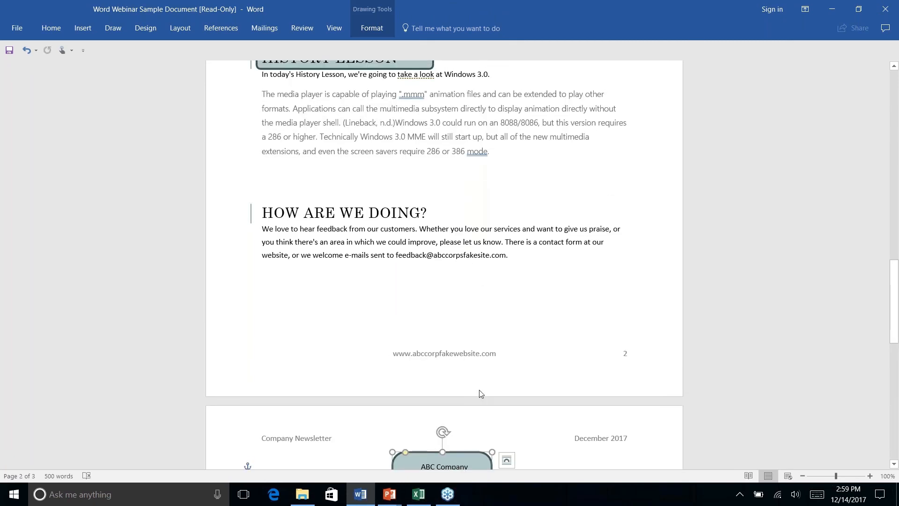
- Nudge the rounded rectangle so it is centred behind the ABC Company address lines
{"action": "scroll", "coordinate": [477, 449], "scroll_direction": "down", "scroll_amount": 5}
{"action": "left_click", "coordinate": [542, 325]}
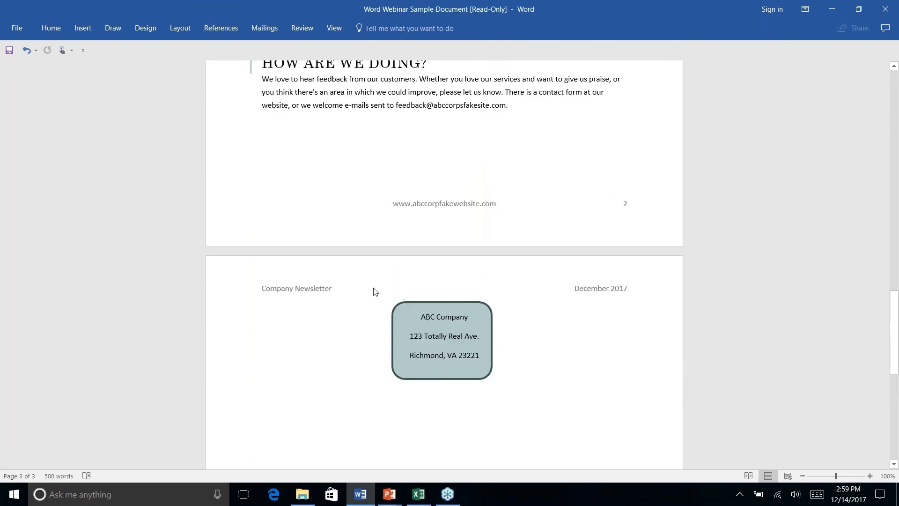
{"action": "left_click_drag", "start_coordinate": [484, 307], "coordinate": [487, 304]}
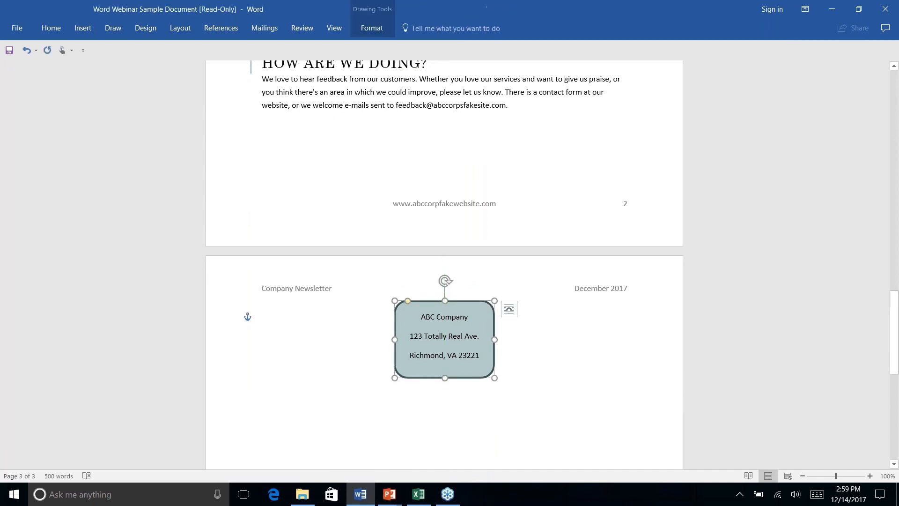
{"action": "left_click", "coordinate": [392, 296]}
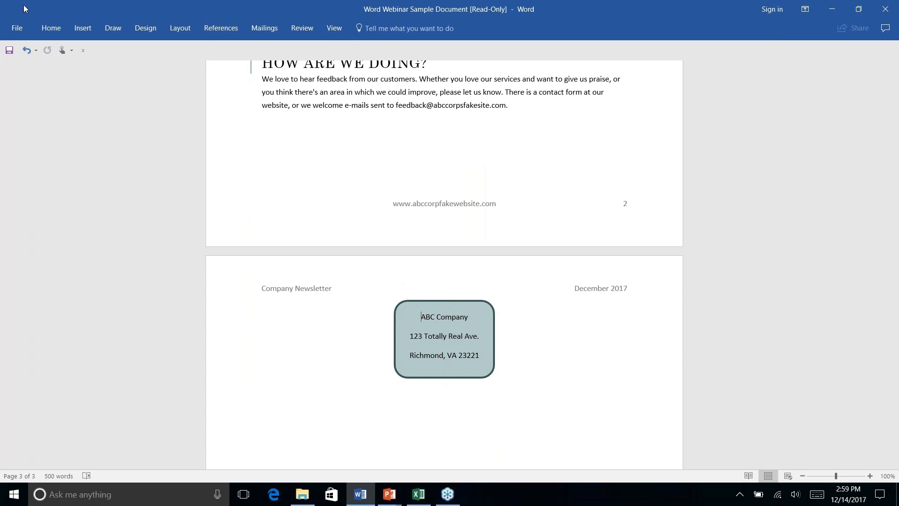
- Insert a page break after the feedback e-mail address closing the How Are We Doing? paragraph
{"action": "left_click", "coordinate": [525, 112]}
{"action": "left_click", "coordinate": [79, 28]}
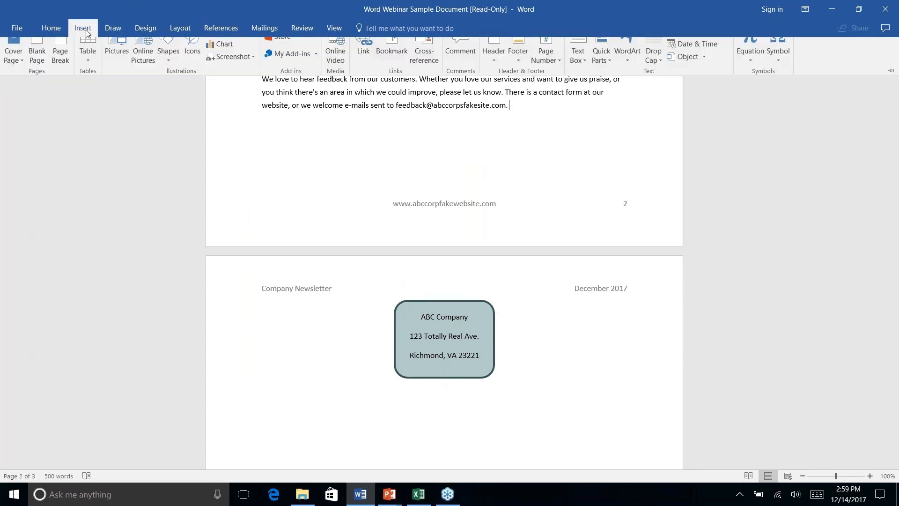
{"action": "left_click", "coordinate": [186, 28]}
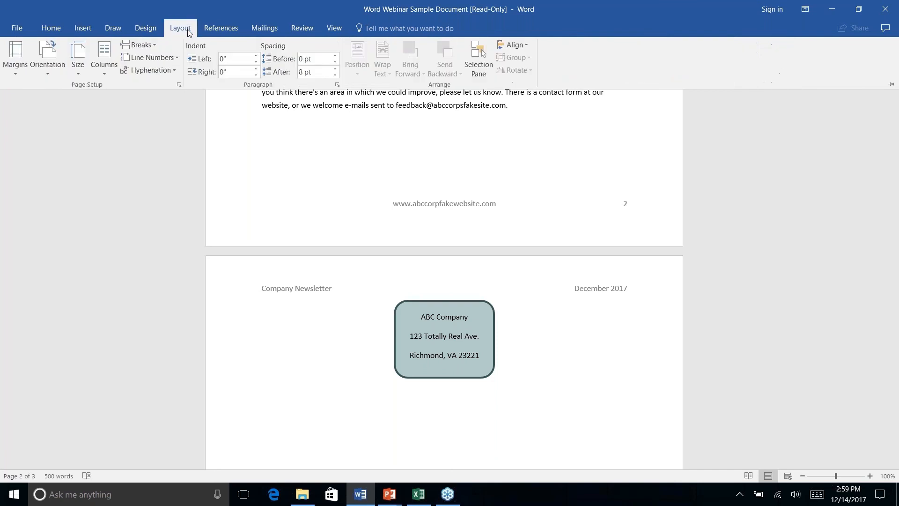
{"action": "left_click", "coordinate": [154, 46]}
{"action": "left_click", "coordinate": [171, 90]}
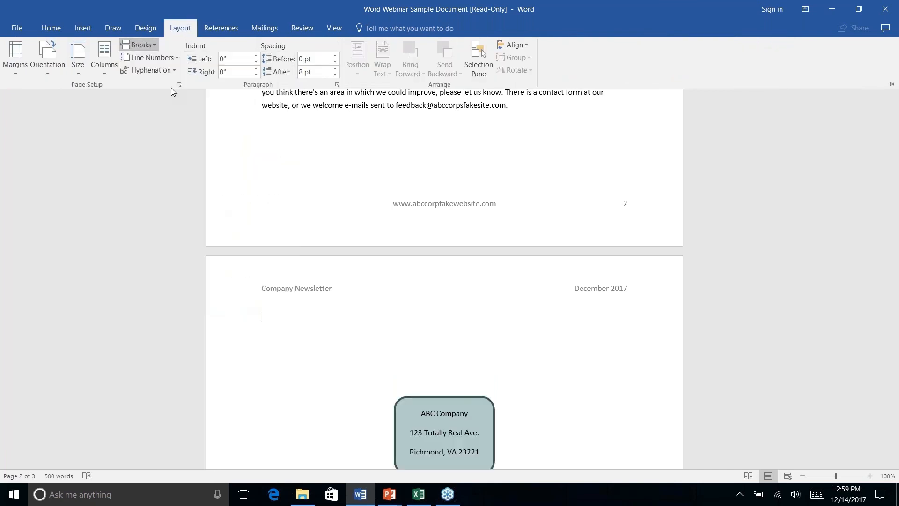
{"action": "left_click", "coordinate": [554, 349]}
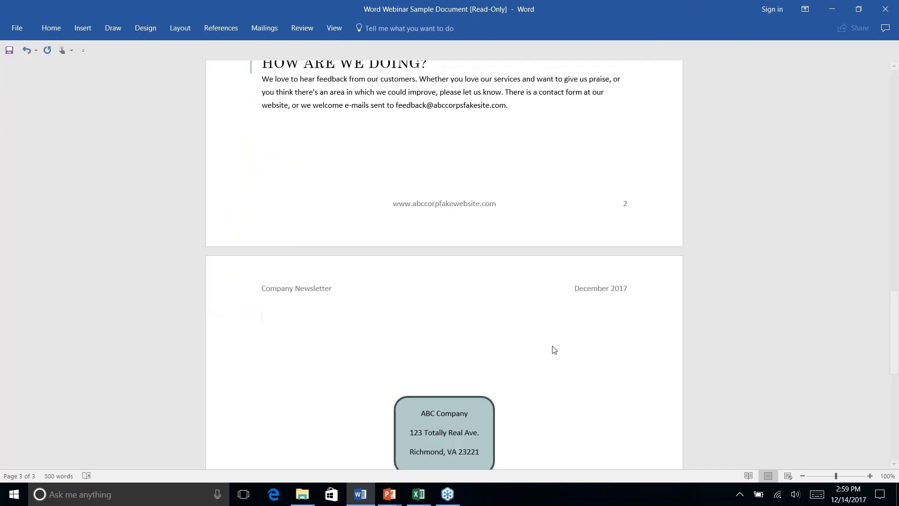
- Add a "Name:" label followed by a blank line of underscores on the empty line above the address box on page 3
{"action": "scroll", "coordinate": [554, 350], "scroll_direction": "up", "scroll_amount": 3}
{"action": "scroll", "coordinate": [444, 262], "scroll_direction": "down", "scroll_amount": 12}
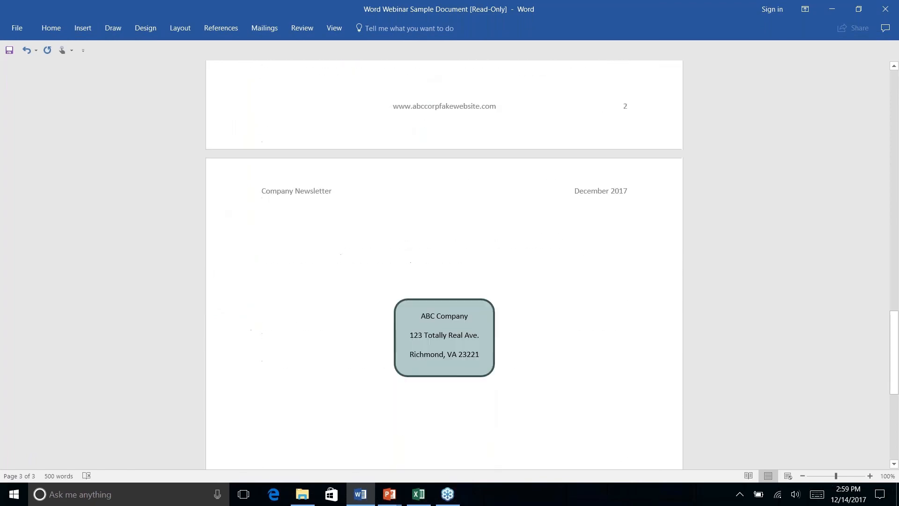
{"action": "scroll", "coordinate": [443, 262], "scroll_direction": "up", "scroll_amount": 8}
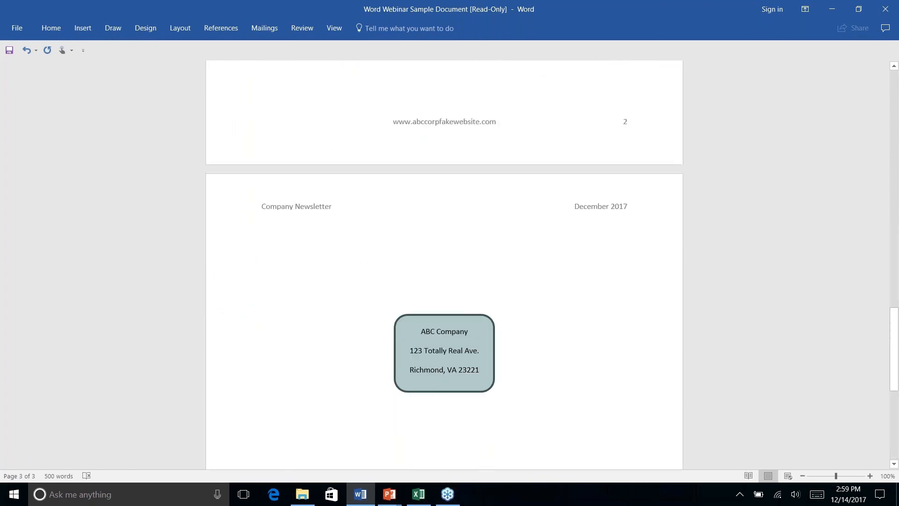
{"action": "scroll", "coordinate": [443, 262], "scroll_direction": "up", "scroll_amount": 18}
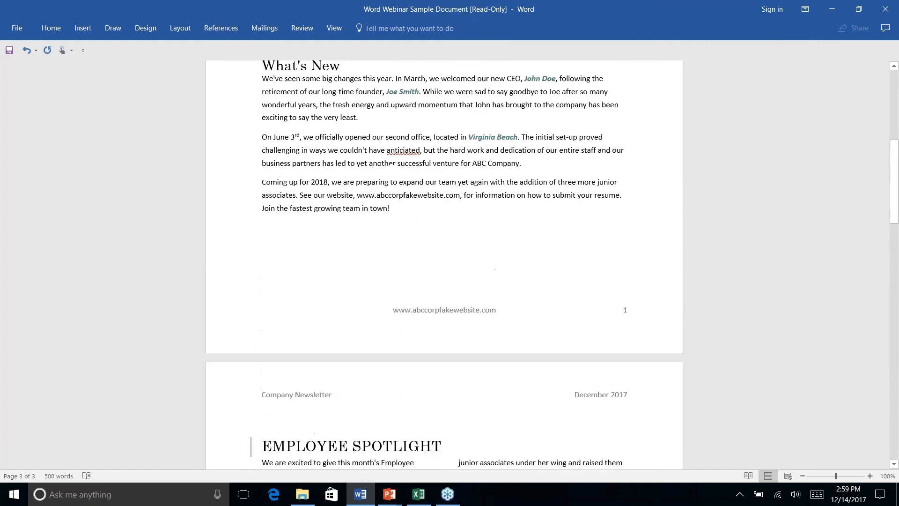
{"action": "scroll", "coordinate": [443, 262], "scroll_direction": "up", "scroll_amount": 5}
{"action": "scroll", "coordinate": [444, 262], "scroll_direction": "down", "scroll_amount": 19}
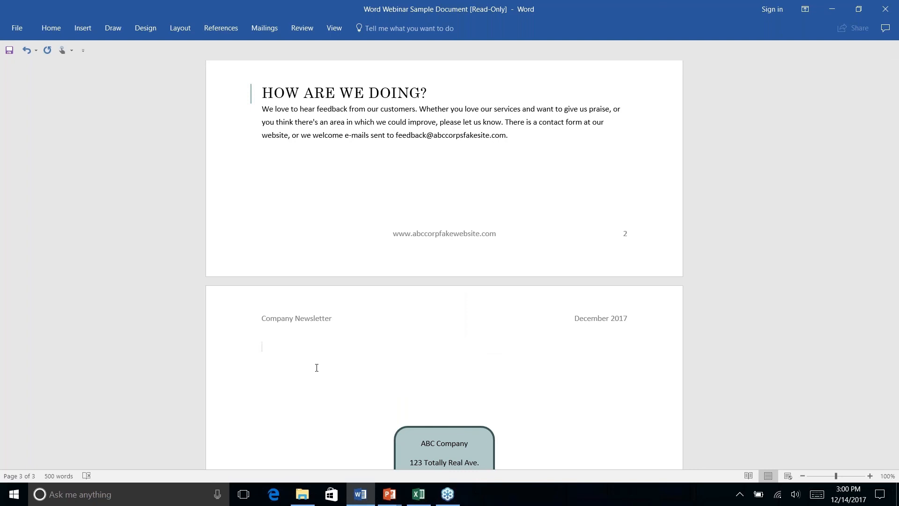
{"action": "type", "text": "Name: ____________________"}
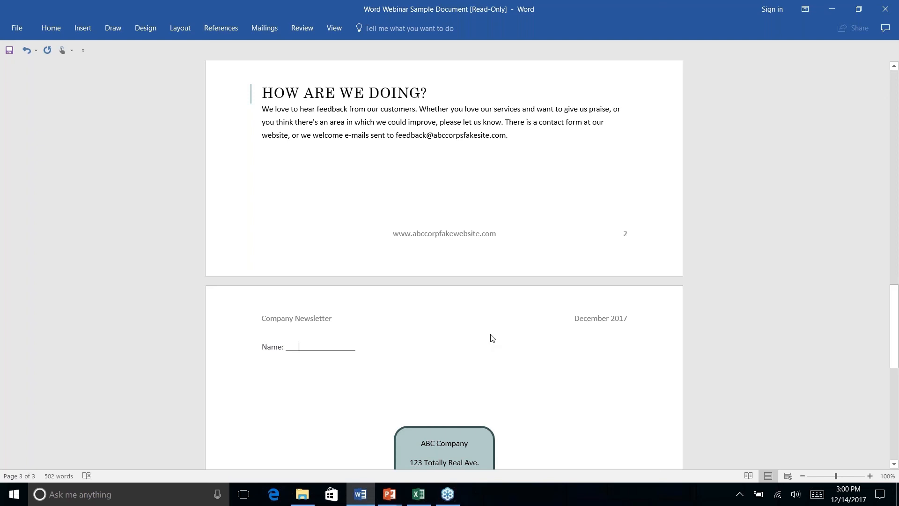
- Enter the sample text "M Name" within the underscores after "Name:" and delete it again
{"action": "type", "text": "M Name"}
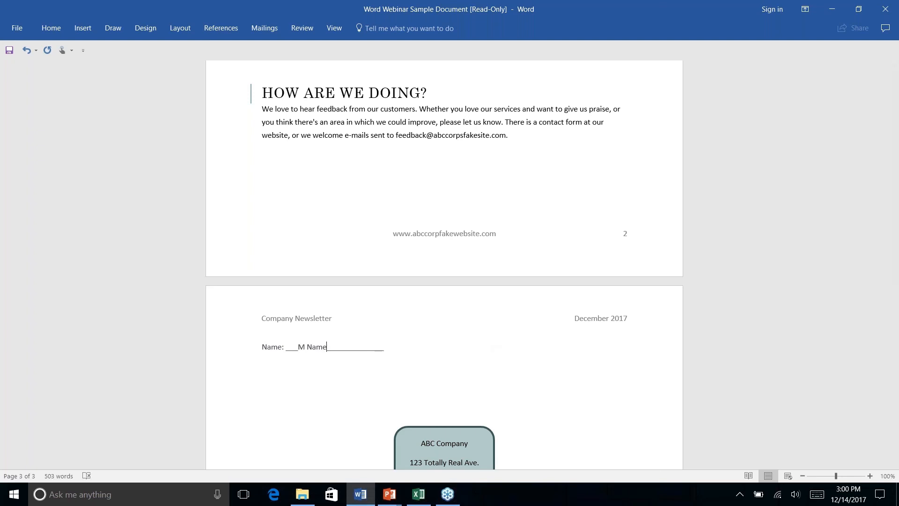
{"action": "key", "text": "BackSpace"}
{"action": "key", "text": "BackSpace"}
{"action": "key", "text": "BackSpace"}
{"action": "key", "text": "BackSpace"}
{"action": "key", "text": "BackSpace"}
{"action": "key", "text": "BackSpace"}
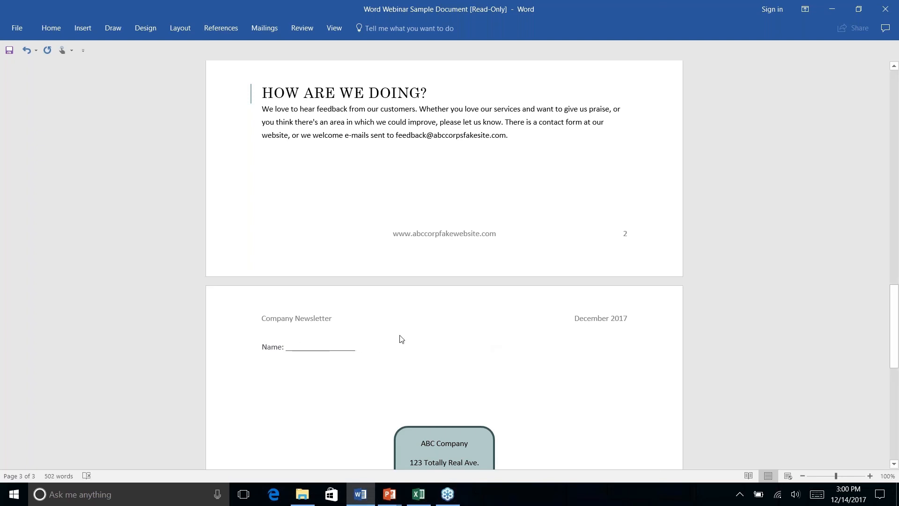
- Delete the underscores after "Name:" and create an automatic horizontal line across the full text width beneath the label from three hyphens
{"action": "key", "text": "BackSpace"}
{"action": "key", "text": "BackSpace"}
{"action": "key", "text": "BackSpace"}
{"action": "key", "text": "BackSpace"}
{"action": "key", "text": "BackSpace"}
{"action": "key", "text": "BackSpace"}
{"action": "key", "text": "BackSpace"}
{"action": "key", "text": "BackSpace"}
{"action": "key", "text": "BackSpace"}
{"action": "key", "text": "BackSpace"}
{"action": "key", "text": "BackSpace"}
{"action": "key", "text": "BackSpace"}
{"action": "key", "text": "BackSpace"}
{"action": "key", "text": "BackSpace"}
{"action": "key", "text": "BackSpace"}
{"action": "key", "text": "BackSpace"}
{"action": "key", "text": "BackSpace"}
{"action": "key", "text": "BackSpace"}
{"action": "key", "text": "BackSpace"}
{"action": "key", "text": "BackSpace"}
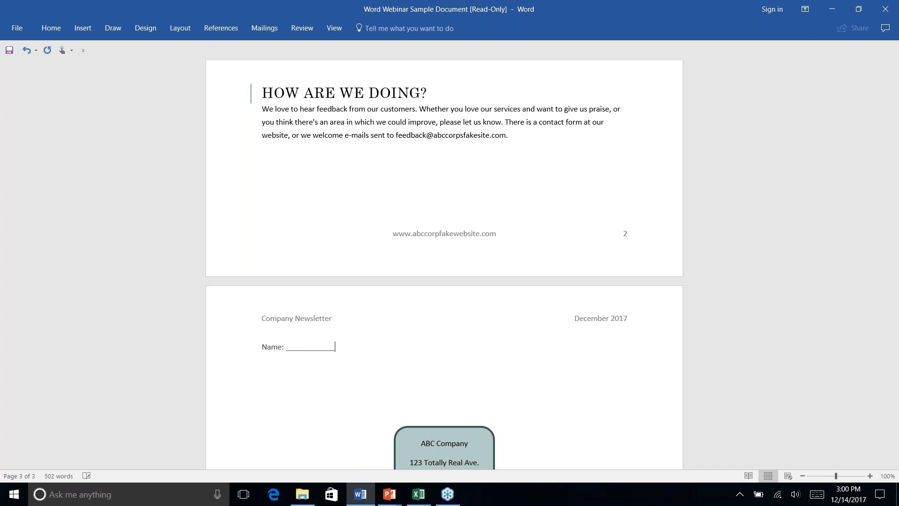
{"action": "type", "text": "---"}
{"action": "key", "text": "Return"}
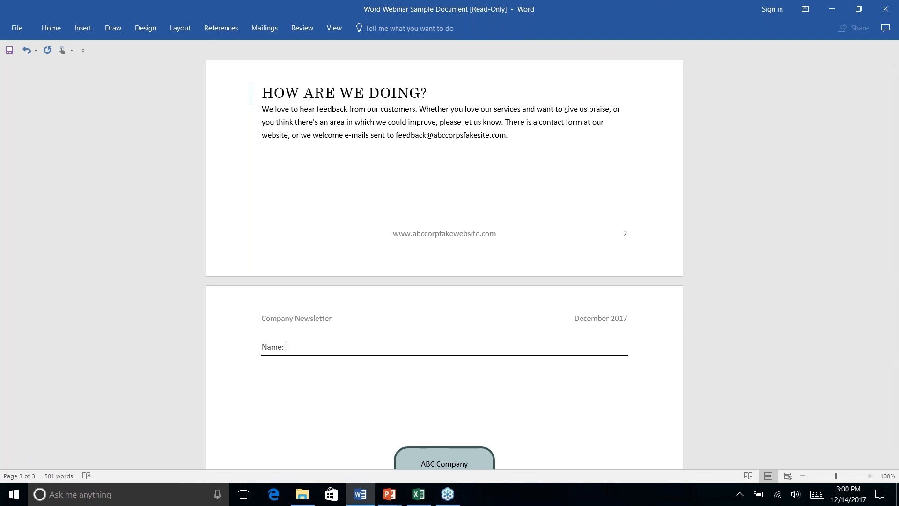
- Enter the sample text "My Names" after "Name:" and delete the whole entry together with the horizontal line beneath it
{"action": "type", "text": "M"}
{"action": "key", "text": "BackSpace"}
{"action": "type", "text": "My Names"}
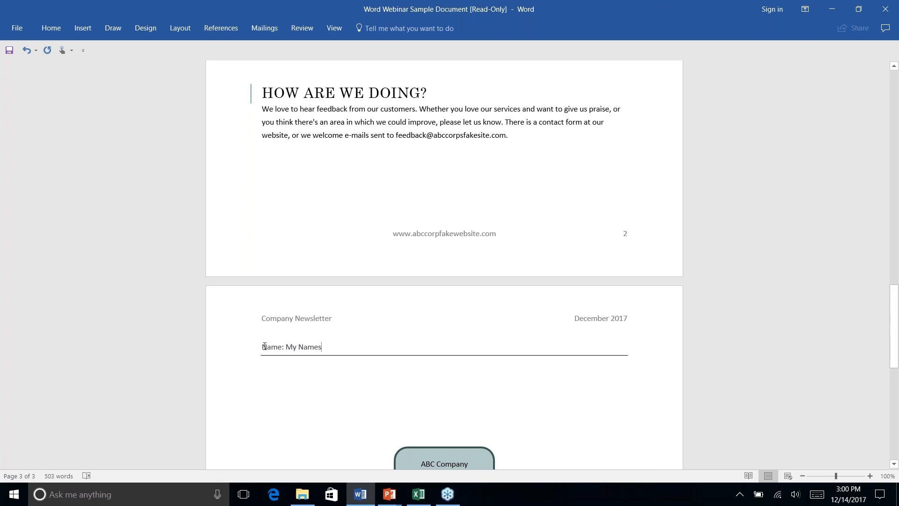
{"action": "left_click_drag", "start_coordinate": [265, 346], "coordinate": [318, 368]}
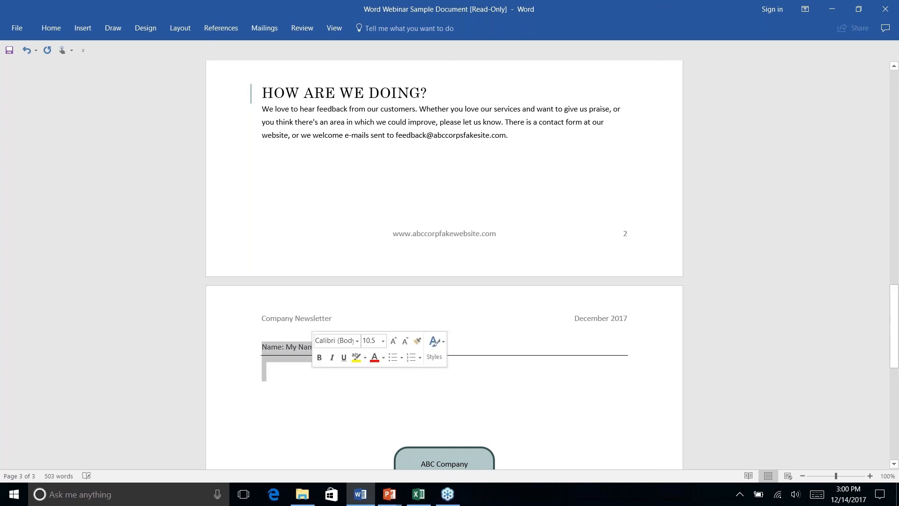
{"action": "key", "text": "Delete"}
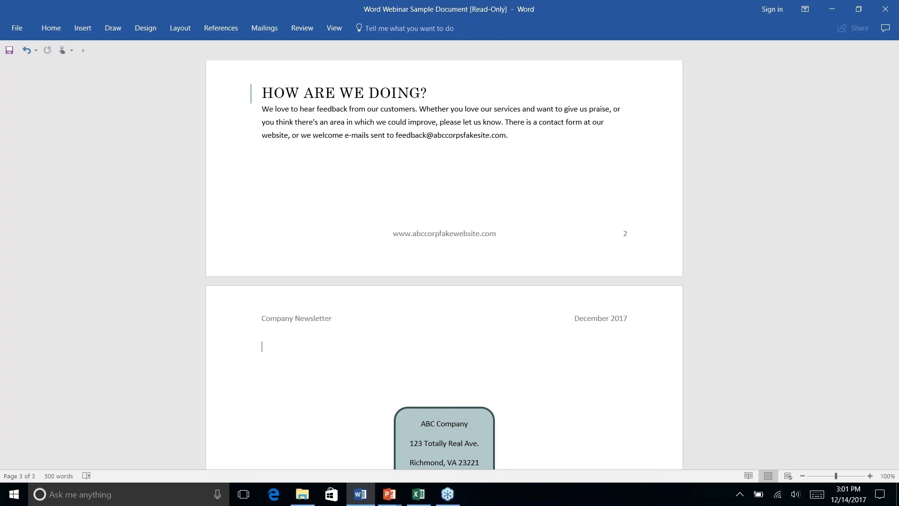
- At the start of the newsletter, run the step-by-step Mail Merge wizard from its first stage, keeping Letters and the current document
{"action": "key", "text": "ctrl+Home"}
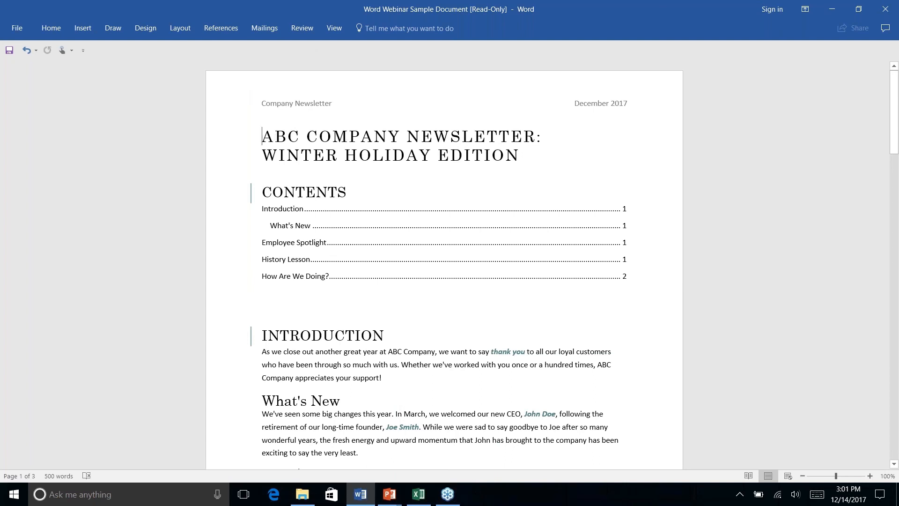
{"action": "left_click", "coordinate": [225, 30]}
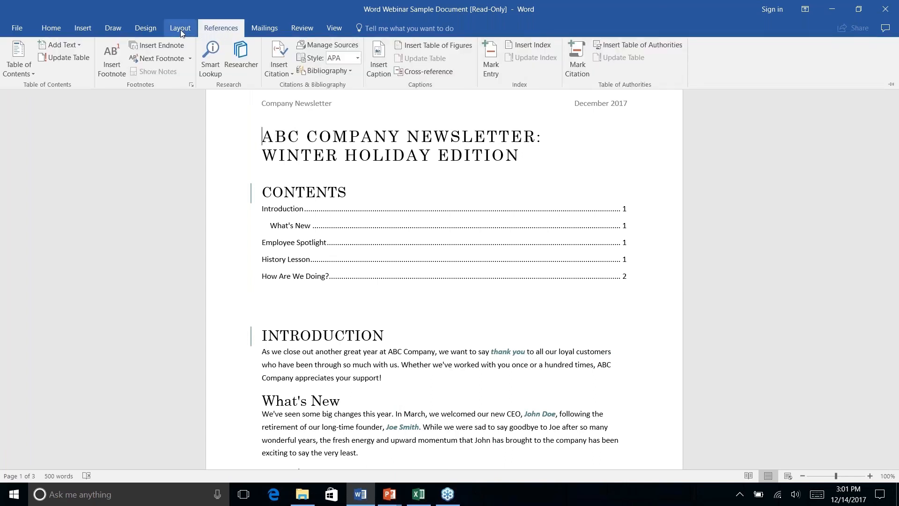
{"action": "left_click", "coordinate": [267, 30]}
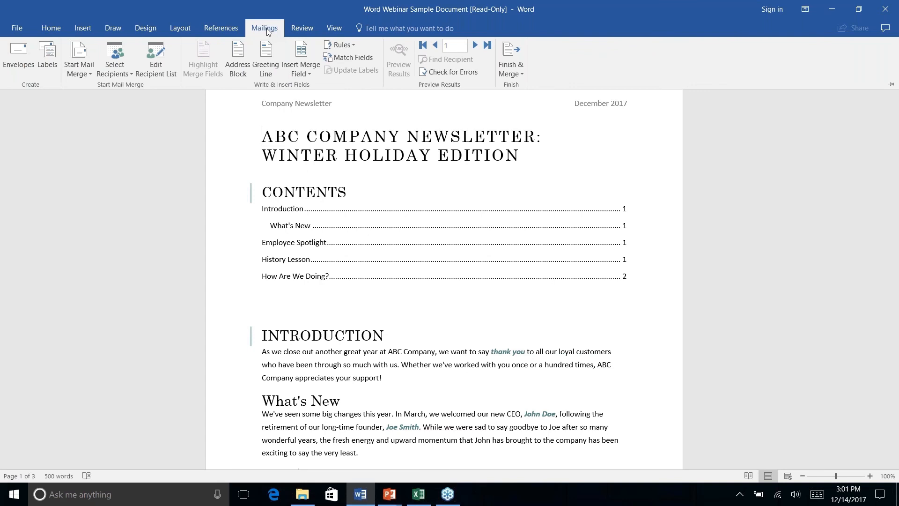
{"action": "left_click", "coordinate": [85, 77]}
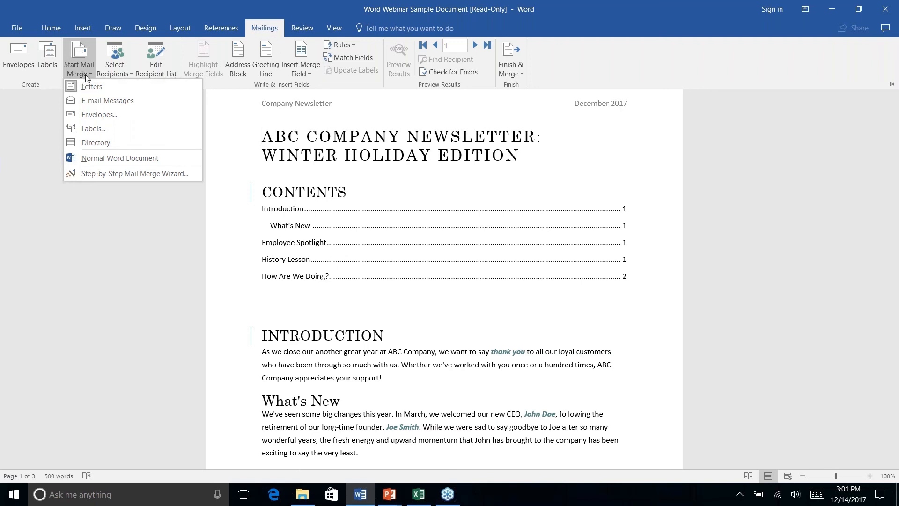
{"action": "left_click", "coordinate": [90, 173]}
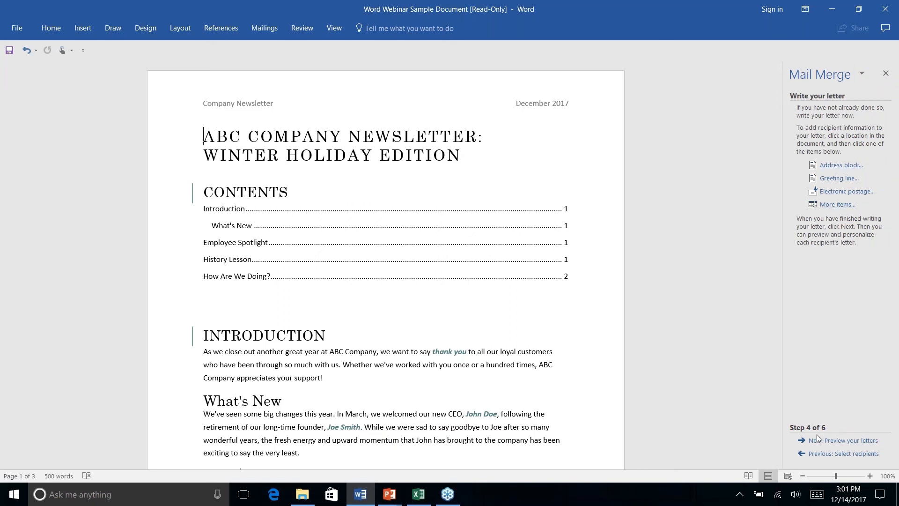
{"action": "left_click", "coordinate": [828, 457]}
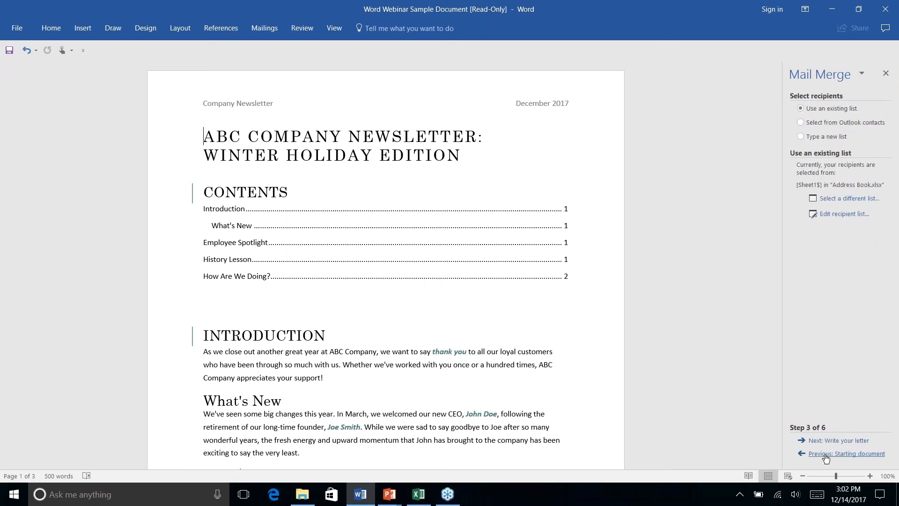
{"action": "left_click", "coordinate": [828, 456]}
{"action": "left_click", "coordinate": [828, 456]}
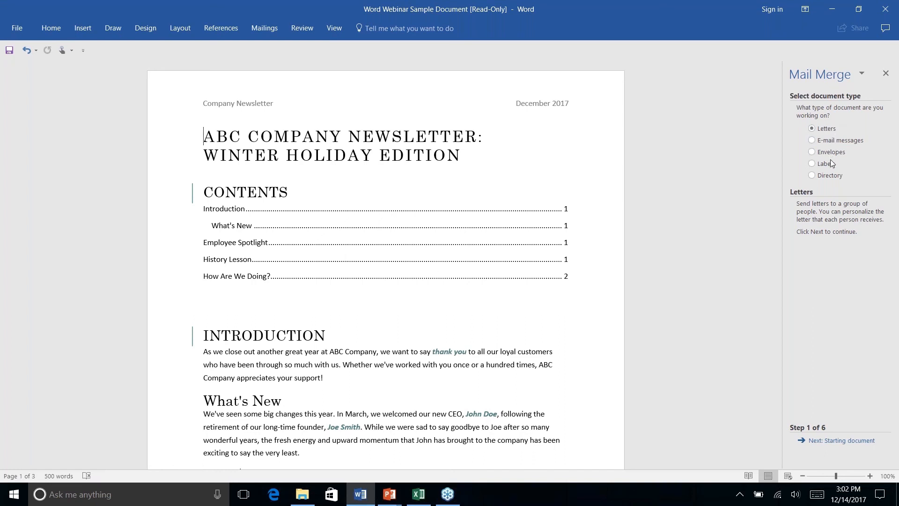
{"action": "left_click", "coordinate": [841, 442]}
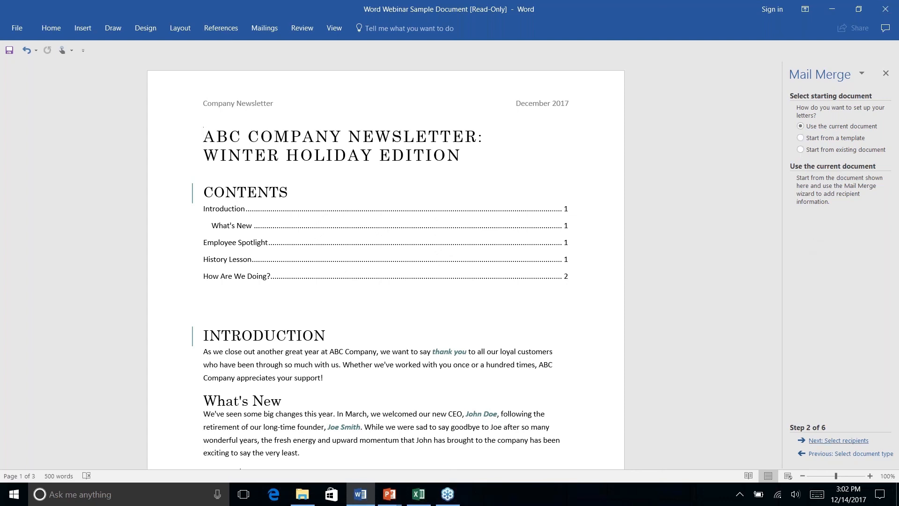
{"action": "left_click", "coordinate": [844, 441]}
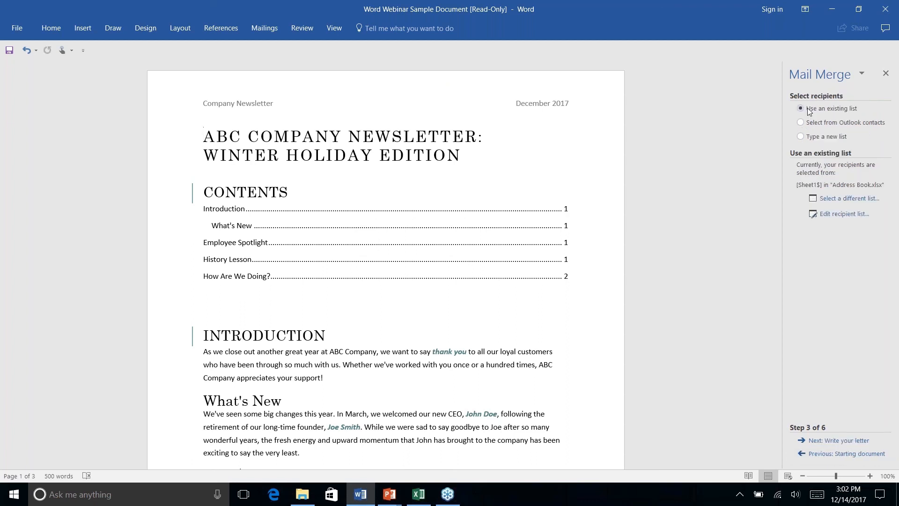
- Choose Sheet1$ of the Address Book workbook in Documents as the recipient list, with column headers in the first row and all recipients included
{"action": "left_click", "coordinate": [840, 201]}
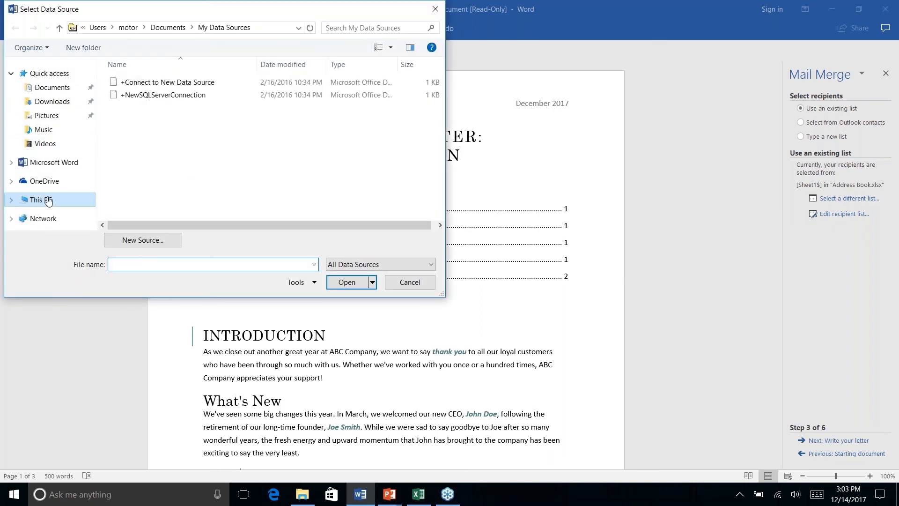
{"action": "left_click", "coordinate": [46, 86]}
{"action": "left_click", "coordinate": [133, 109]}
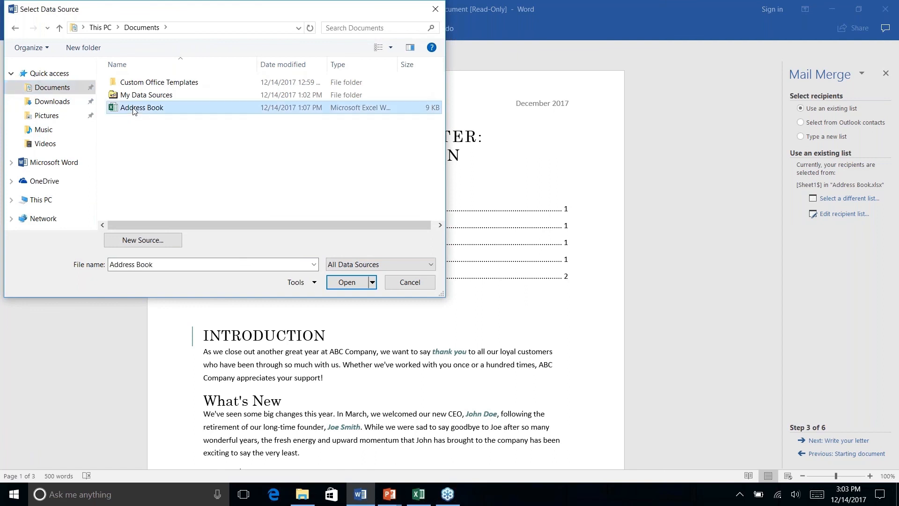
{"action": "left_click", "coordinate": [341, 283]}
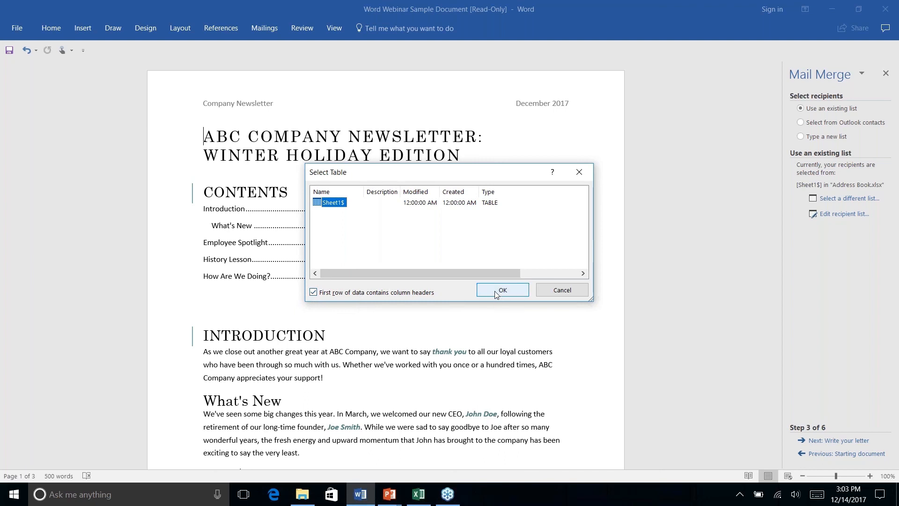
{"action": "left_click", "coordinate": [516, 288]}
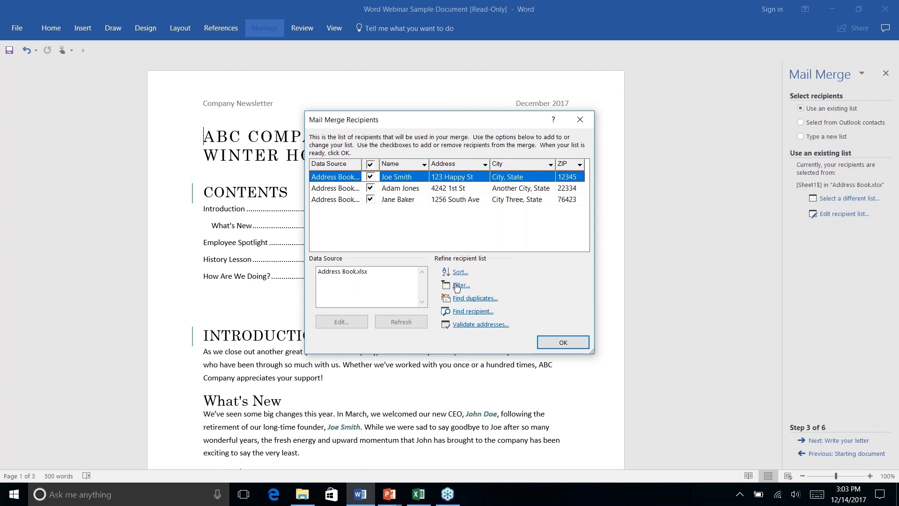
{"action": "left_click", "coordinate": [563, 342]}
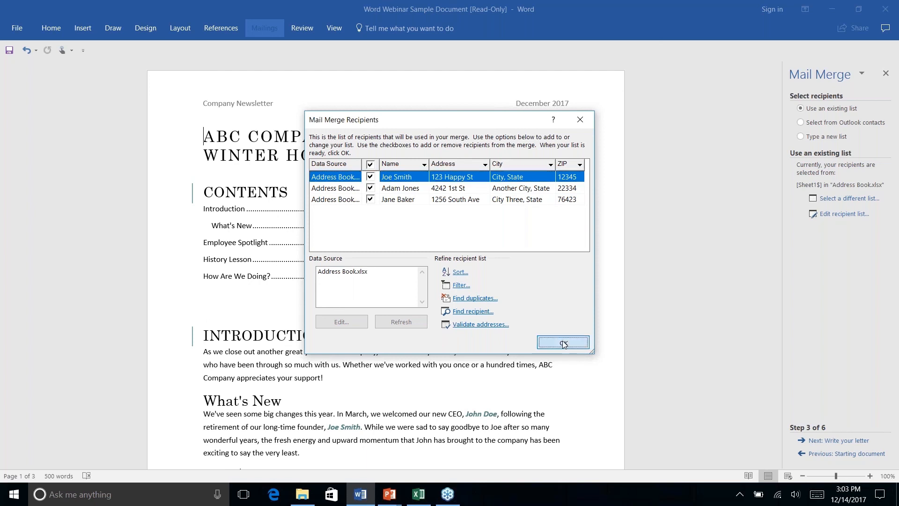
- Proceed to writing the letter and insert an address block with the recipient's name and postal address before the newsletter title
{"action": "left_click", "coordinate": [829, 443]}
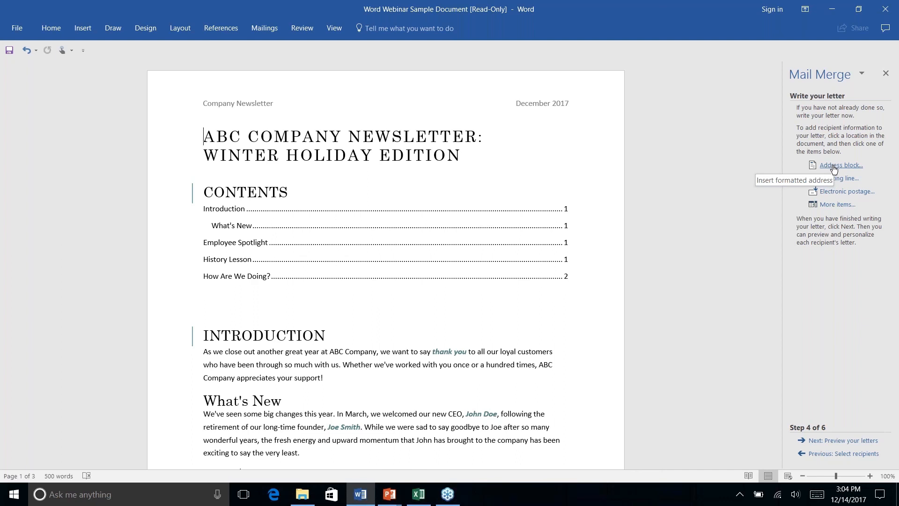
{"action": "left_click", "coordinate": [833, 167]}
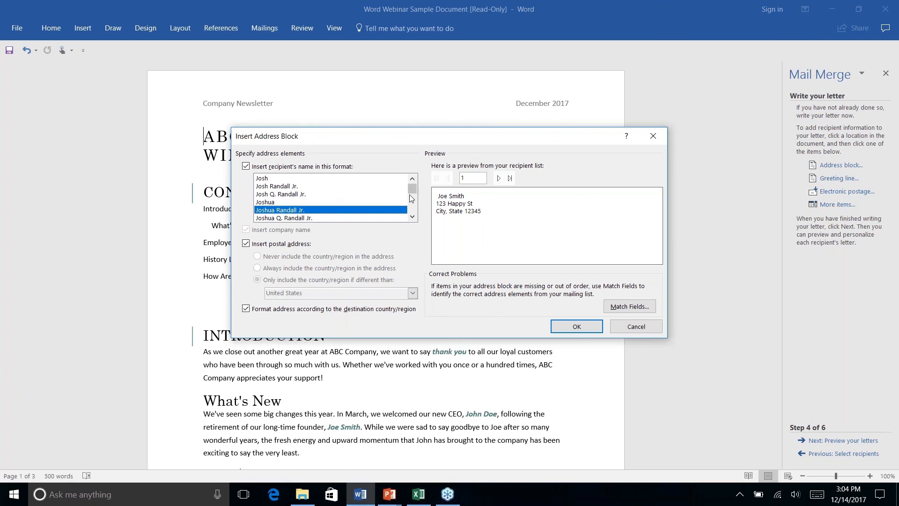
{"action": "mouse_move", "coordinate": [412, 191]}
{"action": "left_mouse_down"}
{"action": "mouse_move", "coordinate": [412, 213]}
{"action": "mouse_move", "coordinate": [409, 194]}
{"action": "left_mouse_up"}
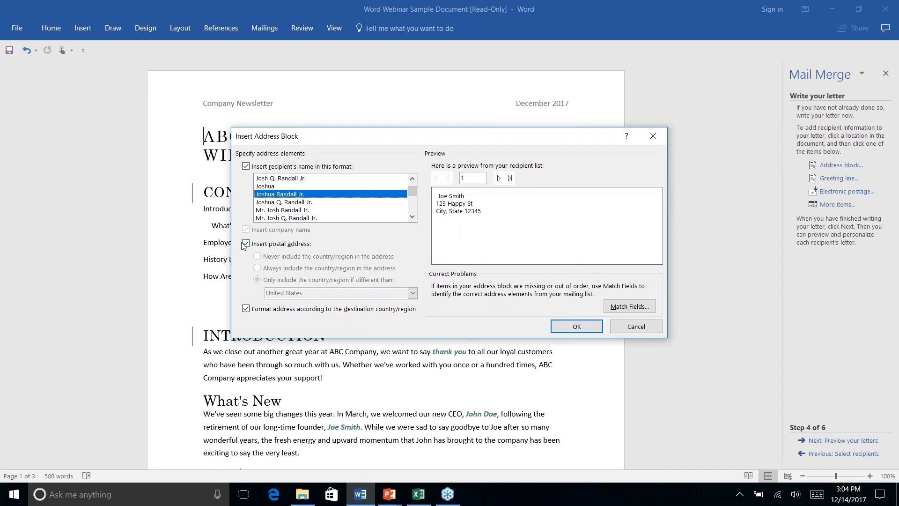
{"action": "left_click", "coordinate": [577, 327]}
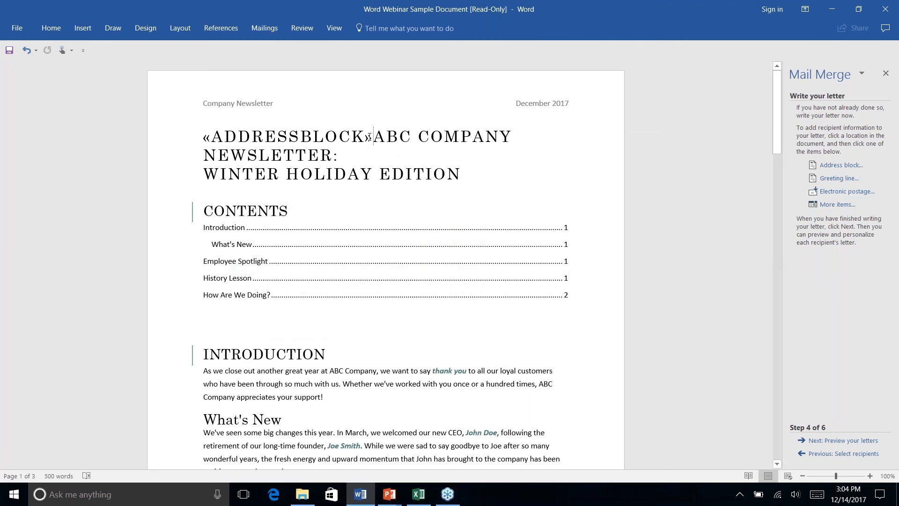
- Place the address block on its own line, separated from the newsletter title below it by one blank line
{"action": "left_click_drag", "start_coordinate": [369, 137], "coordinate": [203, 137]}
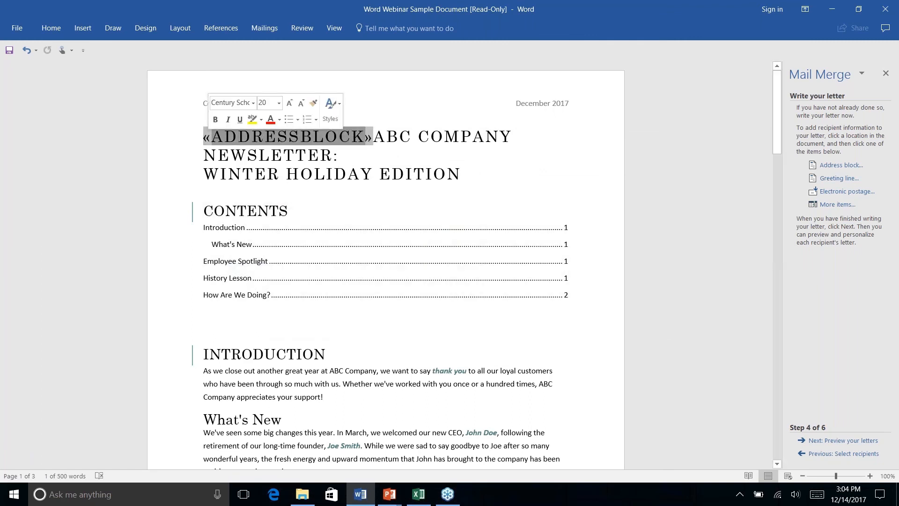
{"action": "left_click", "coordinate": [370, 137]}
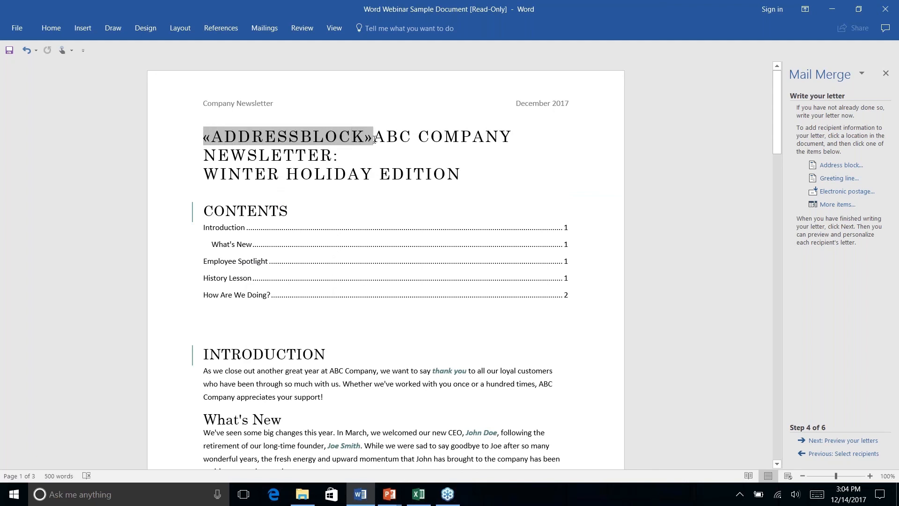
{"action": "key", "text": "Right"}
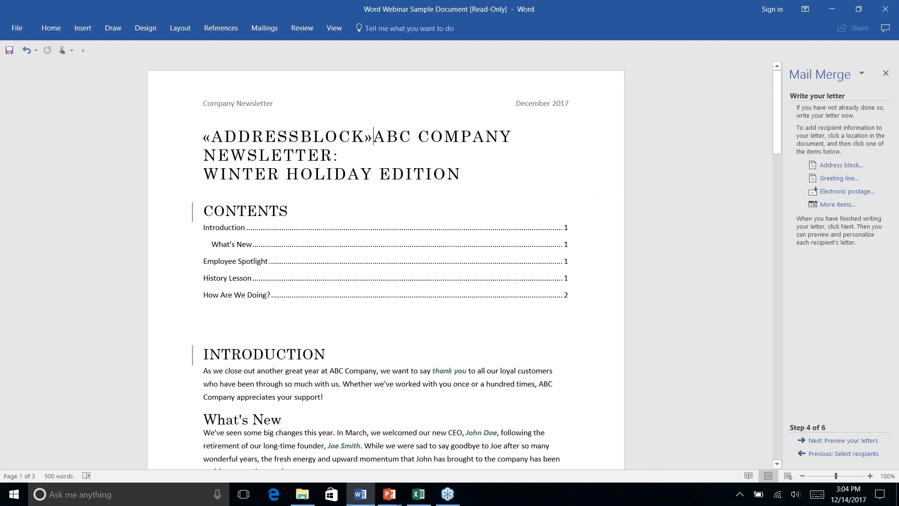
{"action": "key", "text": "Return"}
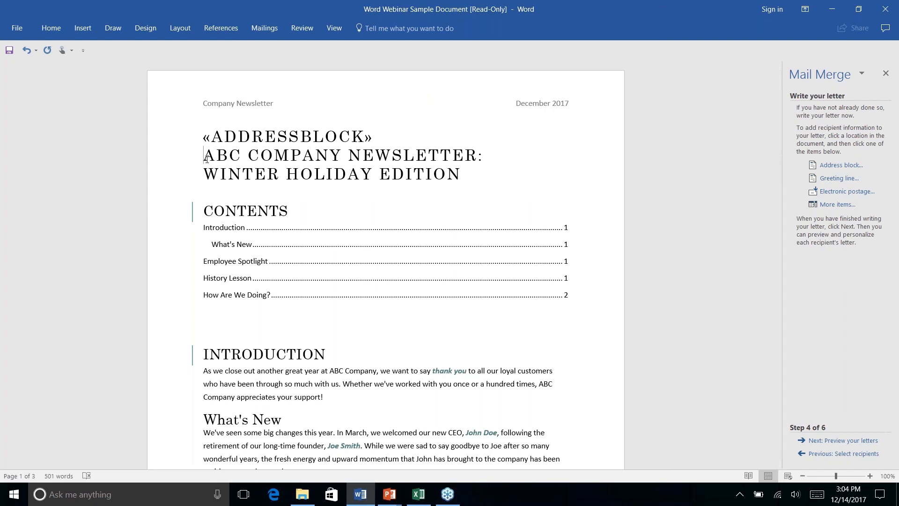
{"action": "key", "text": "Return"}
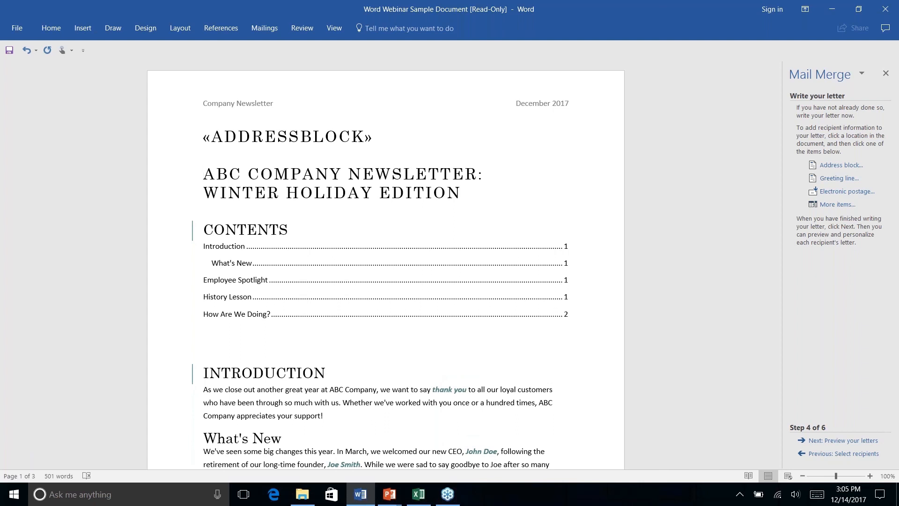
- Advance the wizard through the merged letter preview to the Complete the merge stage and switch to the PowerPoint presentation
{"action": "left_click", "coordinate": [846, 441]}
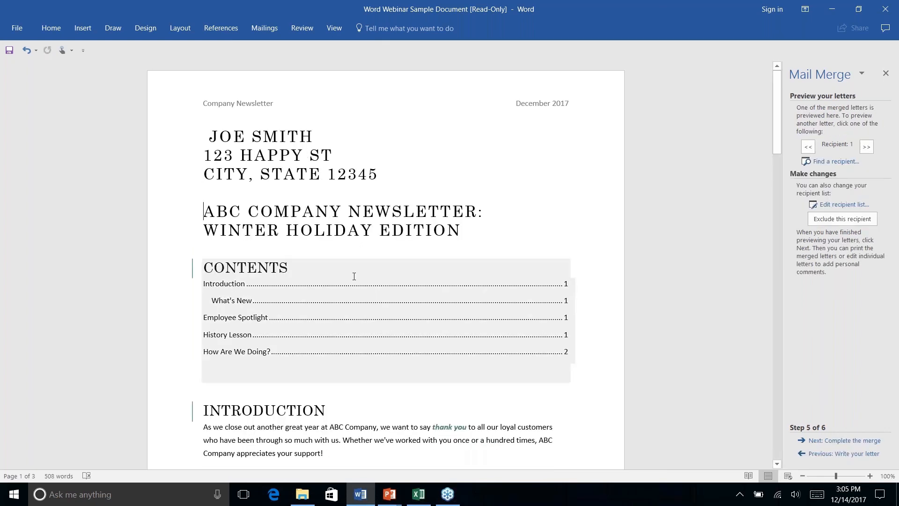
{"action": "left_click", "coordinate": [339, 156]}
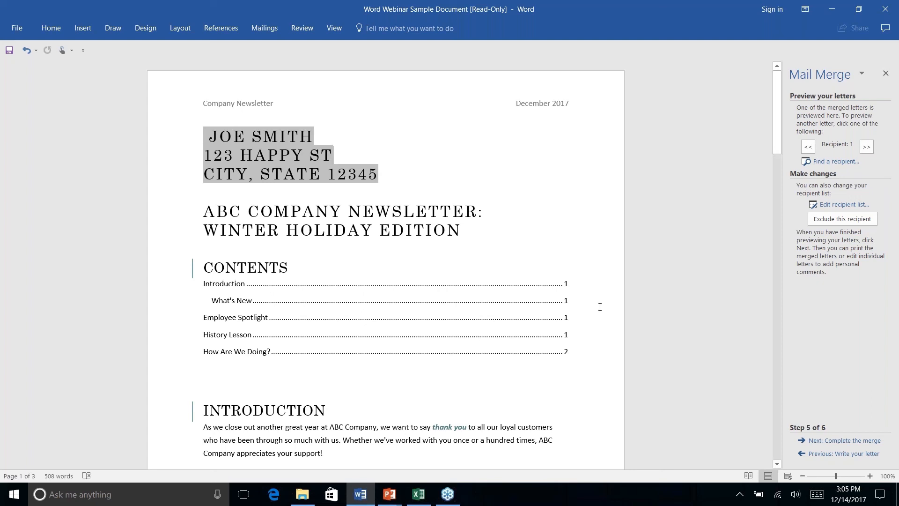
{"action": "left_click", "coordinate": [845, 440]}
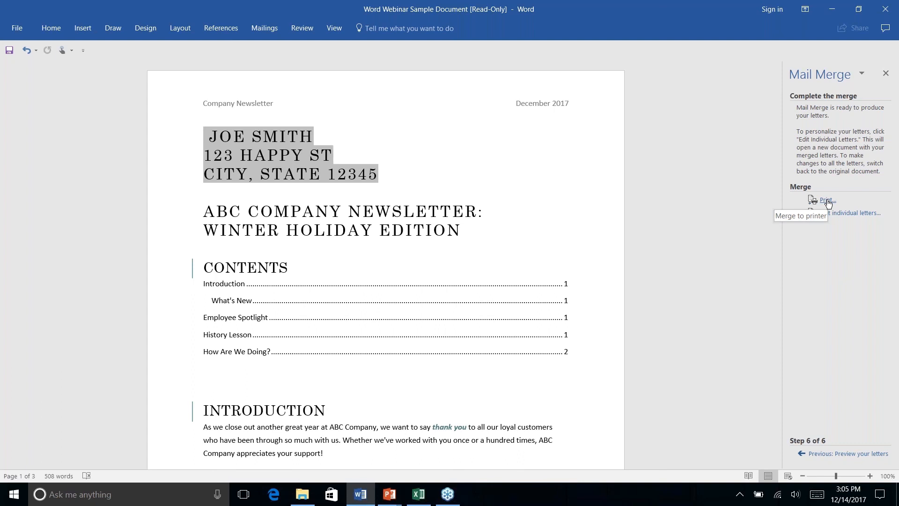
{"action": "key", "text": "alt+Tab"}
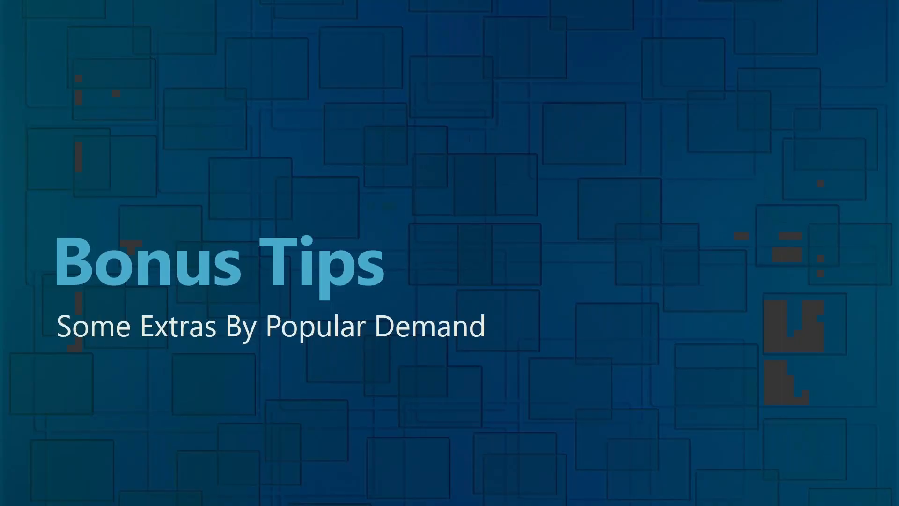